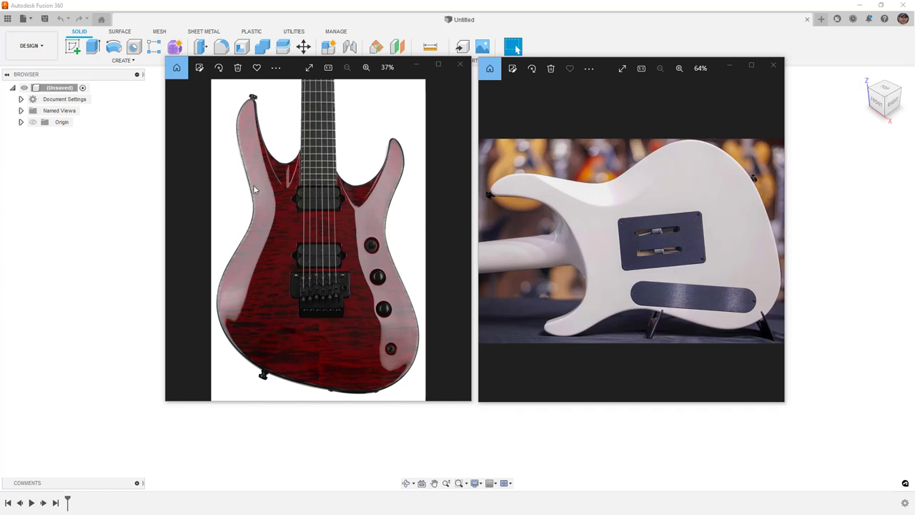
Move both guitar reference photos out of the workspace and set the document units to inches
left_click_drag(406, 72, 0, 72)
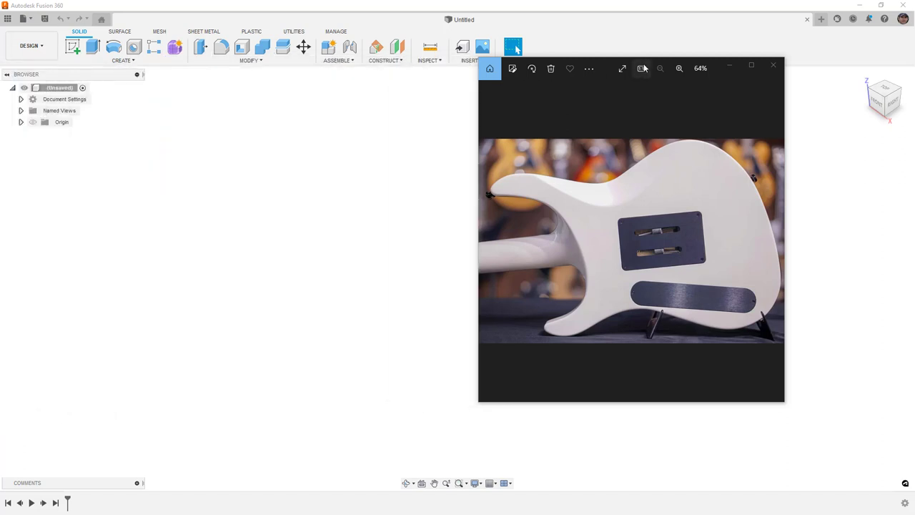
left_click_drag(604, 71, 0, 107)
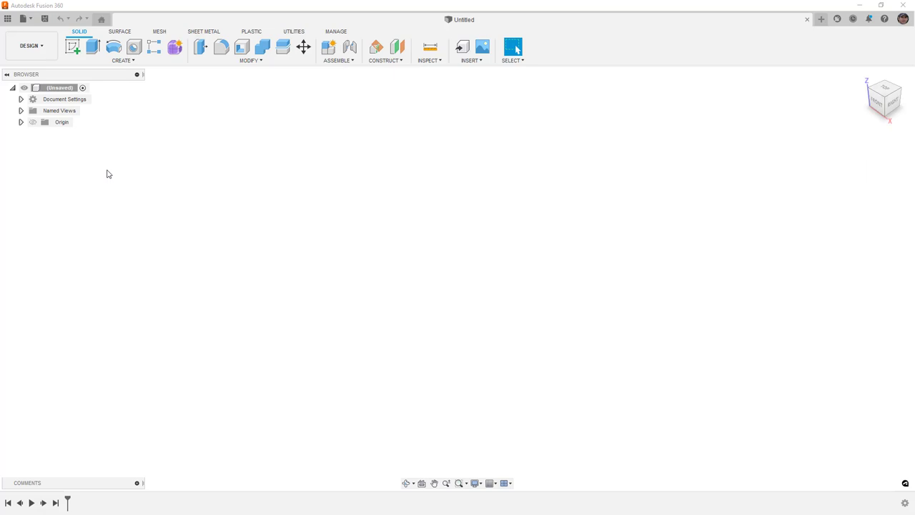
left_click(21, 100)
left_click(84, 111)
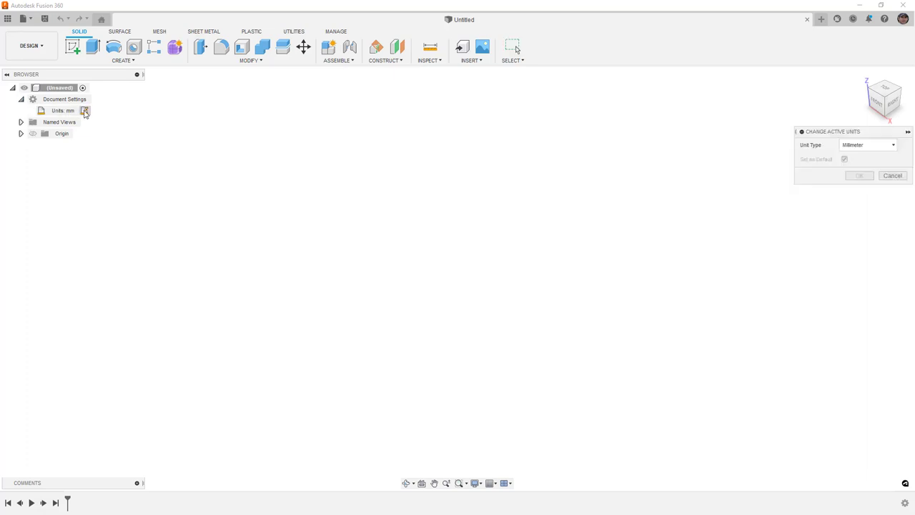
left_click(848, 147)
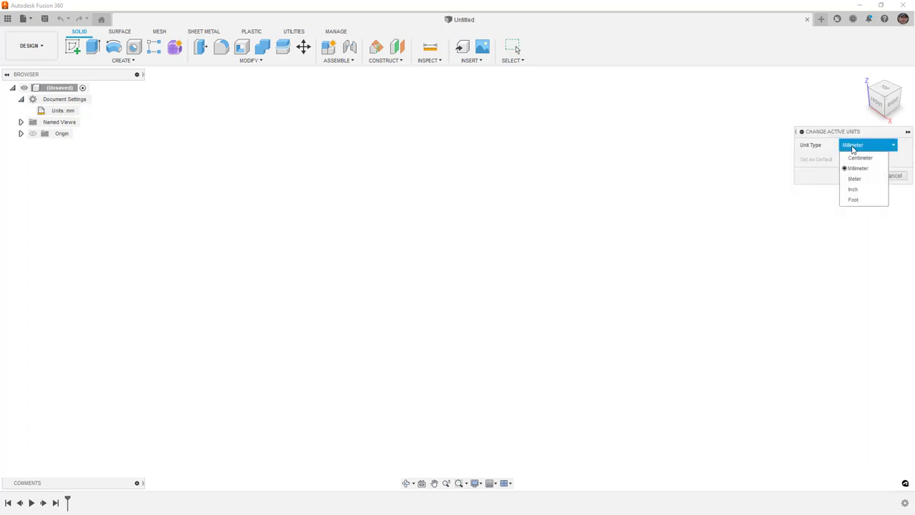
left_click(868, 188)
left_click(866, 178)
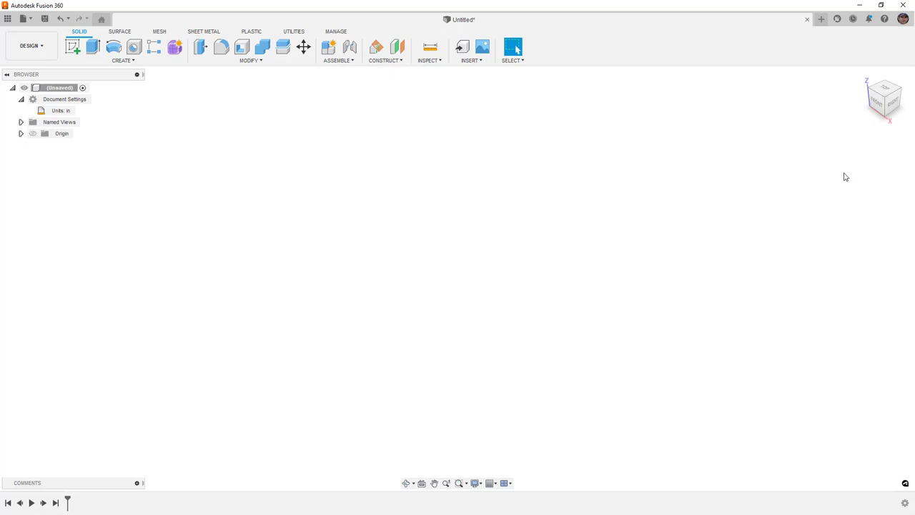
Insert the image SL6CBTR-xlarge from the computer as a canvas on the XZ plane with the default settings
left_click(483, 47)
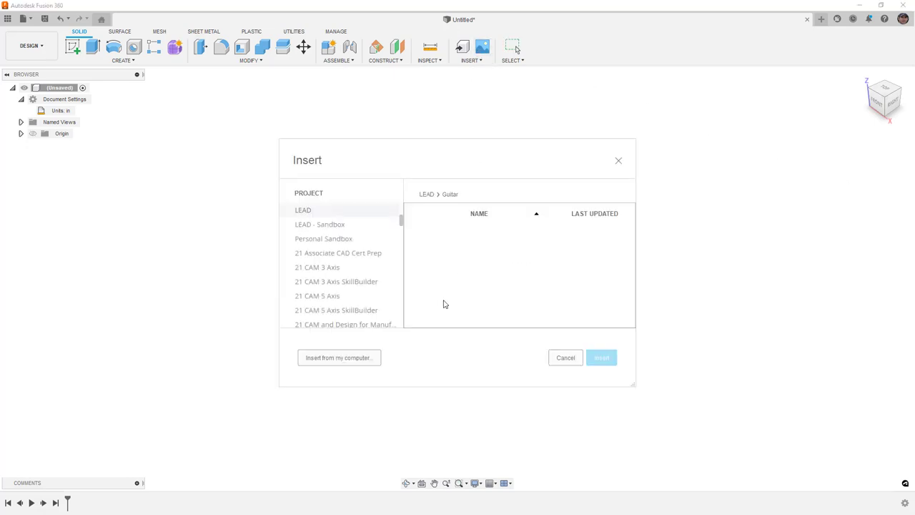
left_click(367, 358)
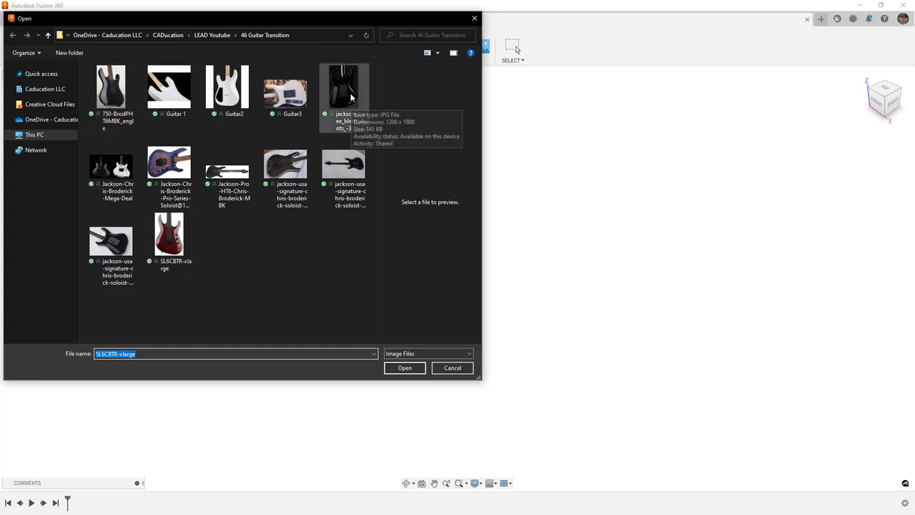
left_click(172, 233)
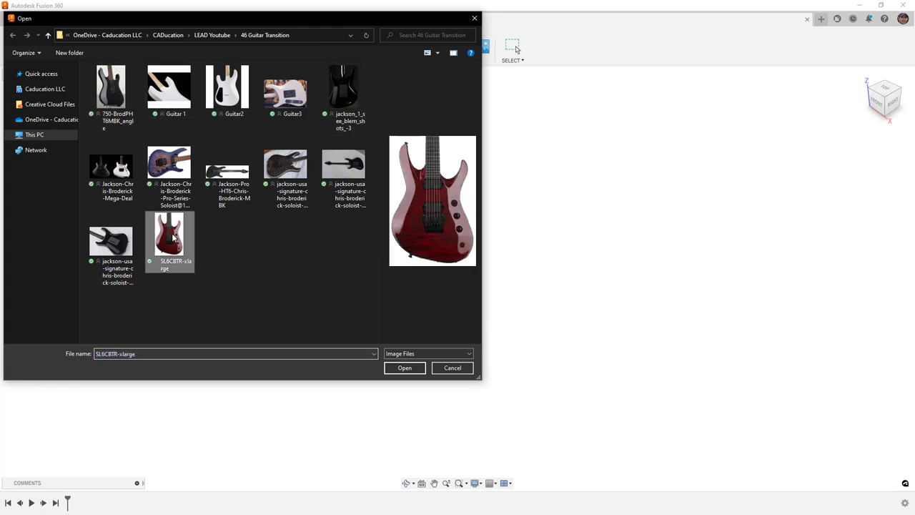
left_click(404, 367)
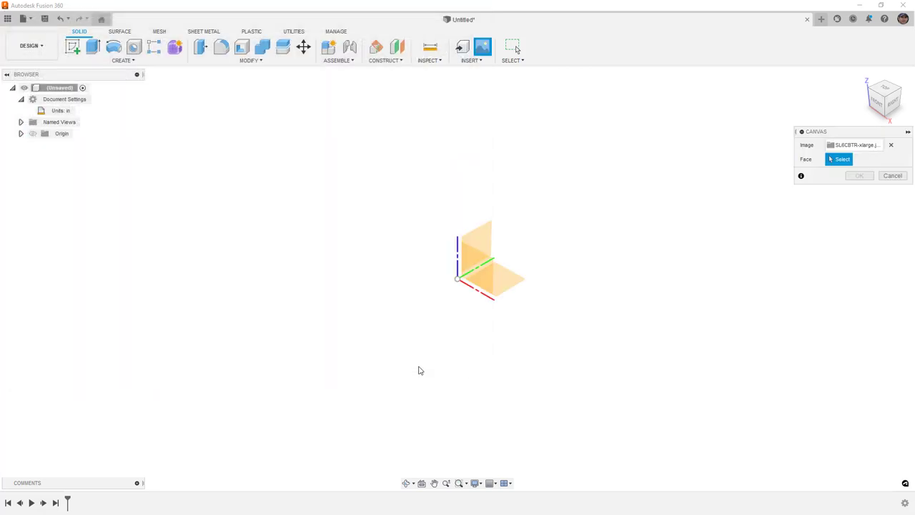
left_click(475, 272)
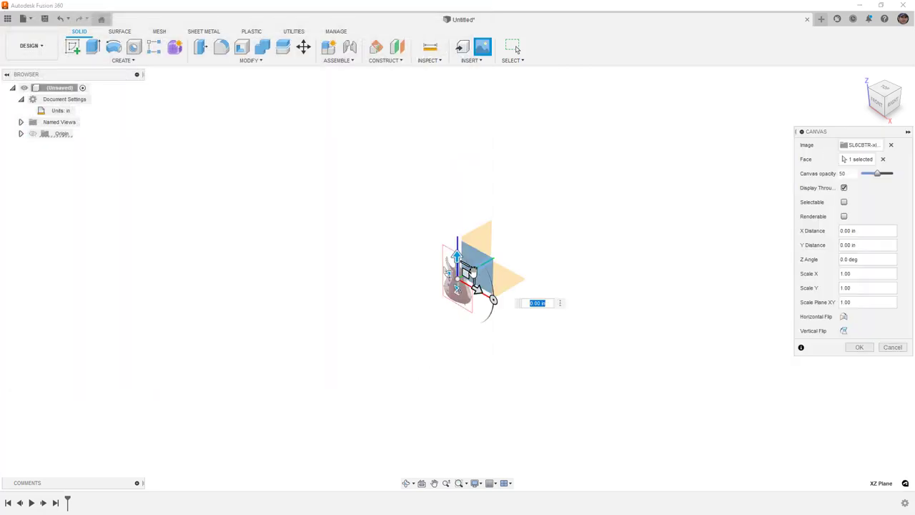
left_click(859, 347)
Calibrate the SL6CBTR-xlarge canvas in the front view by setting the width across the guitar's fretboard at one fret to 2.25 in
left_click(877, 100)
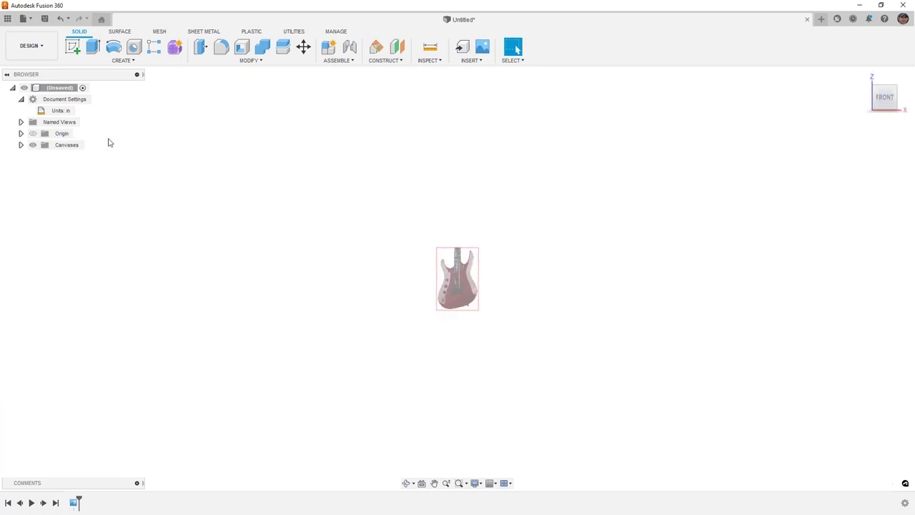
left_click(20, 145)
left_click(90, 158)
right_click(89, 157)
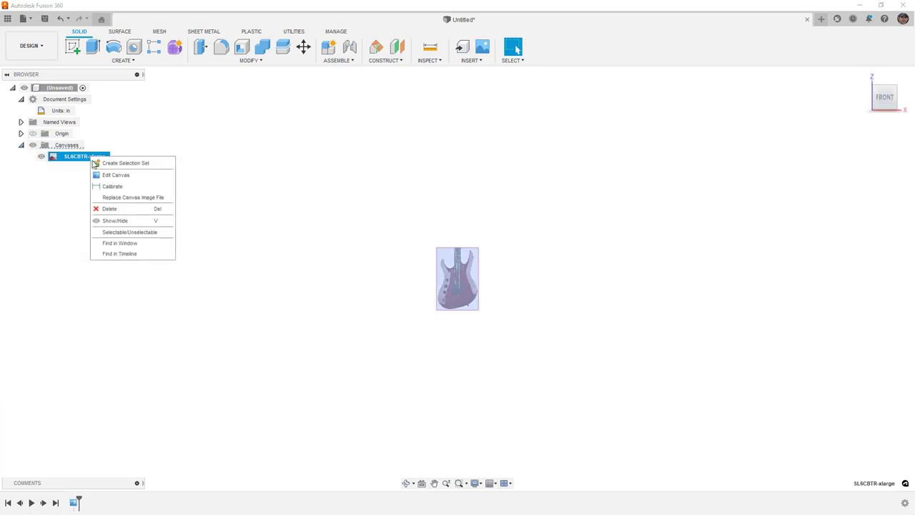
left_click(133, 184)
scroll(458, 276, "up", 10)
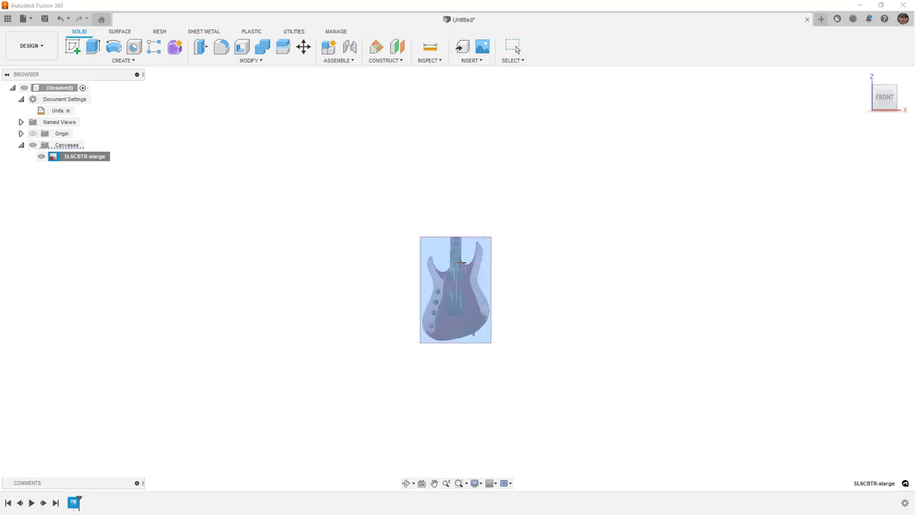
scroll(457, 259, "up", 5)
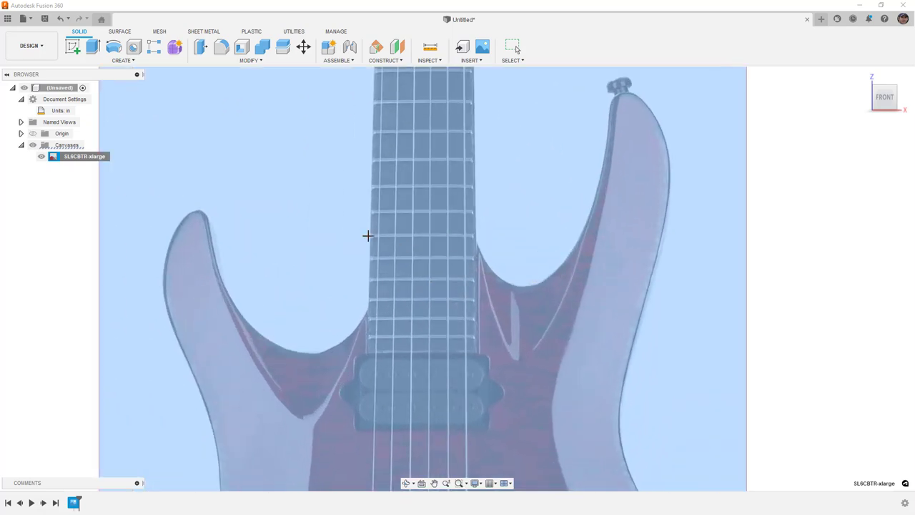
left_click(370, 235)
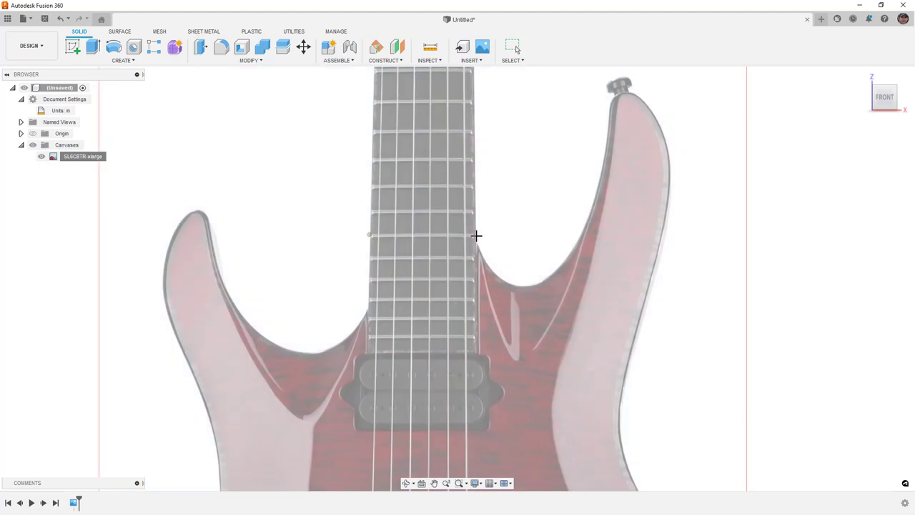
left_click(476, 236)
type("2.25")
key("Return")
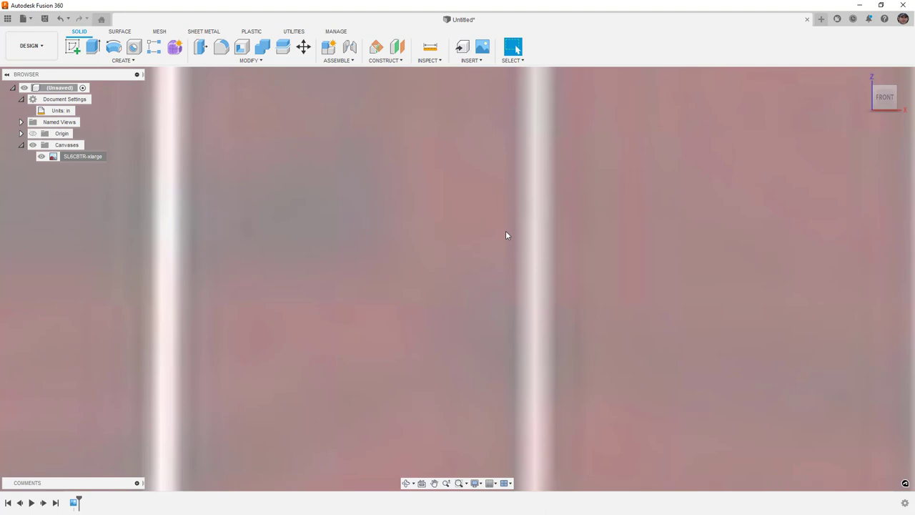
middle_click(505, 230)
middle_click(504, 230)
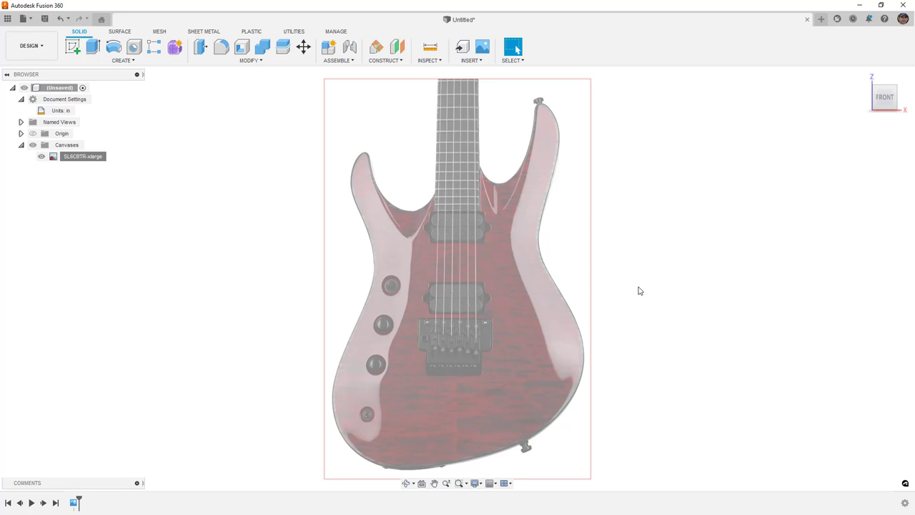
scroll(530, 328, "down", 2)
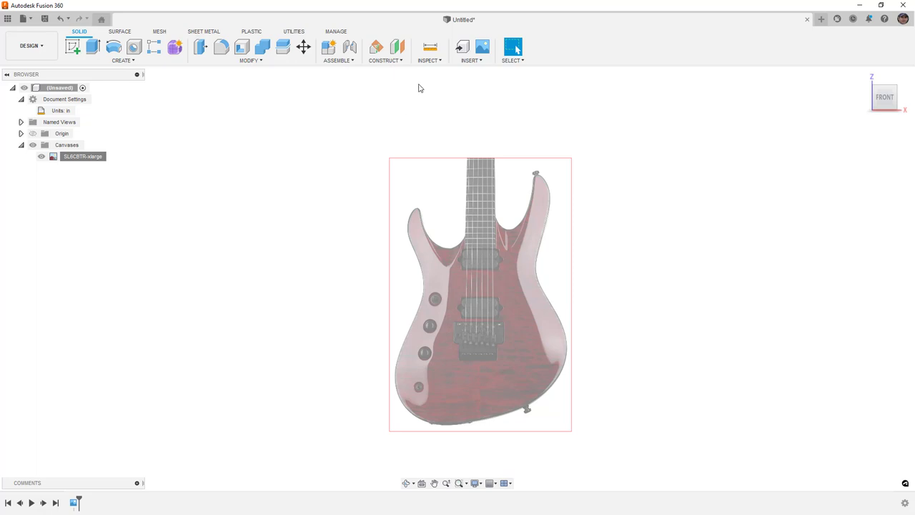
left_click(483, 47)
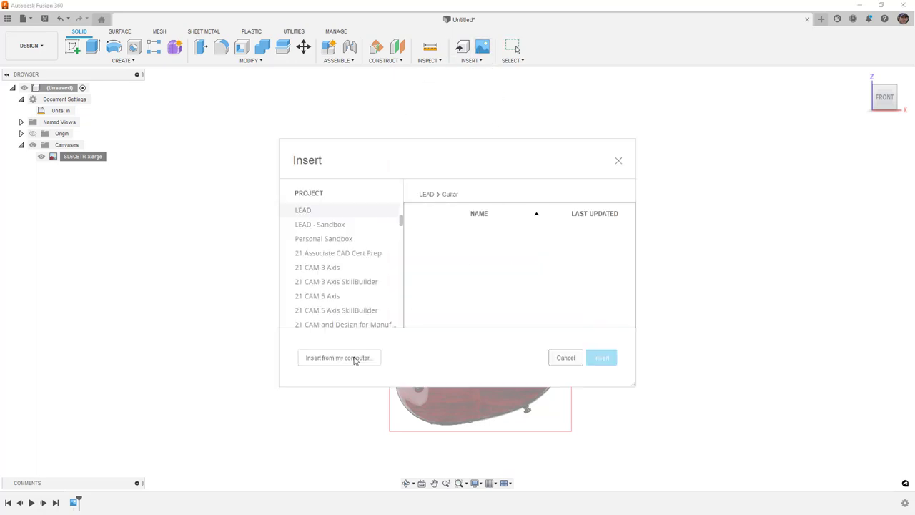
left_click(360, 356)
left_click(344, 98)
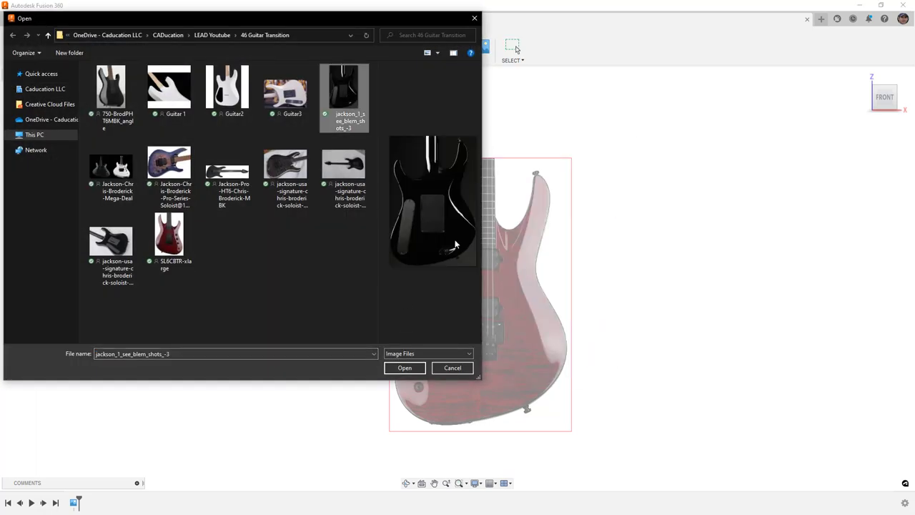
left_click(417, 367)
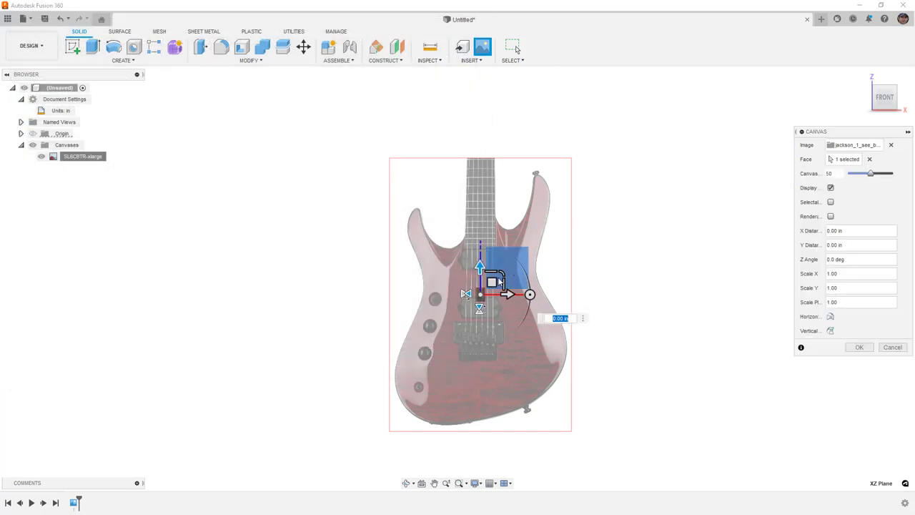
left_click_drag(502, 273, 613, 202)
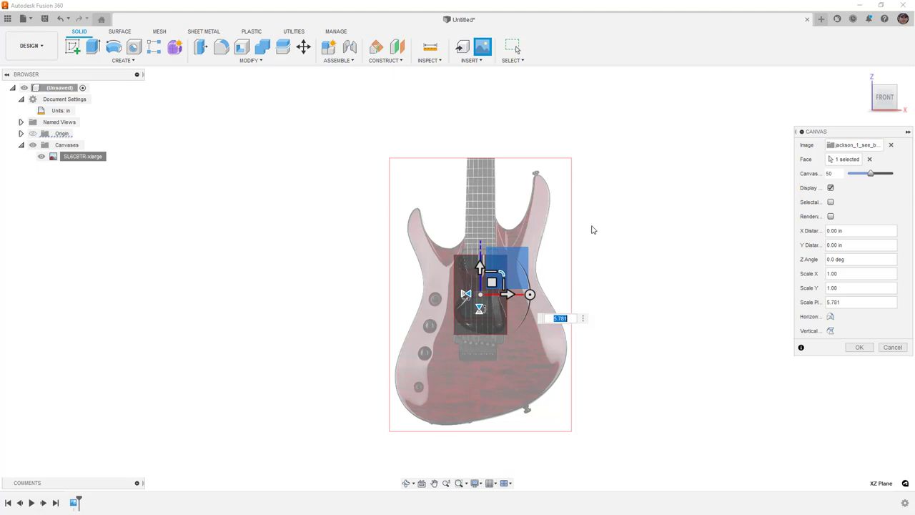
left_click_drag(503, 270, 550, 211)
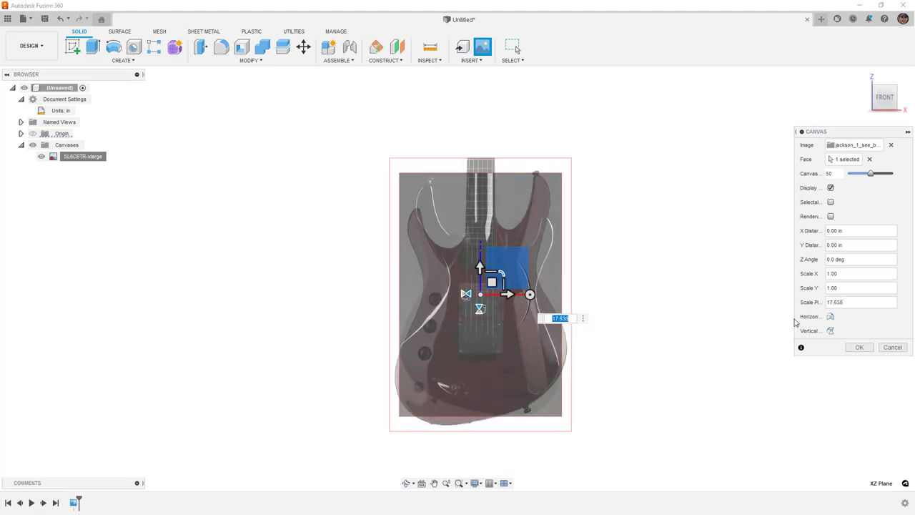
left_click(830, 317)
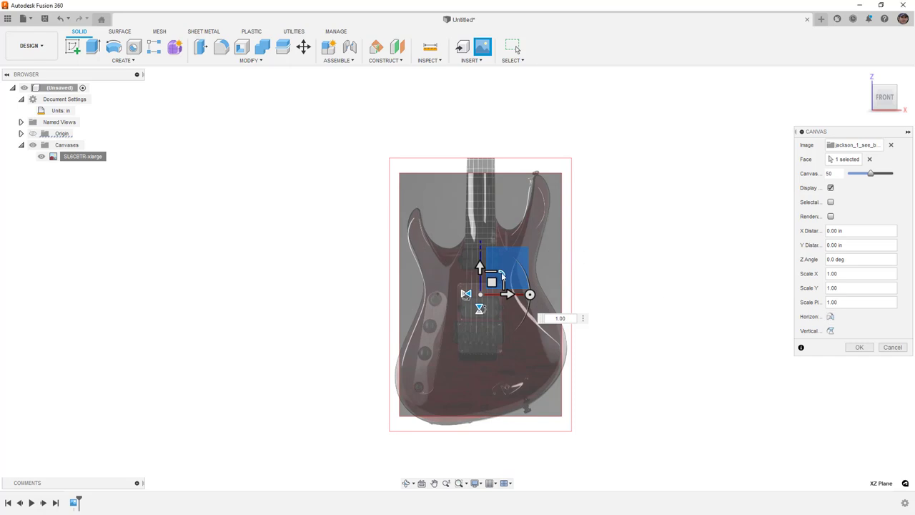
left_click_drag(503, 274, 502, 274)
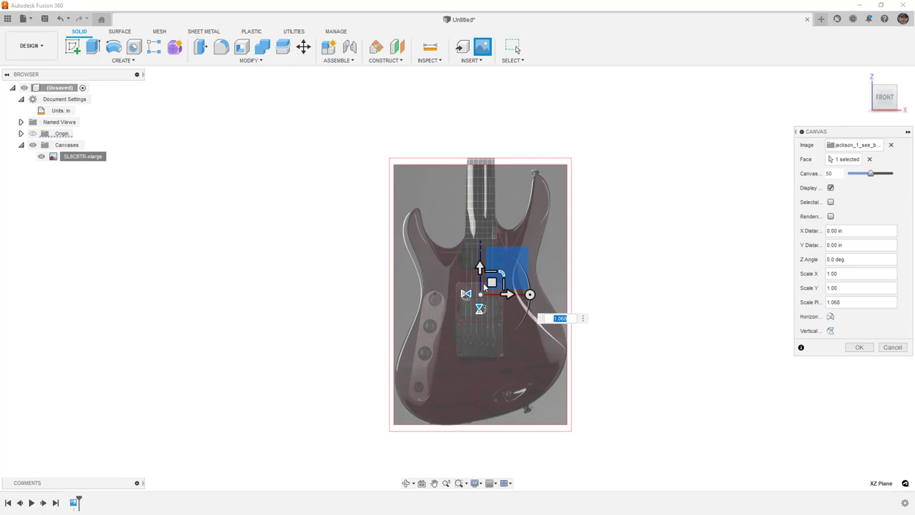
left_click_drag(492, 282, 246, 272)
mouse_move(871, 173)
left_mouse_down()
mouse_move(889, 174)
mouse_move(881, 176)
left_mouse_up()
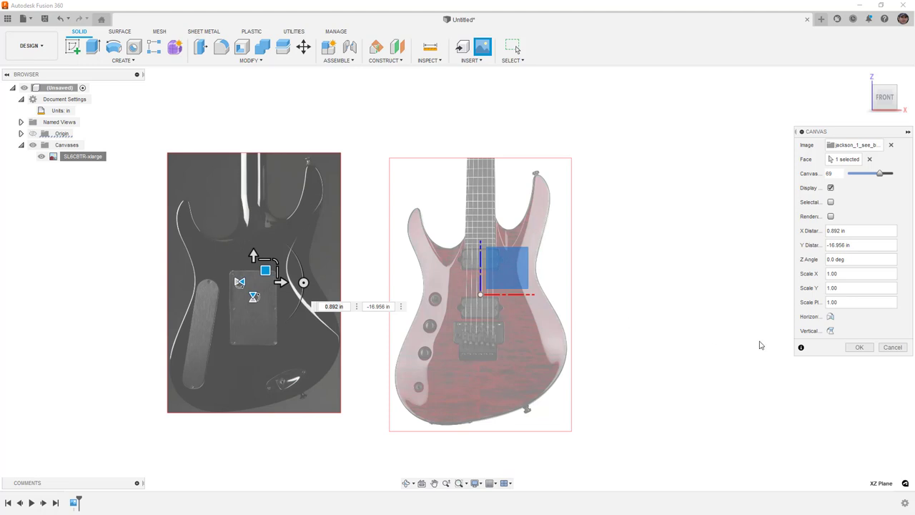
left_click(893, 348)
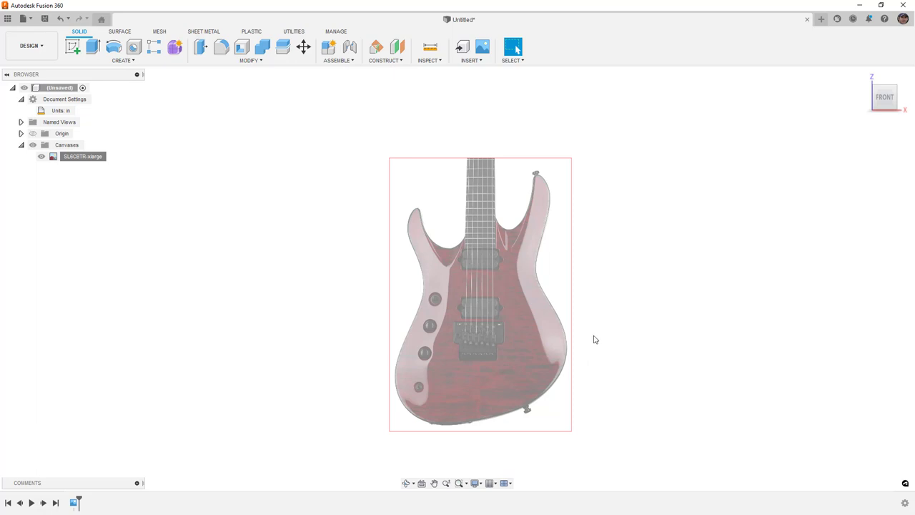
Collapse the document settings and create a new sketch on the XZ plane
left_click(20, 99)
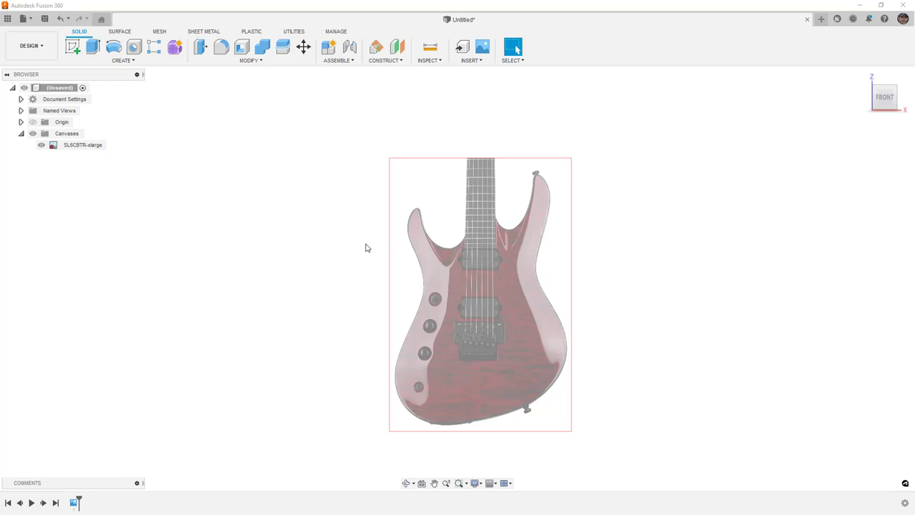
left_click(73, 48)
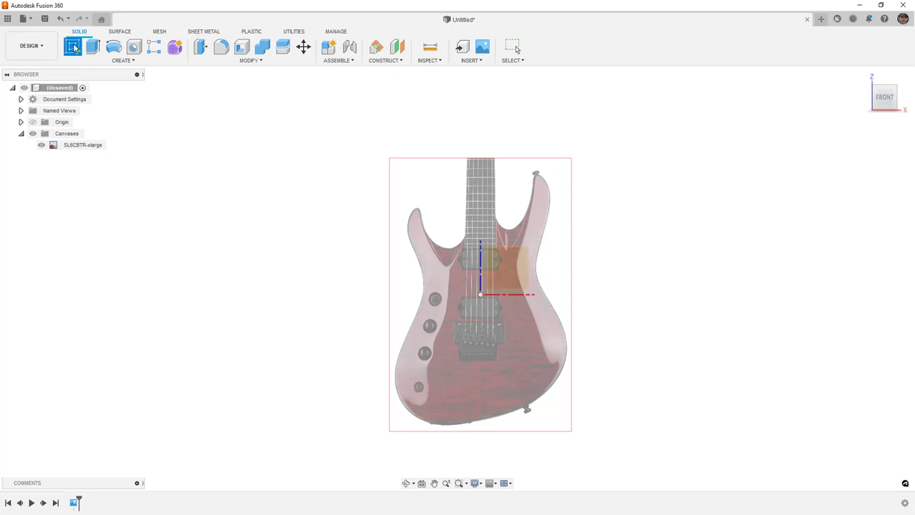
left_click(505, 266)
Trace the body edge below the shorter horn with a three-point fit point spline, through the waist to the lower bout
left_click(134, 61)
mouse_move(114, 146)
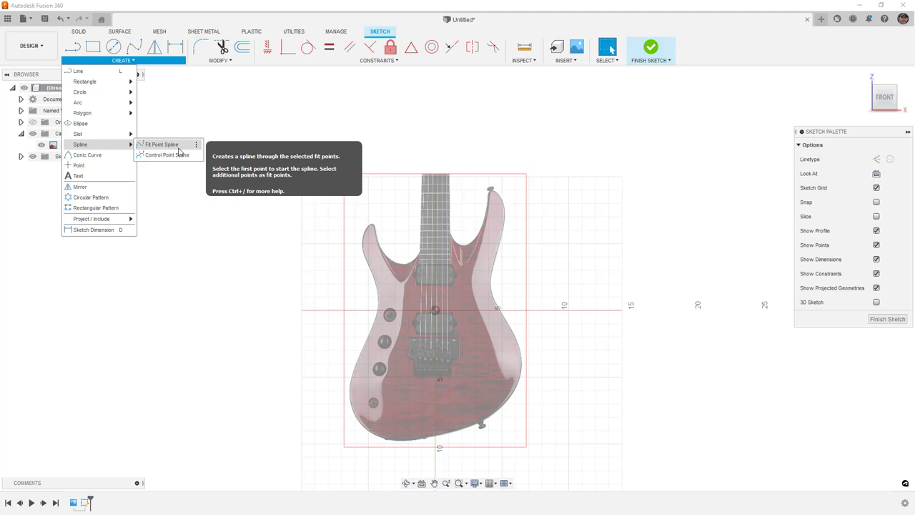
left_click(163, 144)
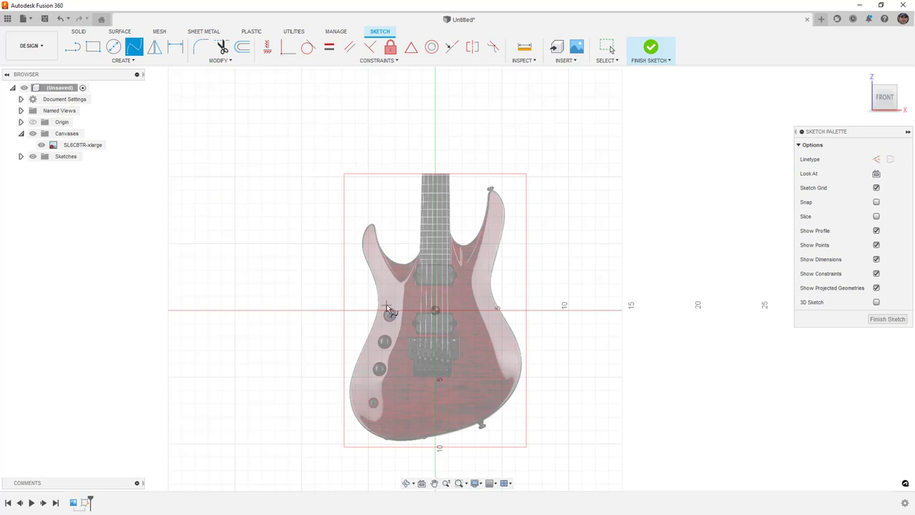
scroll(386, 306, "up", 2)
scroll(387, 306, "up", 1)
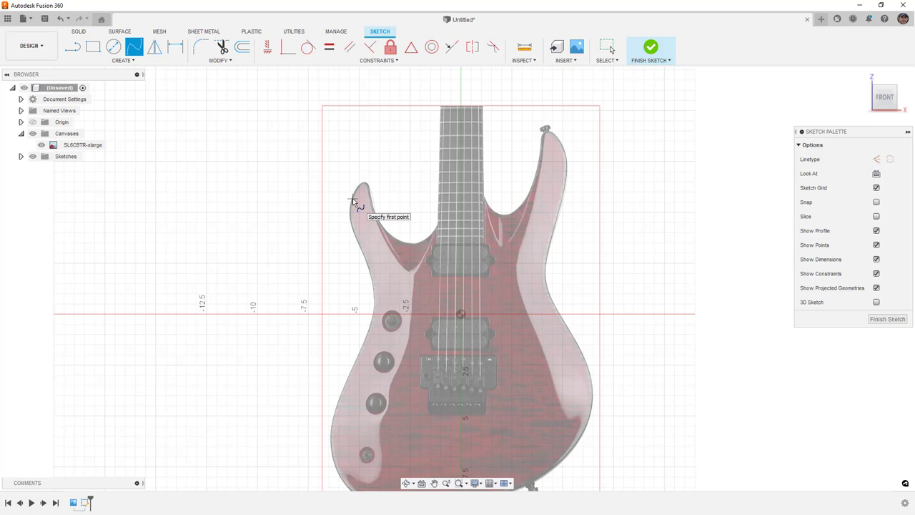
scroll(354, 203, "up", 3)
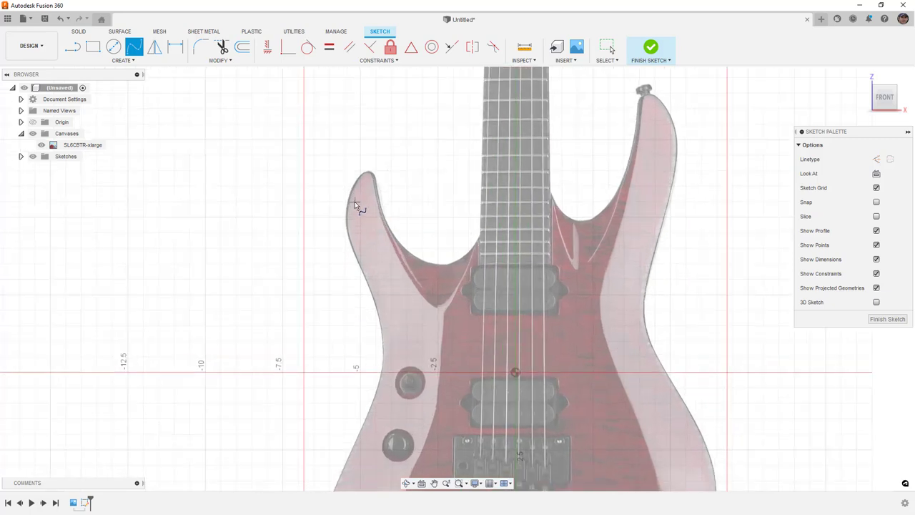
middle_click_drag(378, 316, 374, 292)
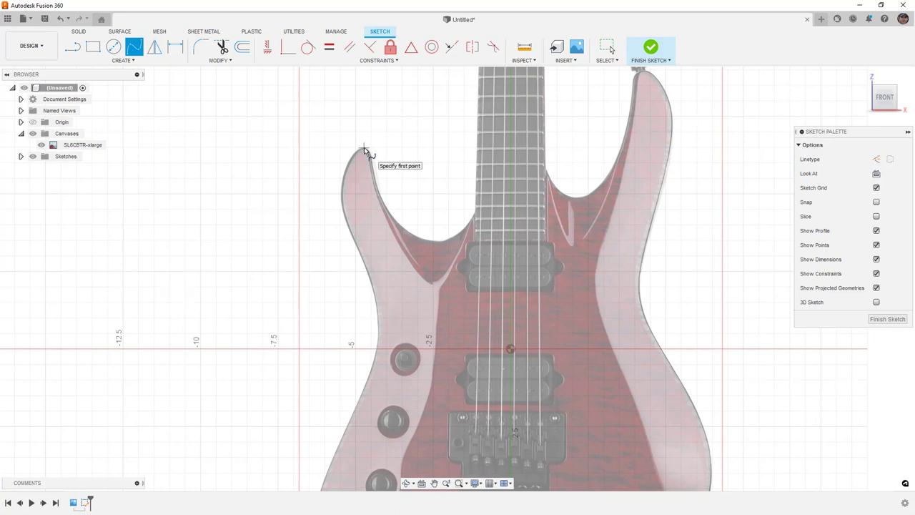
middle_click_drag(351, 231, 348, 174)
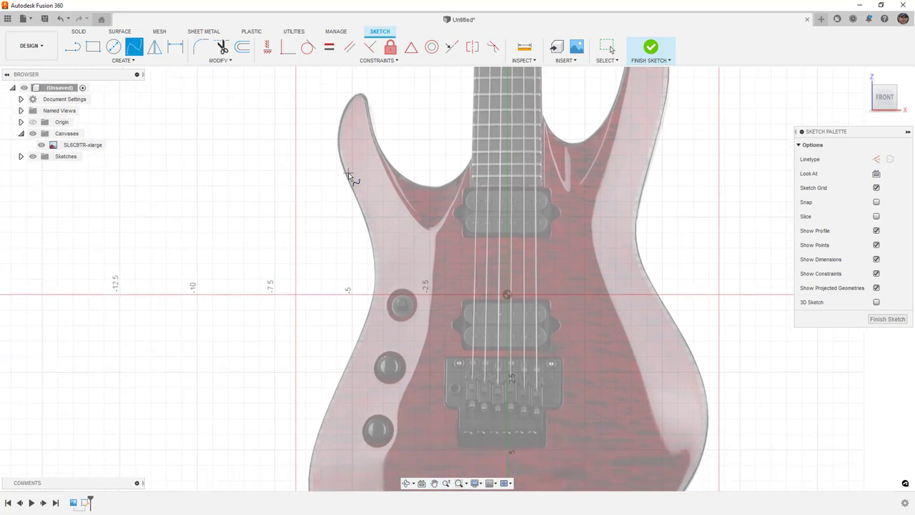
left_click(348, 177)
left_click(332, 399)
middle_click_drag(357, 374, 413, 176)
left_click(408, 213)
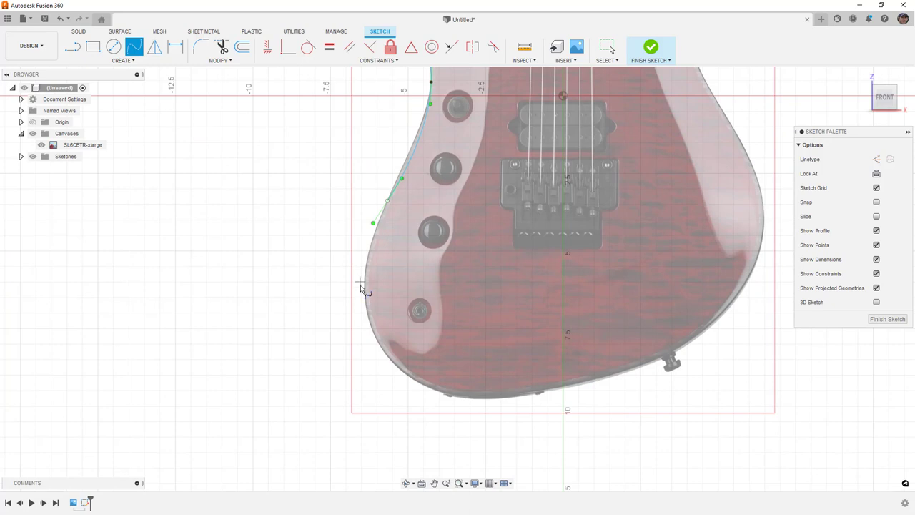
middle_click_drag(384, 221, 348, 328)
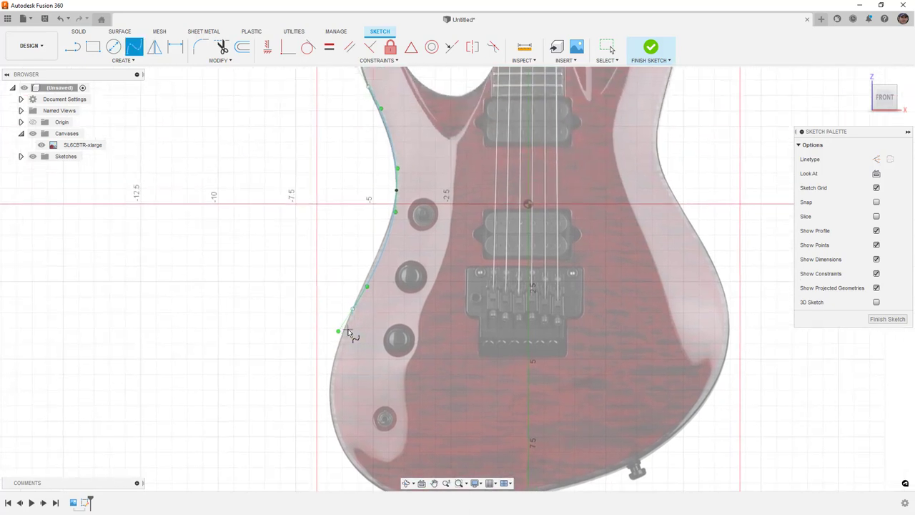
scroll(349, 328, "down", 2)
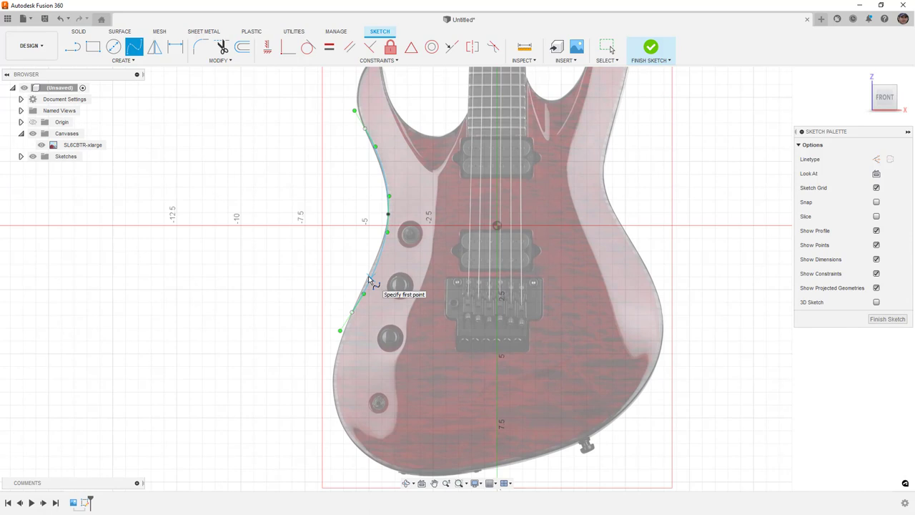
scroll(371, 279, "down", 3)
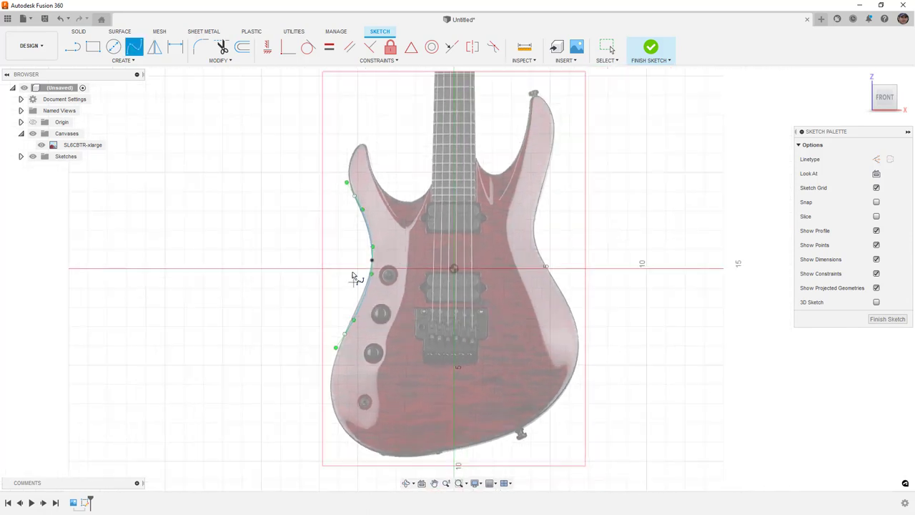
Delete the short three-point spline from the sketch
key("Escape")
left_click(370, 226)
key("Delete")
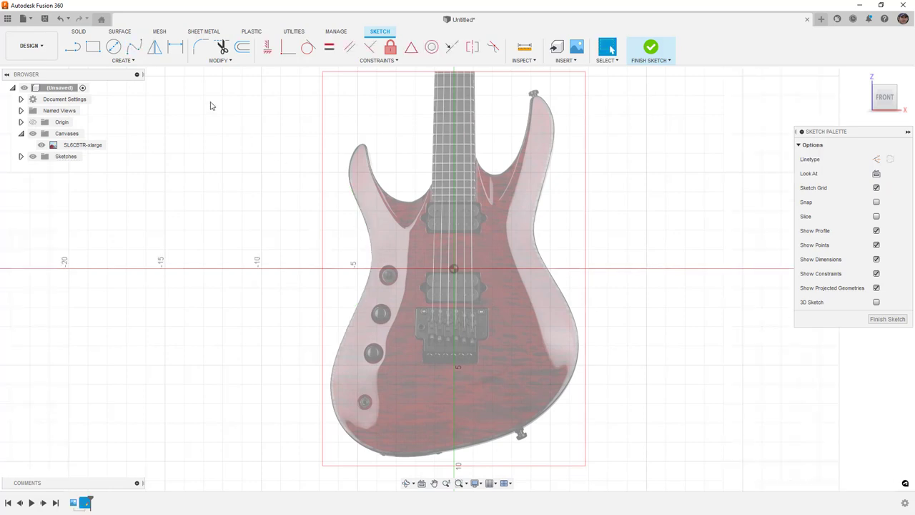
Start a new fit point spline at the shorter horn's outer edge and trace through the waist and lower bout to the body's bottom
left_click(133, 47)
left_click(355, 196)
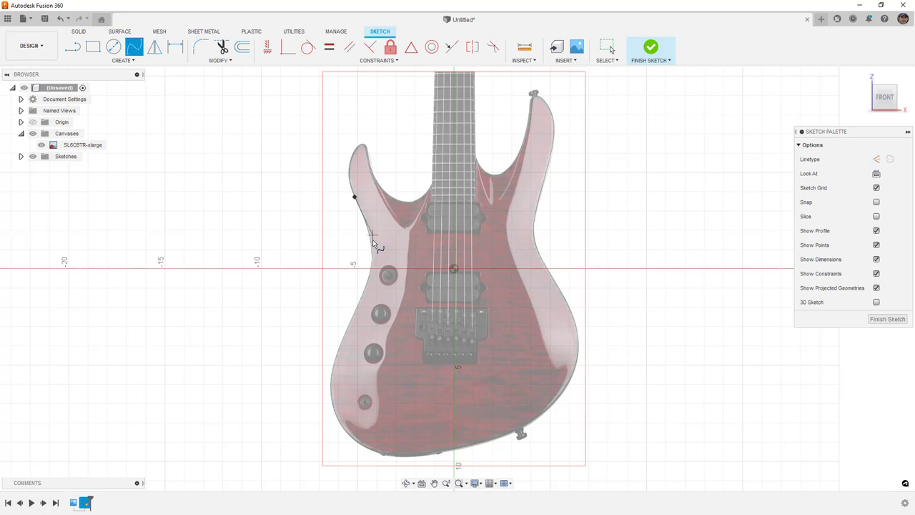
left_click(371, 264)
left_click(343, 335)
left_click(338, 417)
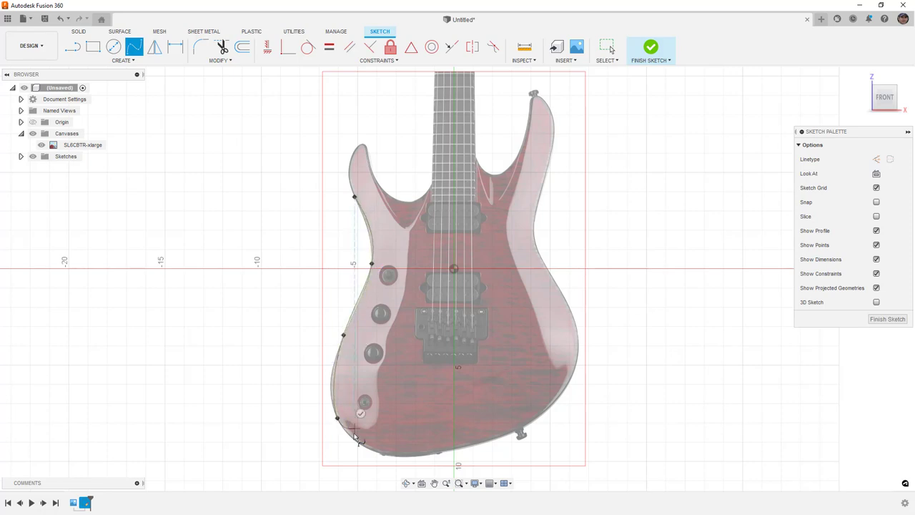
left_click(392, 454)
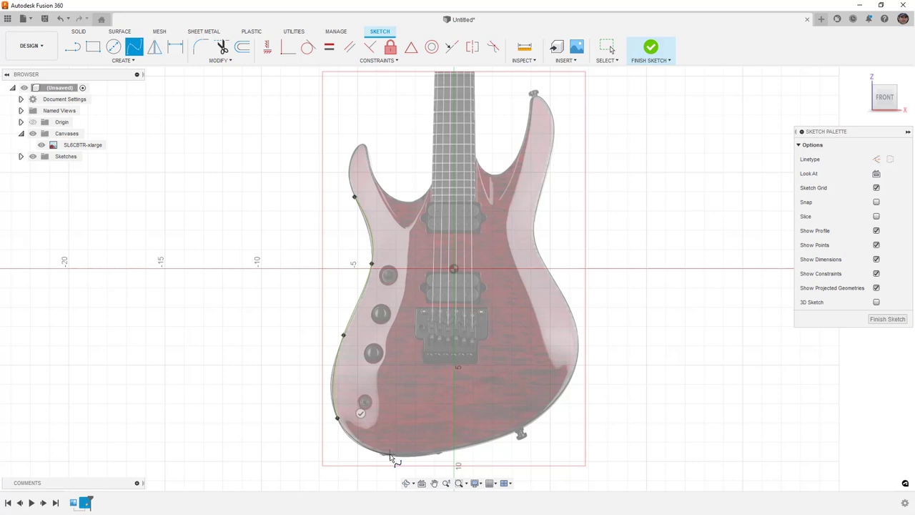
Continue the spline along the bottom edge and up the opposite side through the waist to the longer horn's outer edge
left_click(510, 432)
left_click(573, 373)
left_click(569, 306)
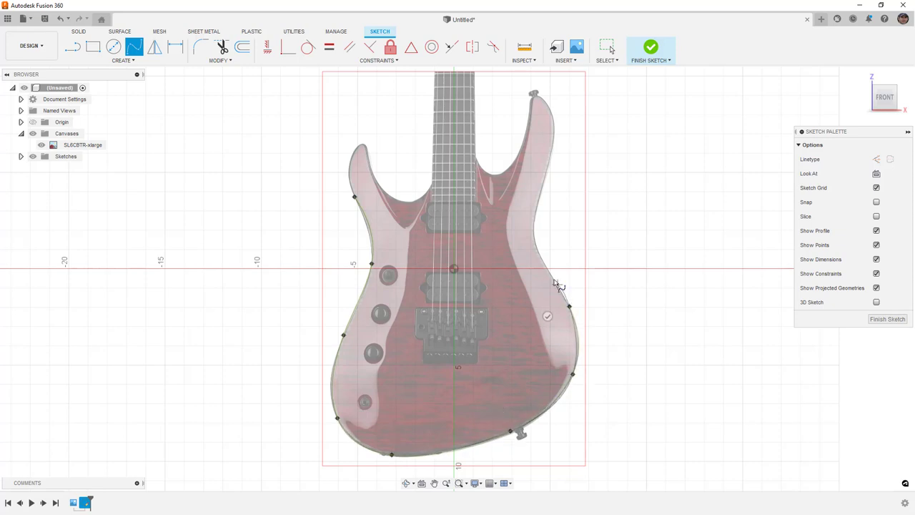
left_click(535, 241)
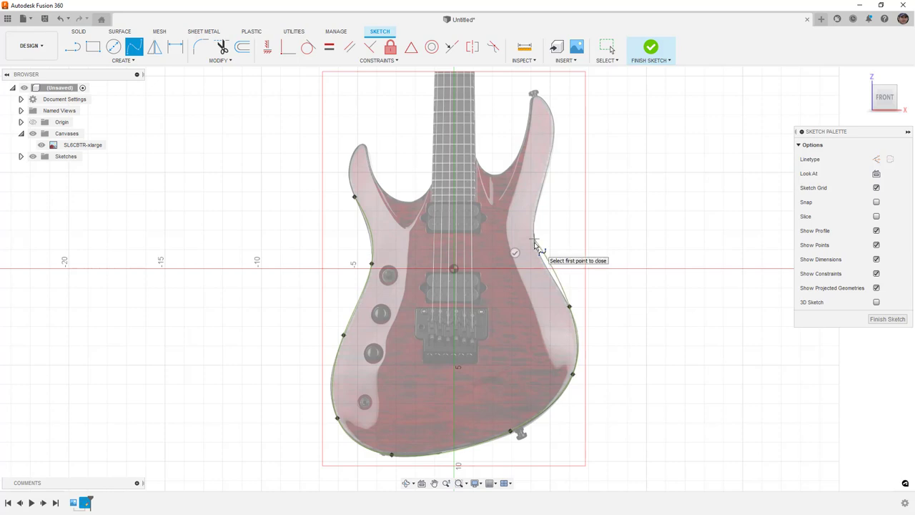
left_click(547, 170)
left_click(553, 115)
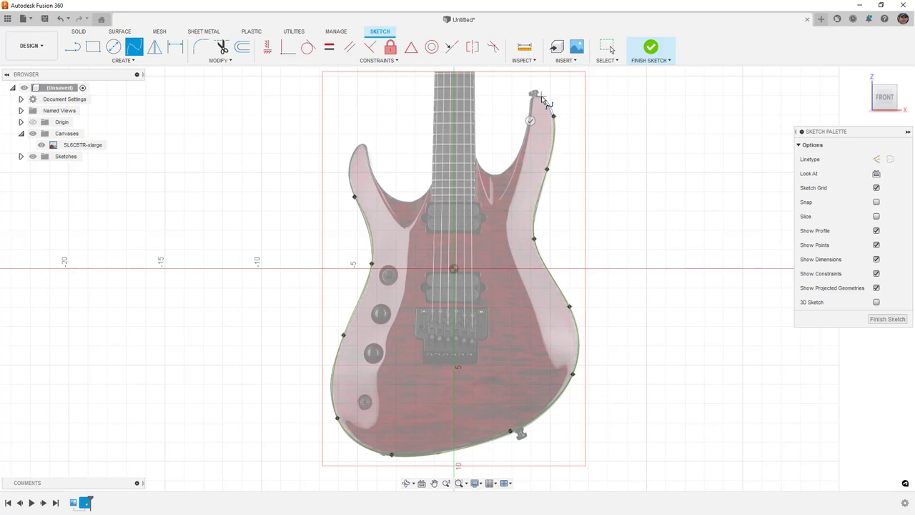
Carry the spline around the longer horn's tip, through its inner cutaway to the neck joint, and finish it as an open curve
left_click(539, 95)
left_click(530, 105)
left_click(524, 140)
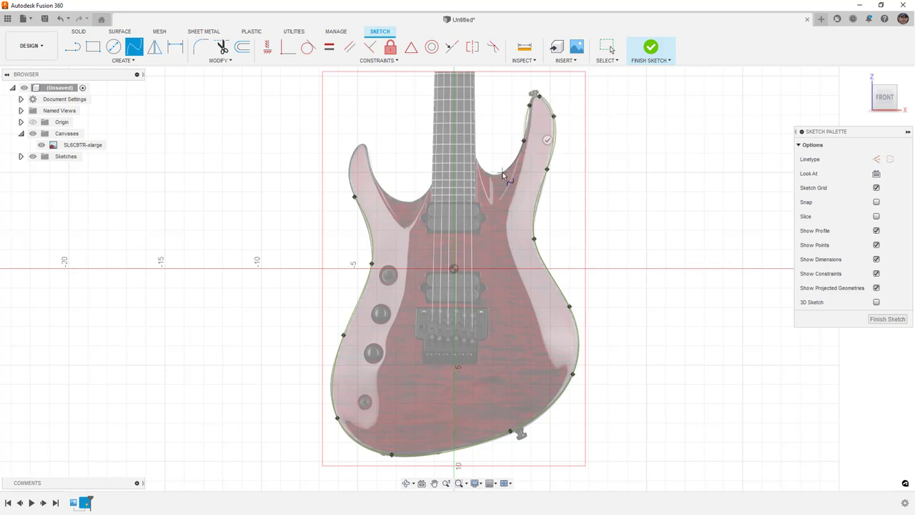
left_click(501, 173)
left_click(474, 155)
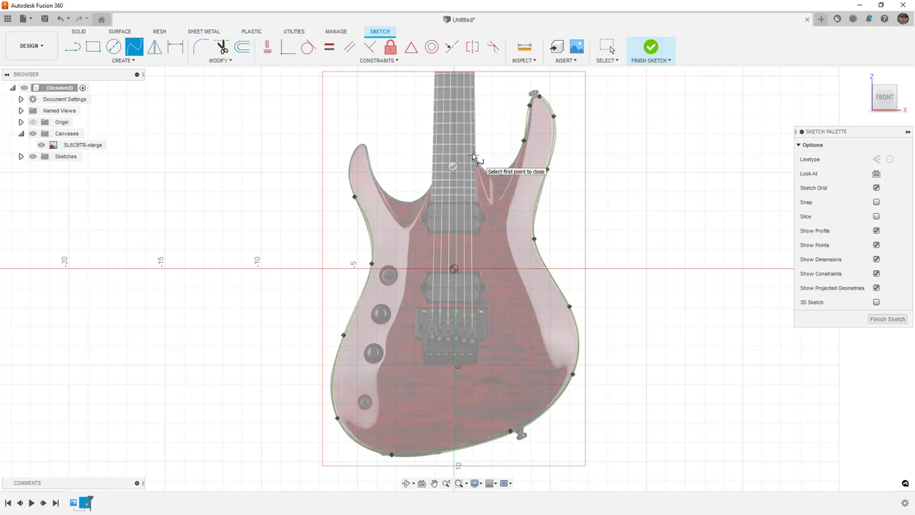
left_click(454, 166)
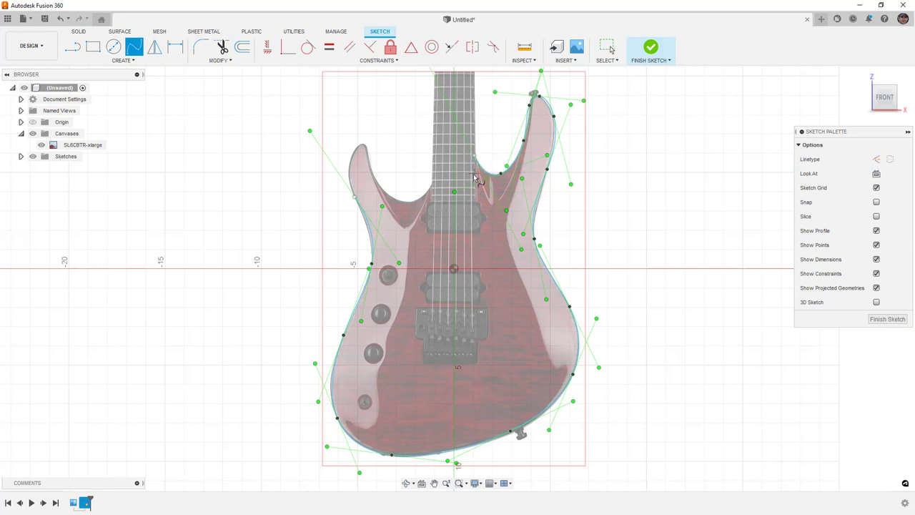
Bring the white guitar's back-view photo into view to examine the neck joint and cutaways, and move it out again
left_click_drag(0, 220, 232, 80)
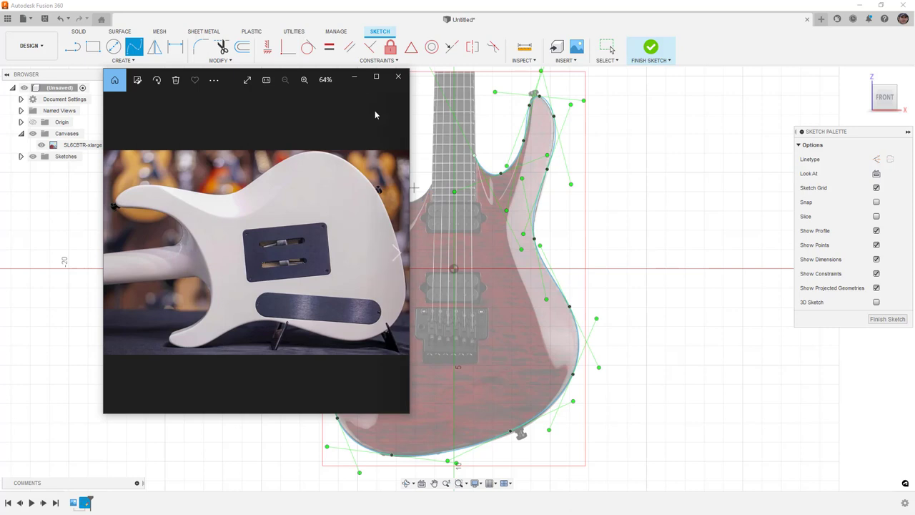
left_click_drag(320, 77, 3, 111)
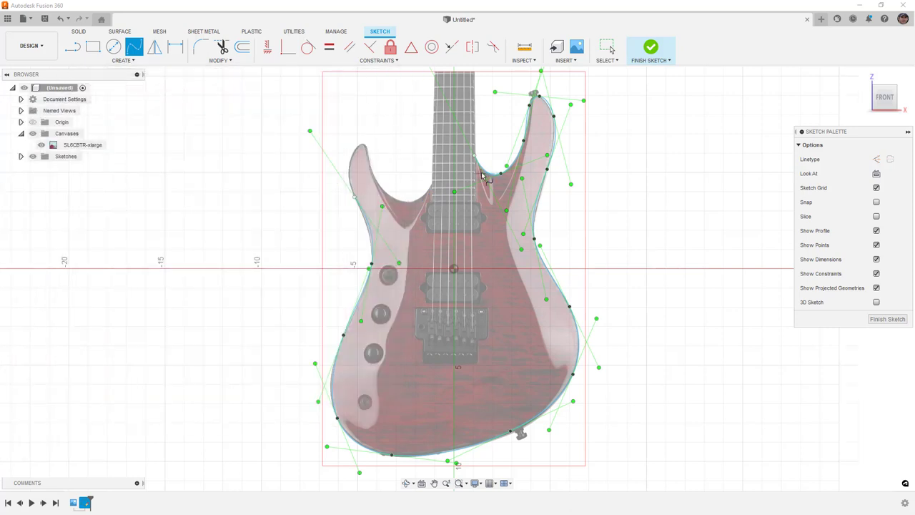
scroll(497, 179, "up", 1)
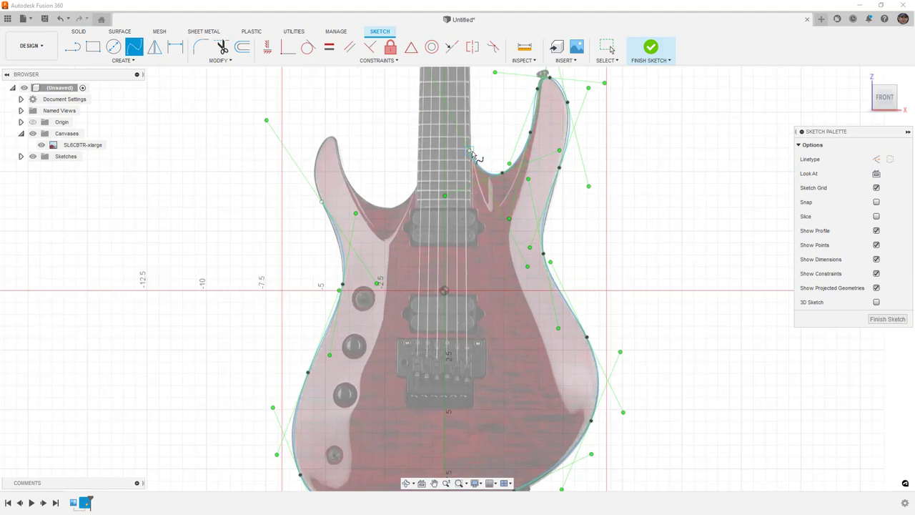
left_click(469, 151)
key("Escape")
scroll(389, 209, "down", 3)
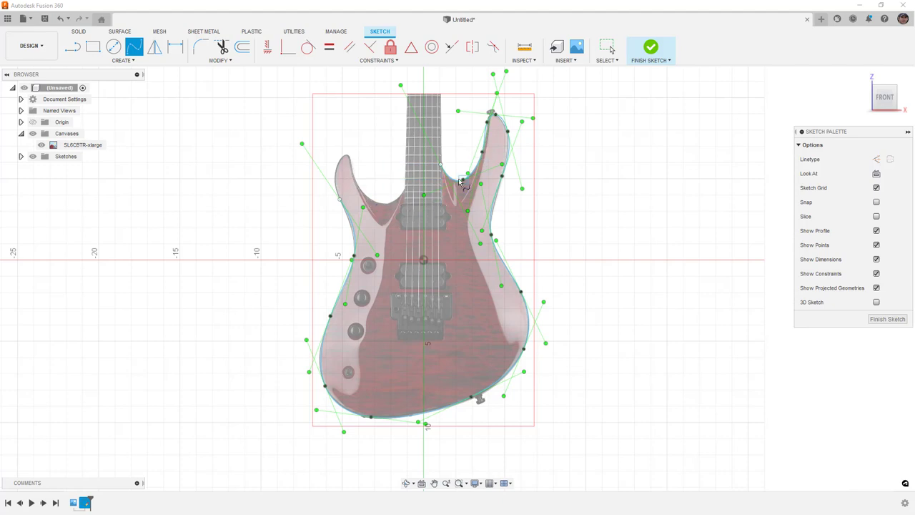
scroll(491, 197, "down", 1)
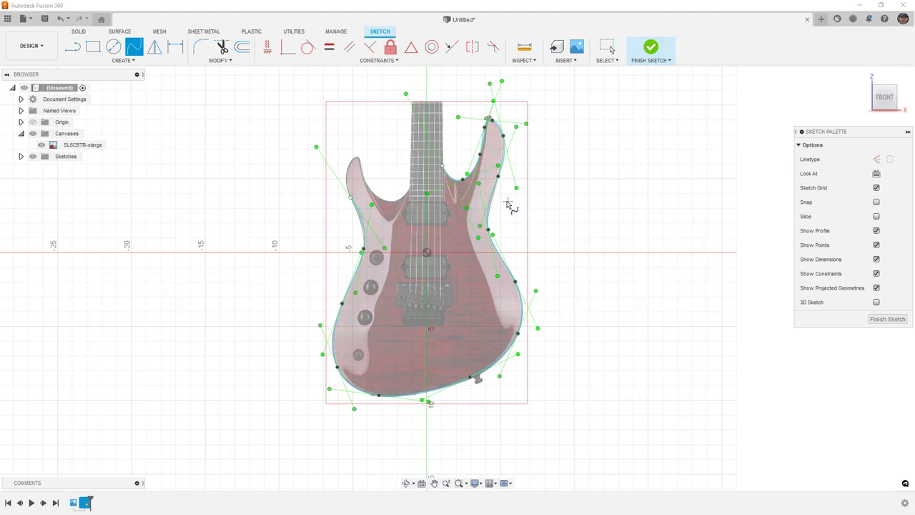
Delete the open body outline spline from the sketch
key("Escape")
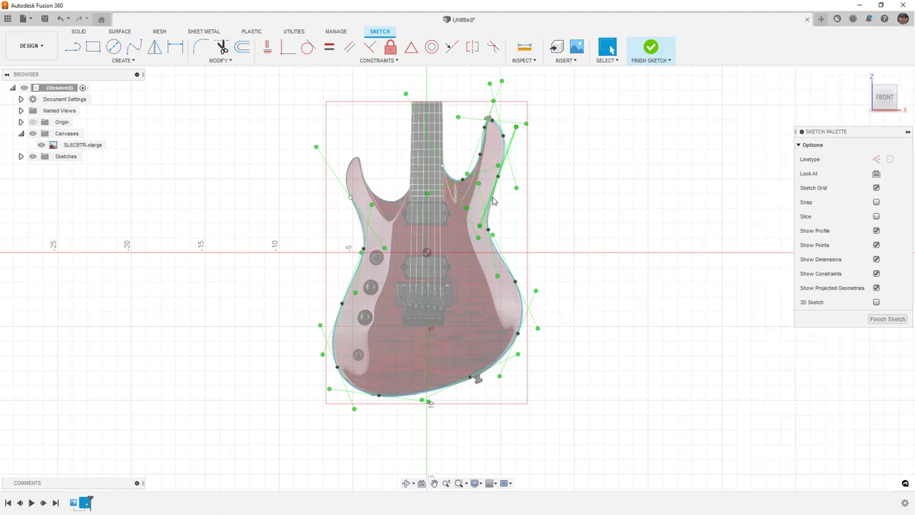
left_click(494, 202)
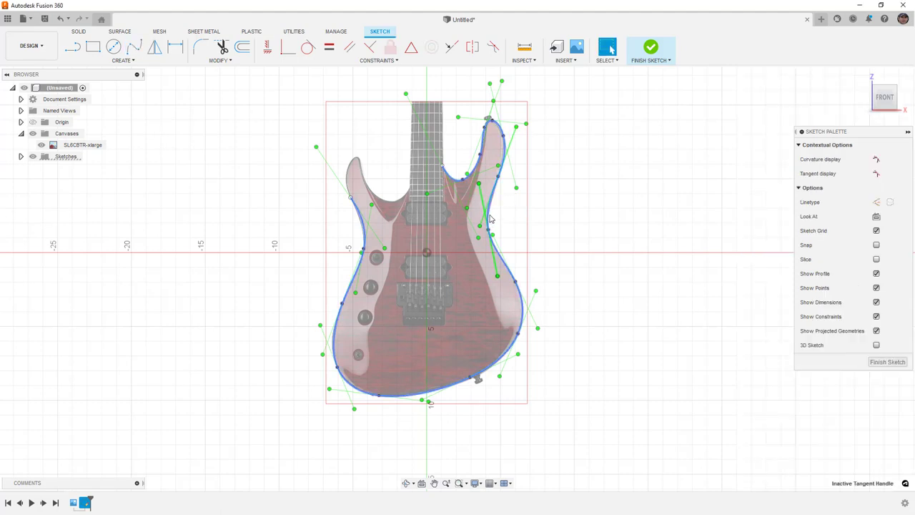
left_click(490, 222)
key("Delete")
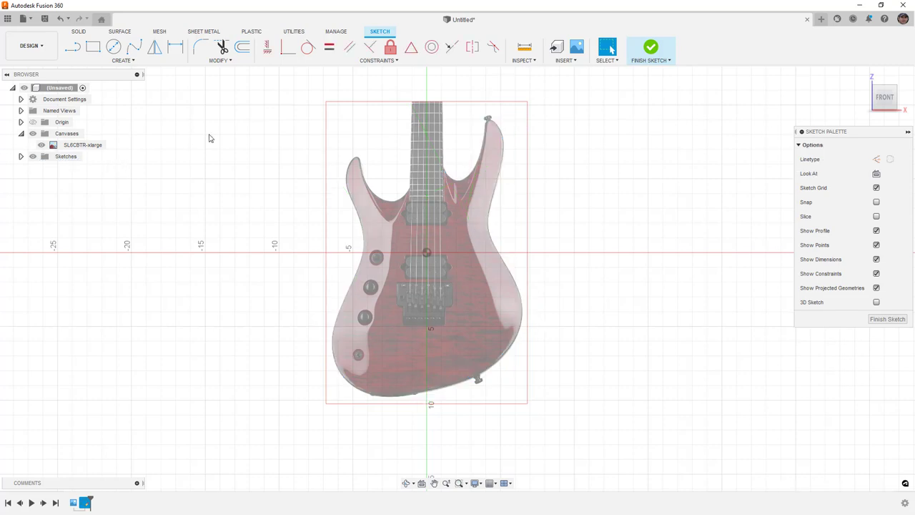
Insert the image Guitar3 from the computer as a canvas on the XZ plane
left_click(576, 49)
left_click(339, 357)
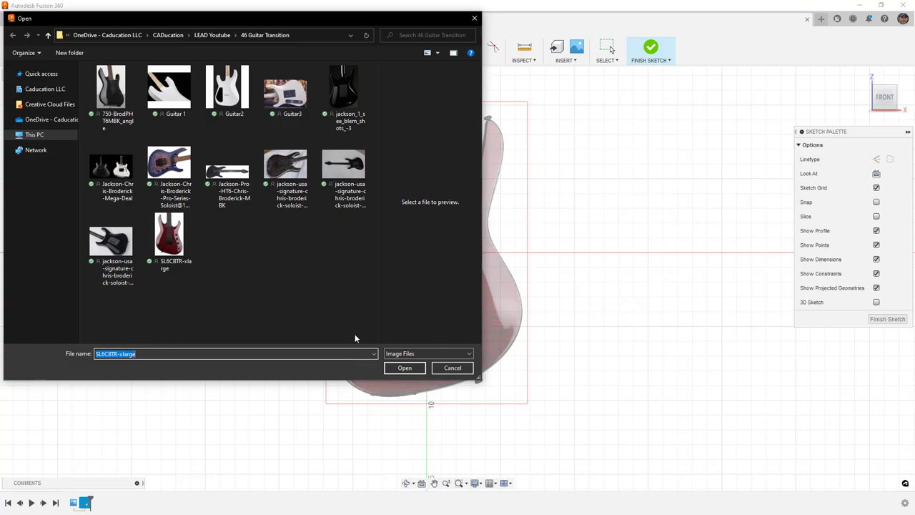
left_click(286, 97)
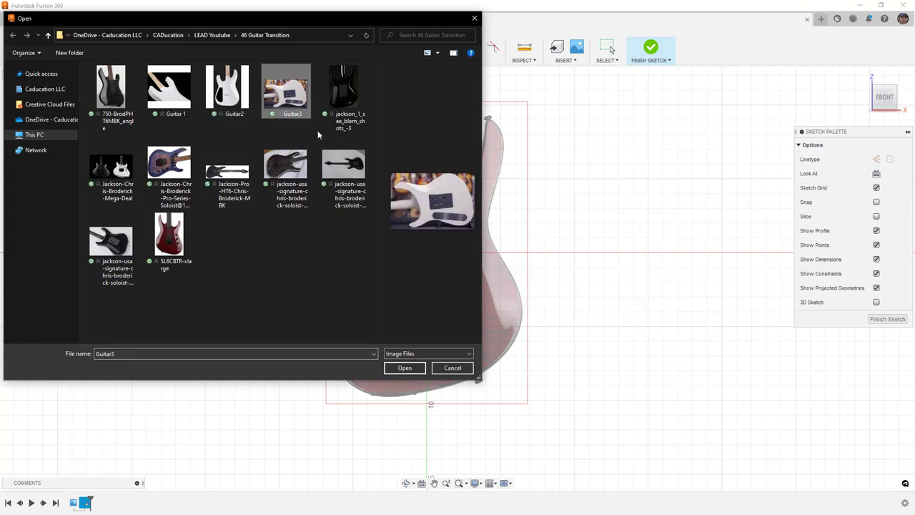
left_click(406, 368)
left_click(450, 231)
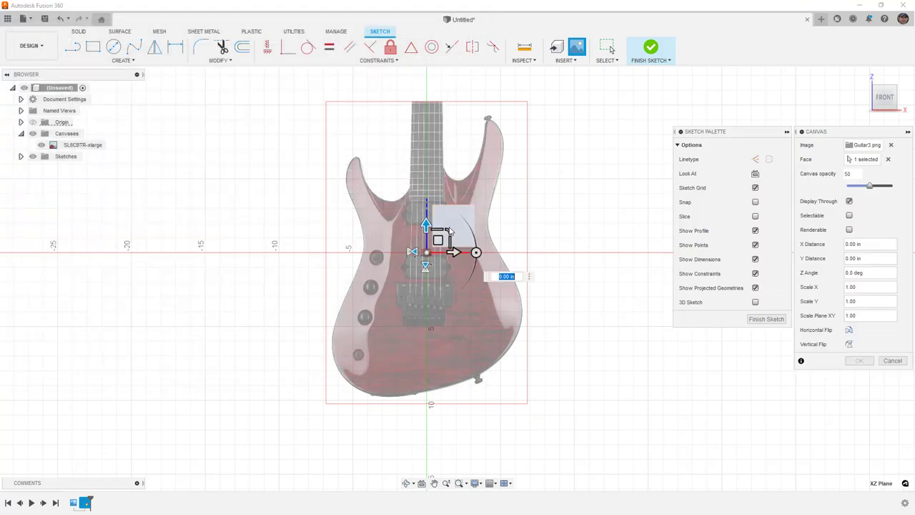
Flip the Guitar3 canvas horizontally and rotate it so the neck points up like the front-view canvas
left_click_drag(477, 252, 492, 193)
left_click_drag(466, 246, 429, 205)
left_click(849, 331)
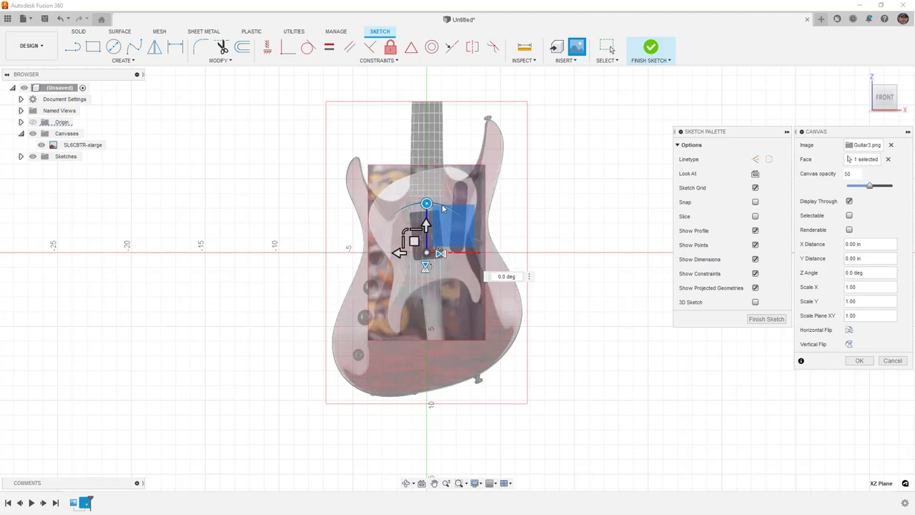
left_click_drag(426, 203, 457, 271)
Enlarge the Guitar3 canvas to match the front-view body, setting its Z angle to 2 deg and Scale Plane XY to 1.035, and accept it
left_click(423, 301)
left_click_drag(422, 302, 422, 301)
type("2")
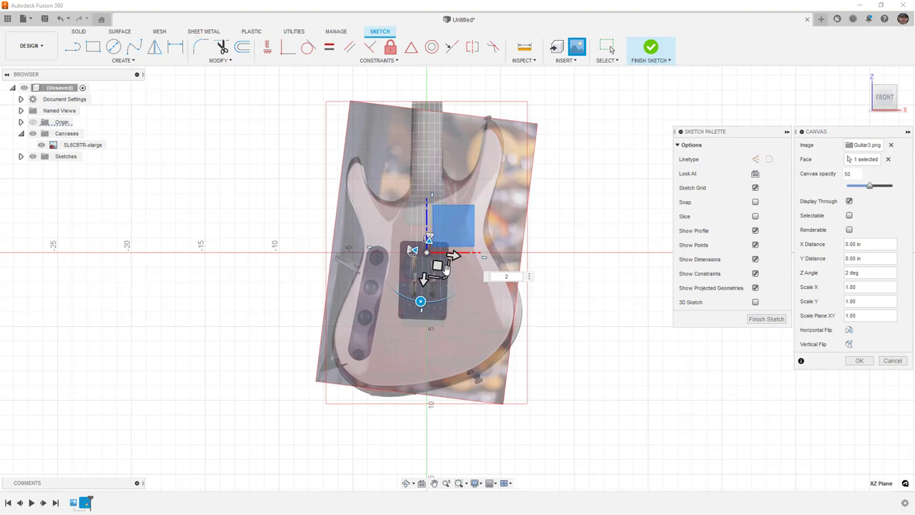
left_click_drag(445, 278, 445, 274)
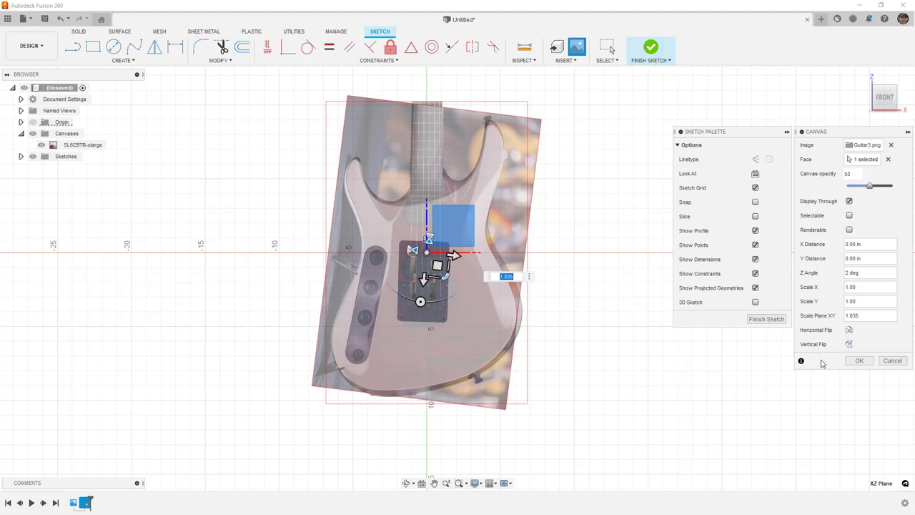
left_click(860, 361)
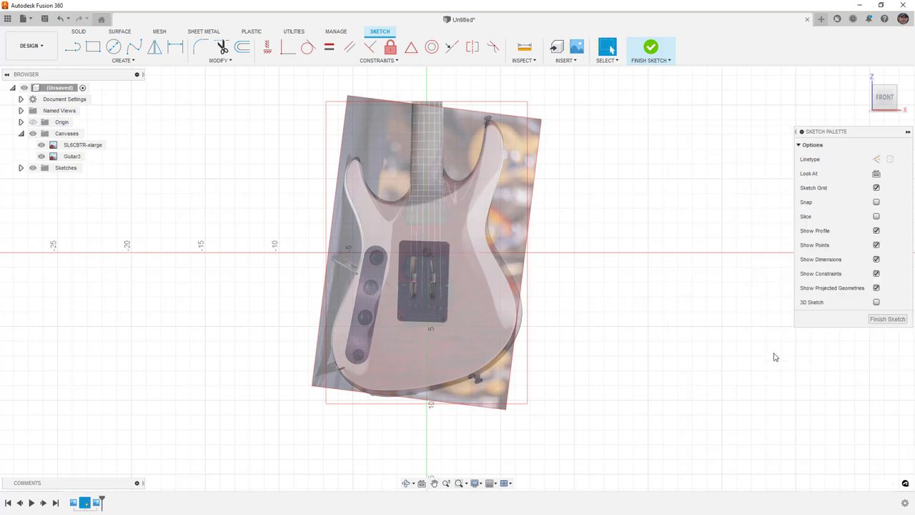
Hide the SL6CBTR-xlarge canvas and trace the guitar body on the Guitar3 canvas with a closed Fit Point Spline starting at the shorter horn
left_click(41, 145)
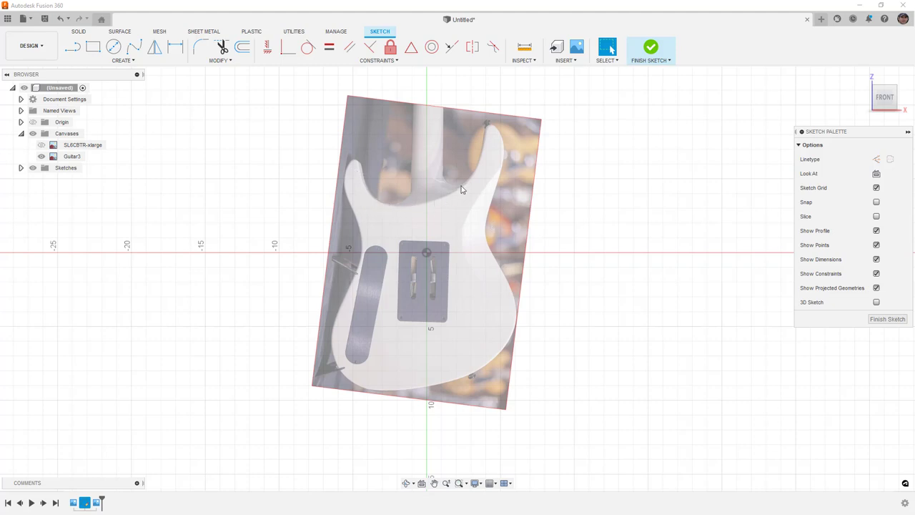
left_click(139, 47)
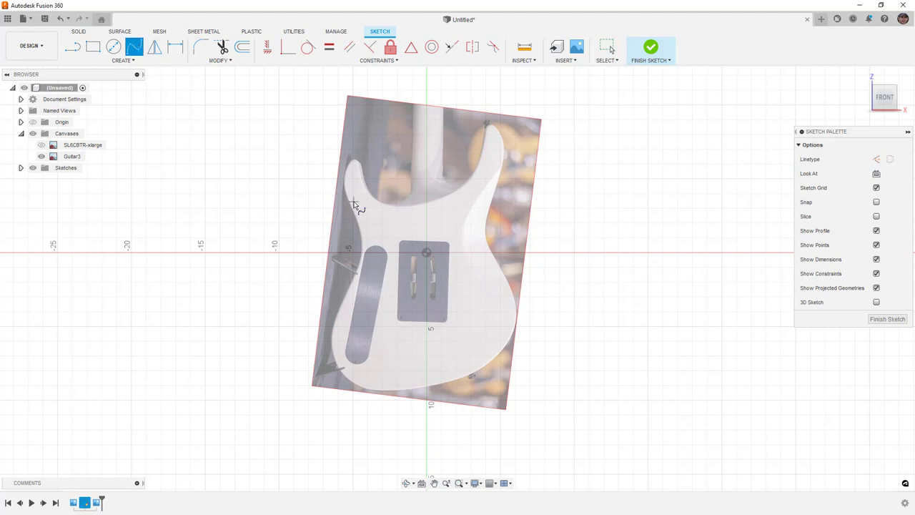
left_click(359, 167)
left_click(380, 201)
left_click(442, 197)
left_click(479, 160)
left_click(485, 127)
left_click(495, 128)
left_click(504, 156)
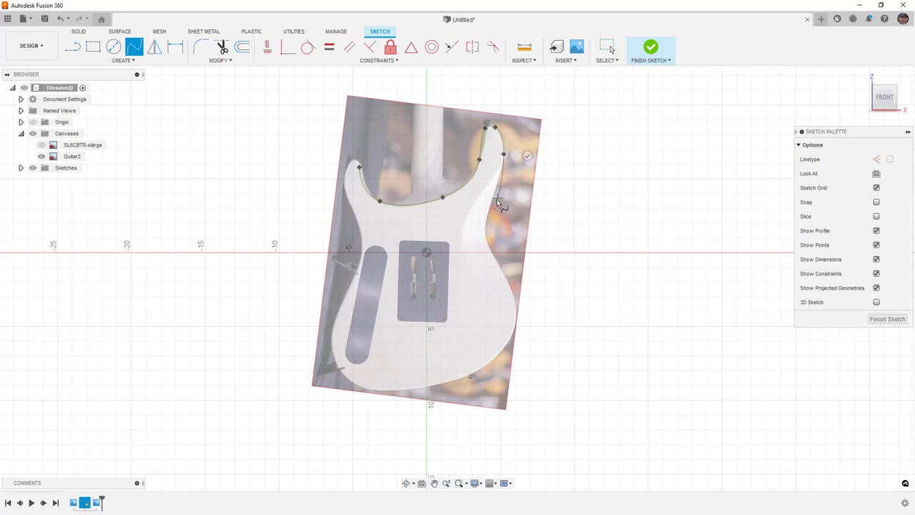
left_click(489, 212)
left_click(490, 253)
left_click(514, 302)
left_click(498, 356)
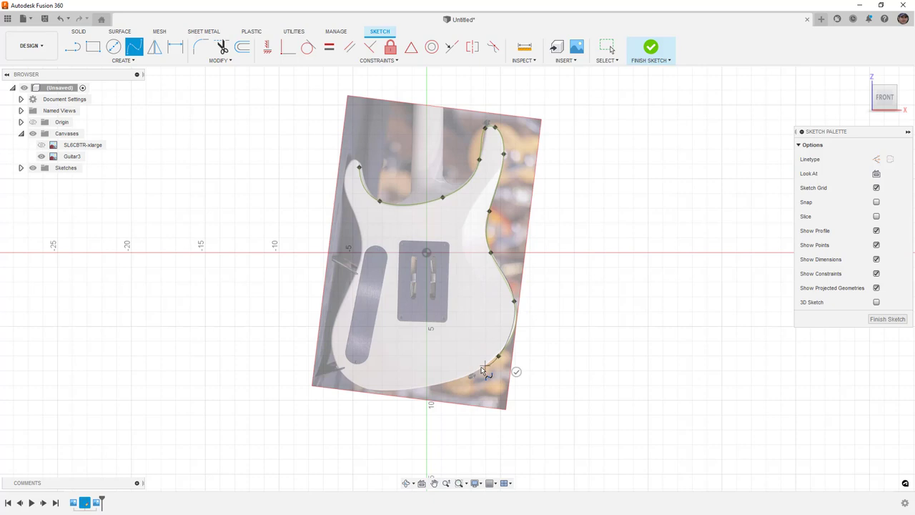
left_click(444, 382)
left_click(366, 388)
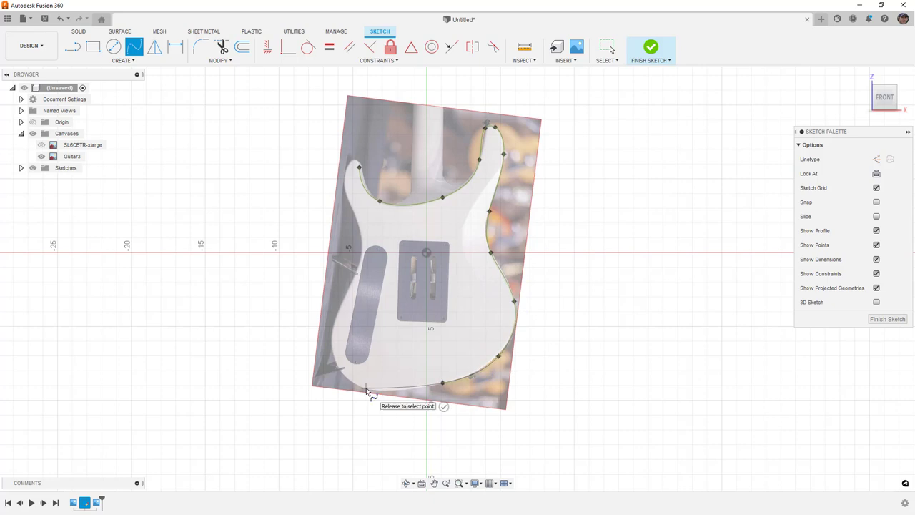
left_click(335, 361)
left_click(334, 318)
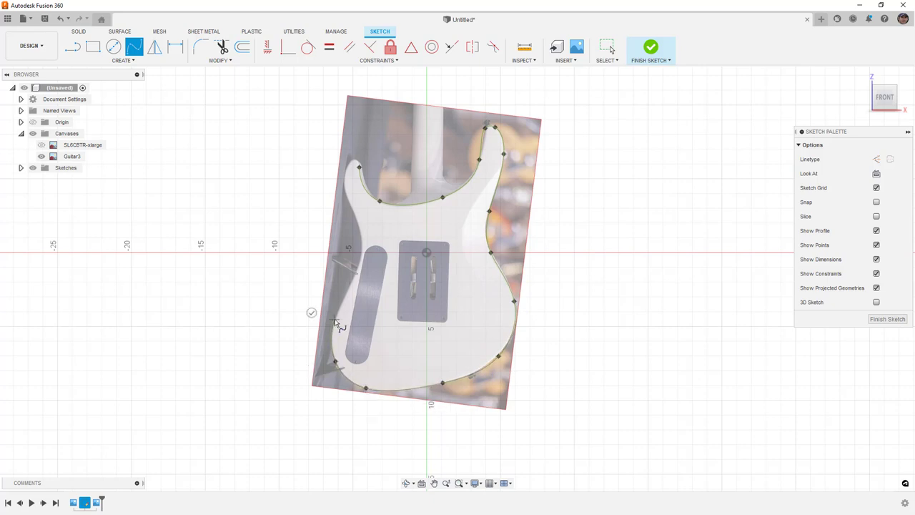
left_click(359, 268)
left_click(359, 229)
left_click(344, 178)
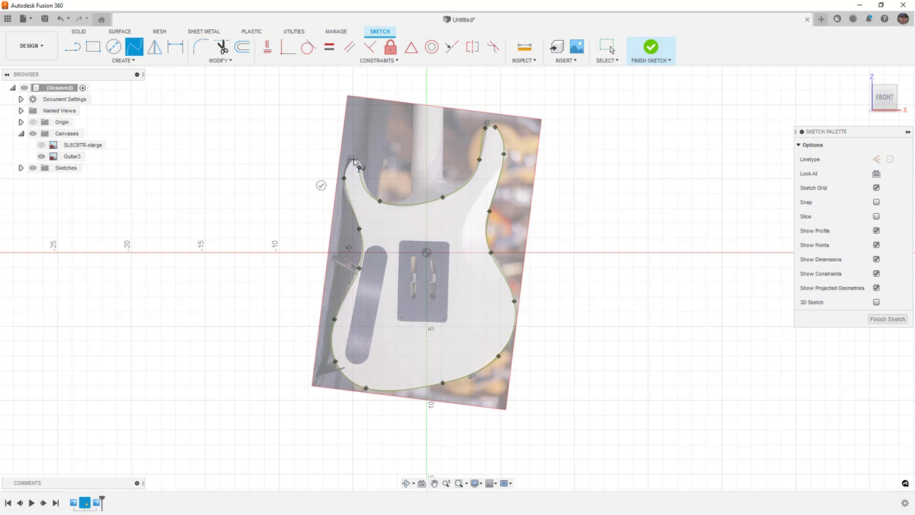
left_click(353, 160)
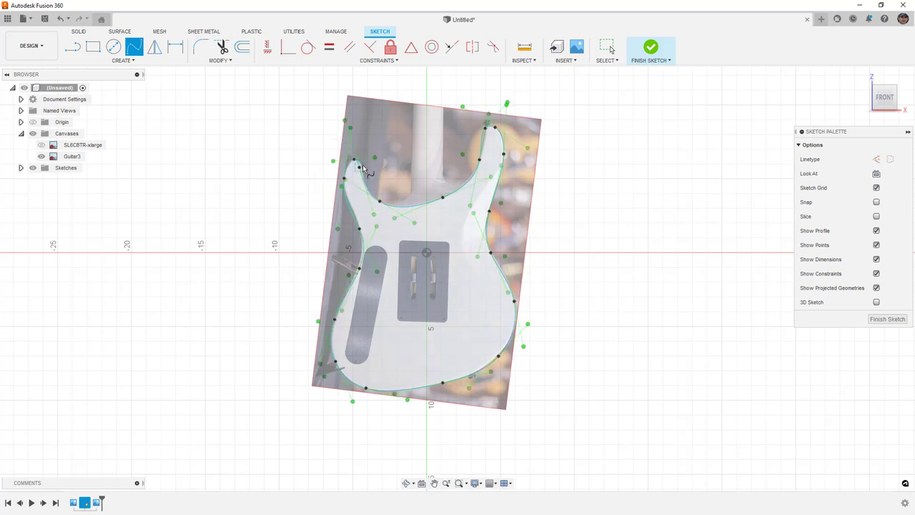
scroll(362, 165, "up", 5)
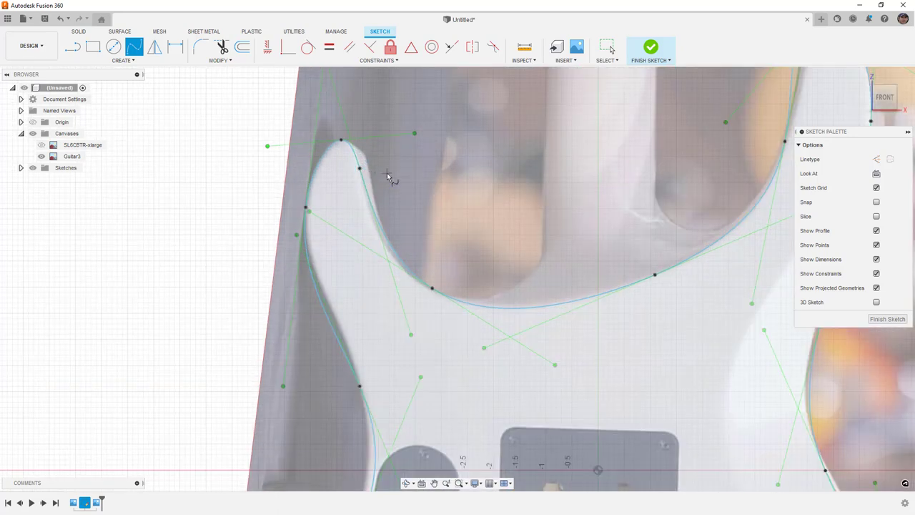
key("Escape")
scroll(389, 229, "down", 3)
scroll(389, 231, "down", 1)
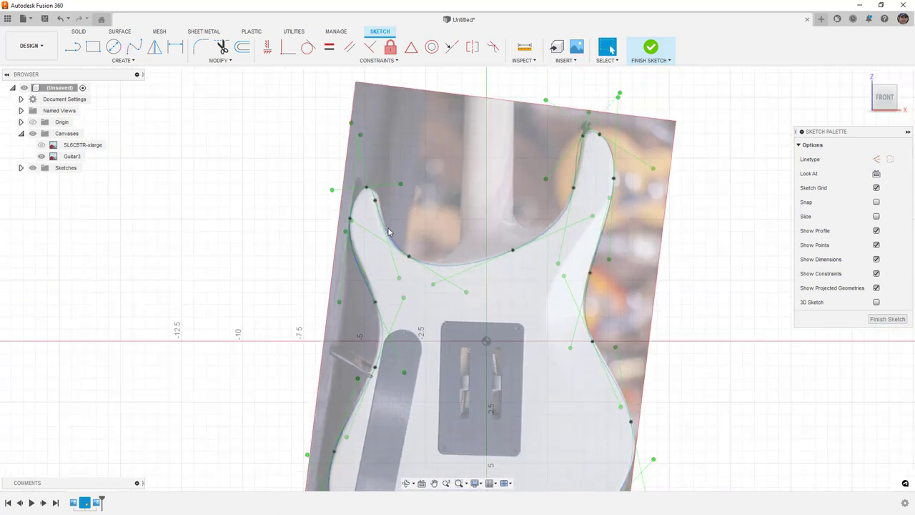
Display a curvature comb on the body outline spline with density 211 and scale 2.333
left_click(393, 243)
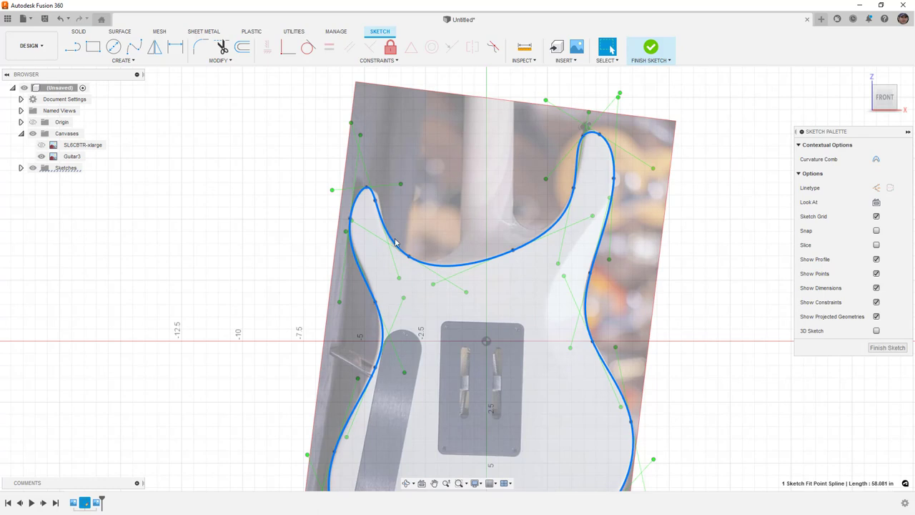
left_click(876, 159)
scroll(672, 220, "down", 1)
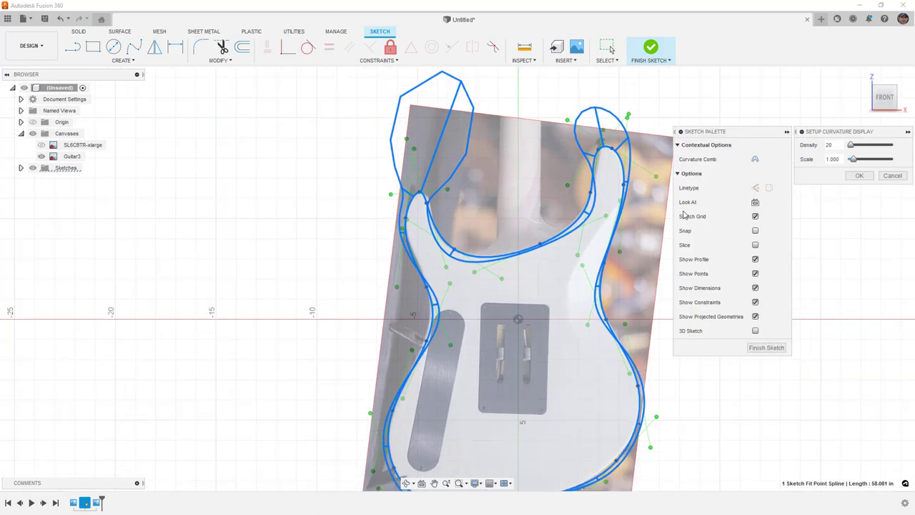
left_click_drag(852, 147, 888, 149)
scroll(461, 254, "down", 2)
scroll(531, 277, "down", 1)
middle_click_drag(531, 278, 513, 255)
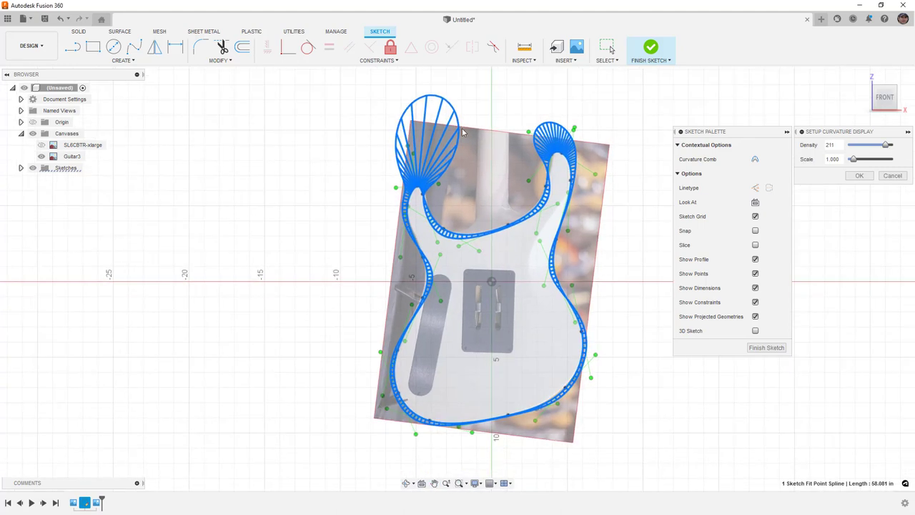
middle_click_drag(531, 319, 512, 268)
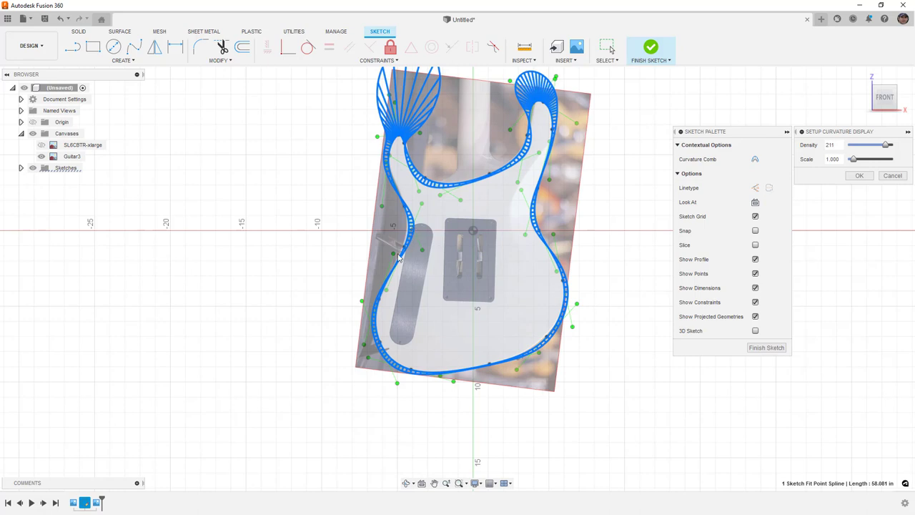
left_click_drag(851, 160, 863, 163)
scroll(524, 265, "down", 3)
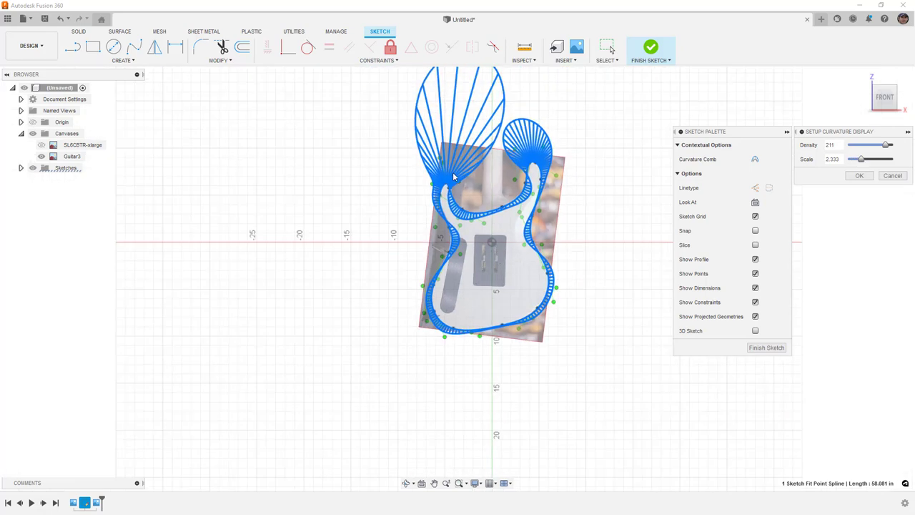
scroll(453, 188, "up", 10)
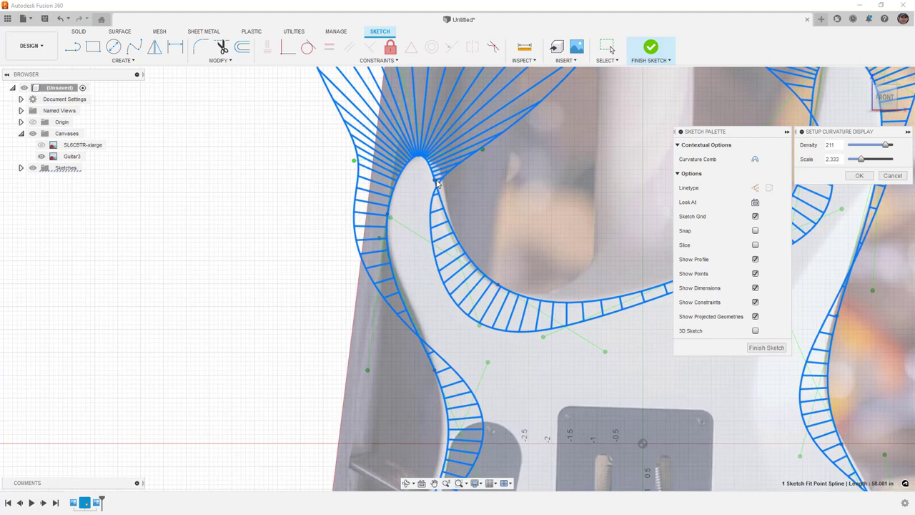
scroll(437, 183, "down", 9)
left_click(866, 175)
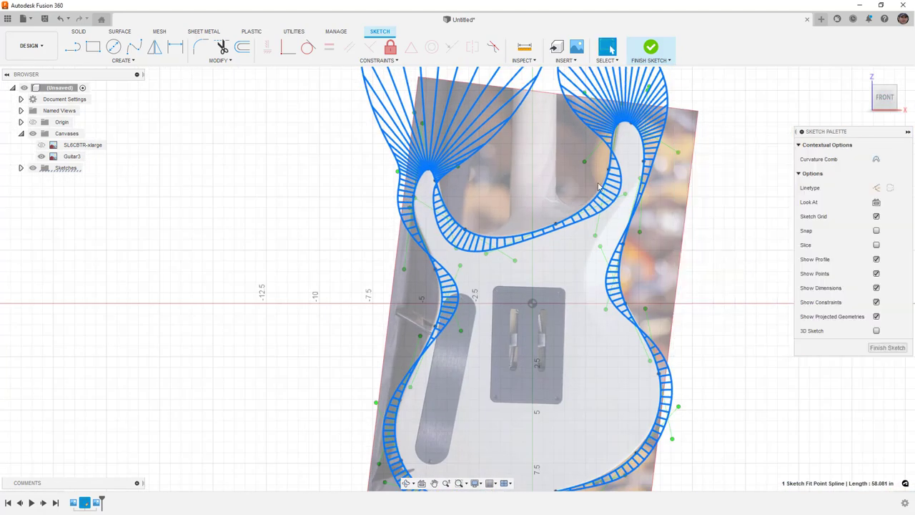
Smooth the comb around the shorter horn by moving the spline fit points on the inner and outer sides of its tip
scroll(438, 188, "up", 8)
left_click_drag(437, 187, 452, 179)
scroll(451, 178, "down", 6)
scroll(445, 192, "down", 4)
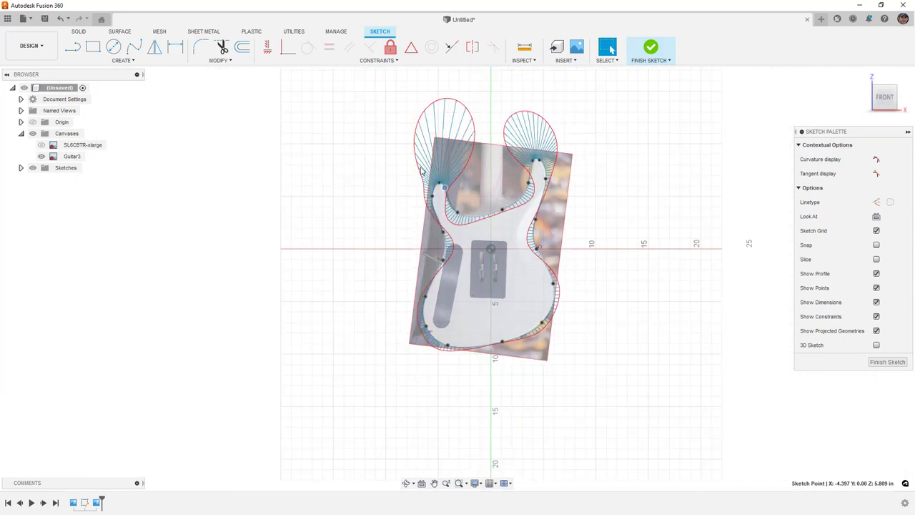
left_click(478, 188)
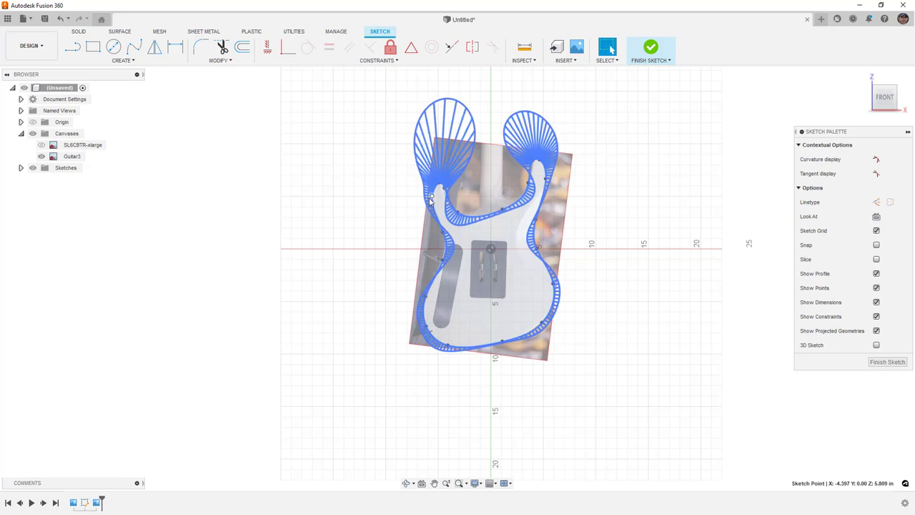
scroll(429, 203, "up", 3)
scroll(430, 203, "up", 3)
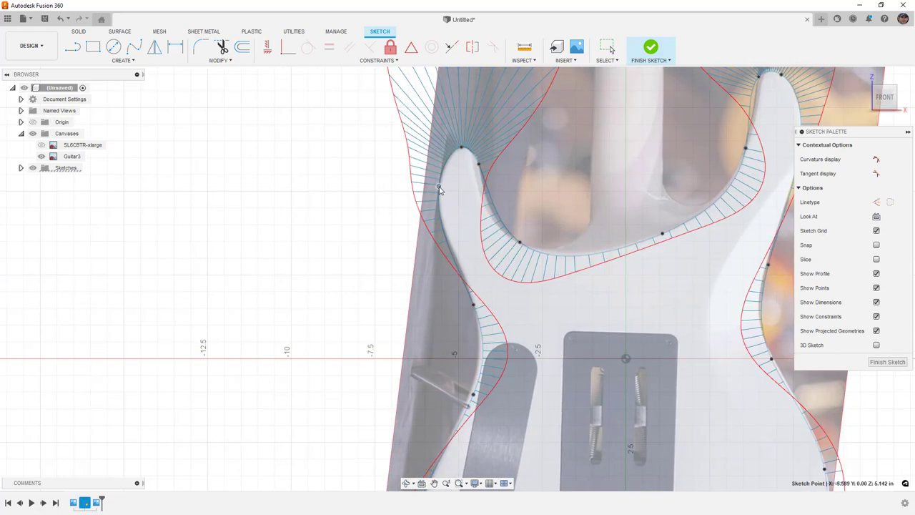
left_click_drag(440, 188, 442, 180)
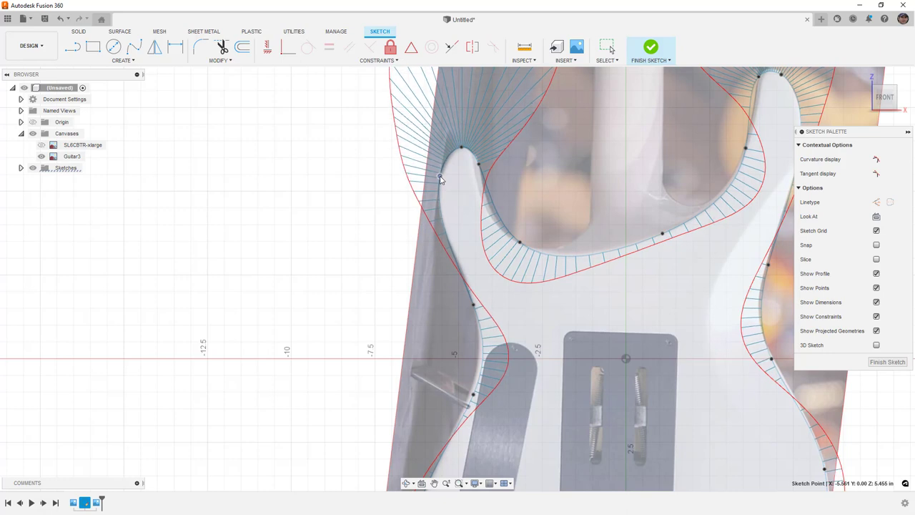
scroll(408, 212, "down", 5)
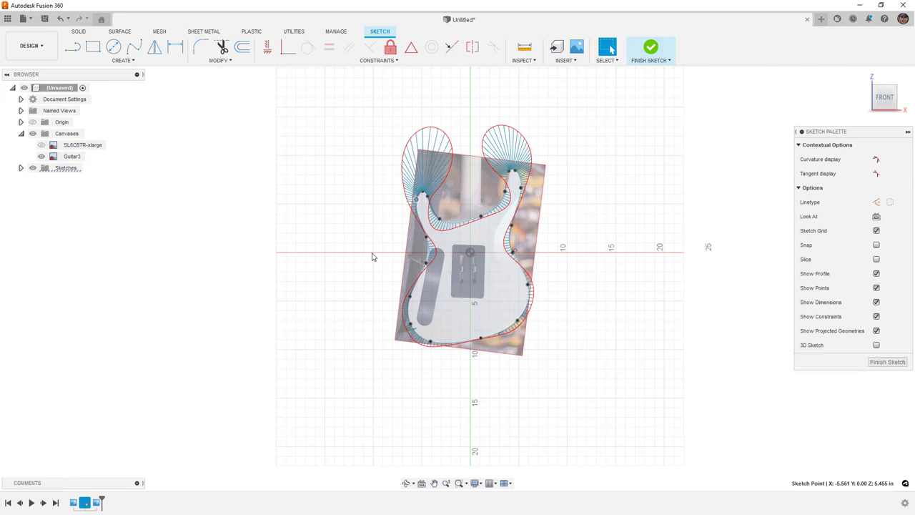
Sketch a closed, freehand guitar-like shape beside the canvas with a Control Point Spline
left_click(123, 60)
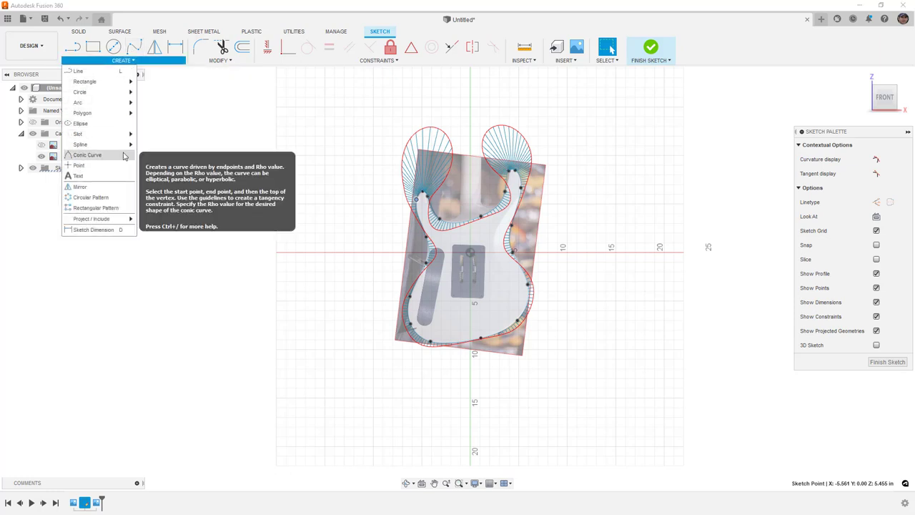
mouse_move(123, 149)
left_click(153, 155)
left_click(277, 243)
left_click(278, 179)
left_click(315, 169)
left_click(344, 177)
left_click(350, 219)
left_click(367, 232)
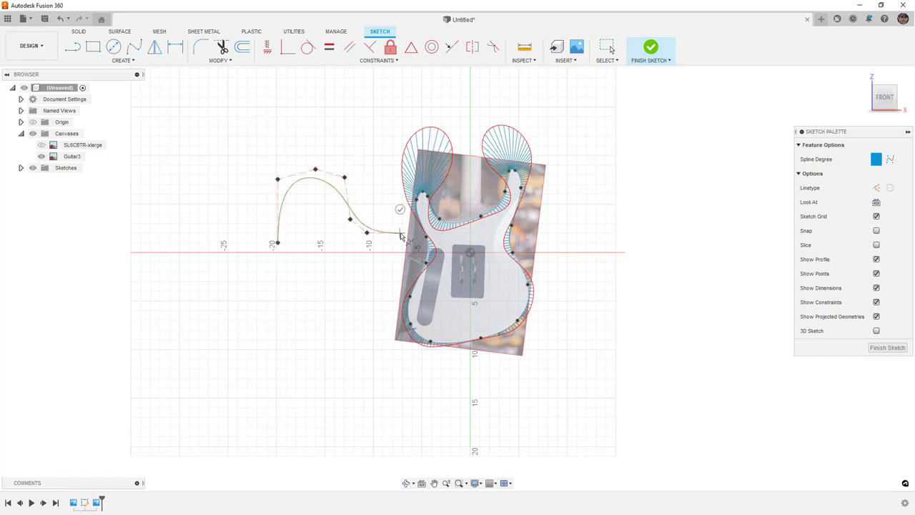
left_click(400, 232)
left_click(398, 256)
left_click(363, 309)
left_click(309, 343)
left_click(257, 334)
left_click(222, 276)
left_click(245, 243)
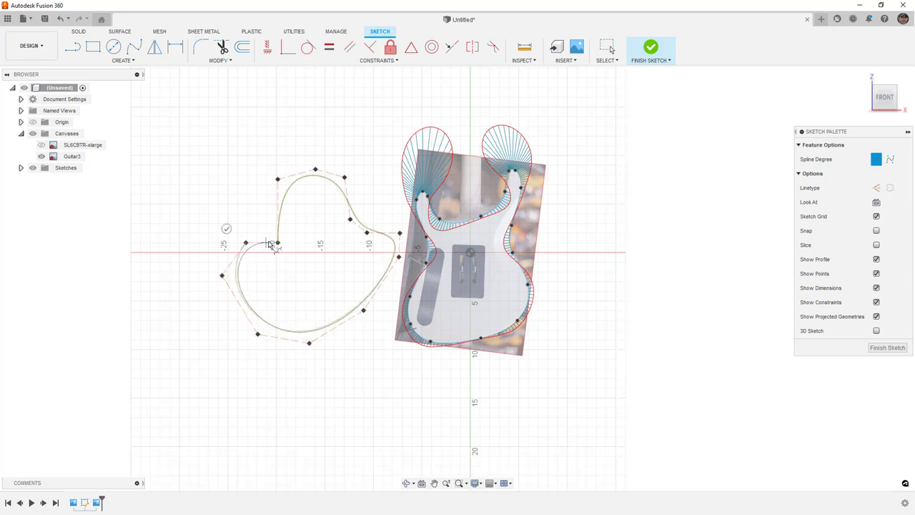
left_click(278, 243)
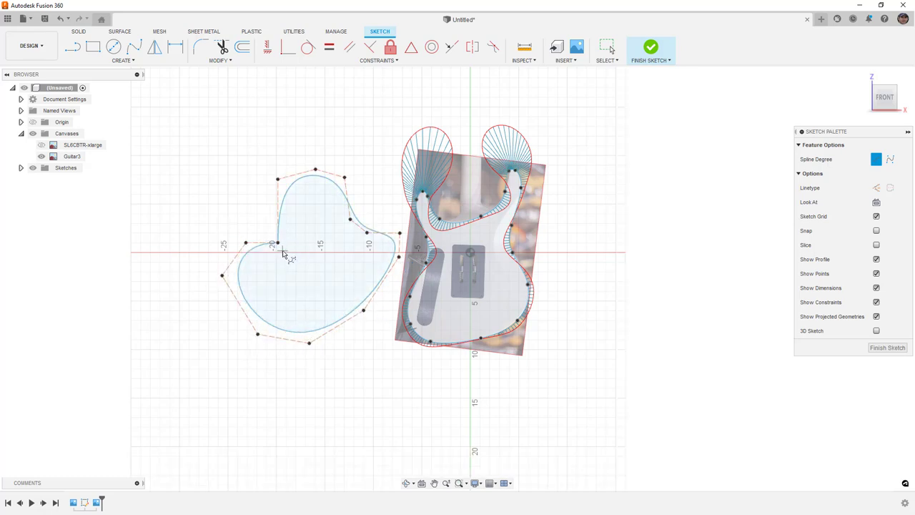
scroll(279, 248, "up", 3)
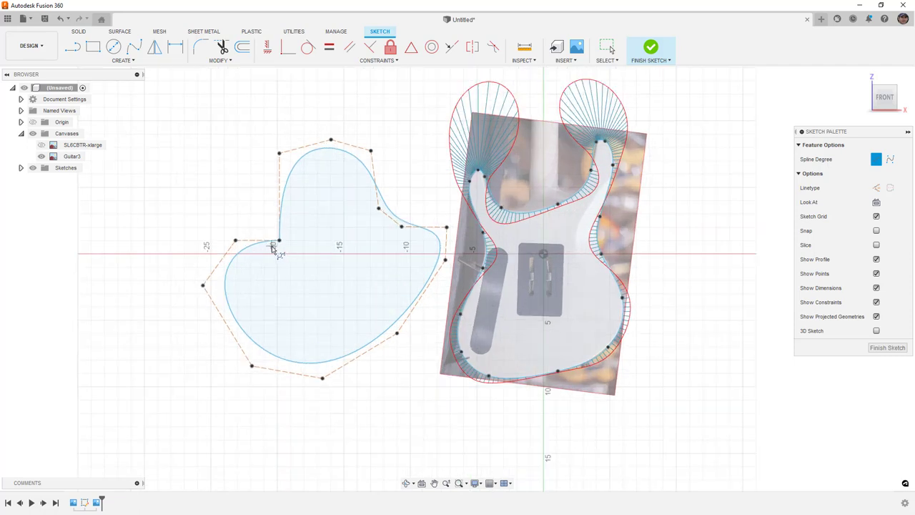
Try a Collinear constraint between the two control polygon lines meeting at the control point spline's start point, and undo it
left_click(451, 48)
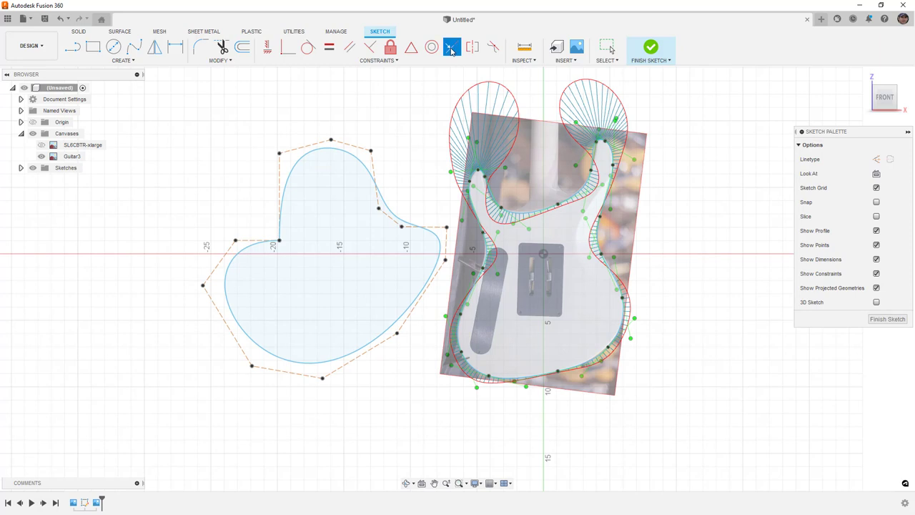
left_click(281, 206)
left_click(264, 242)
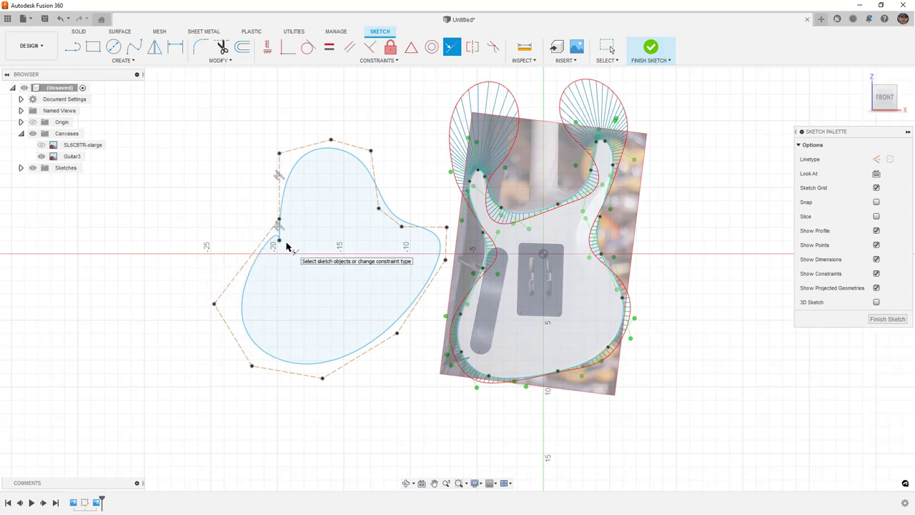
key("Escape")
key("ctrl+z")
Try moving the control point beside the closing corner by 0.824 in in X and 2.15 in in Y to smooth the corner
left_click(236, 241)
key("m")
mouse_move(237, 242)
left_mouse_down()
mouse_move(242, 258)
mouse_move(241, 249)
mouse_move(256, 263)
left_mouse_up()
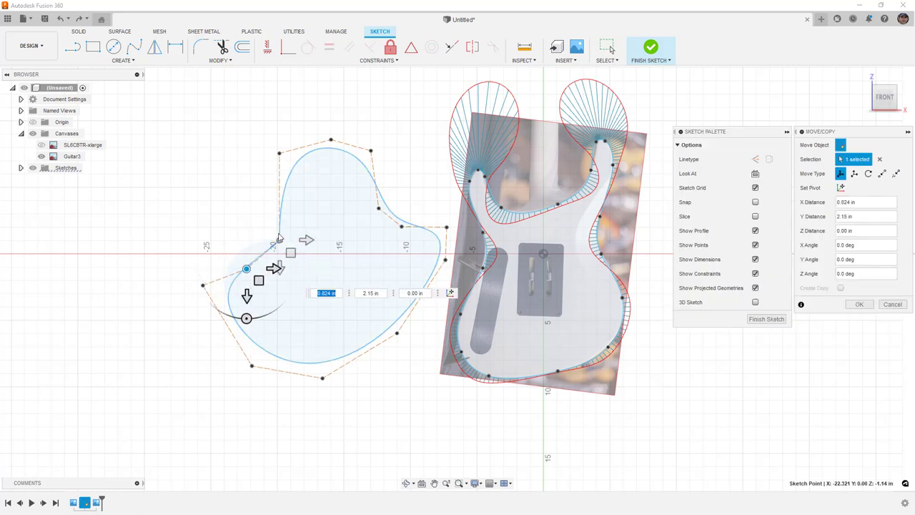
scroll(284, 245, "up", 5)
scroll(214, 255, "down", 5)
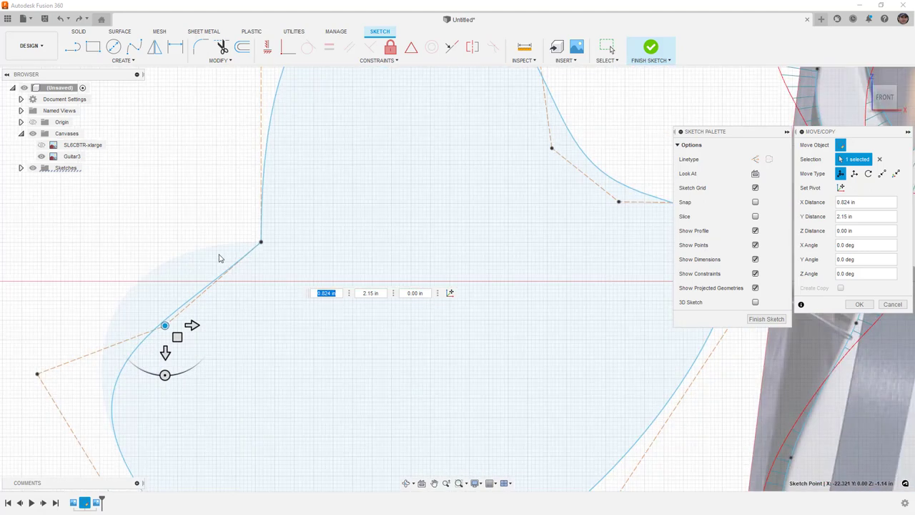
key("Escape")
Delete the control point spline beside the canvas
left_click(302, 125)
key("Delete")
scroll(312, 202, "down", 3)
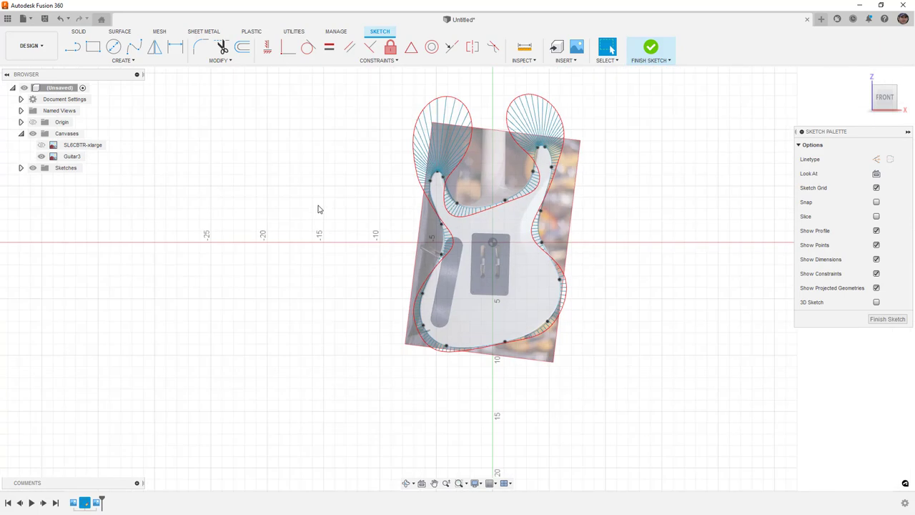
Turn off the curvature comb on the guitar body outline spline and deselect the spline
left_click(527, 188)
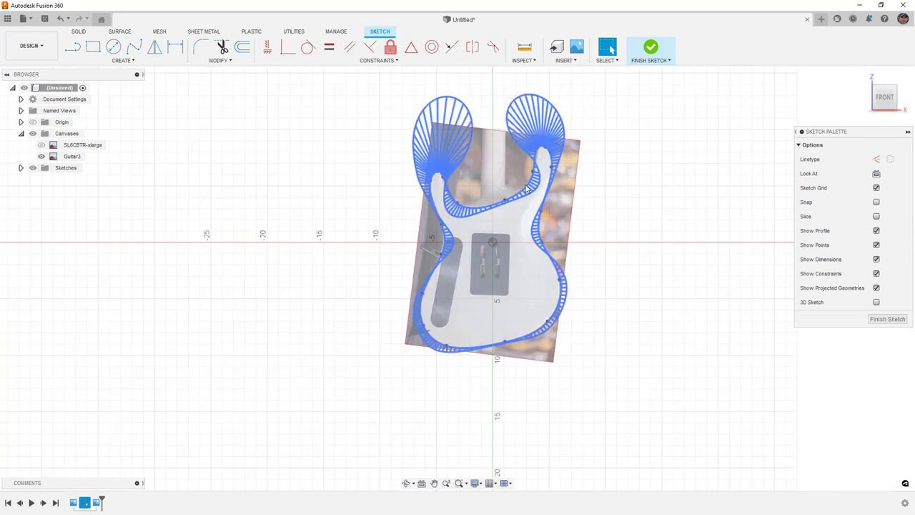
left_click(526, 187)
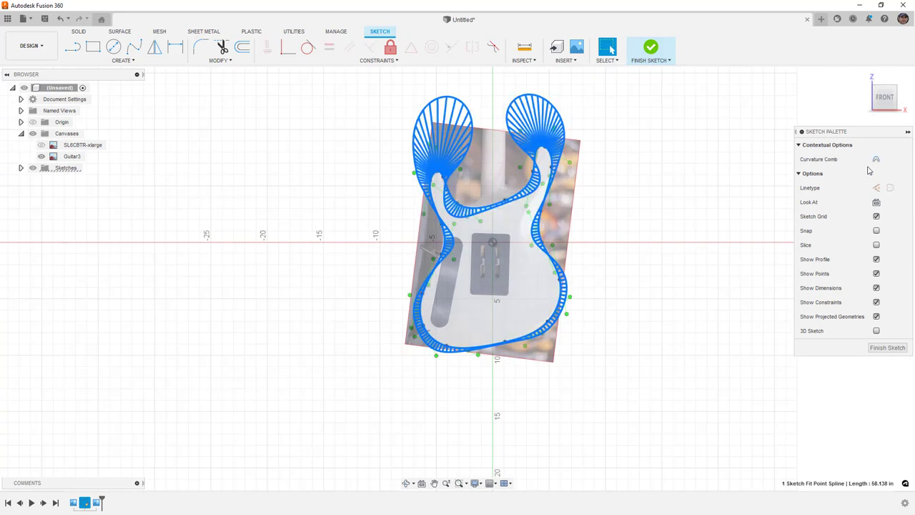
left_click(876, 159)
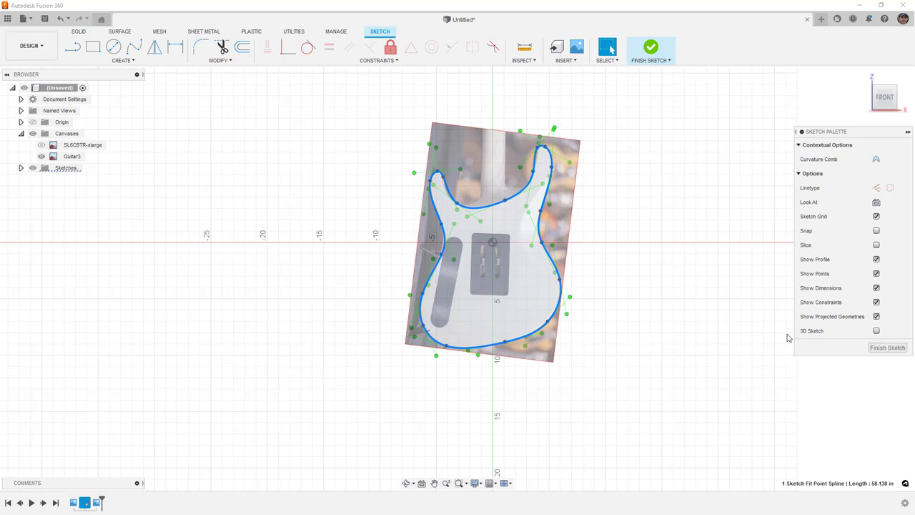
left_click(656, 279)
scroll(549, 224, "up", 3)
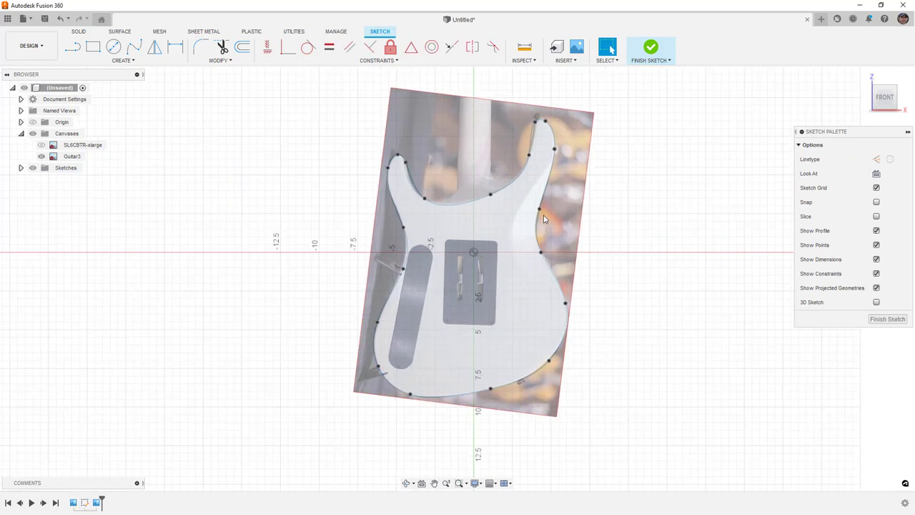
Finish the guitar body outline sketch
left_click(887, 319)
scroll(571, 224, "down", 3)
mouse_move(571, 240)
middle_mouse_down("shift")
mouse_move(572, 190)
mouse_move(576, 237)
middle_mouse_up("shift")
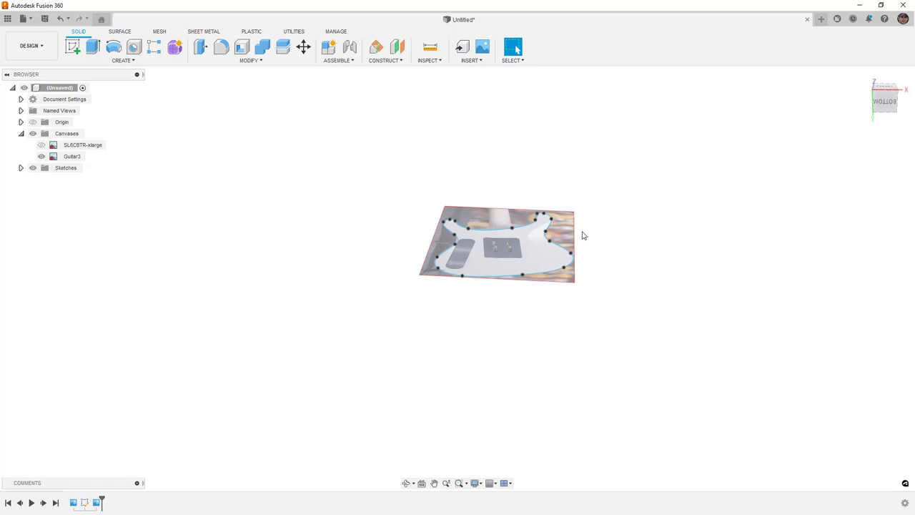
Show the SL6CBTR-xlarge front canvas and hide the Guitar3 canvas behind the body outline
left_click(41, 144)
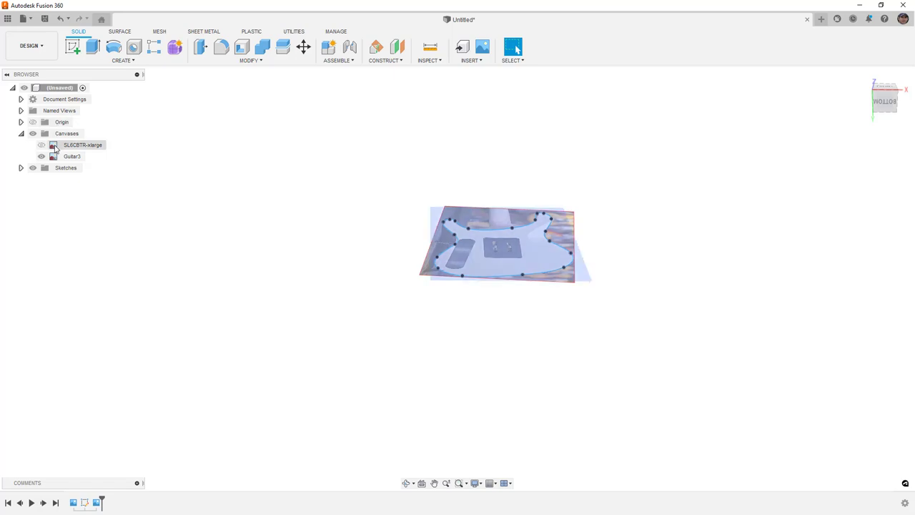
left_click(41, 156)
middle_click_drag(356, 194, 348, 251, "shift")
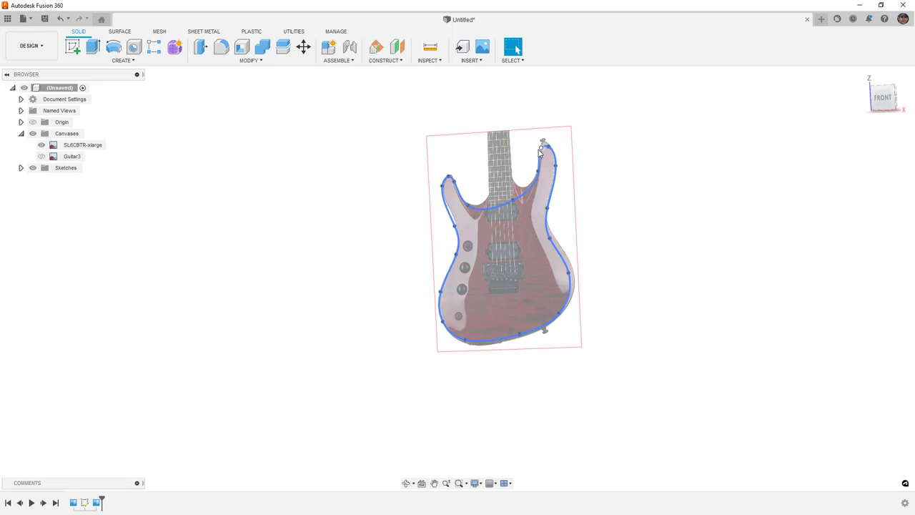
left_click(499, 214)
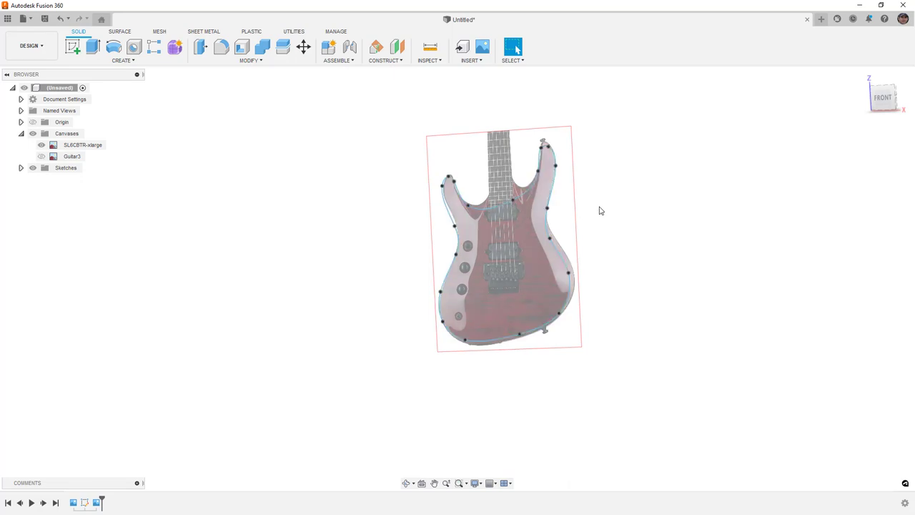
mouse_move(603, 199)
middle_mouse_down("shift")
mouse_move(594, 231)
mouse_move(596, 196)
middle_mouse_up("shift")
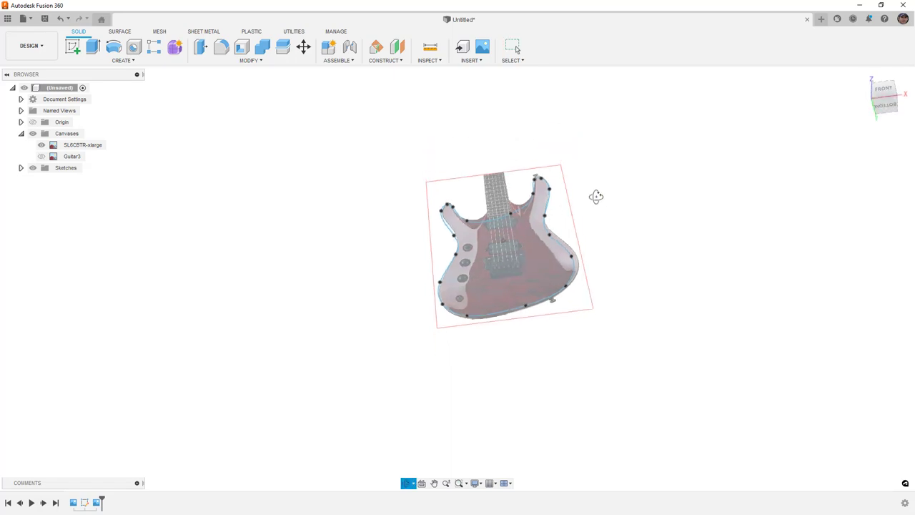
Extrude the guitar outline spline as a surface 2 in on one side as a new body
left_click(120, 31)
left_click(113, 47)
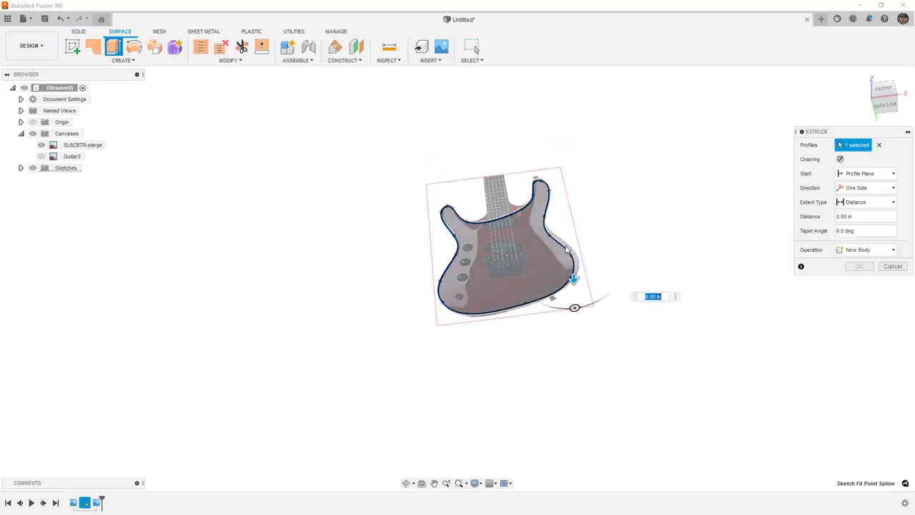
left_click(885, 104)
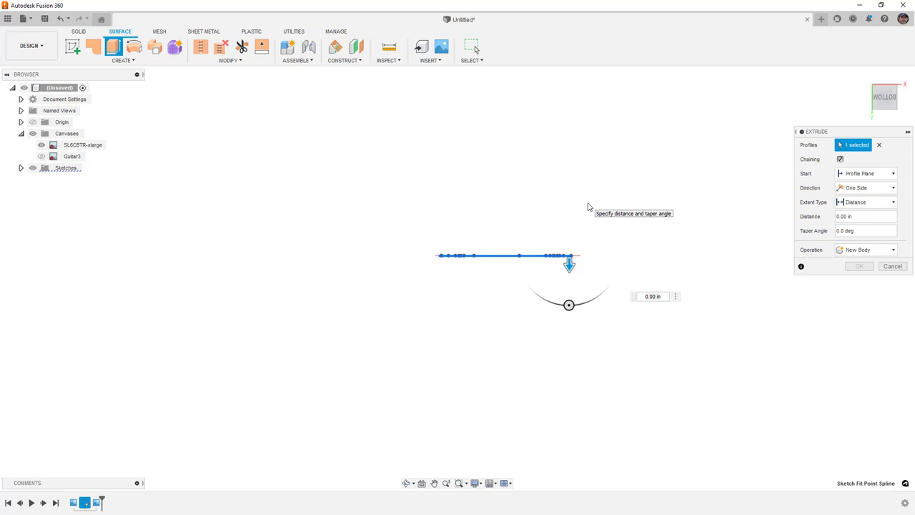
scroll(564, 279, "up", 2)
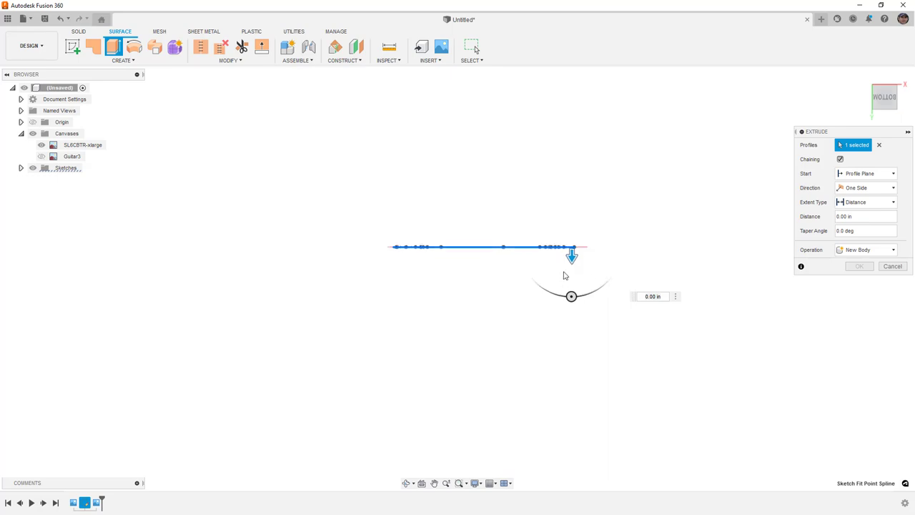
left_click_drag(570, 256, 572, 285)
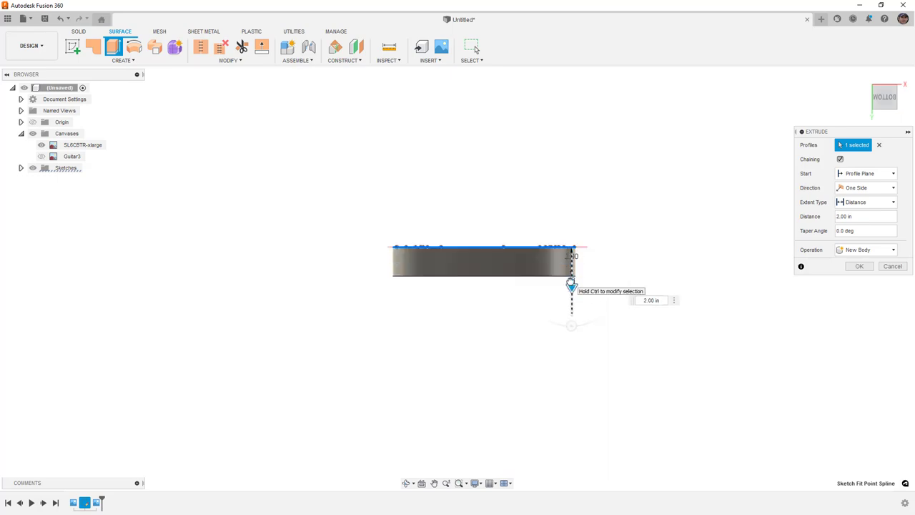
scroll(536, 268, "up", 3)
scroll(536, 267, "up", 2)
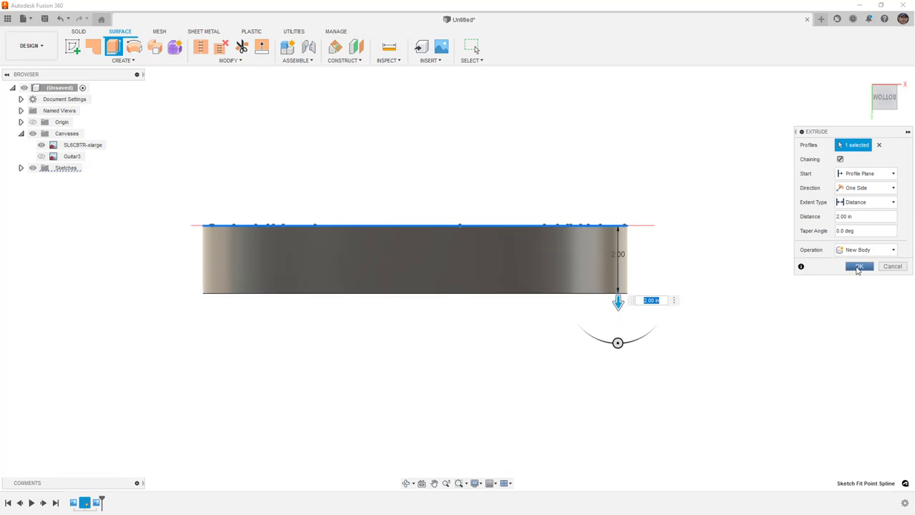
left_click(860, 266)
Patch the open edge loop at the far end of the extruded wall, opposite the canvas, as a new body
scroll(647, 196, "down", 2)
middle_click_drag(609, 196, 615, 217, "shift")
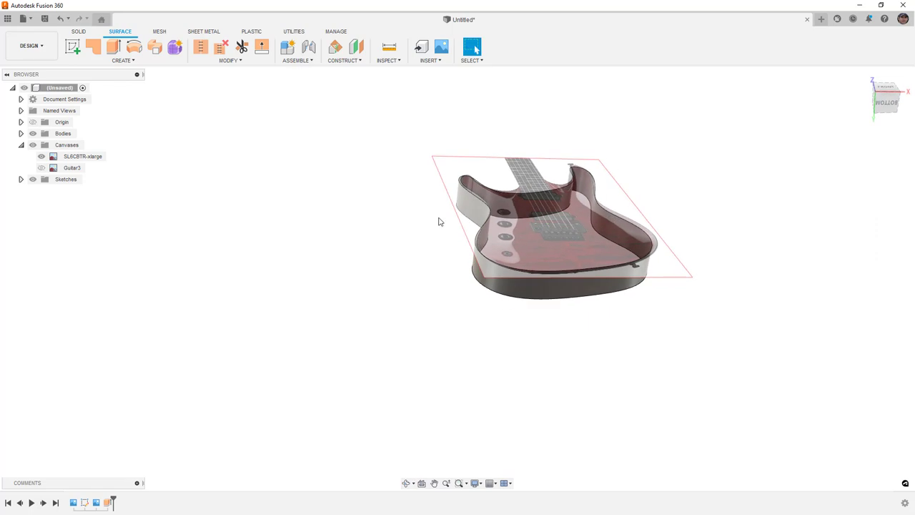
left_click(93, 48)
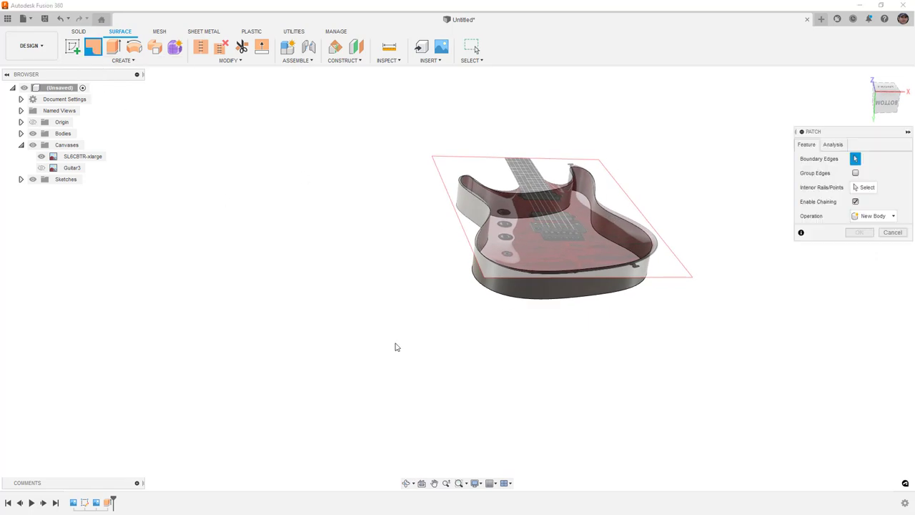
left_click(525, 303)
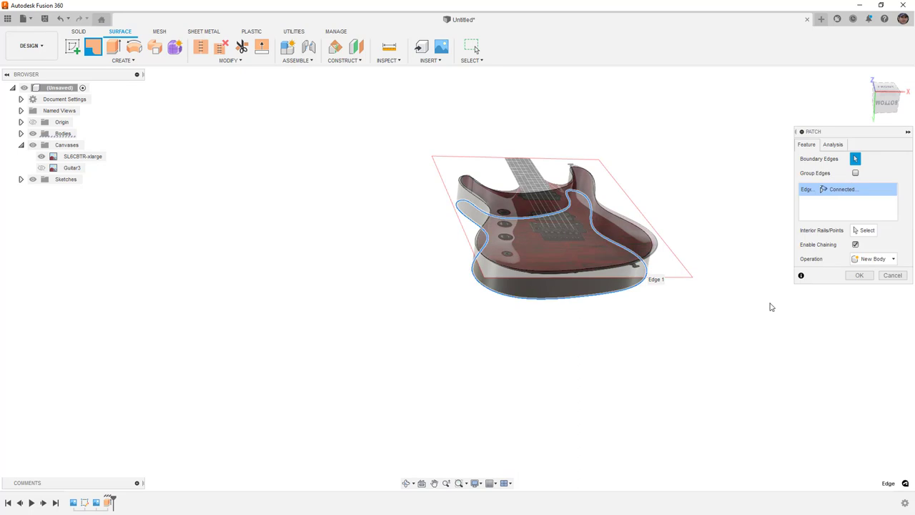
left_click(864, 278)
middle_click_drag(701, 308, 692, 296, "shift")
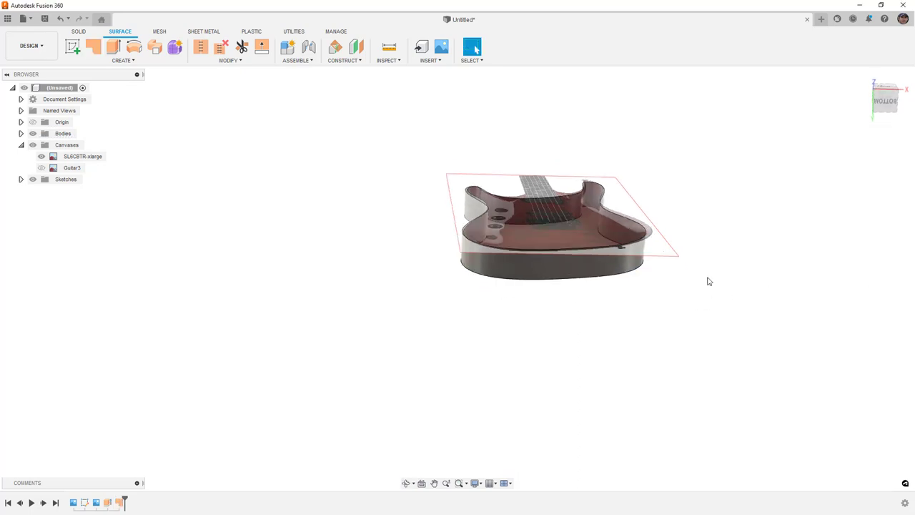
Stitch the patch surface and the extruded side wall together with a 0.004 in tolerance as a new body
left_click(864, 116)
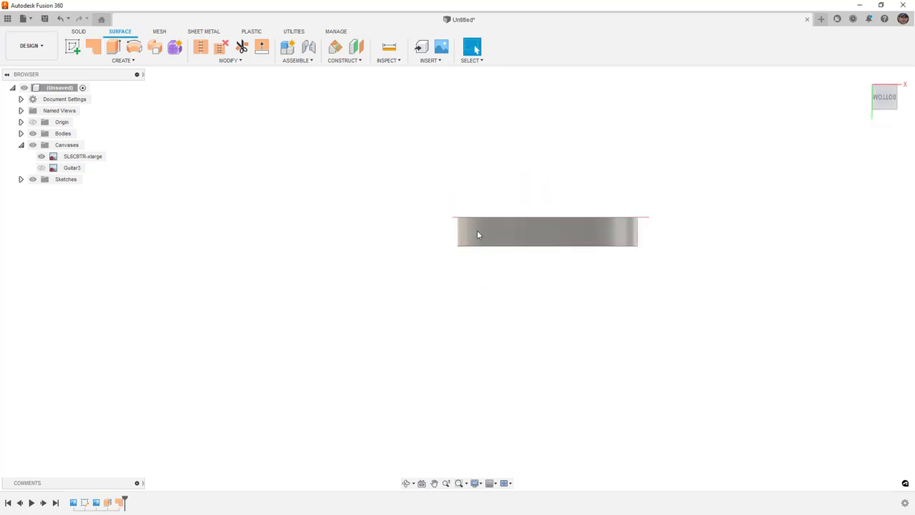
middle_click_drag(505, 257, 536, 239, "shift")
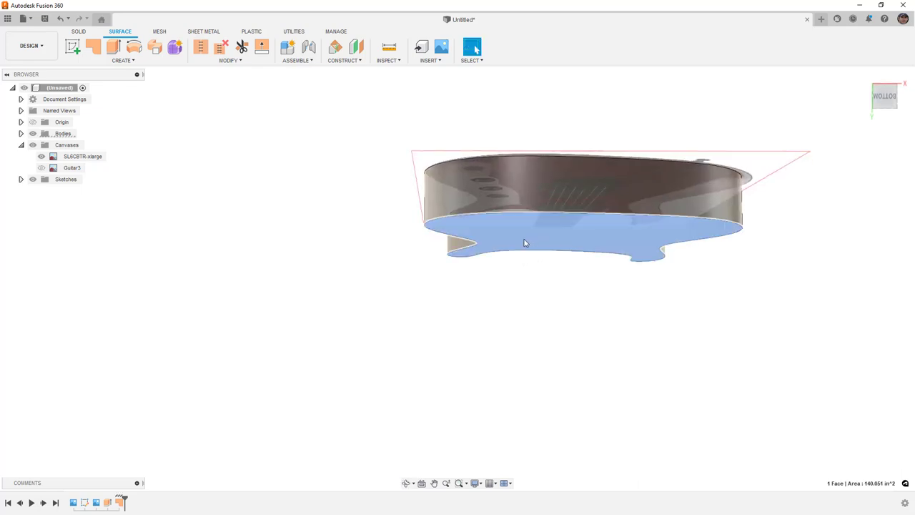
left_click(470, 228)
left_click(200, 47)
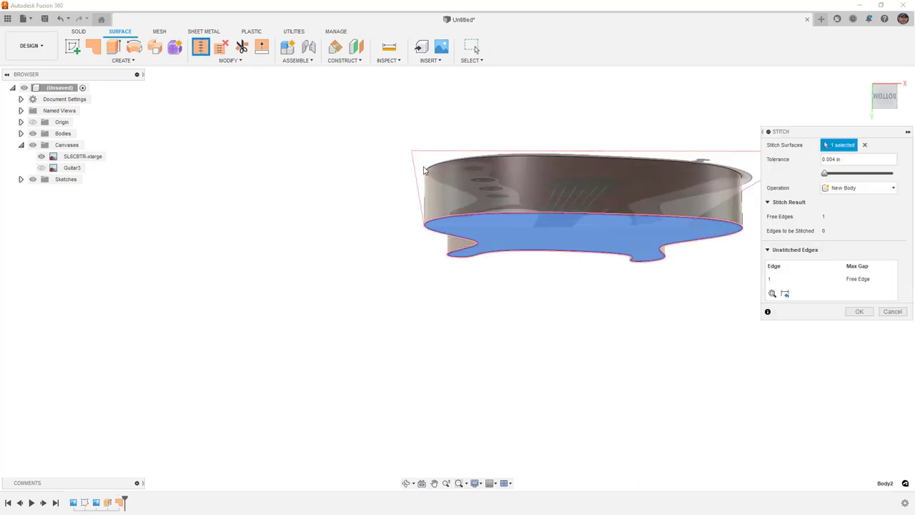
left_click(450, 185)
left_click(860, 311)
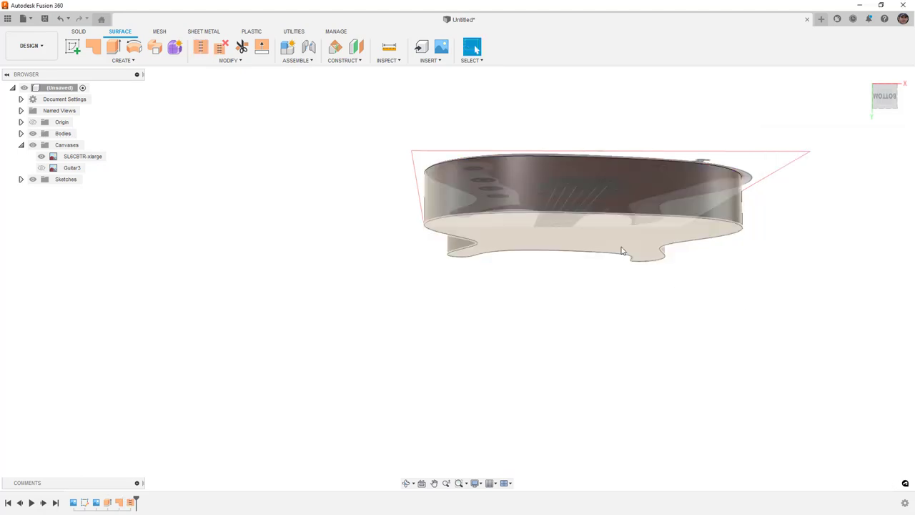
Make Sketch1 with the guitar outline visible and create a new form
middle_click_drag(468, 44, 476, 49, "shift")
middle_click_drag(621, 264, 624, 279, "shift")
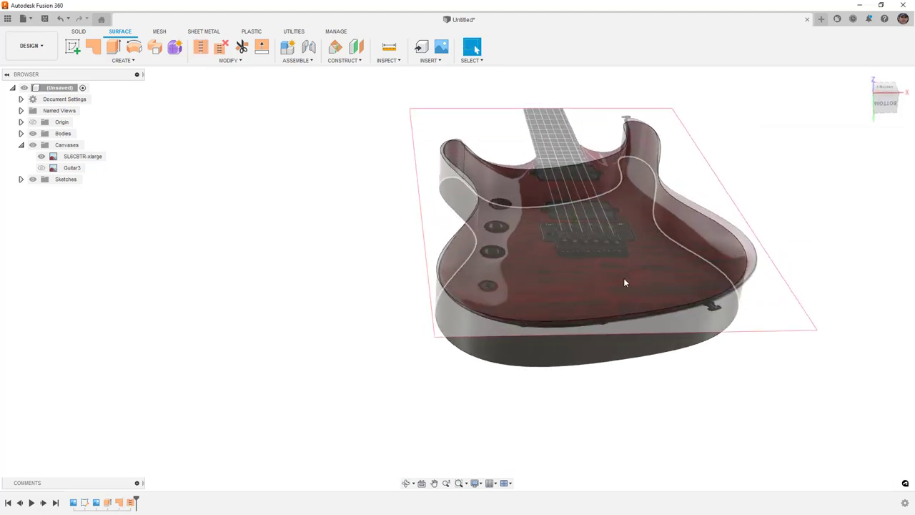
scroll(624, 279, "down", 1)
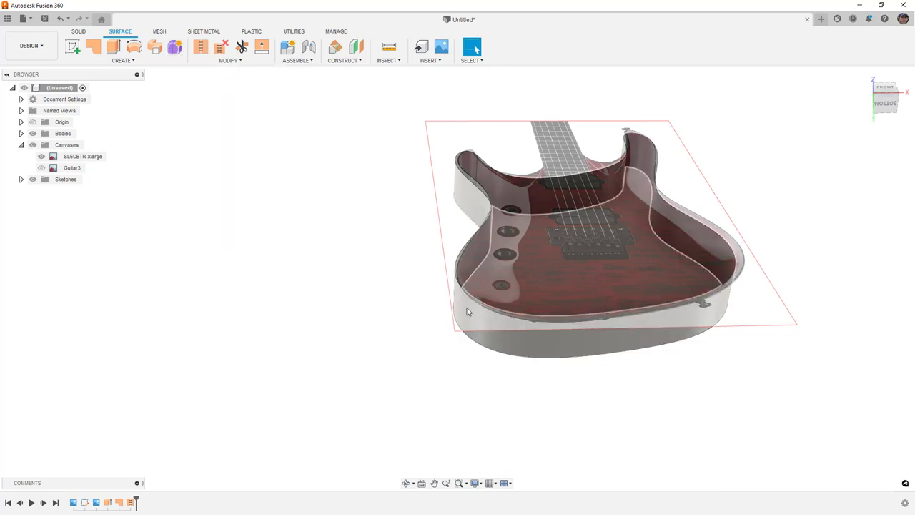
left_click(21, 179)
left_click(42, 190)
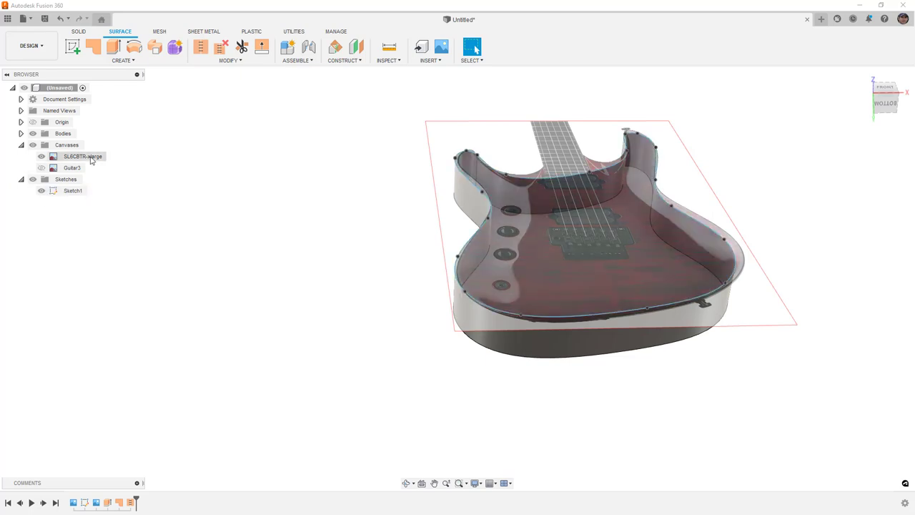
left_click(175, 47)
left_click(172, 61)
Try extruding the guitar outline spline as a form by -2 in with 40 faces
left_click(105, 170)
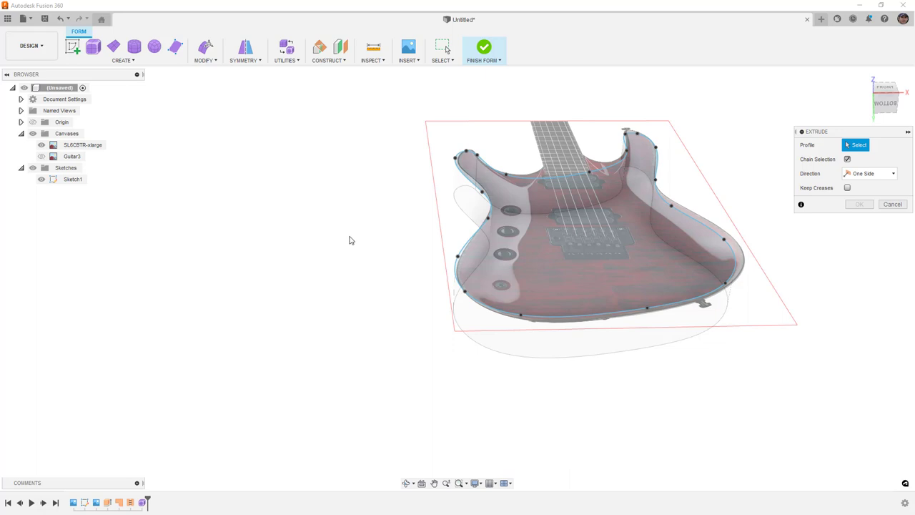
left_click(518, 177)
left_click_drag(573, 209, 577, 168)
middle_click_drag(599, 186, 584, 195, "shift")
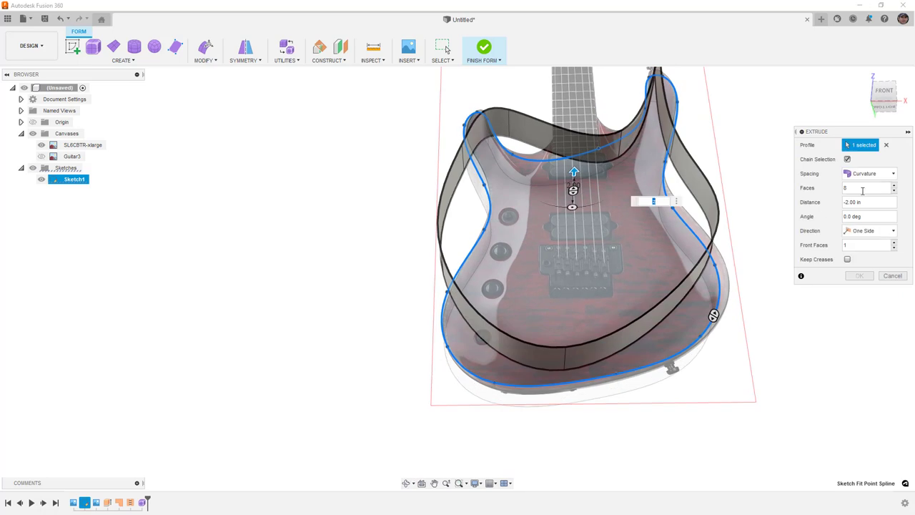
scroll(601, 233, "down", 5)
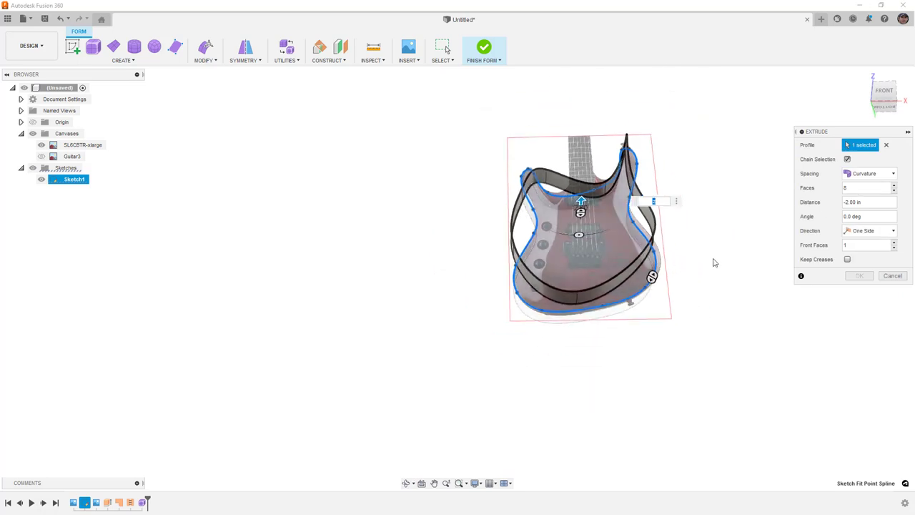
left_click(894, 188)
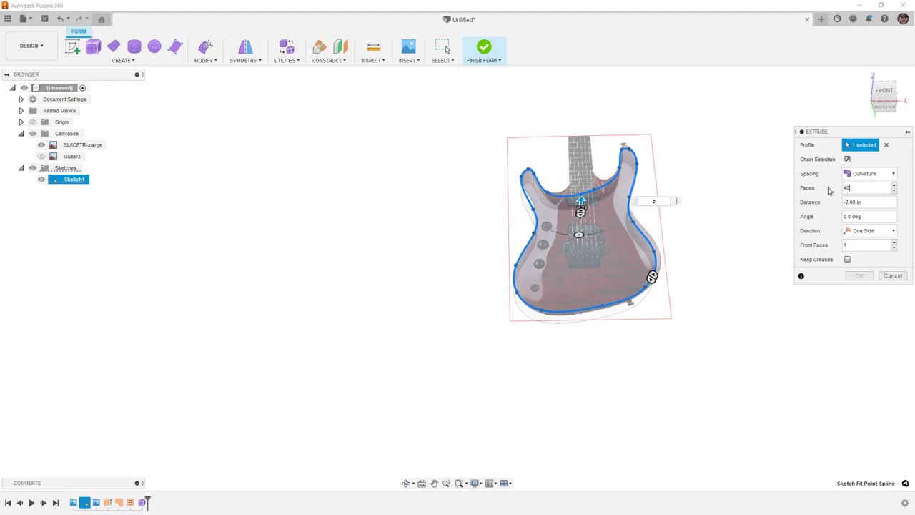
Try the 40-face form extrusion at a distance of -3 in with Curvature spacing, and cancel it
middle_click_drag(679, 250, 680, 224, "shift")
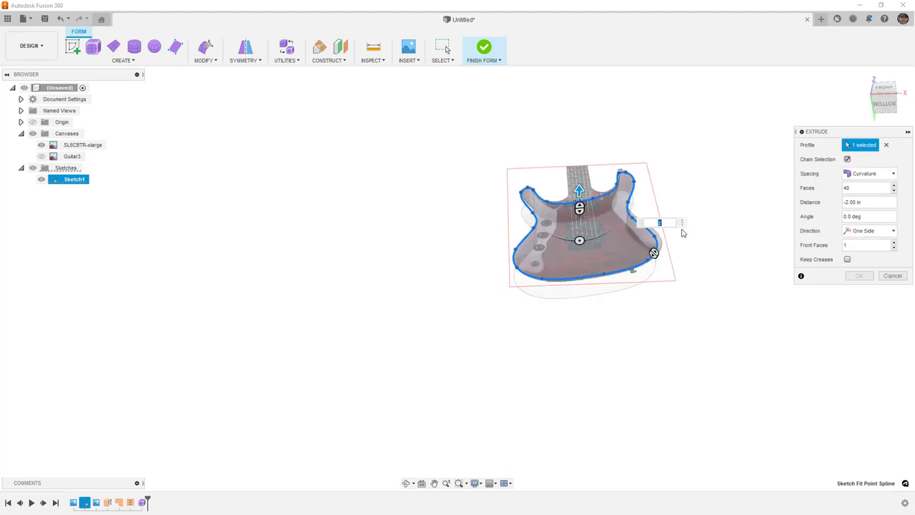
type("-3")
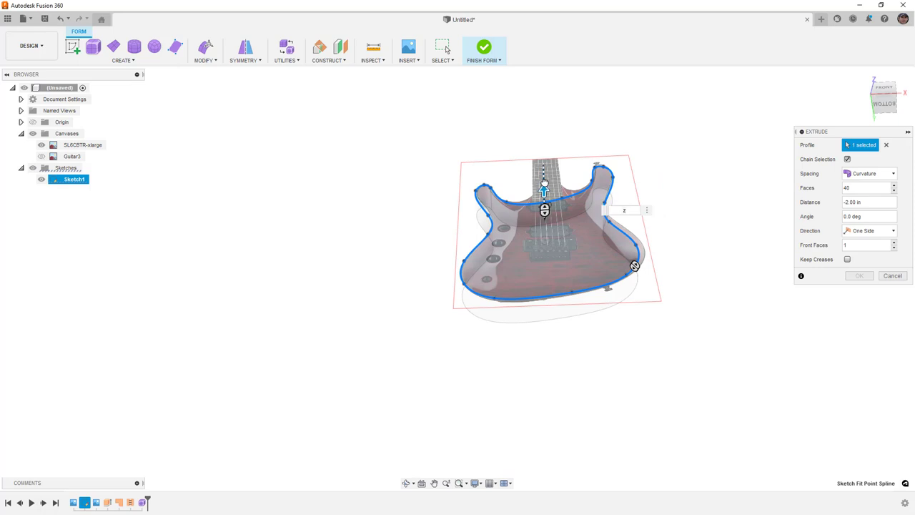
key("Return")
mouse_move(701, 143)
middle_mouse_down("shift")
mouse_move(697, 191)
mouse_move(708, 147)
middle_mouse_up("shift")
left_click(881, 175)
left_click(871, 187)
middle_click_drag(675, 198, 701, 213, "shift")
left_click(869, 173)
left_click(864, 201)
scroll(598, 128, "up", 3)
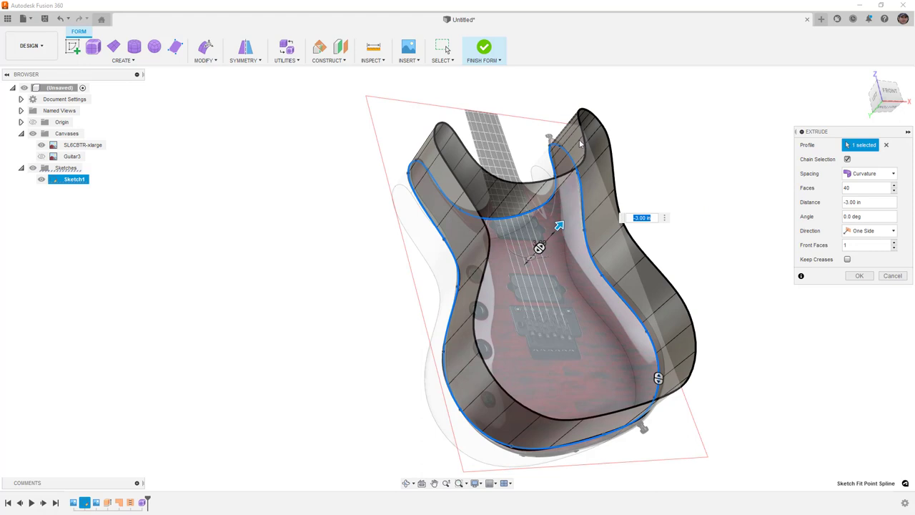
middle_click_drag(581, 144, 559, 264, "shift")
middle_click_drag(656, 182, 533, 189, "shift")
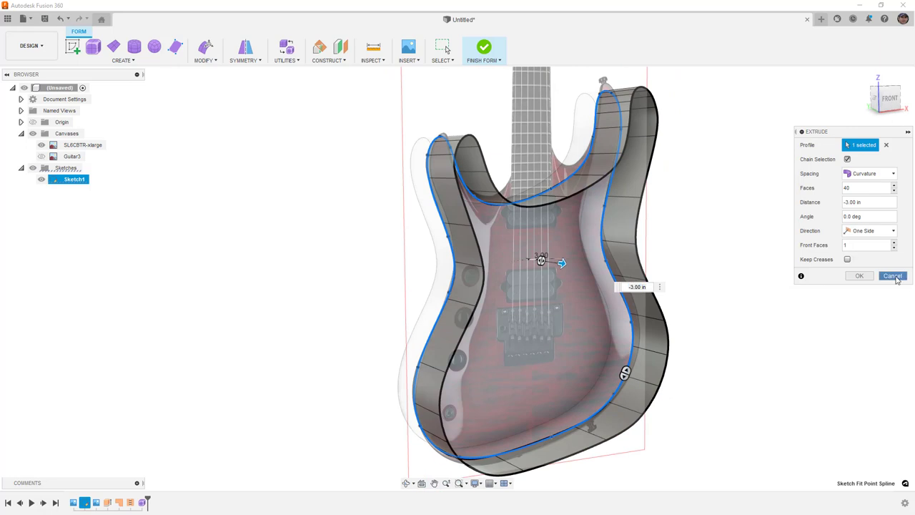
left_click(893, 276)
Hide Sketch1 so only the front canvas and the stitched surface body remain displayed
left_click(41, 179)
middle_click_drag(254, 202, 245, 170, "shift")
left_click_drag(245, 169, 240, 152)
key("Escape")
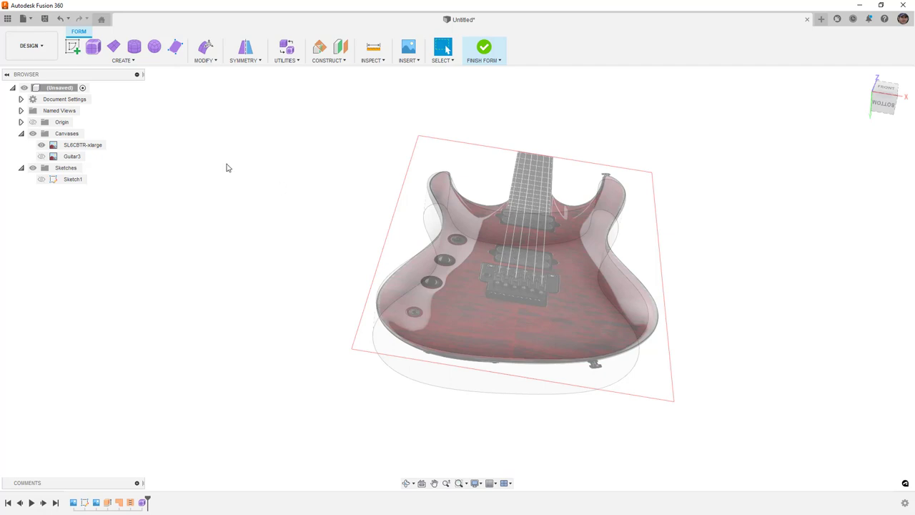
Create a form plane centered on the origin in the XY plane, about 15.63 by 20.43 in, with 2 length and 2 width faces
left_click(116, 48)
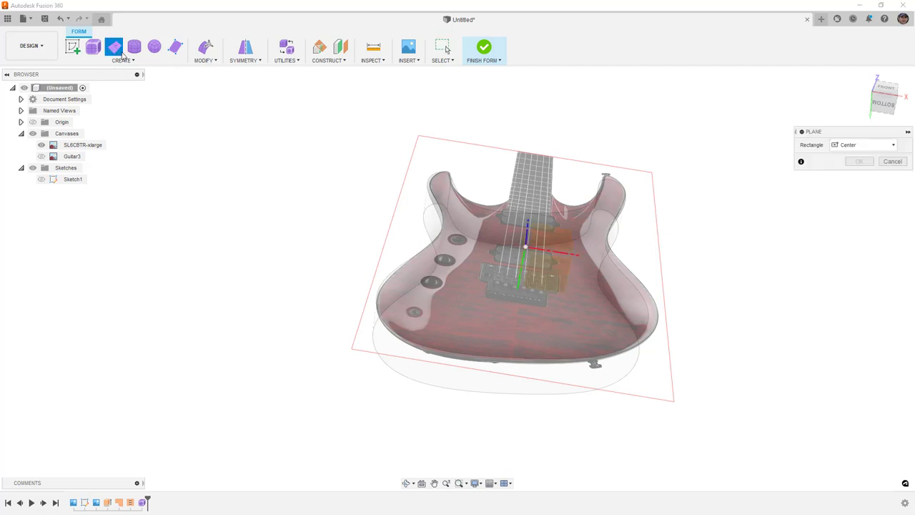
left_click(549, 269)
left_click(529, 251)
left_click(638, 424)
scroll(591, 318, "down", 2)
mouse_move(549, 299)
middle_mouse_down("shift")
mouse_move(621, 291)
mouse_move(554, 304)
mouse_move(571, 345)
mouse_move(544, 299)
middle_mouse_up("shift")
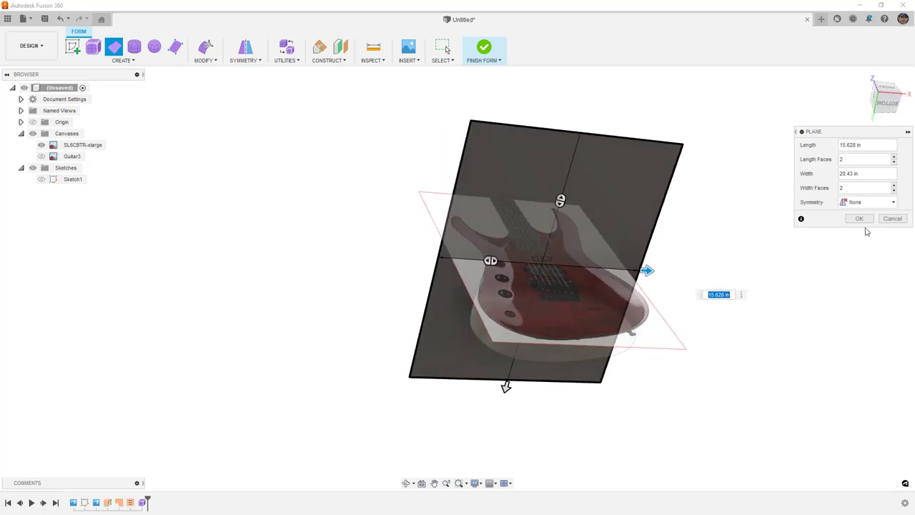
left_click(857, 218)
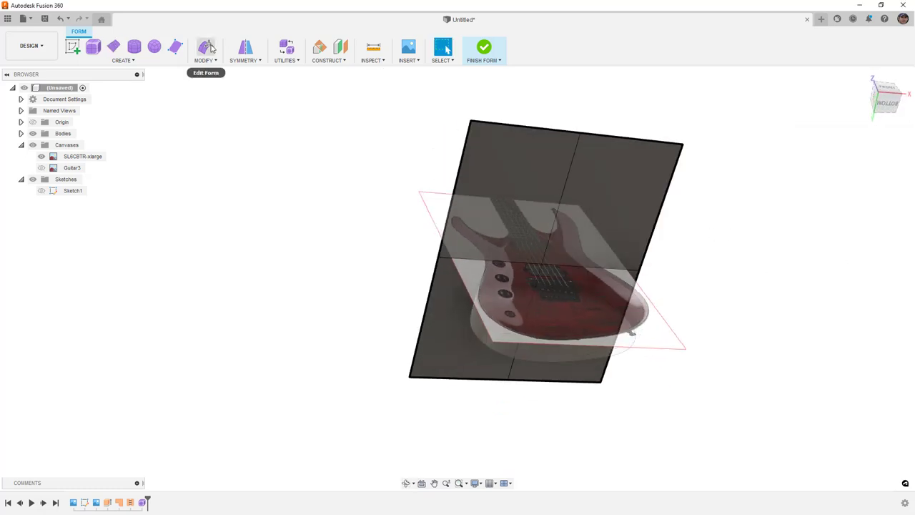
Rotate the whole form plane by -90 degrees so it lies parallel to the front canvas, reset the selection filter to all, and deselect it
left_click(205, 47)
left_click(854, 202)
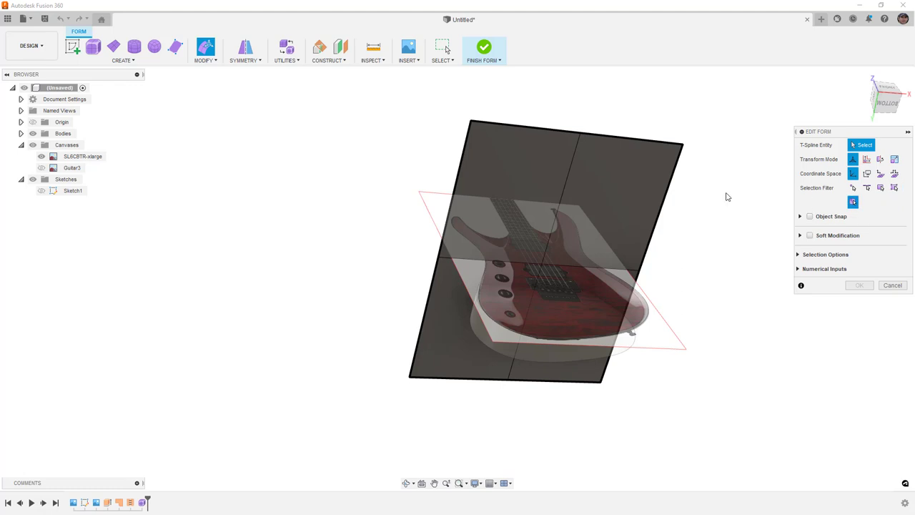
left_click(644, 186)
middle_click_drag(560, 279, 493, 244, "shift")
left_click_drag(493, 245, 525, 309)
middle_click_drag(525, 308, 457, 296, "shift")
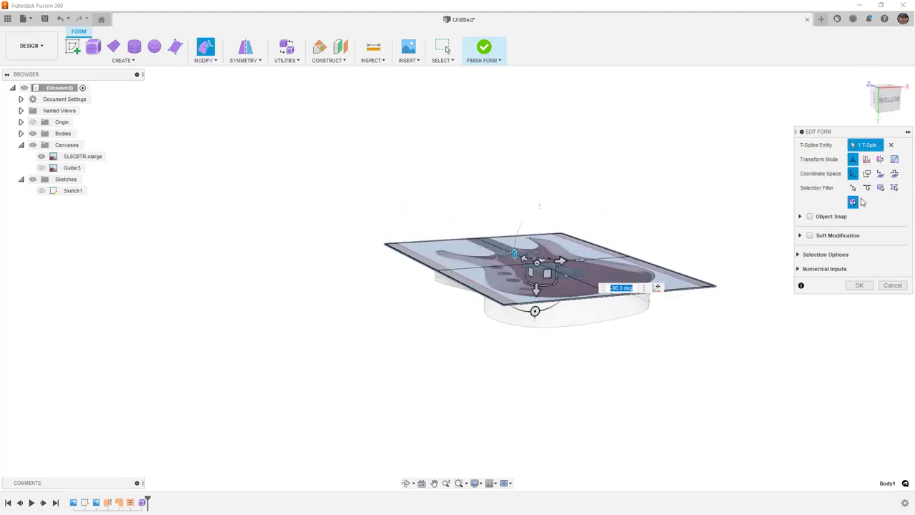
left_click(894, 188)
middle_click_drag(613, 234, 618, 260, "shift")
left_click(683, 265)
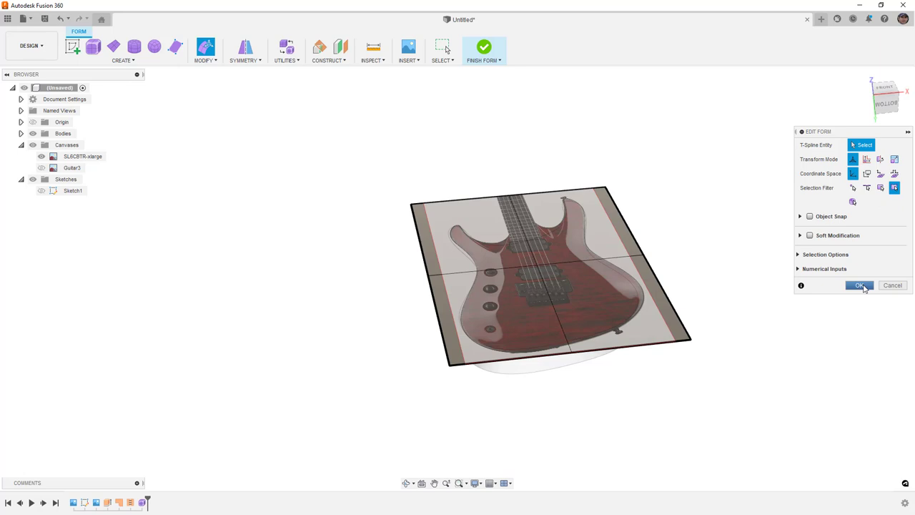
Confirm the form edit and insert an edge across the whole plane above its horizontal center edge, at insert location -0.212
left_click(863, 286)
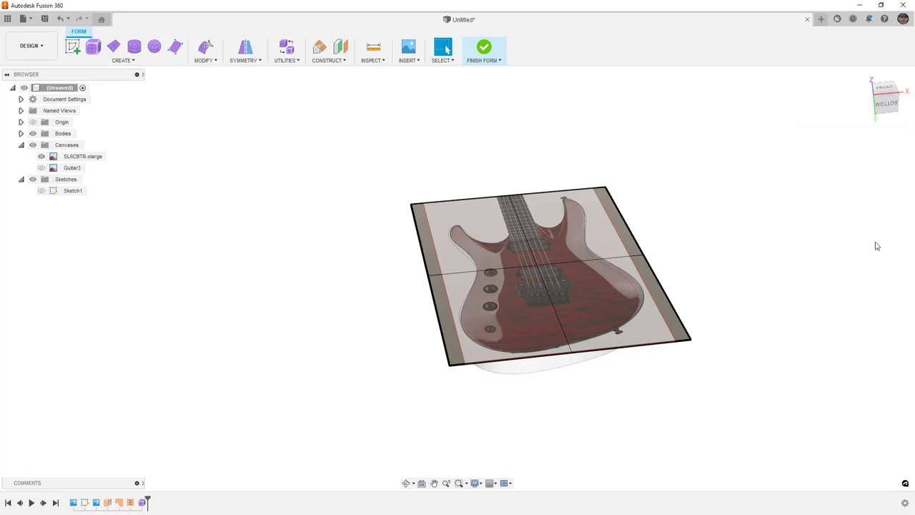
left_click(885, 90)
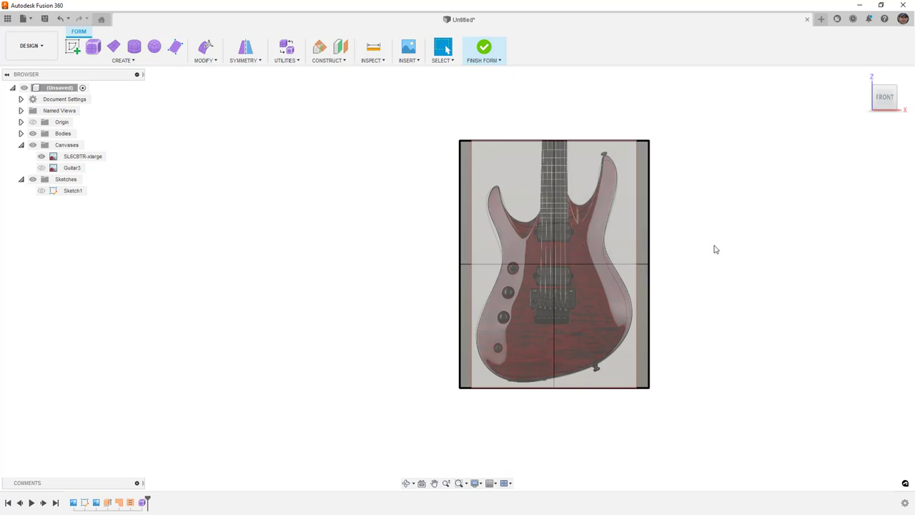
scroll(612, 275, "up", 2)
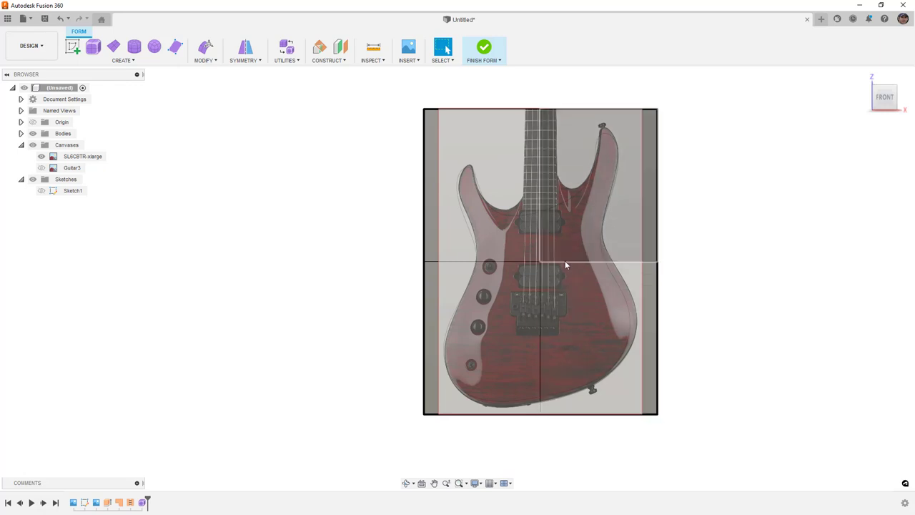
left_click(215, 62)
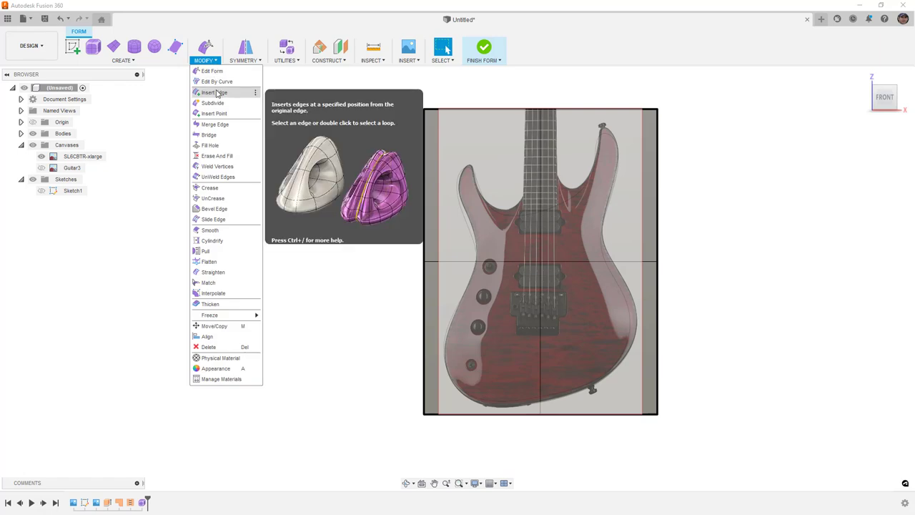
left_click(218, 83)
double_click(510, 264)
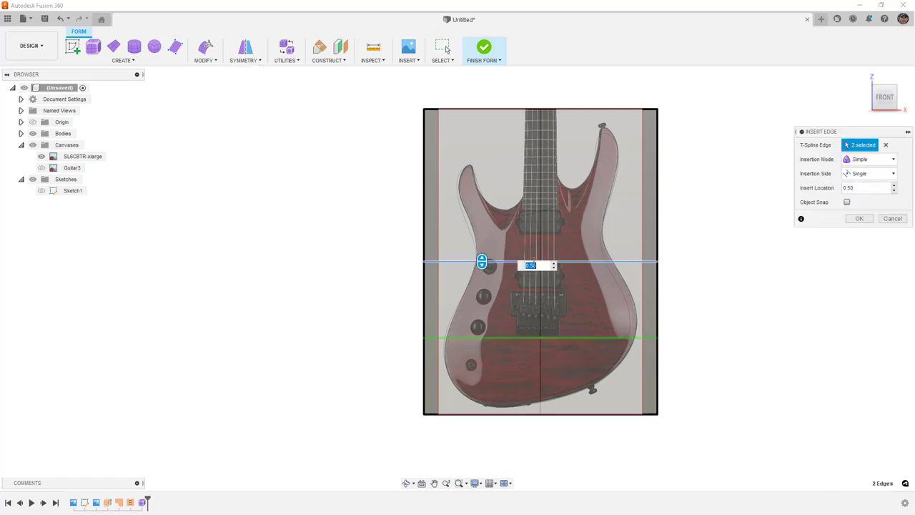
left_click_drag(481, 262, 489, 154)
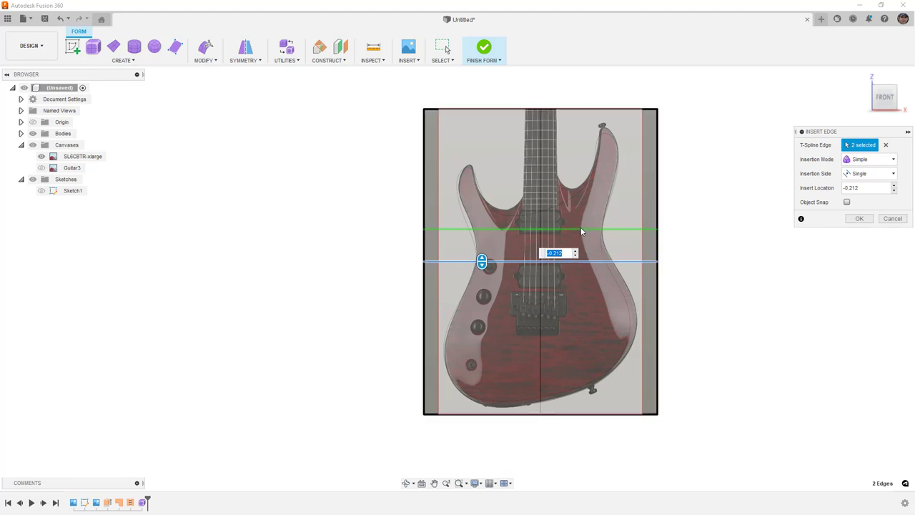
left_click(856, 219)
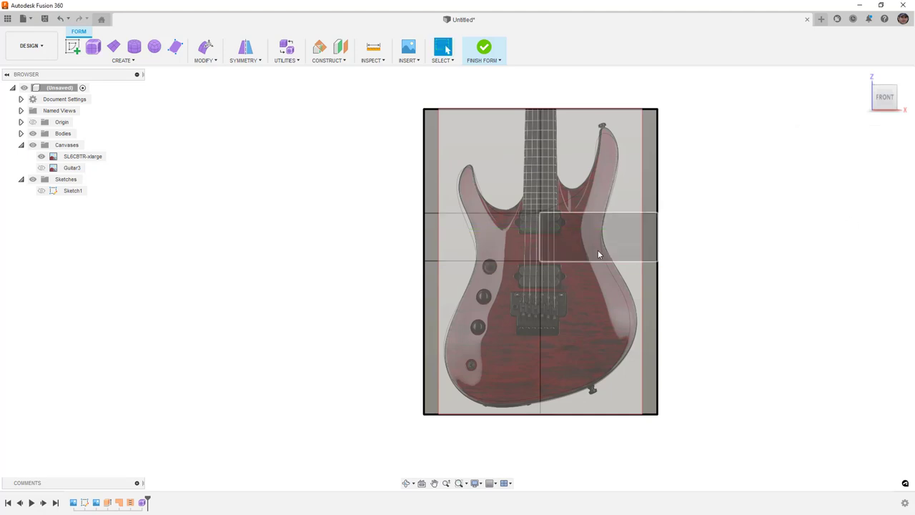
Switch the form plane's display mode to box display
left_click(588, 216)
left_click(291, 61)
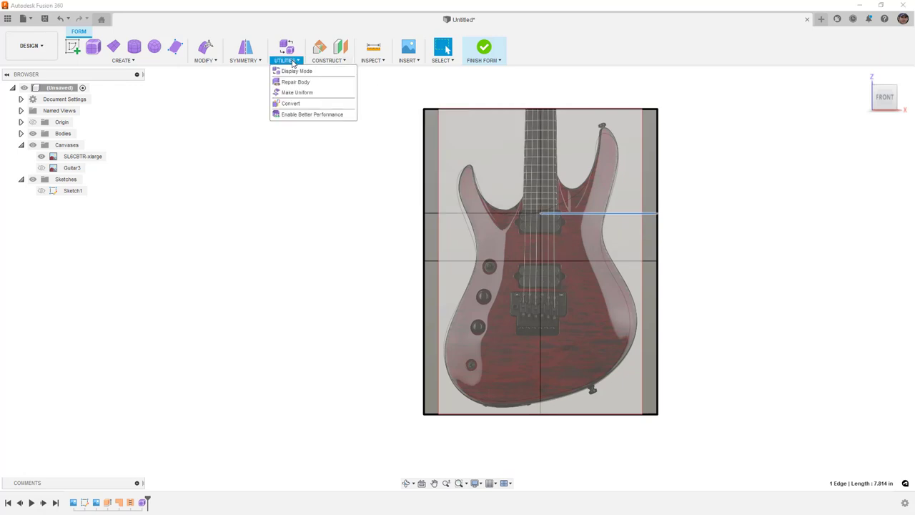
left_click(295, 72)
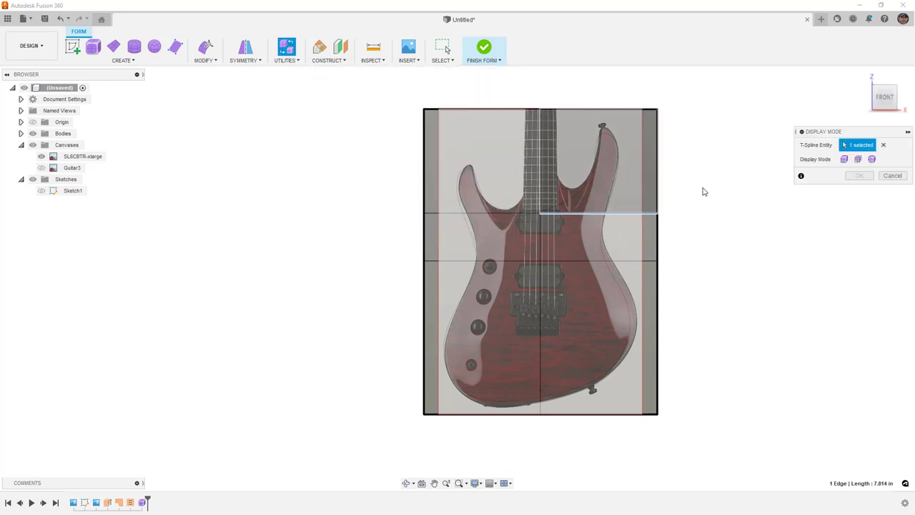
left_click(845, 159)
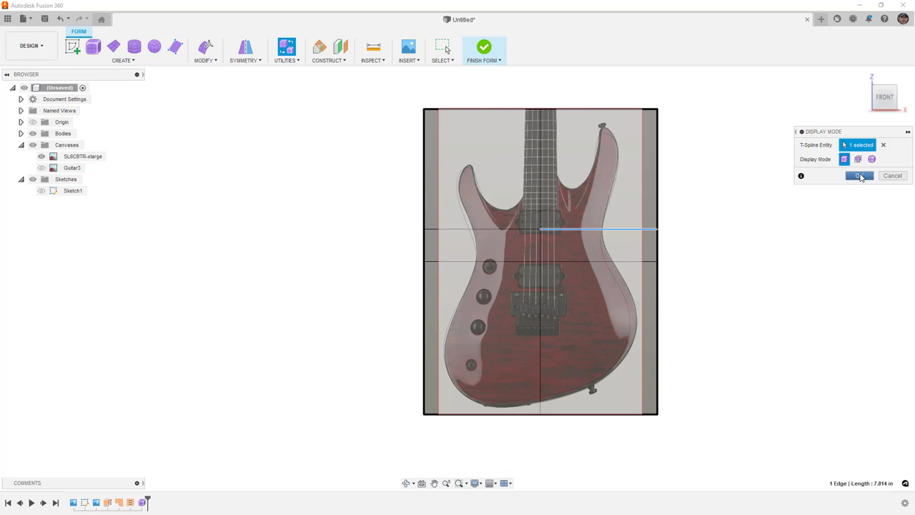
left_click(860, 176)
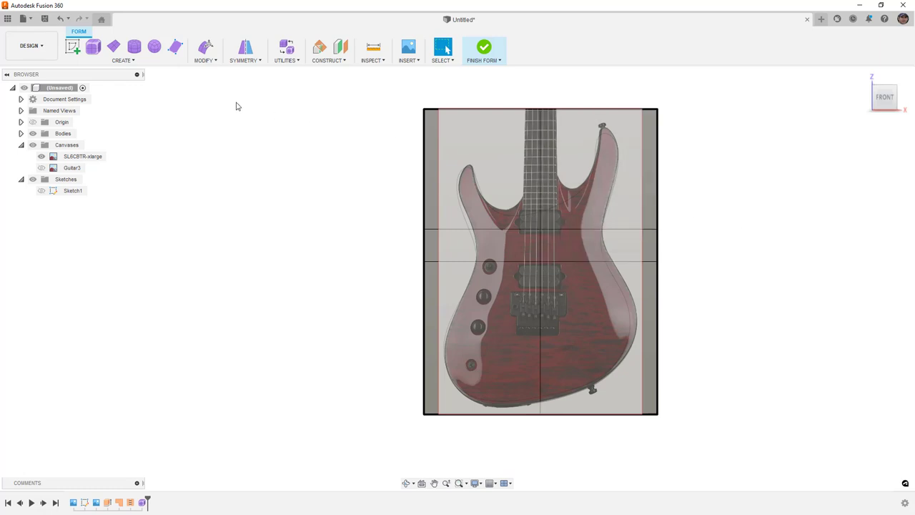
Insert a point-to-point edge from the plane's upper to lower boundary, following the bevel on the guitar's long-horn side across both horizontal edges
left_click(206, 61)
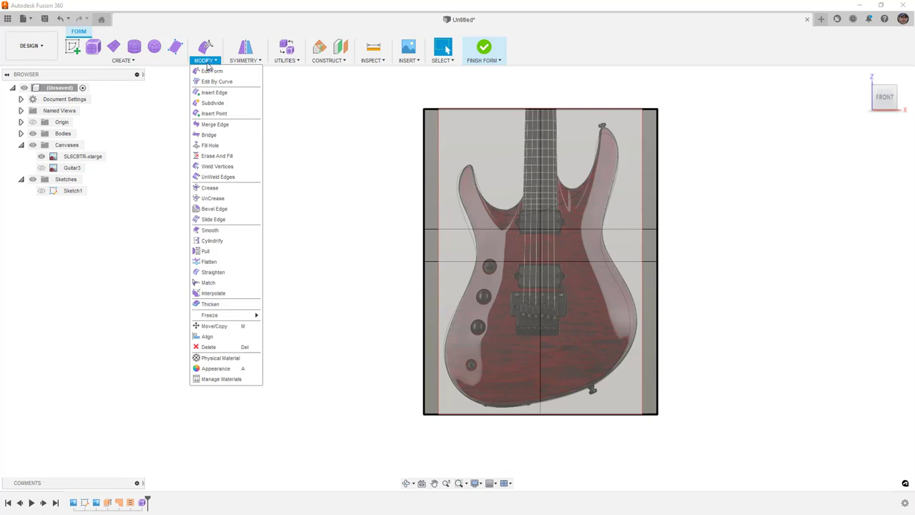
left_click(215, 113)
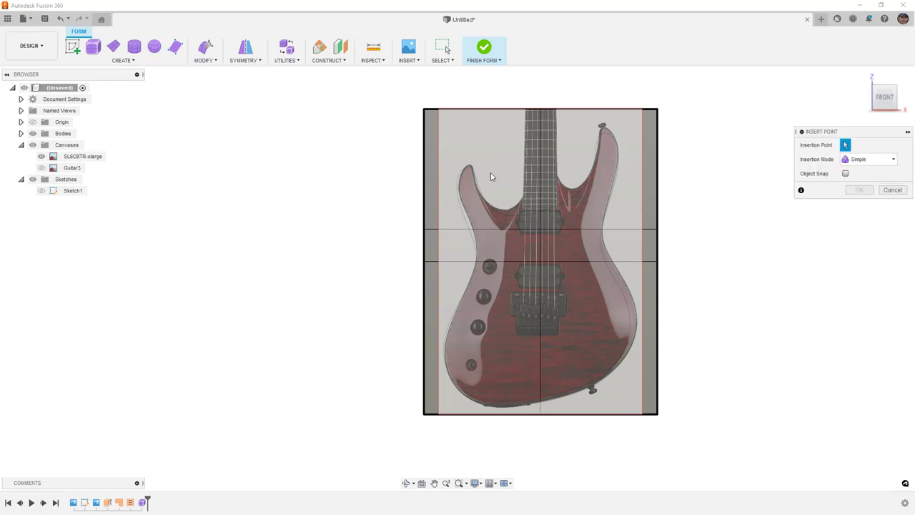
left_click(606, 110)
left_click(580, 229)
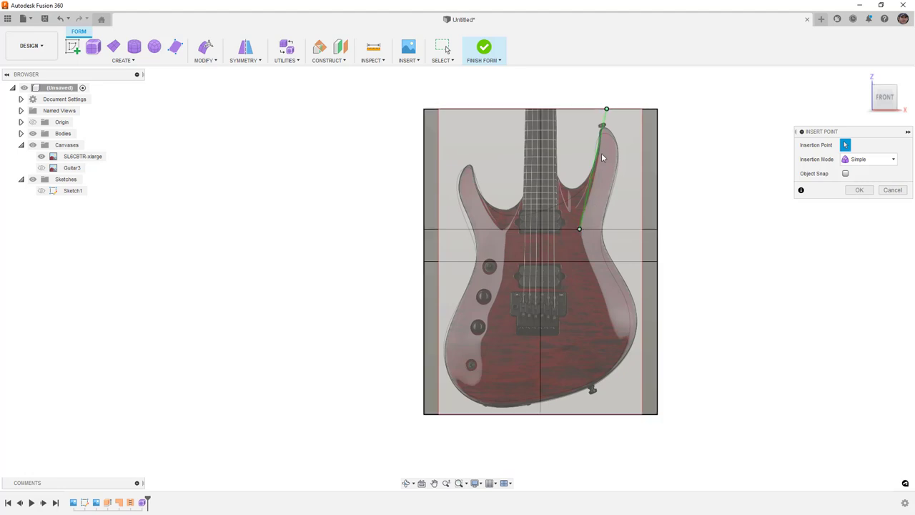
left_click(590, 261)
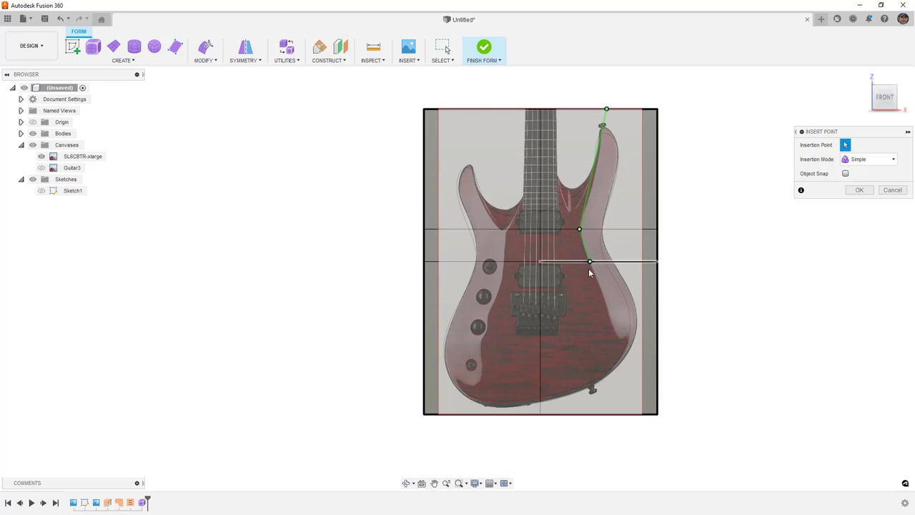
left_click(644, 414)
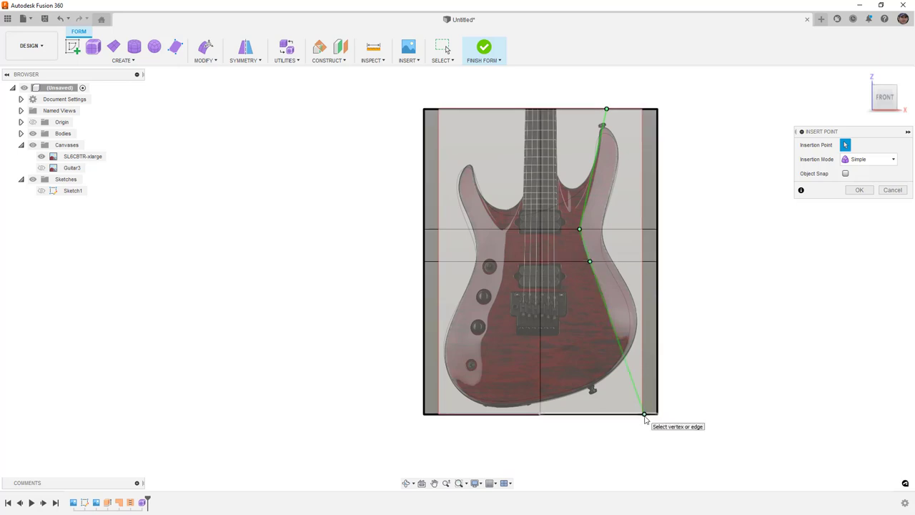
left_click(860, 189)
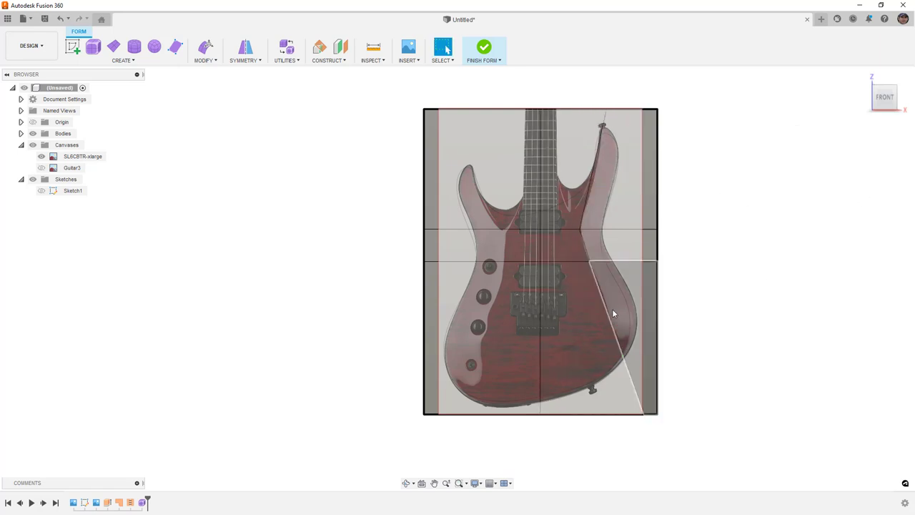
Insert a matching point-to-point edge from upper to lower boundary along the bevel on the guitar's knob side
right_click(714, 279)
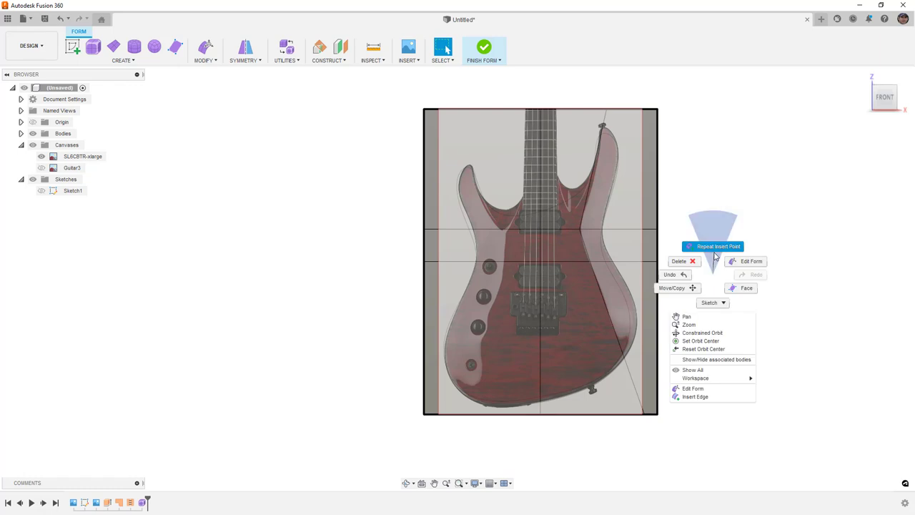
left_click(715, 251)
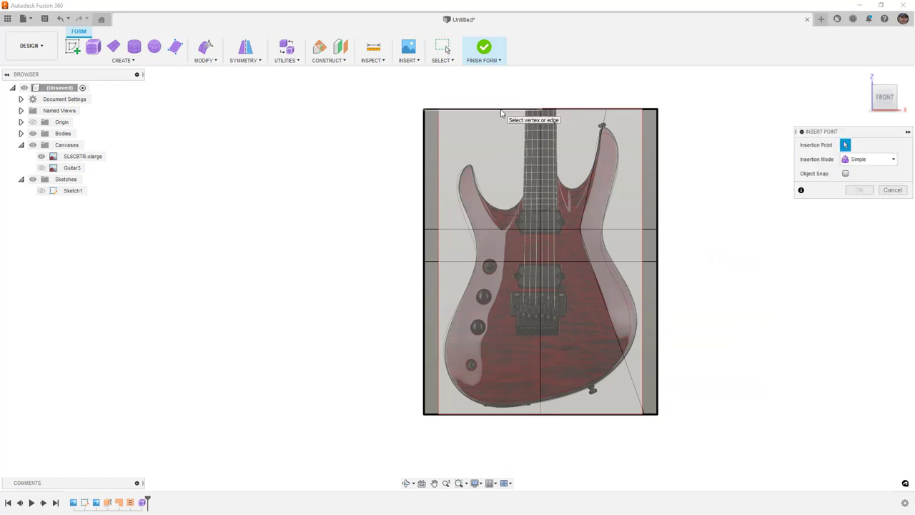
left_click(504, 229)
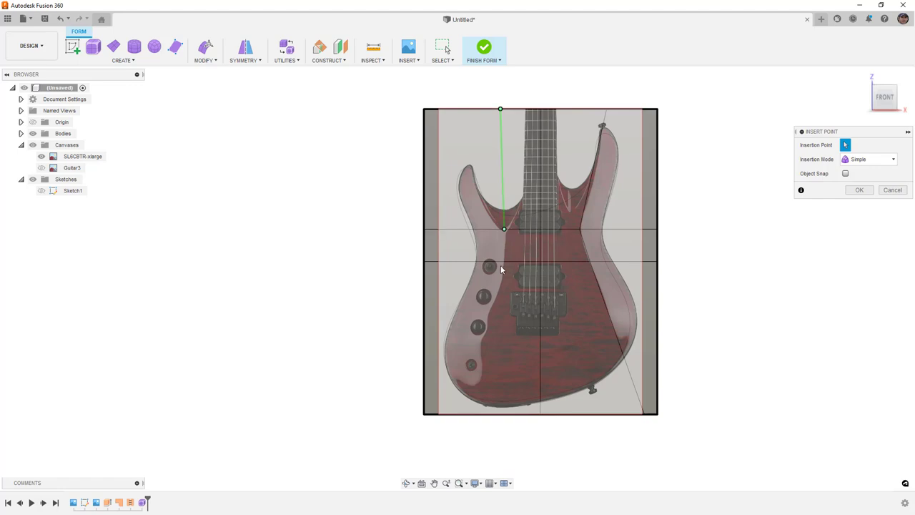
left_click(503, 263)
left_click(474, 414)
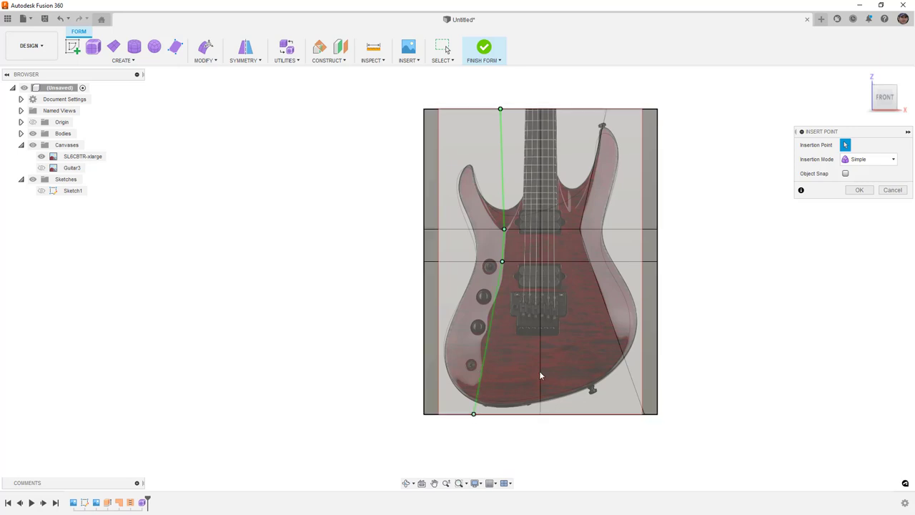
left_click(861, 190)
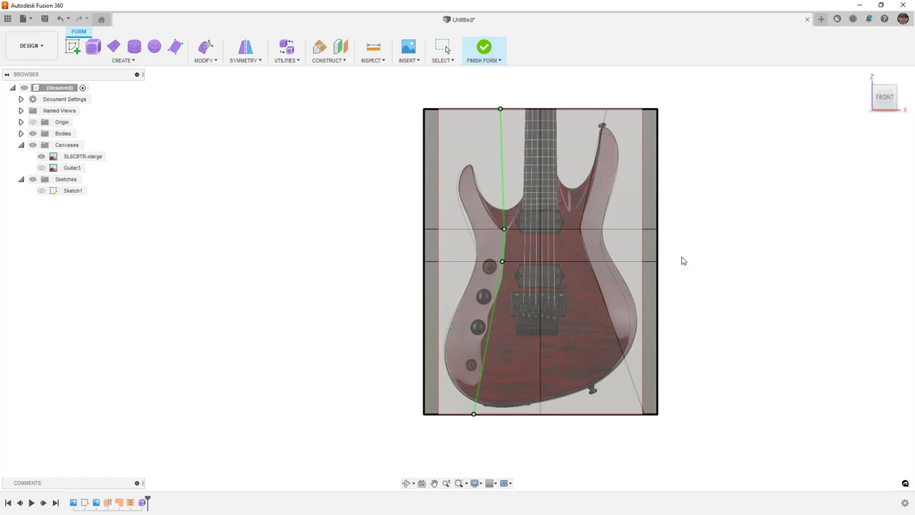
key("Escape")
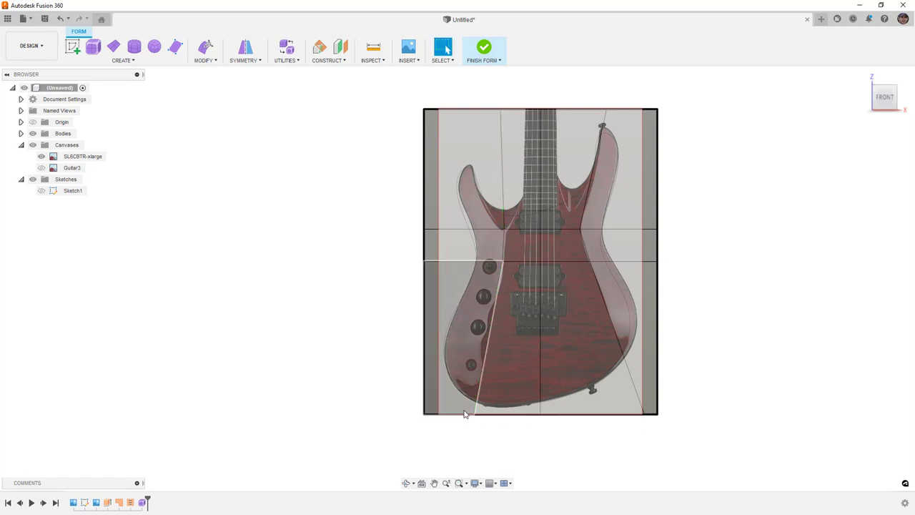
Insert an edge across the full width above the plane's lower boundary, at insert location 0.462
double_click(456, 415)
left_click(212, 64)
left_click(217, 92)
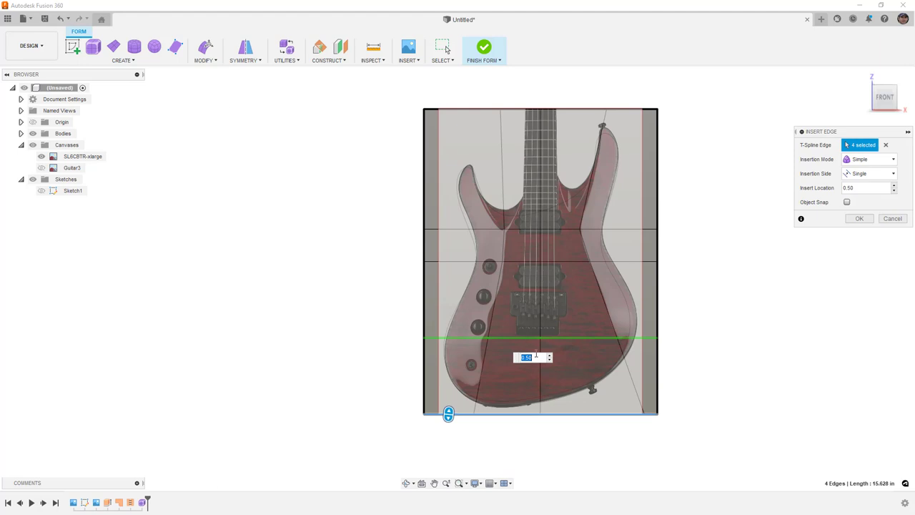
left_click_drag(447, 412, 448, 417)
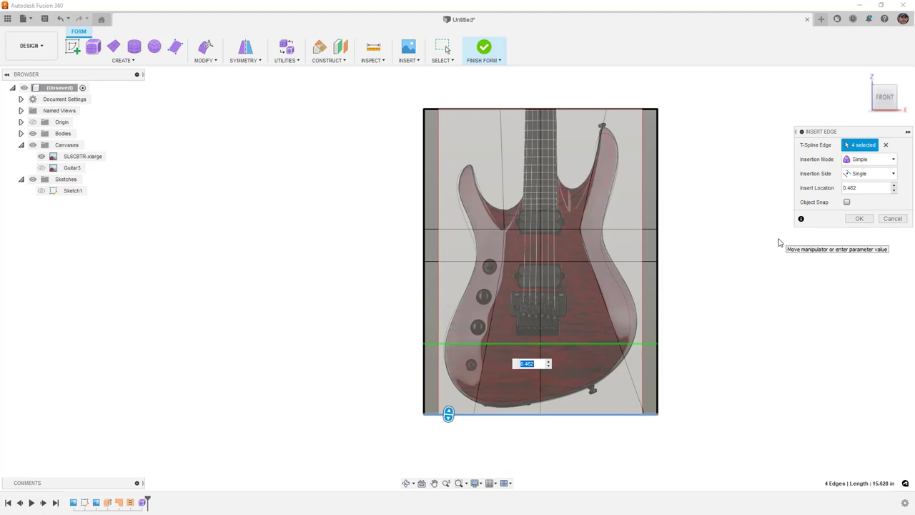
left_click(859, 218)
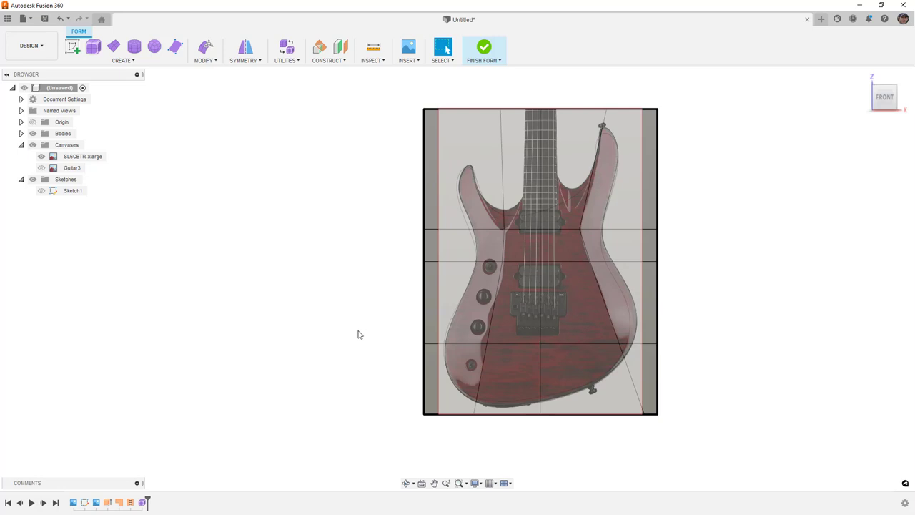
Insert an edge from the knob-side bevel's vertex on the lowest horizontal edge to the lower boundary, angled toward the body's center
scroll(489, 352, "up", 2)
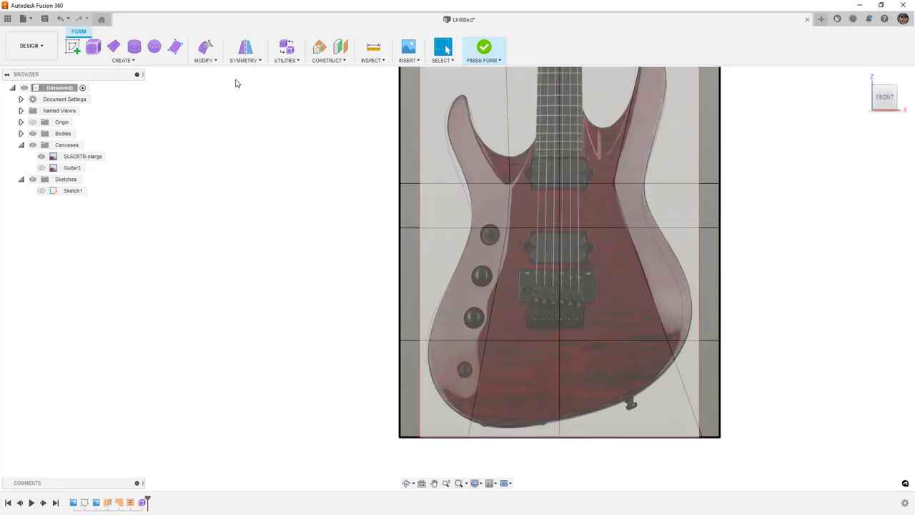
left_click(206, 56)
left_click(217, 114)
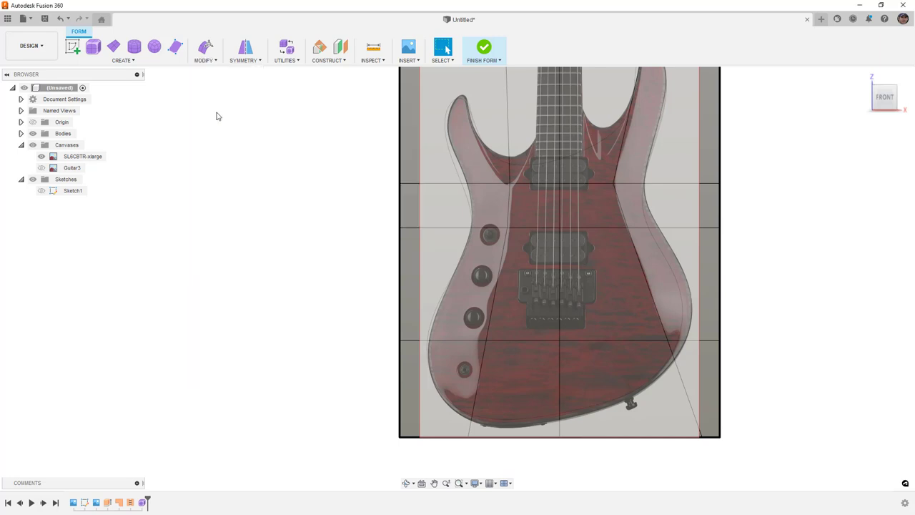
left_click(487, 341)
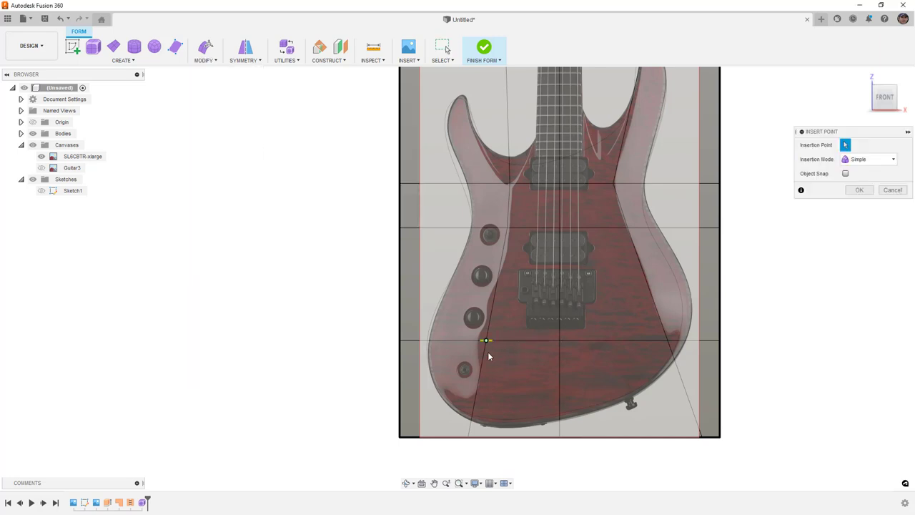
left_click(495, 438)
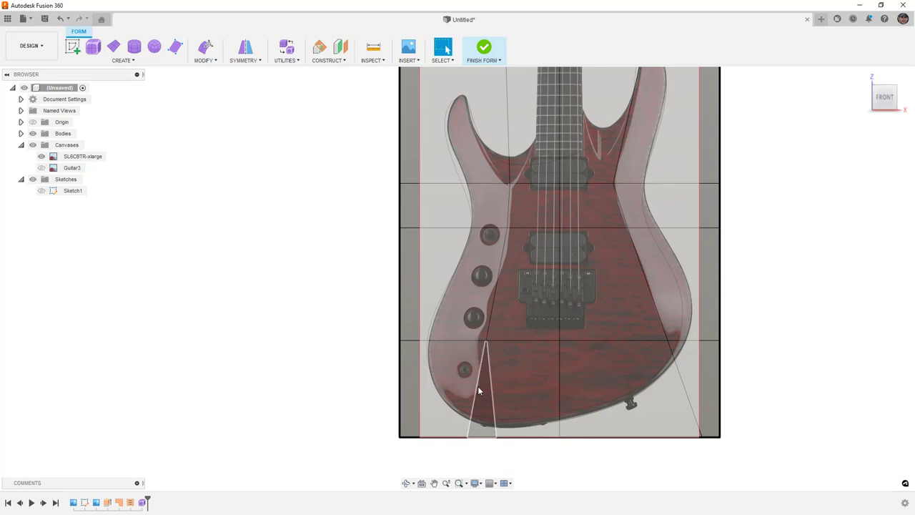
Delete the original slanted edge segment below the lowest horizontal edge on the knob side, leaving the newly inserted one
left_click(479, 384)
left_click(478, 392)
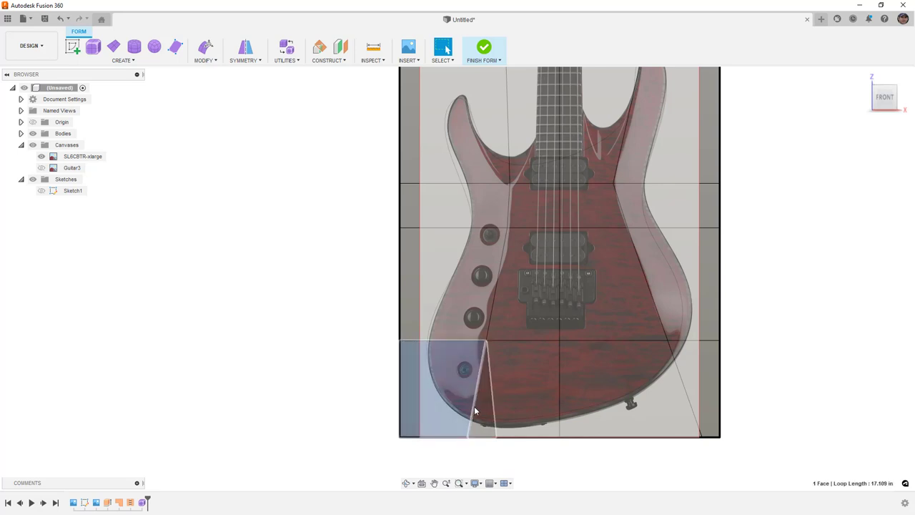
middle_click_drag(484, 415, 488, 374, "shift")
left_click(488, 394)
scroll(472, 321, "up", 3)
left_click(480, 325)
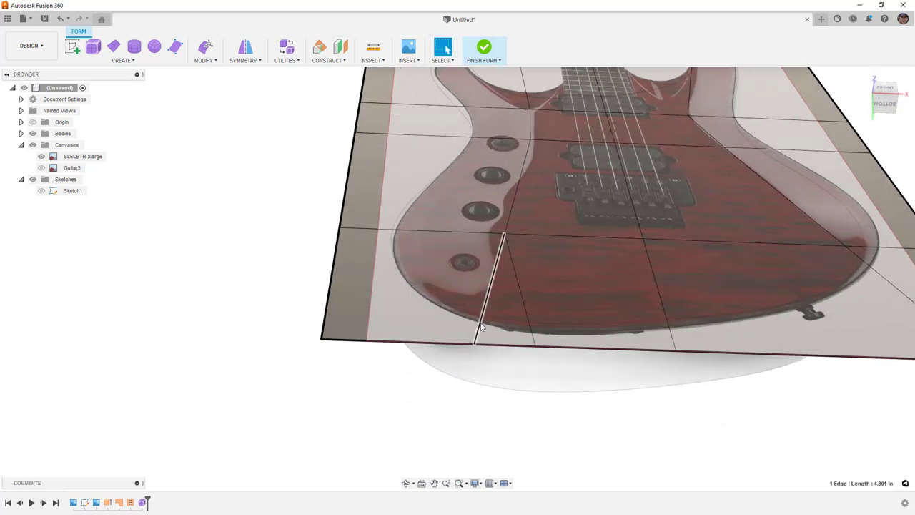
left_click(219, 271)
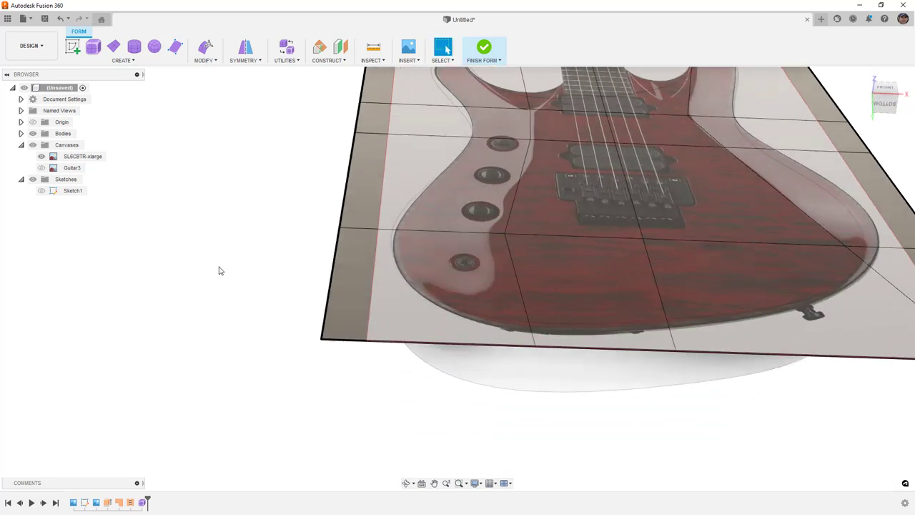
scroll(236, 263, "down", 3)
middle_click_drag(360, 237, 356, 283, "shift")
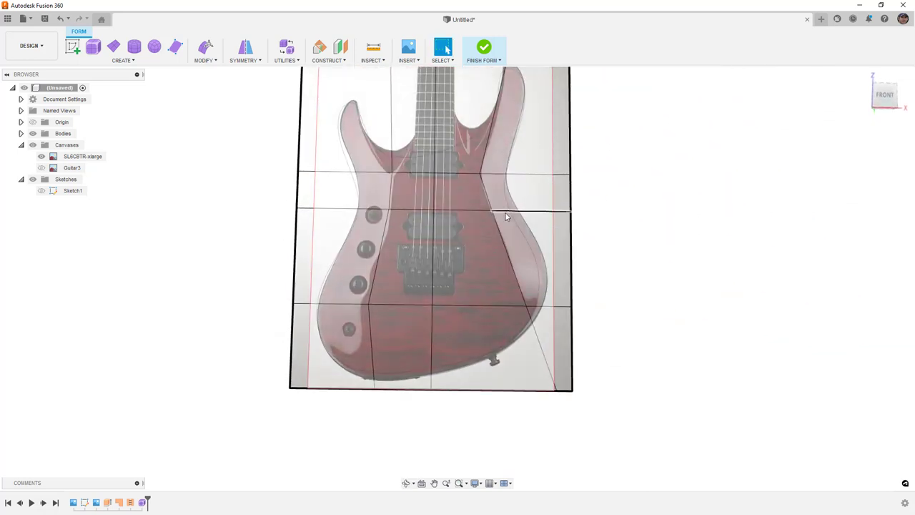
scroll(513, 226, "down", 1)
left_click(887, 99)
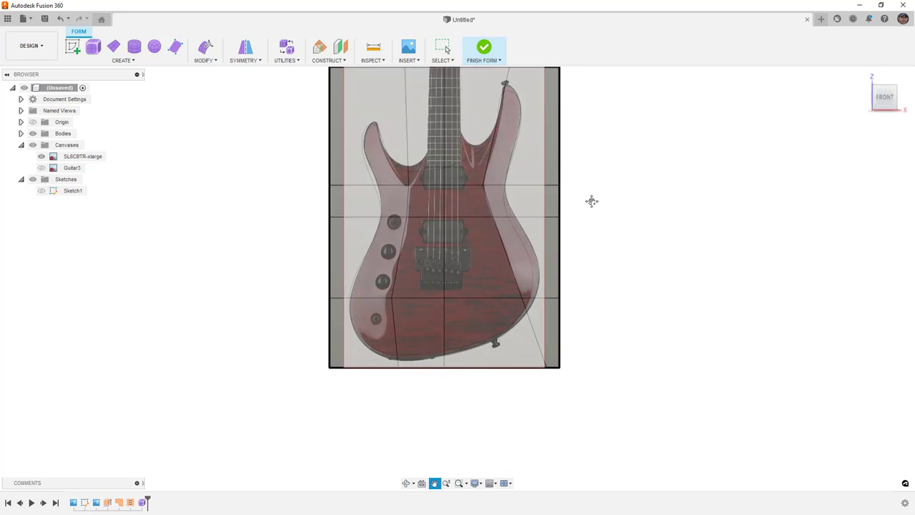
Hide the SL6CBTR-xlarge canvas and switch the form plane to smooth display
left_click(41, 159)
left_click(41, 159)
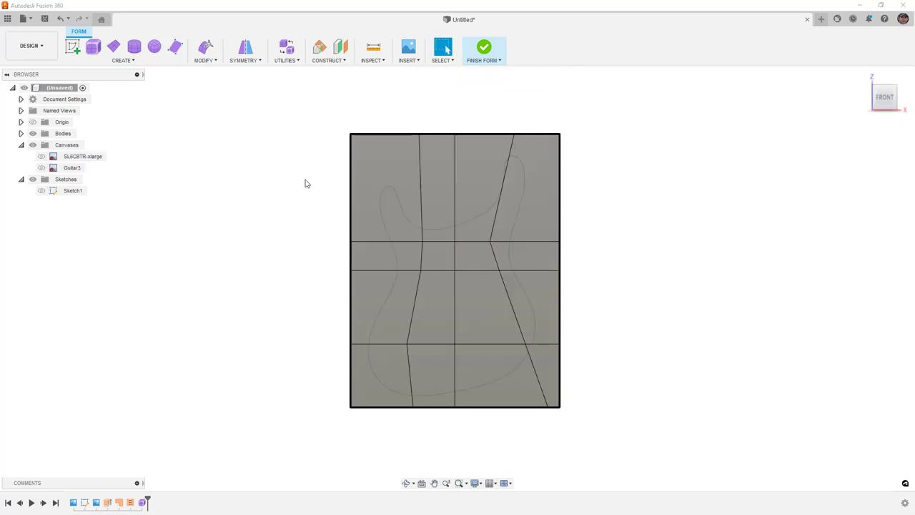
left_click(357, 177)
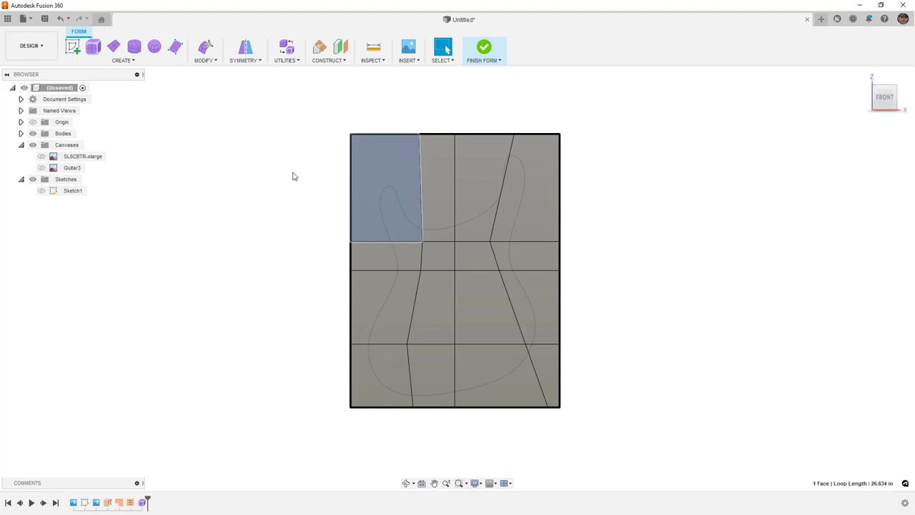
key("alt+3")
key("ctrl+y")
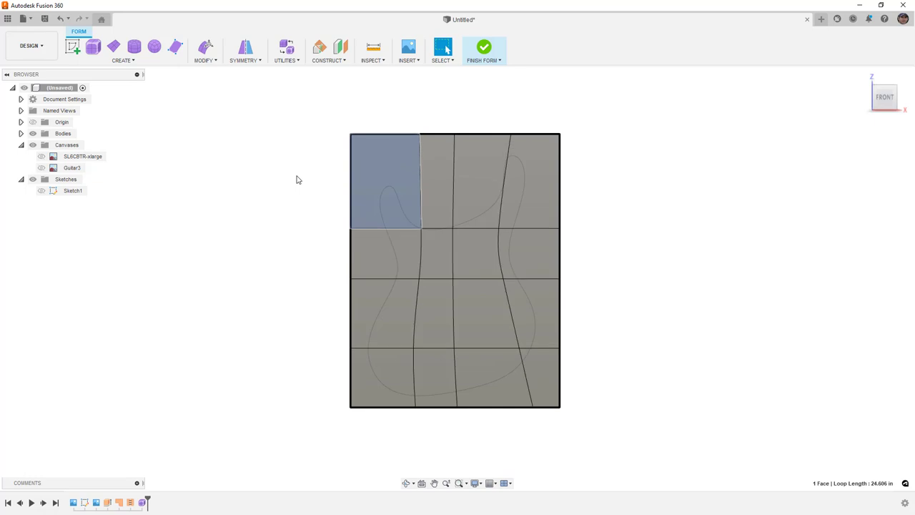
key("ctrl+z")
Apply Make Uniform to the form body and compare it in box and smooth display
left_click(289, 62)
left_click(295, 91)
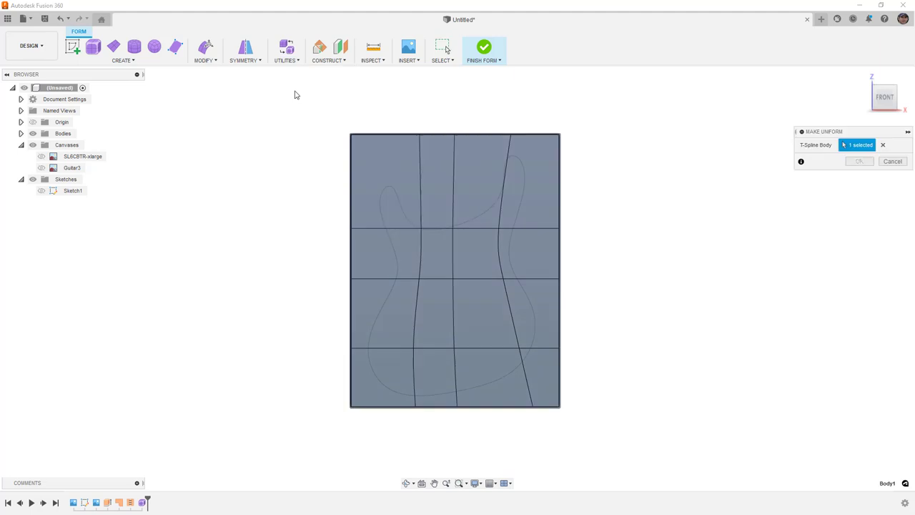
left_click(868, 159)
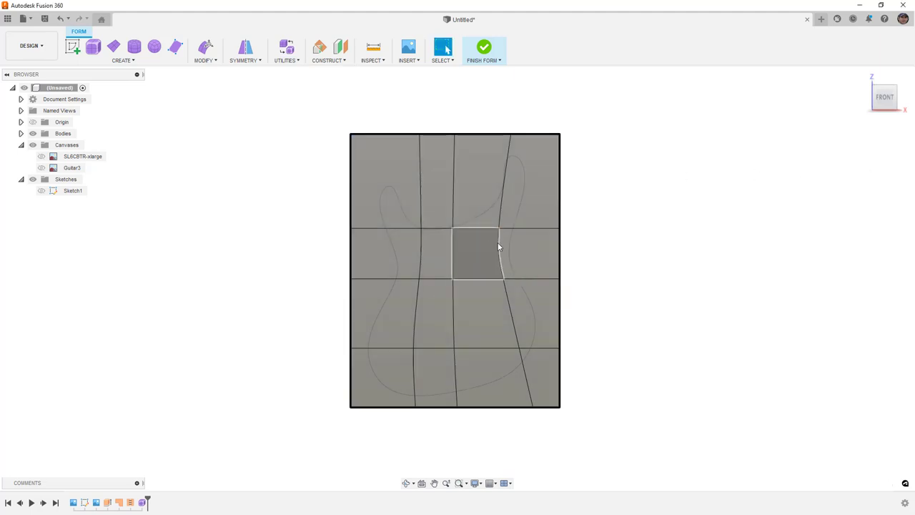
key("alt+1")
key("alt+3")
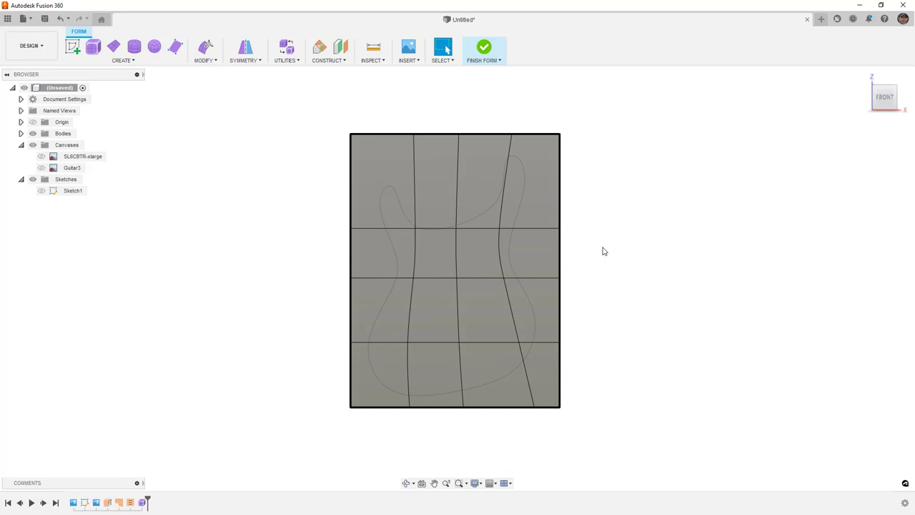
With Edit Form, move the whole form body 0.50 in from the front of the guitar body toward its back
middle_click_drag(604, 255, 607, 195, "shift")
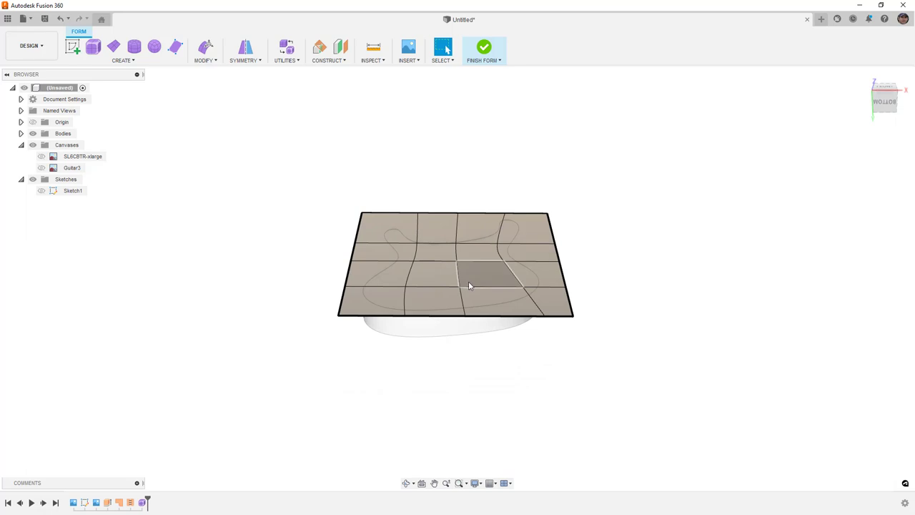
scroll(468, 281, "up", 1)
left_click(207, 48)
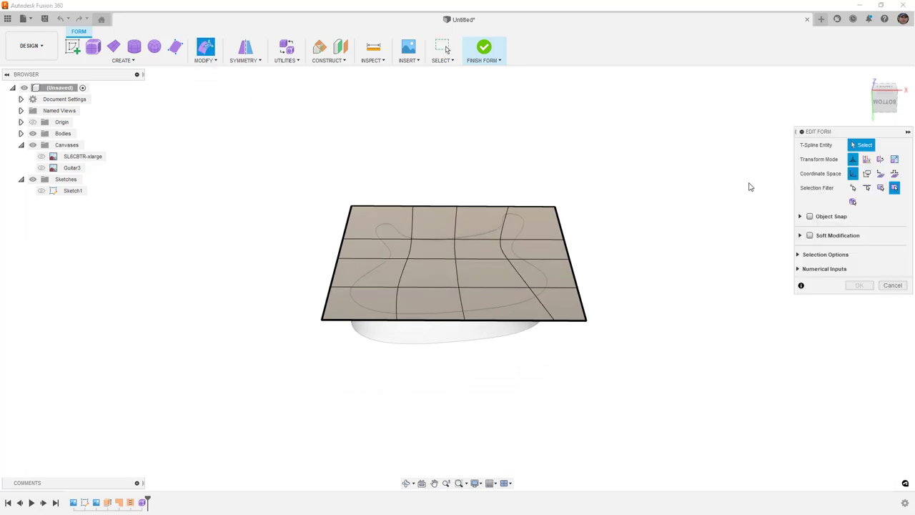
left_click(852, 202)
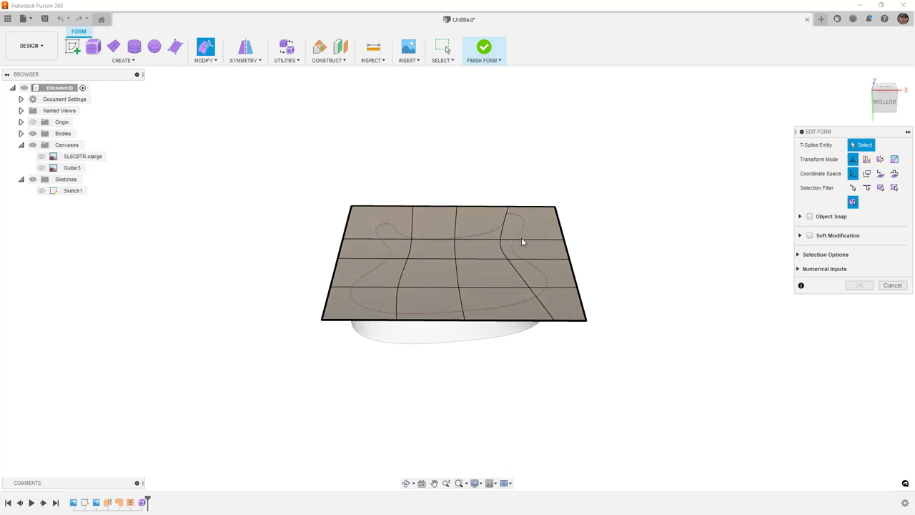
left_click(874, 113)
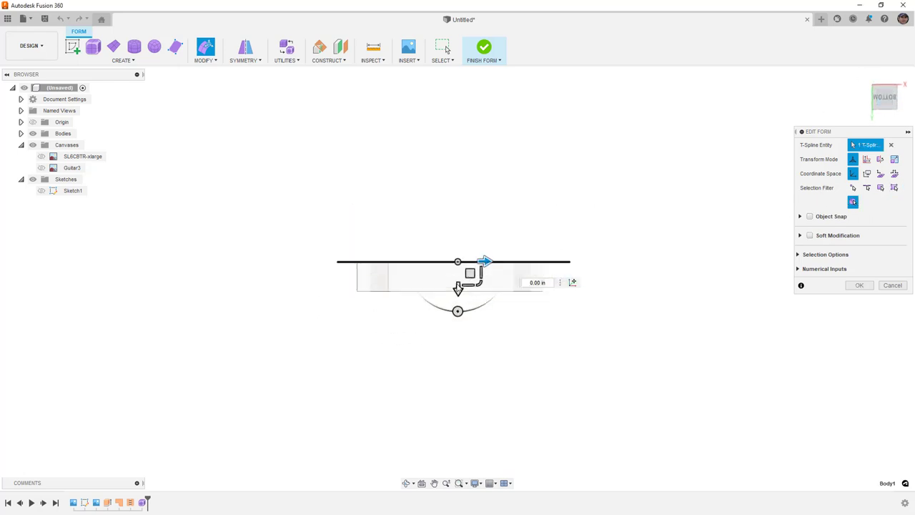
scroll(459, 271, "up", 3)
left_click_drag(458, 242, 458, 249)
scroll(455, 254, "down", 3)
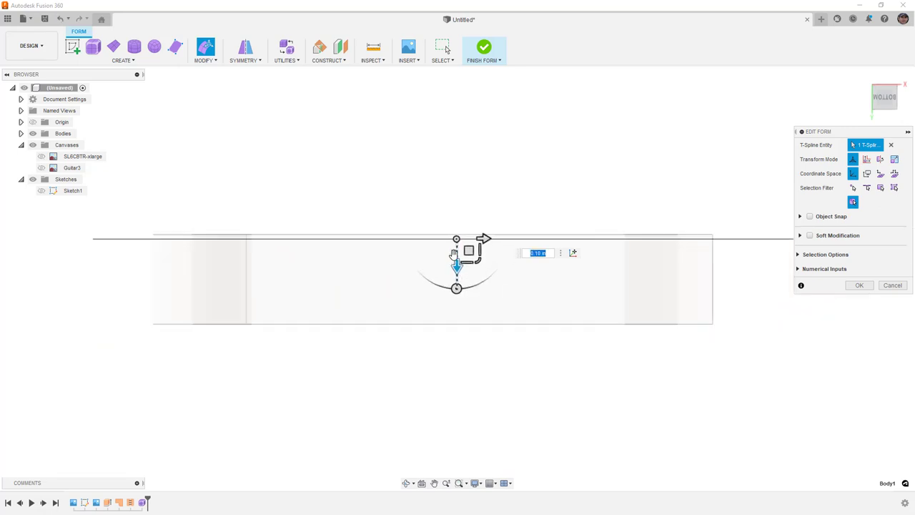
scroll(455, 258, "up", 5)
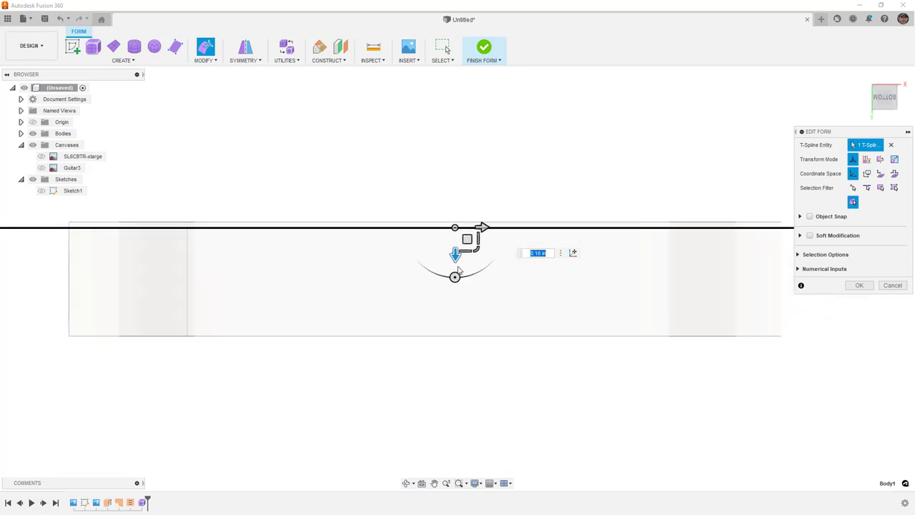
left_click_drag(454, 234, 454, 244)
scroll(449, 246, "down", 4)
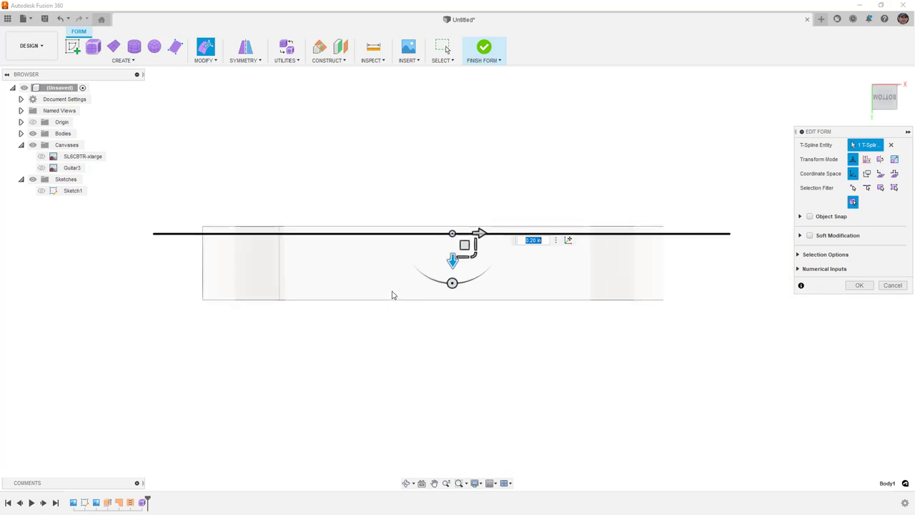
scroll(454, 275, "up", 3)
left_click_drag(450, 226, 448, 254)
scroll(448, 256, "down", 5)
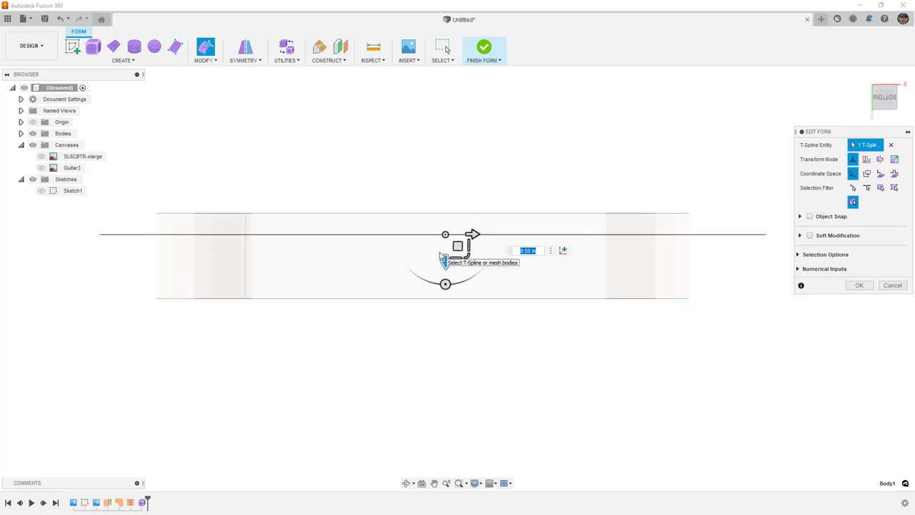
middle_click_drag(422, 220, 427, 236, "shift")
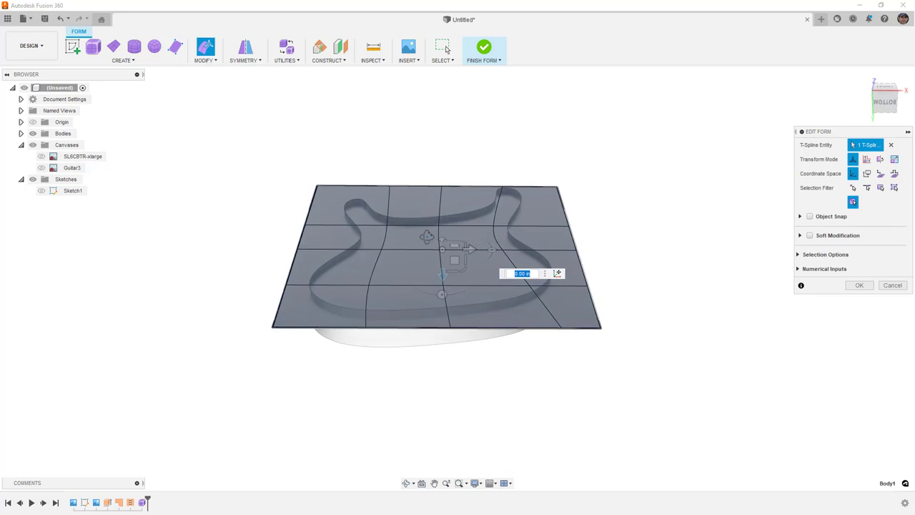
Show the guitar canvas and move the form's outer edge opposite the knob side 1.00 in toward the guitar's back
left_click(895, 187)
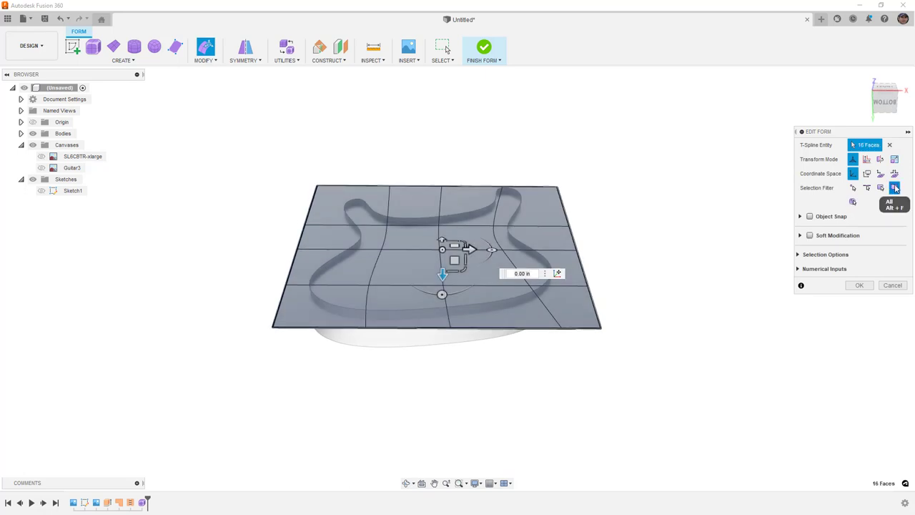
left_click(719, 237)
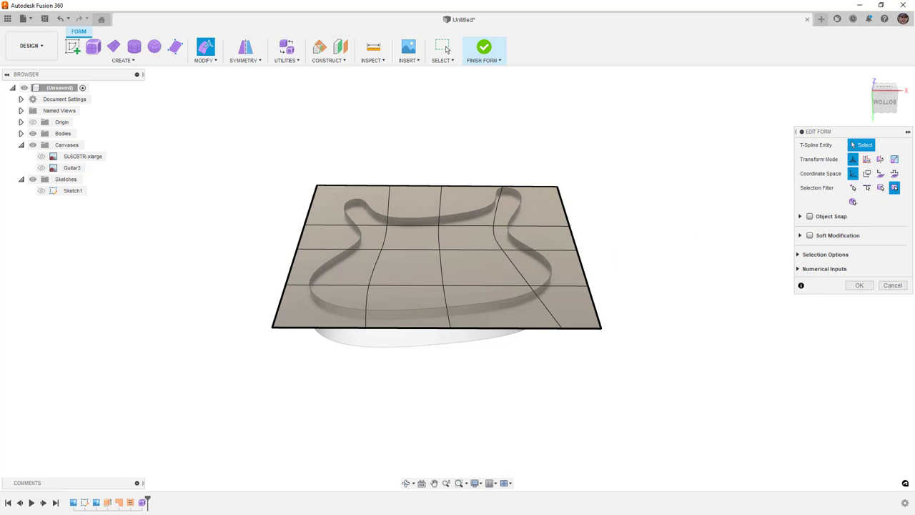
left_click(40, 157)
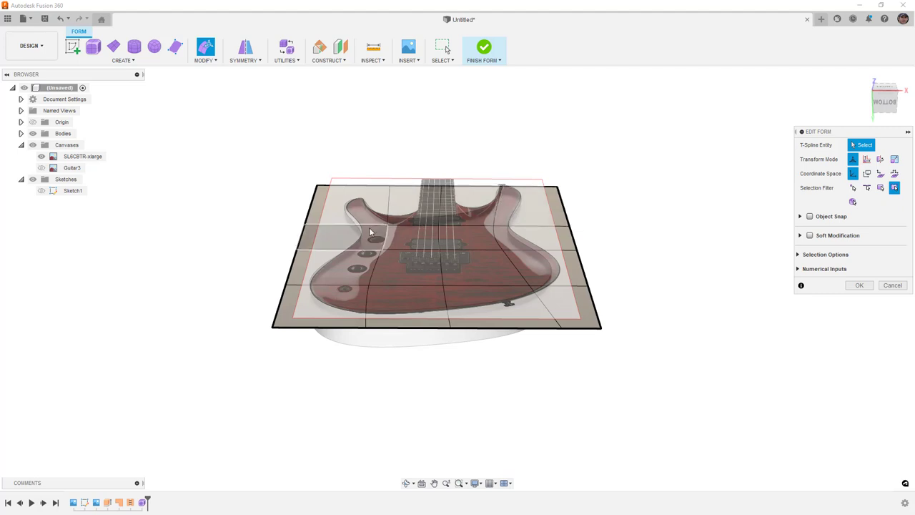
double_click(564, 206)
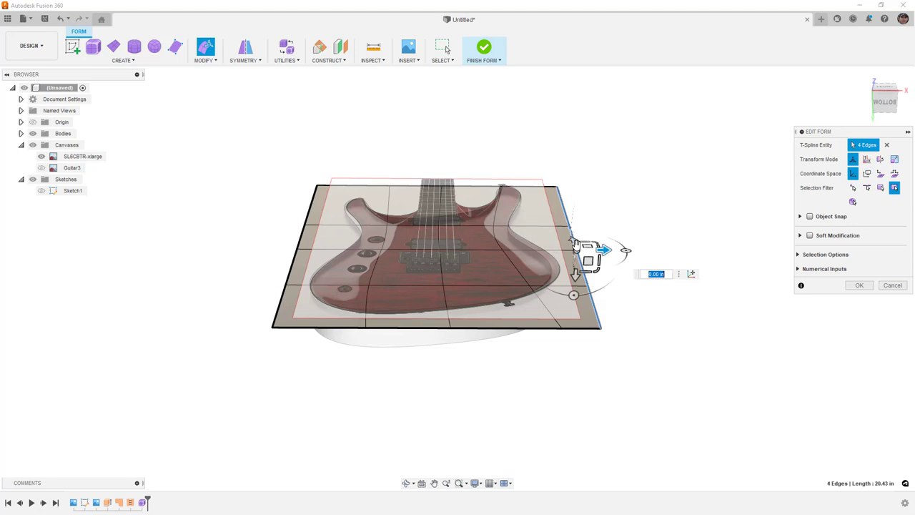
middle_click_drag(570, 220, 570, 239, "shift")
middle_click_drag(626, 246, 626, 252, "shift")
left_click_drag(578, 266, 576, 285)
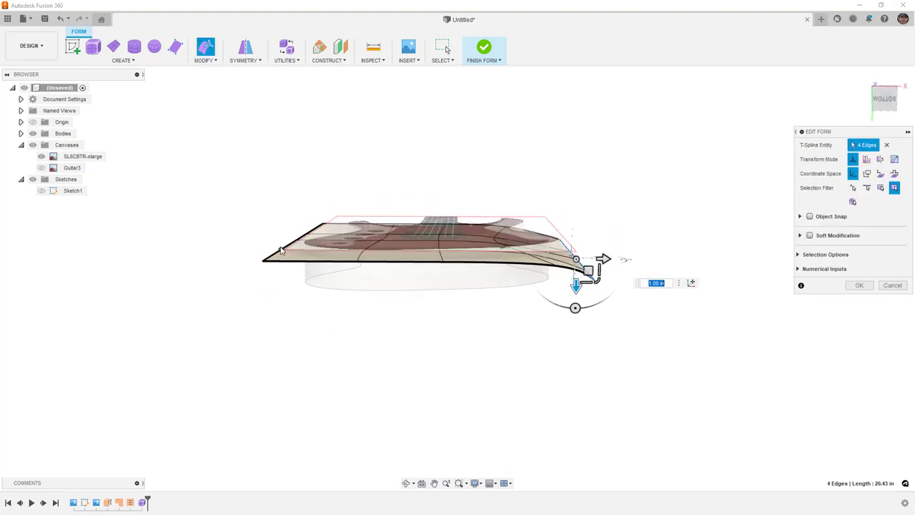
Move the form's outer edge on the knob side toward the guitar's back to match the opposite edge
key("Escape")
double_click(276, 256)
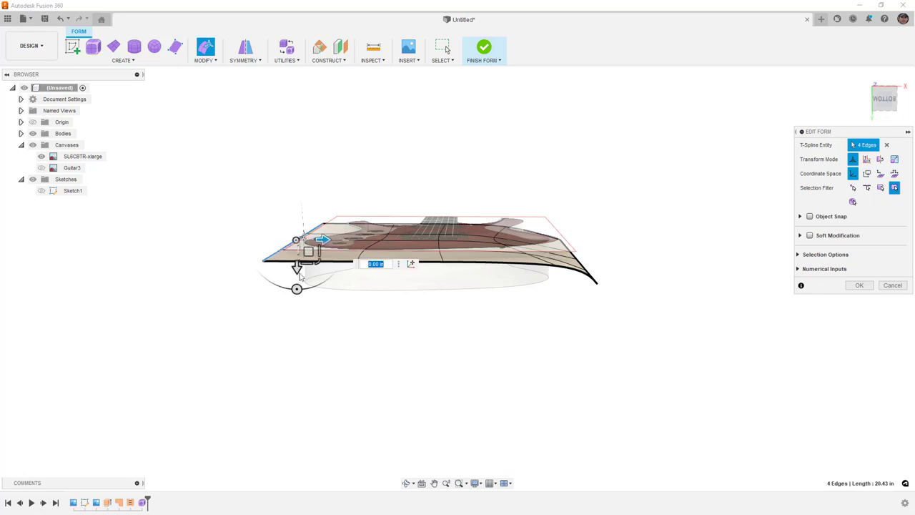
left_click_drag(298, 265, 297, 283)
middle_click_drag(403, 252, 340, 258, "shift")
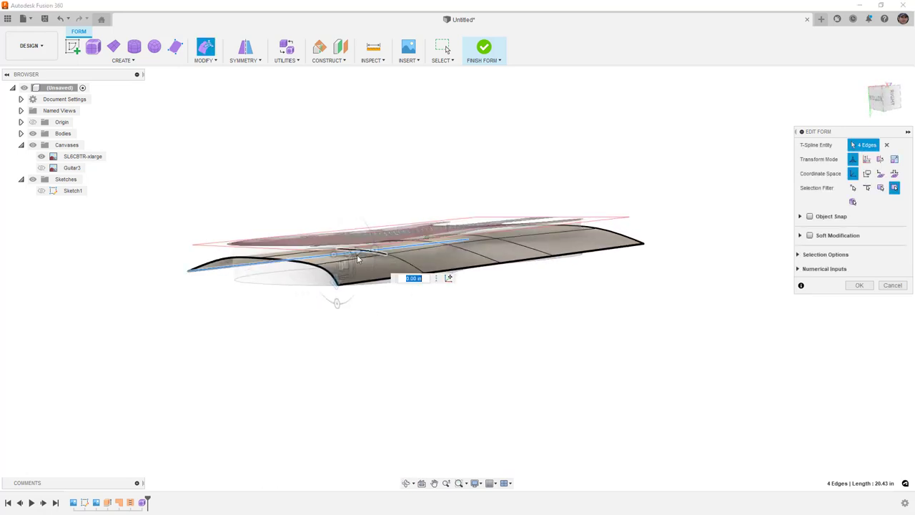
Move all four edges of the form's lower boundary slightly toward the guitar's back
double_click(299, 266)
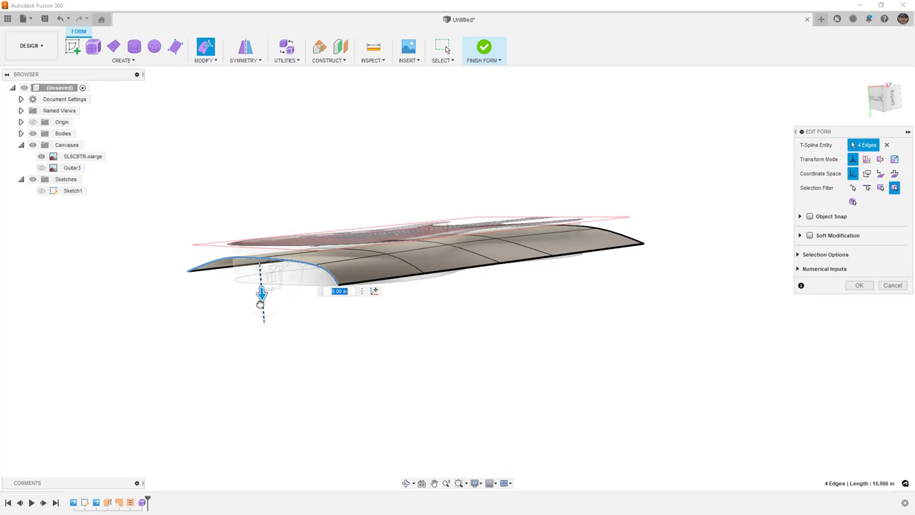
scroll(259, 293, "up", 3)
left_click_drag(258, 240, 259, 255)
scroll(382, 294, "down", 4)
middle_click_drag(388, 291, 457, 249, "shift")
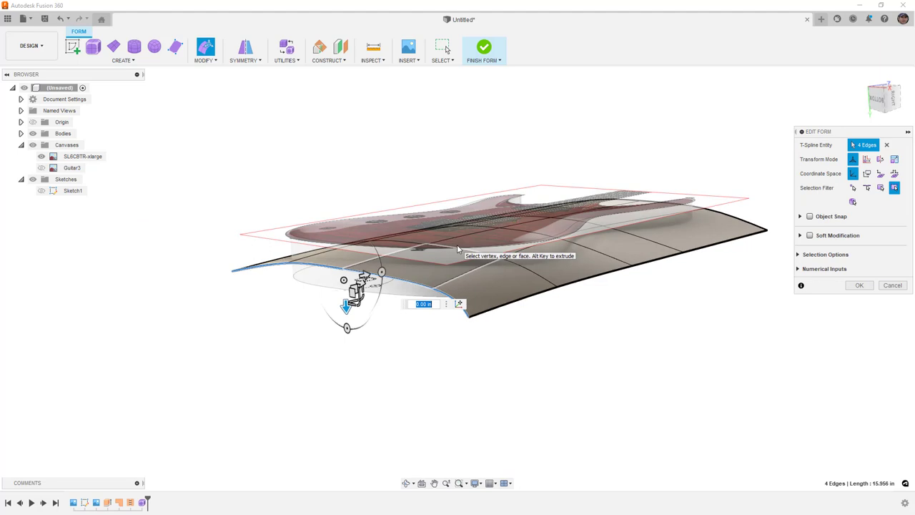
Check the bent form in box and smooth display, and accept the form edits with the canvas hidden
key("alt+1")
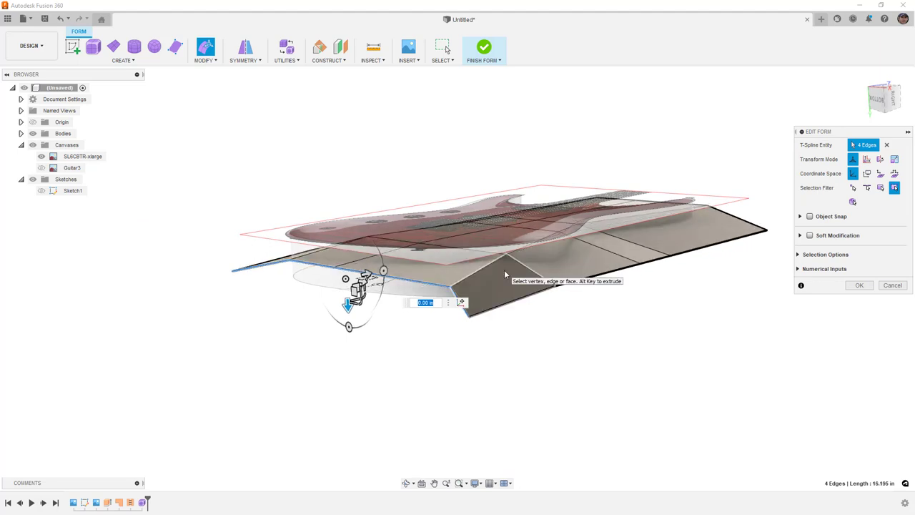
key("alt+3")
middle_click_drag(547, 285, 527, 250, "shift")
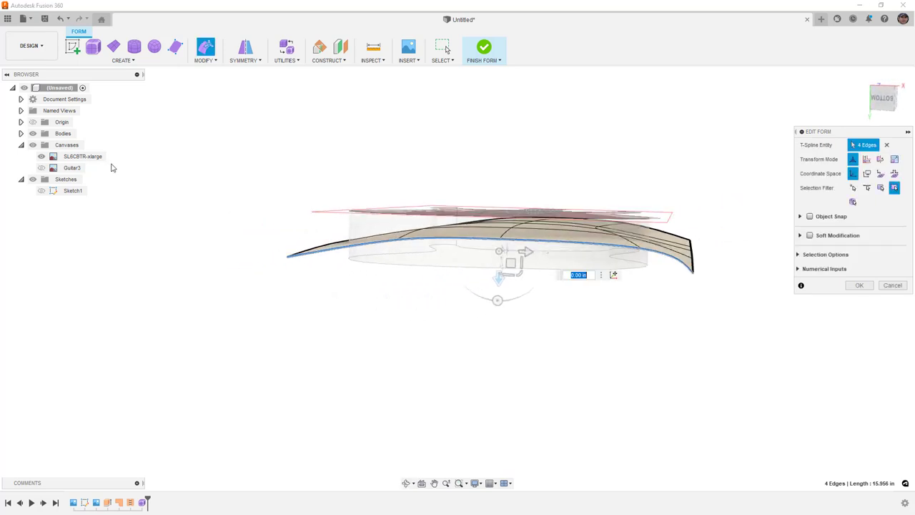
middle_click_drag(339, 218, 395, 231, "shift")
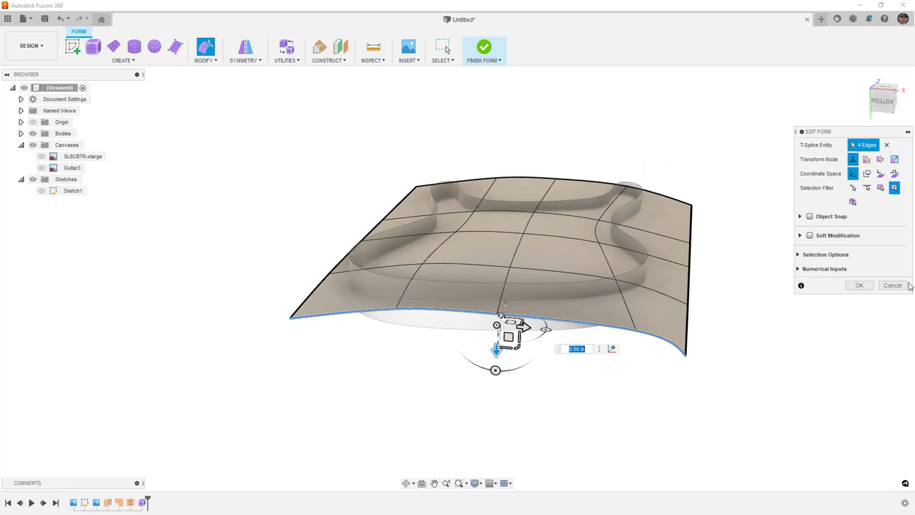
left_click(859, 286)
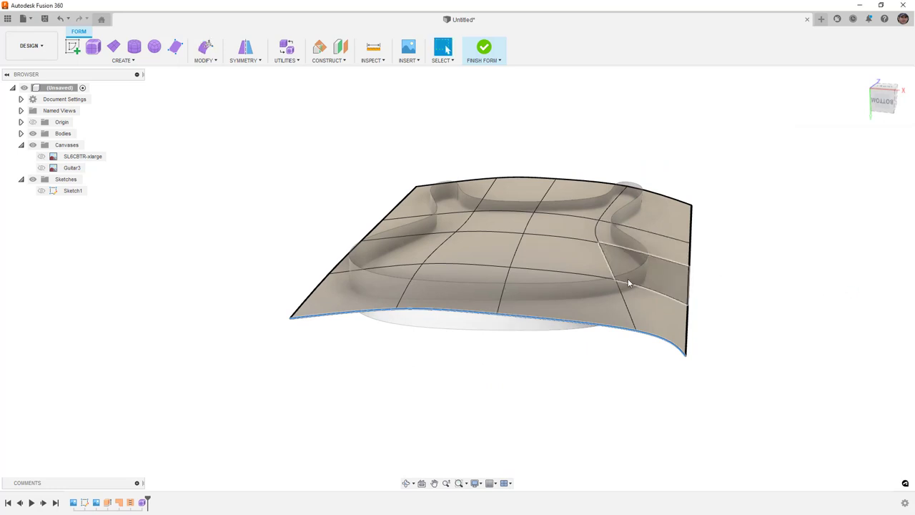
Switch the form to box display and view it straight from the bottom end
middle_click_drag(599, 255, 588, 240, "shift")
left_click(588, 241)
key("alt+1")
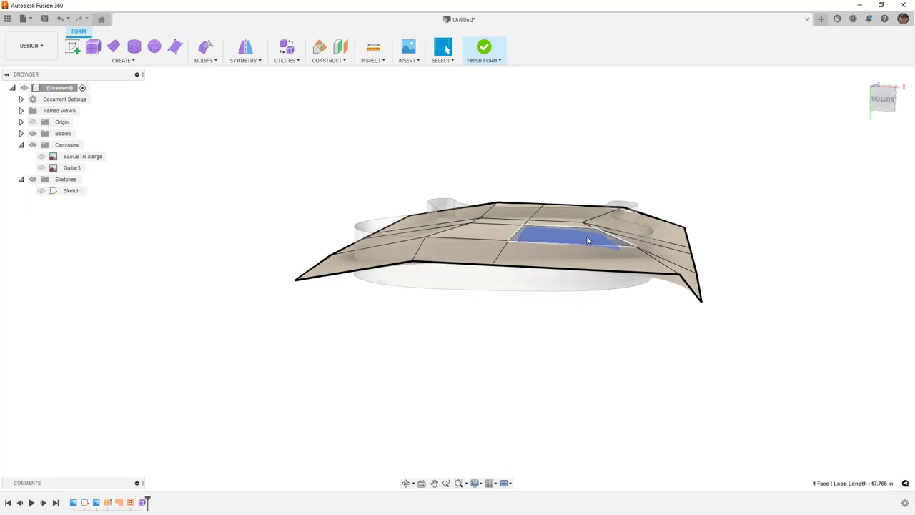
left_click(884, 99)
scroll(694, 234, "up", 5)
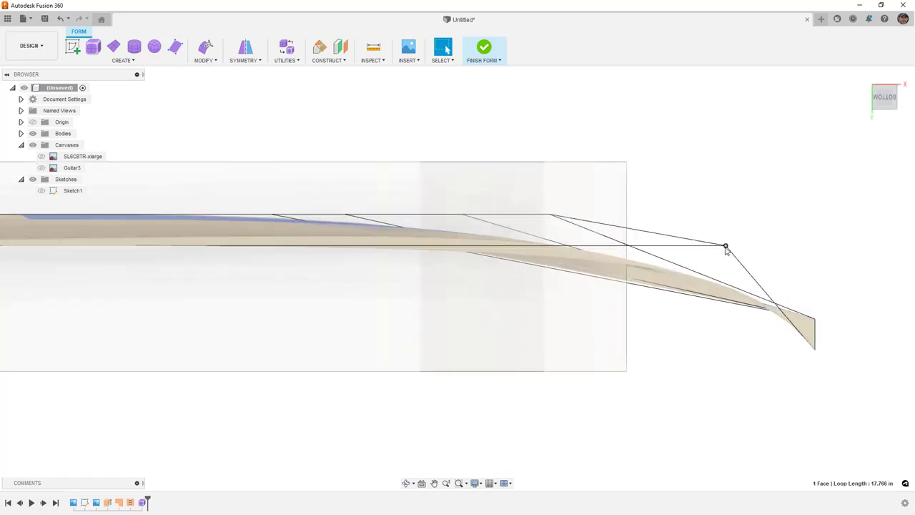
Move the lower boundary's bevel vertex opposite the knob side inward and toward the guitar's back, aligning it with the sloping side
scroll(715, 254, "down", 5)
middle_click_drag(695, 262, 667, 270, "shift")
left_click_drag(648, 271, 685, 268)
middle_click_drag(685, 268, 691, 280, "shift")
left_click(605, 305)
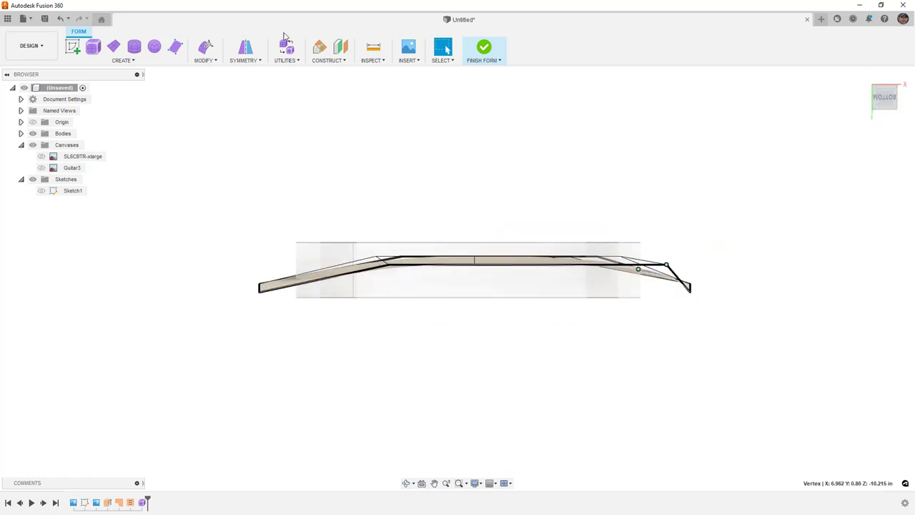
left_click(203, 50)
scroll(676, 286, "up", 3)
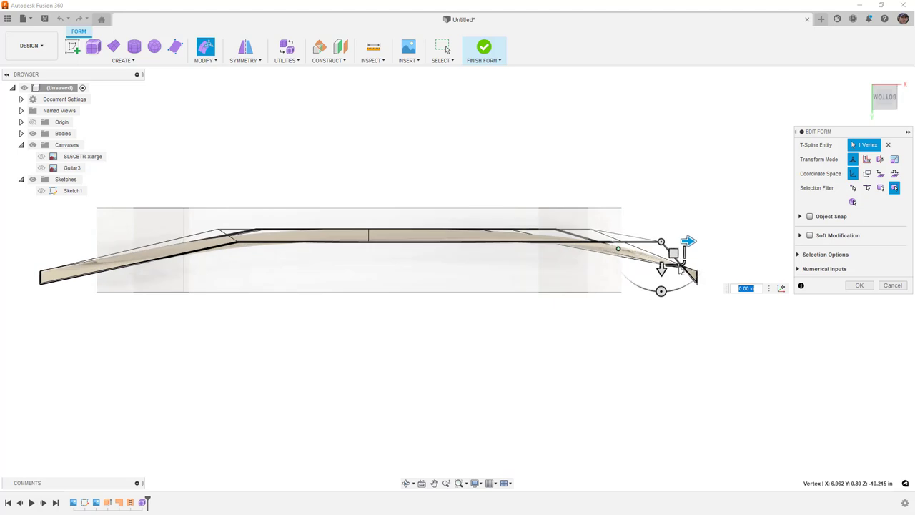
left_click_drag(674, 252, 656, 270)
Move the lower boundary's knob-side bevel vertex 0.034 in toward the center and 0.136 in toward the guitar's back
left_click(238, 243)
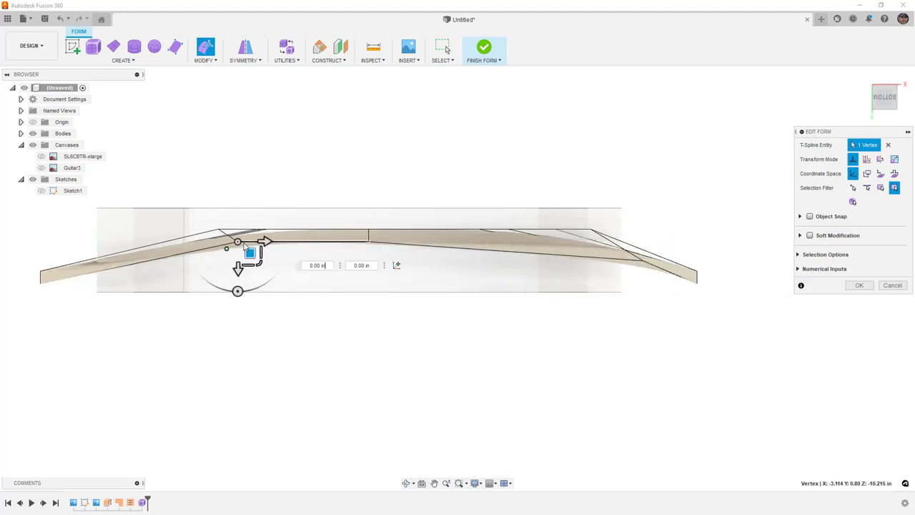
left_click_drag(250, 254, 252, 262)
scroll(527, 314, "down", 3)
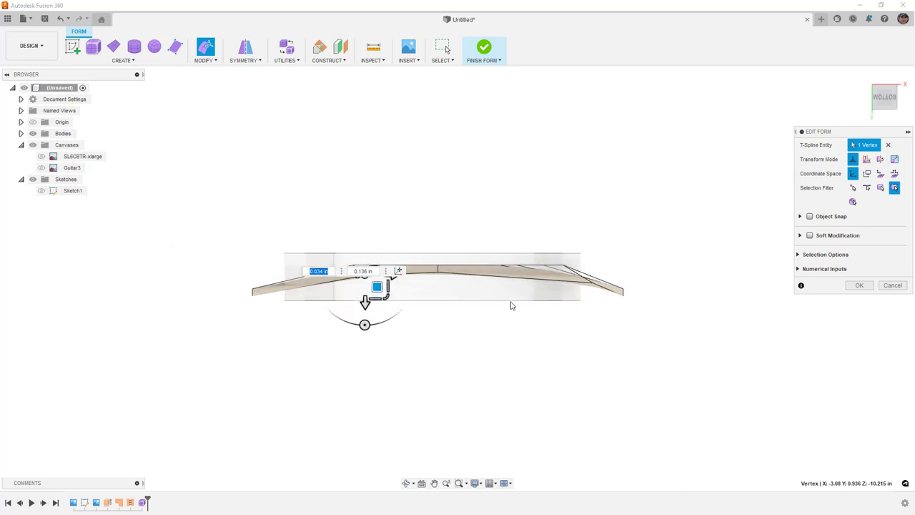
Move the center vertex of the form's lower boundary 0.039 in toward the guitar's back and accept the form edits
scroll(443, 275, "up", 3)
left_click(443, 278)
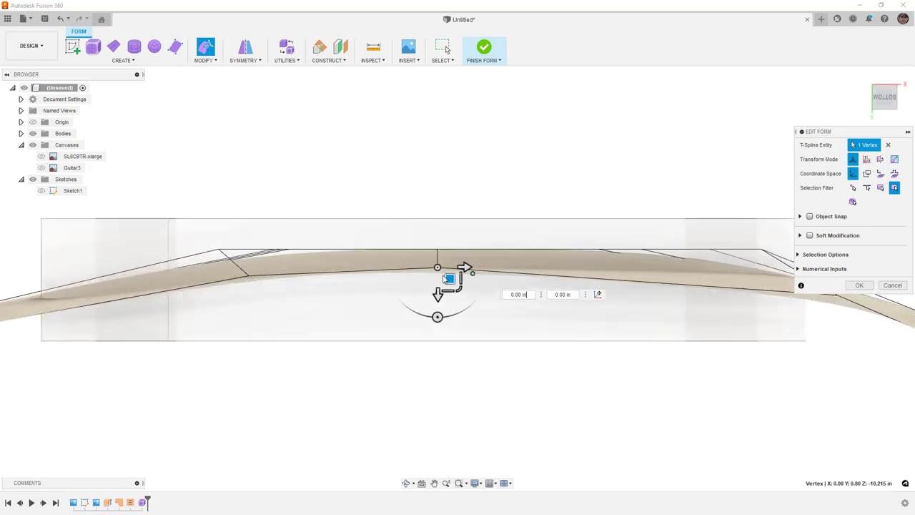
left_click_drag(449, 279, 449, 276)
scroll(456, 303, "down", 3)
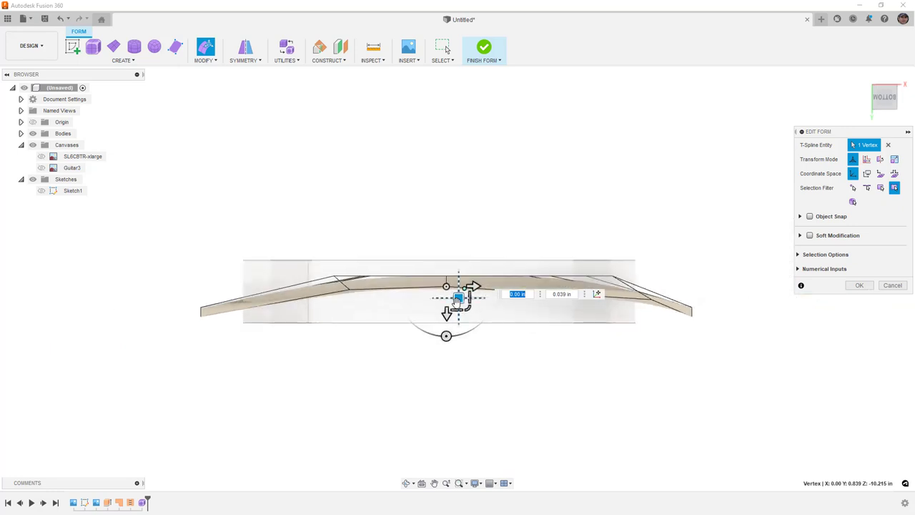
middle_click_drag(579, 331, 563, 346, "shift")
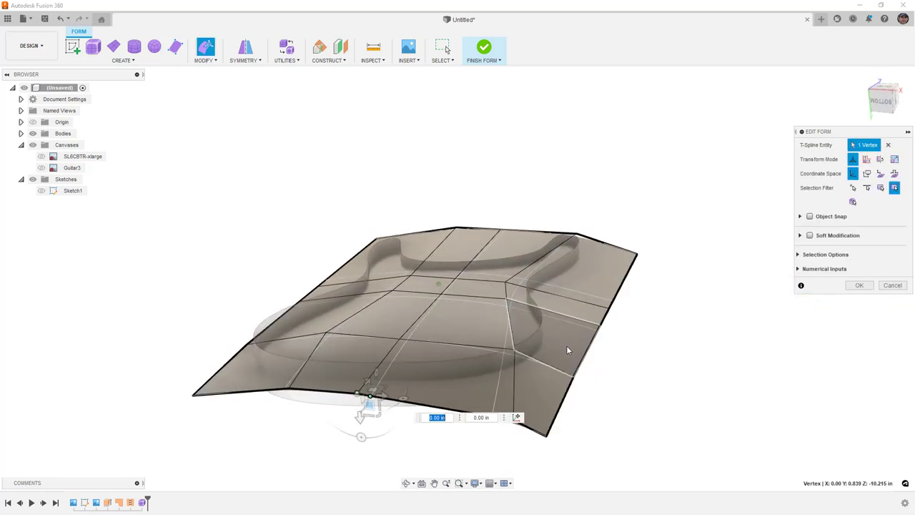
left_click(891, 285)
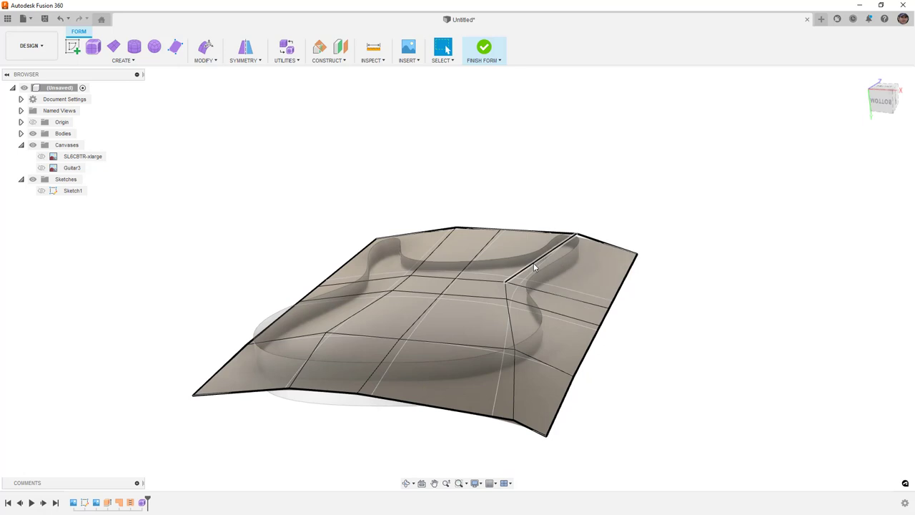
Switch the form to box display and view it straight from the right side
key("alt+1")
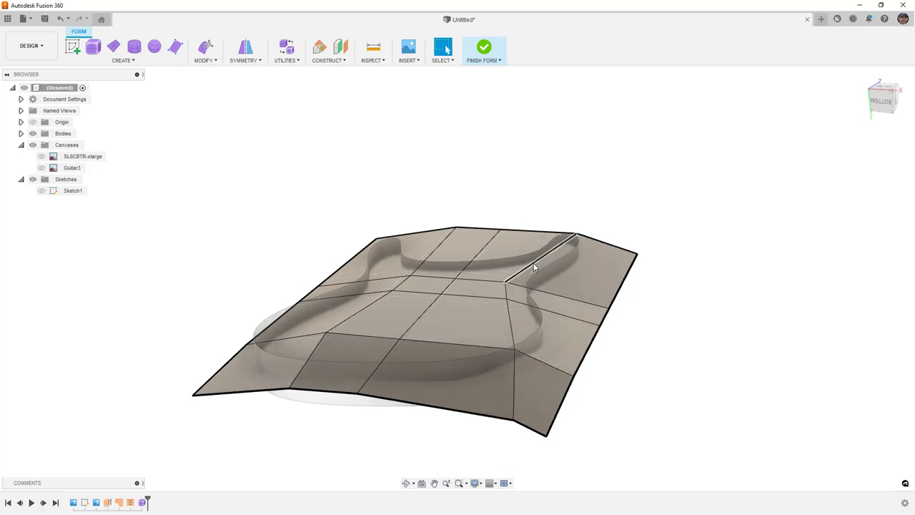
middle_click_drag(534, 268, 487, 323, "shift")
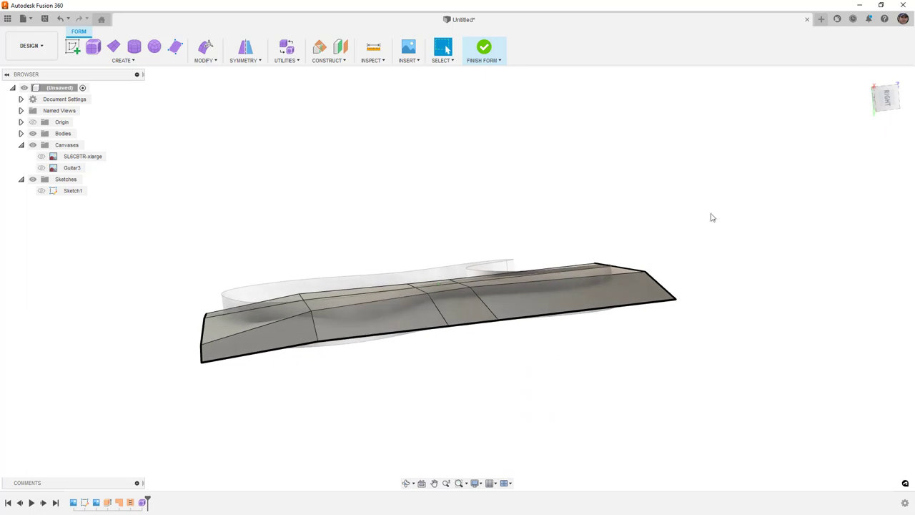
left_click(889, 98)
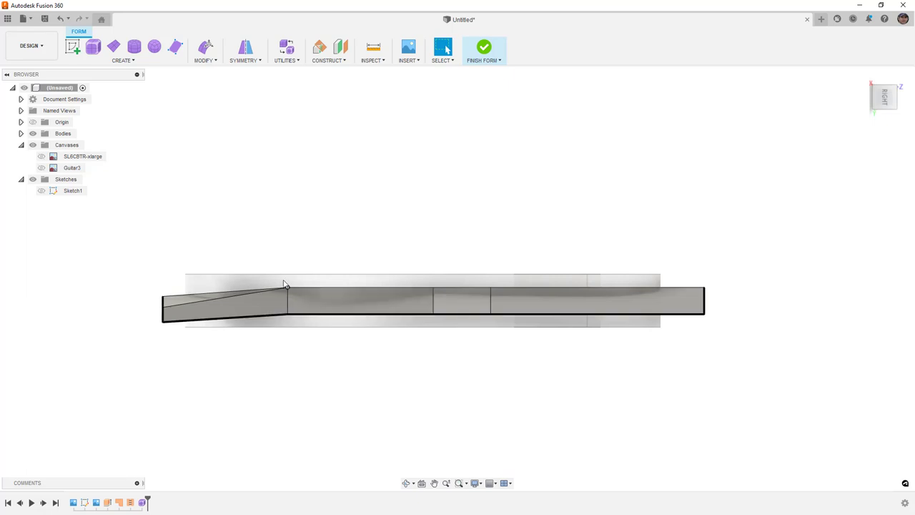
Start editing the form and move the right-hand bevel vertex on the lower cross edge 0.196 in toward the guitar's back
left_click(205, 48)
scroll(291, 294, "up", 2)
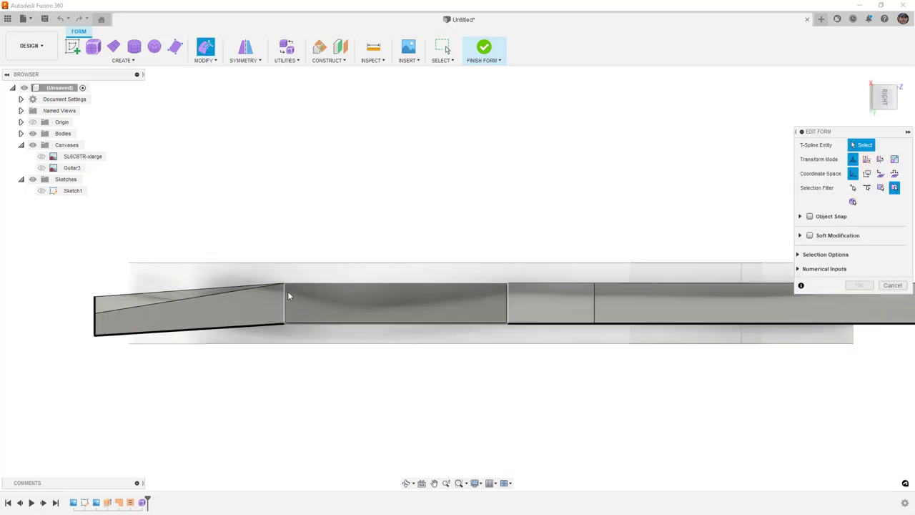
middle_click_drag(415, 296, 416, 300, "shift")
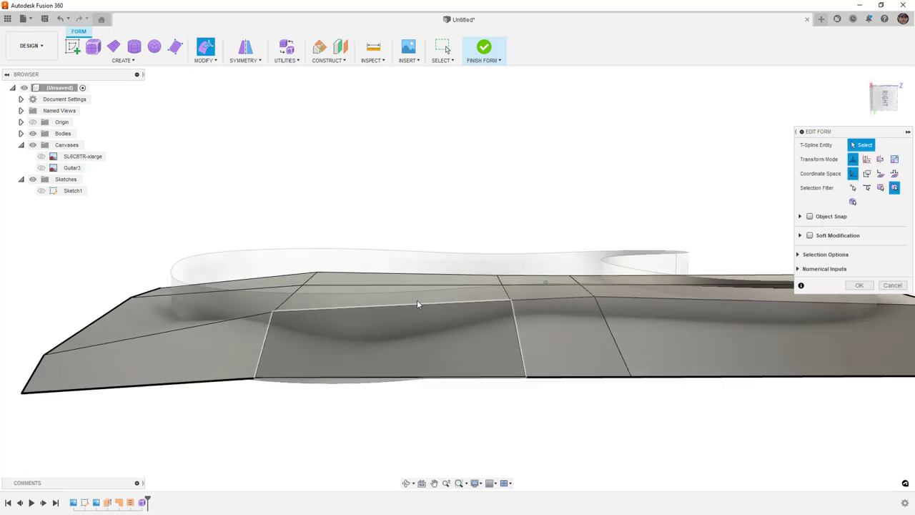
left_click(273, 313)
mouse_move(285, 323)
left_mouse_down()
mouse_move(287, 380)
mouse_move(286, 331)
left_mouse_up()
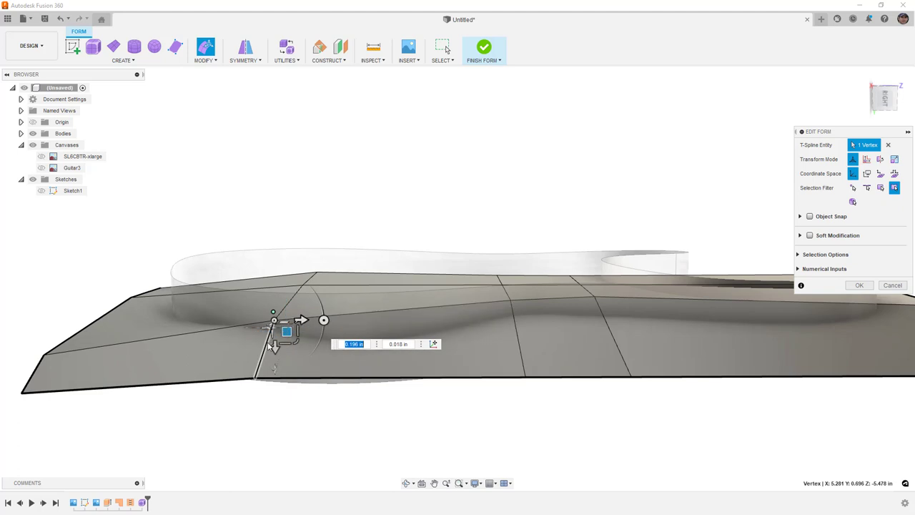
Shift the whole lower cross edge loop slightly toward the guitar's back and the waist's lower cross loop by 0.053 in
double_click(266, 347)
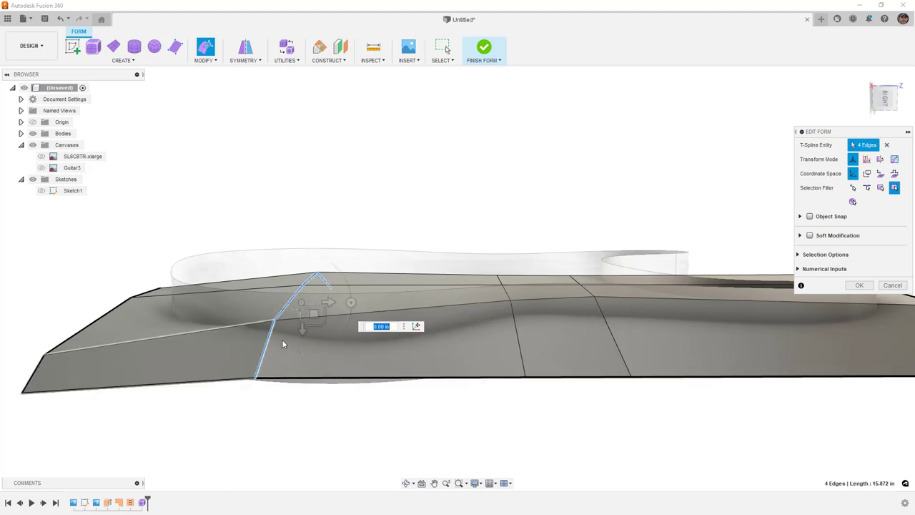
left_click_drag(313, 313, 304, 319)
left_click(518, 323)
left_click_drag(515, 309, 516, 313)
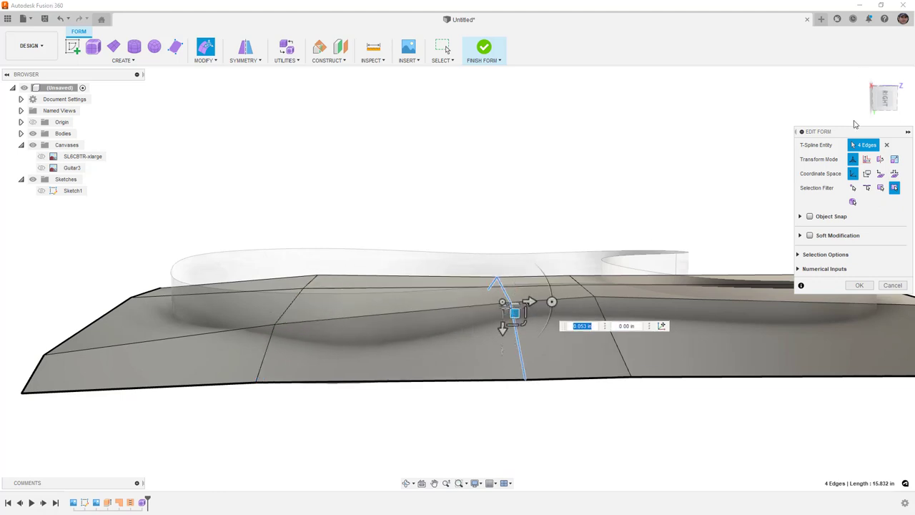
Viewing straight from the right side, move the four boundary edges at the form's upper end 0.035 in toward the guitar's back
left_click(886, 100)
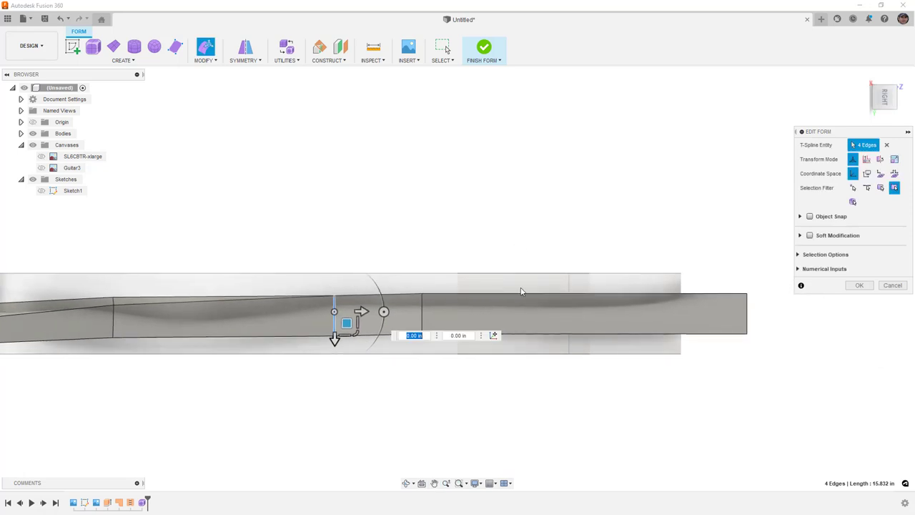
double_click(746, 315)
left_click_drag(760, 320, 759, 323)
scroll(744, 319, "down", 4)
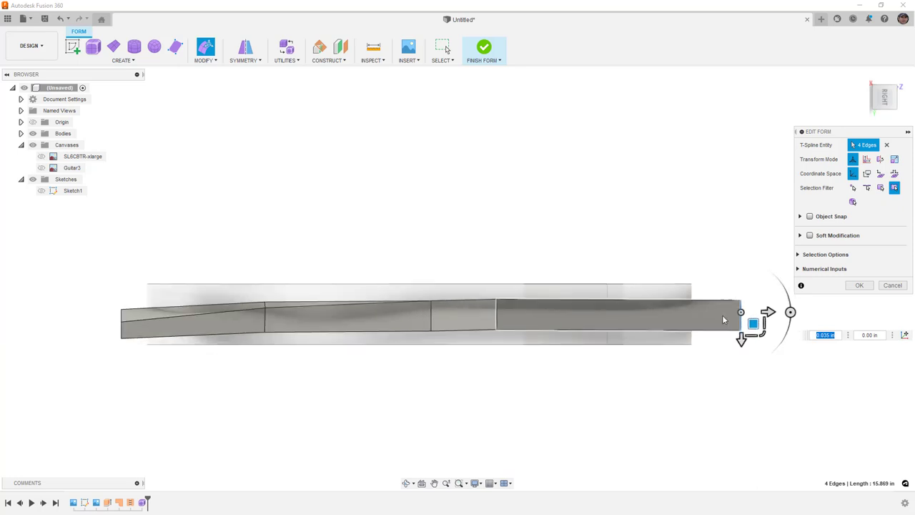
Inspect the form in smooth display and accept the form edits
key("alt+3")
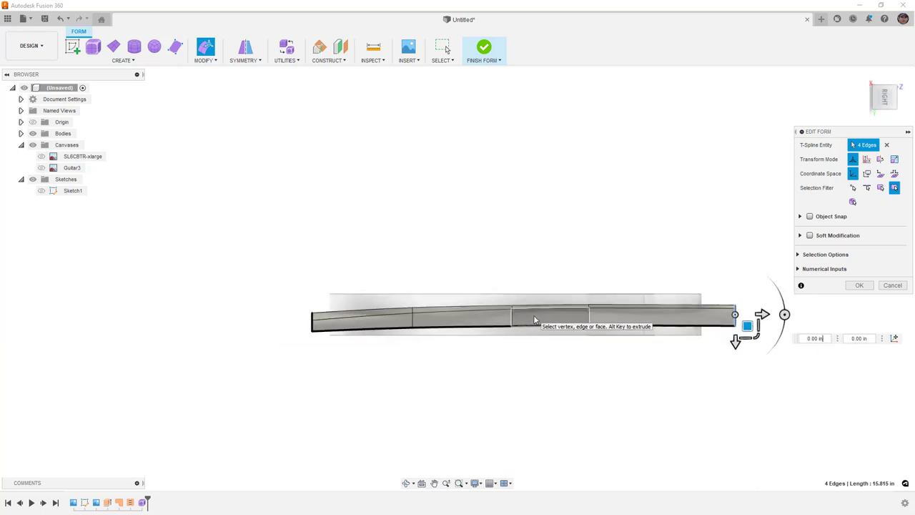
middle_click_drag(535, 320, 633, 337, "shift")
key("Escape")
middle_click_drag(715, 322, 690, 279)
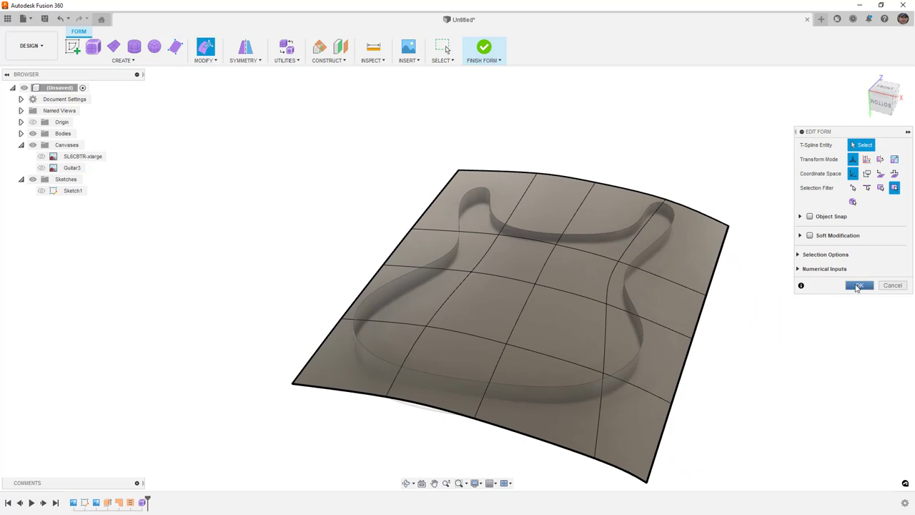
left_click(854, 286)
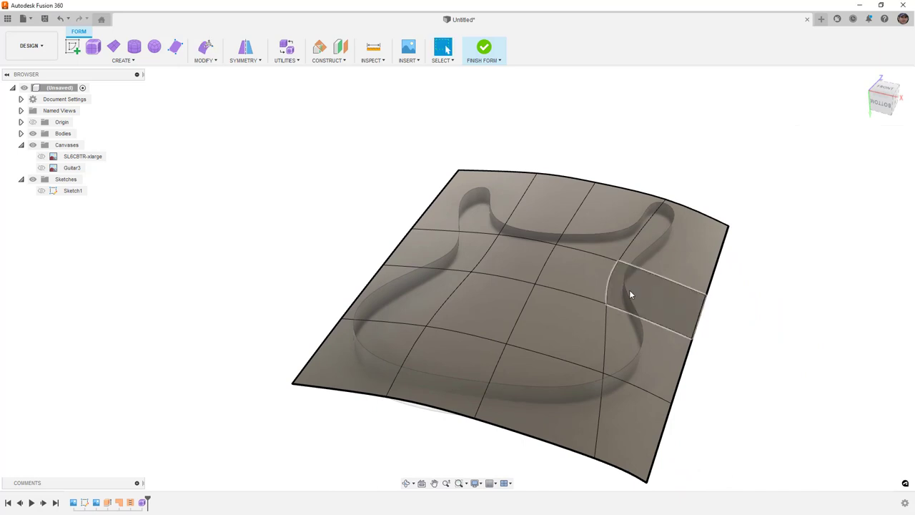
Insert a simple, single-sided edge loop inward of the right-hand bevel edge at insert location 0.153
double_click(606, 329)
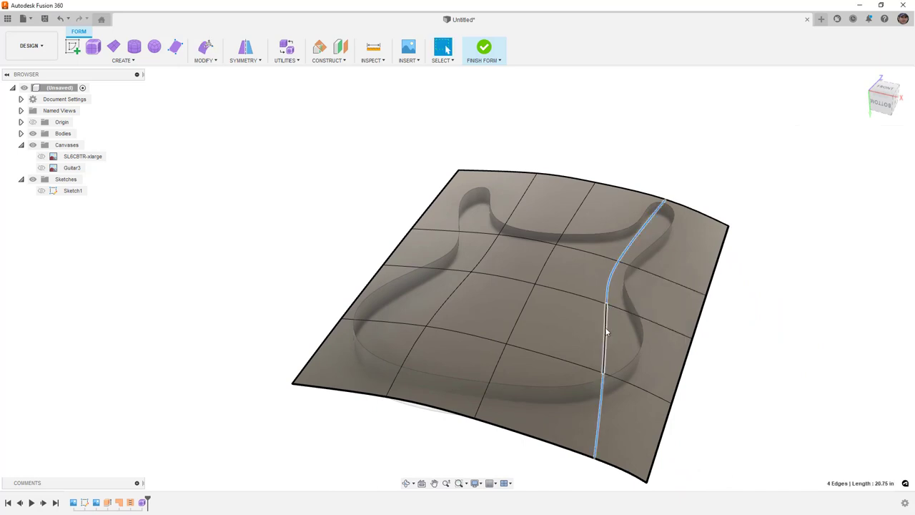
left_click(206, 60)
left_click(218, 93)
left_click_drag(650, 239, 680, 245)
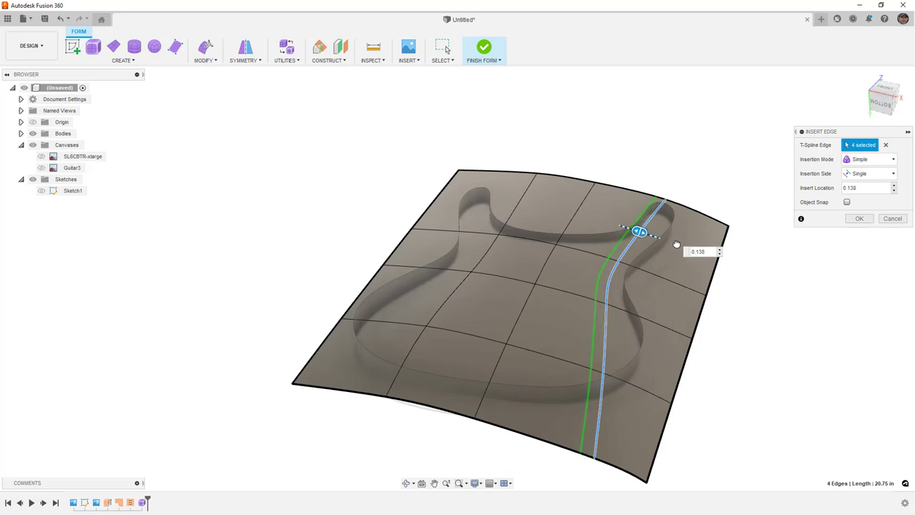
left_click(854, 220)
Examine the form's highlights in the Shaded visual style from the front
mouse_move(620, 327)
middle_mouse_down("shift")
mouse_move(624, 303)
mouse_move(623, 315)
middle_mouse_up("shift")
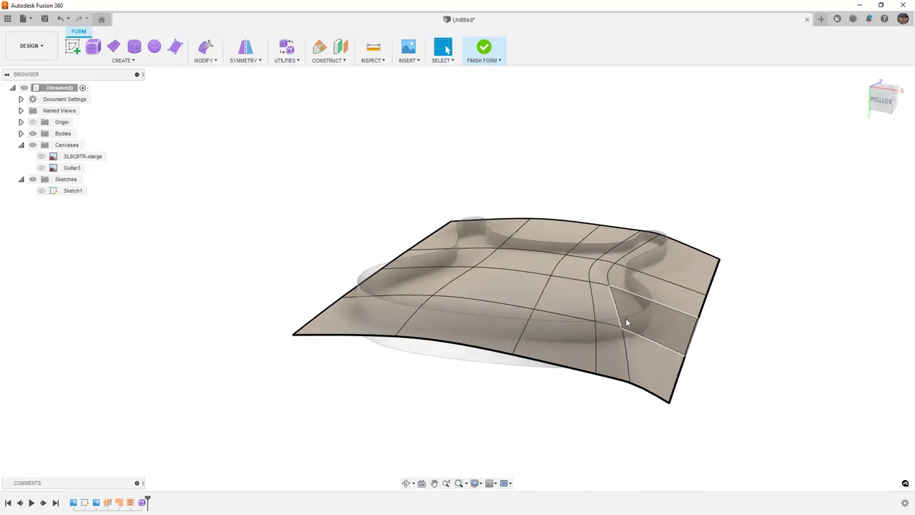
key("ctrl+4")
middle_click_drag(731, 303, 719, 347, "shift")
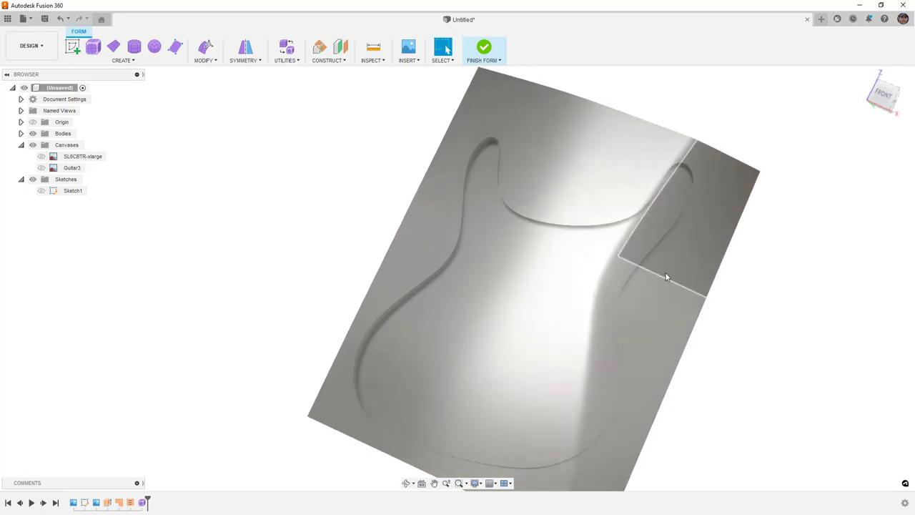
Slide the newly inserted edge loop toward the right-hand bevel edge with a slide location of 0.069
scroll(668, 277, "down", 2)
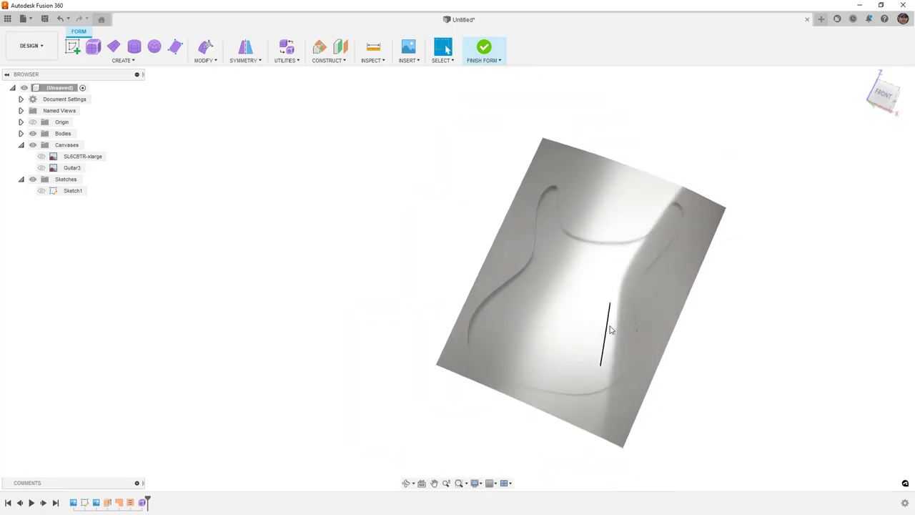
left_click(206, 63)
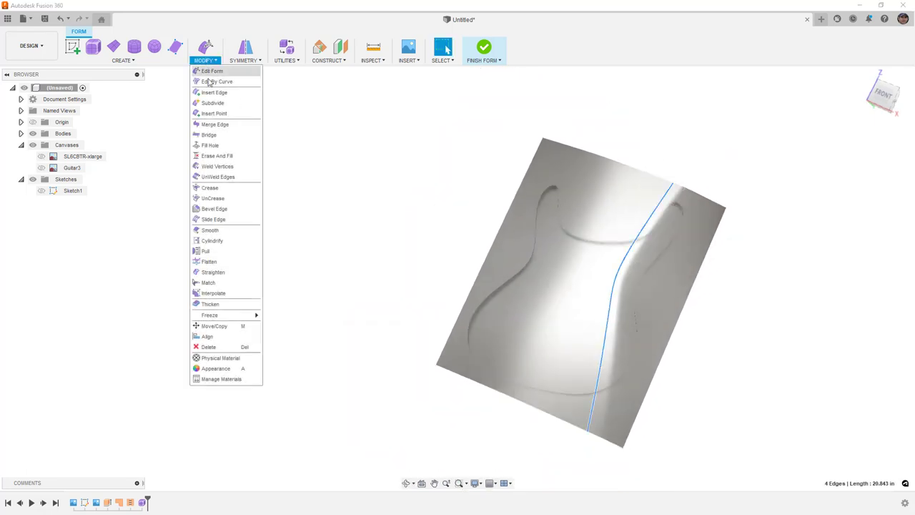
left_click(214, 216)
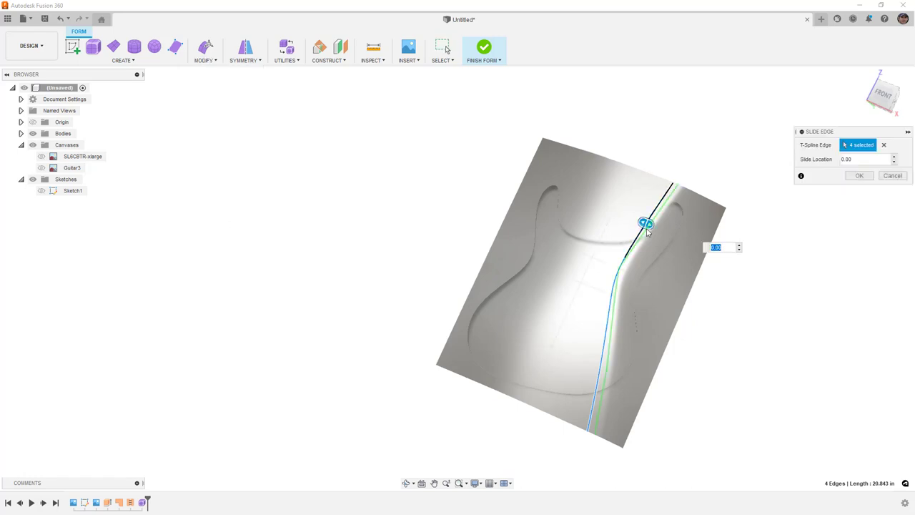
left_click_drag(645, 224, 644, 224)
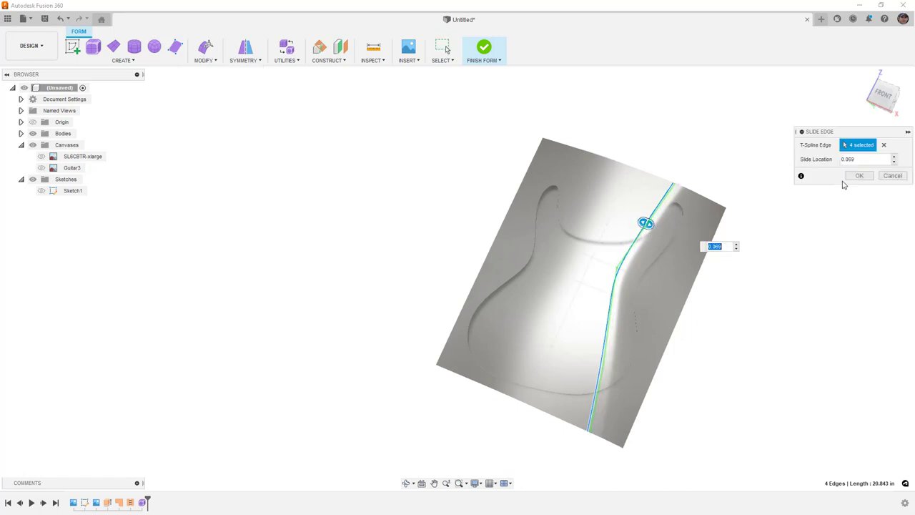
left_click(857, 177)
Check the surface highlights in the Shaded visual style and return to Shaded with Visible Edges Only
middle_click_drag(663, 288, 666, 272, "shift")
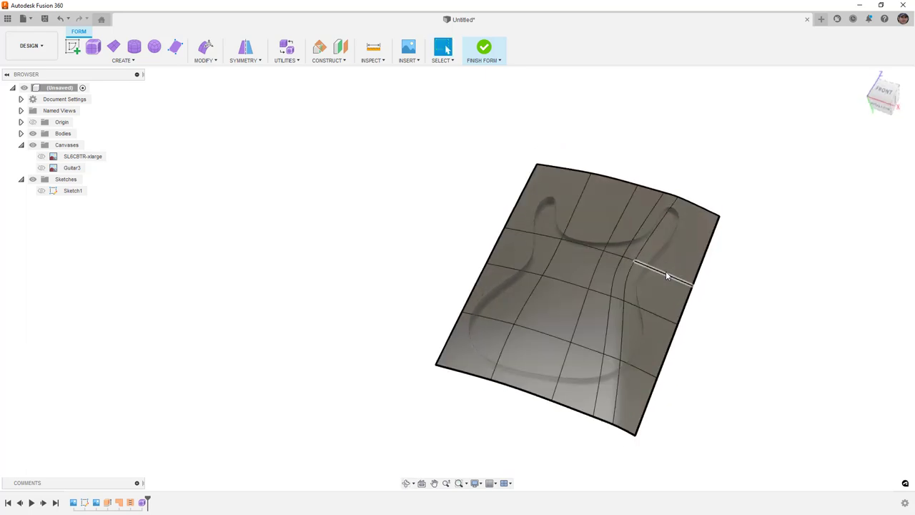
left_click(478, 484)
mouse_move(526, 412)
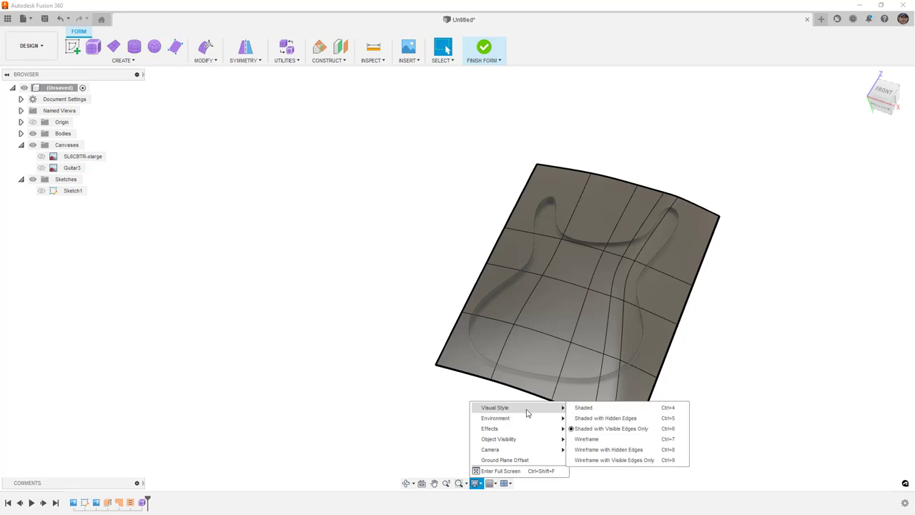
left_click(609, 409)
mouse_move(692, 407)
middle_mouse_down("shift")
mouse_move(670, 419)
mouse_move(685, 420)
mouse_move(694, 398)
middle_mouse_up("shift")
key("ctrl+6")
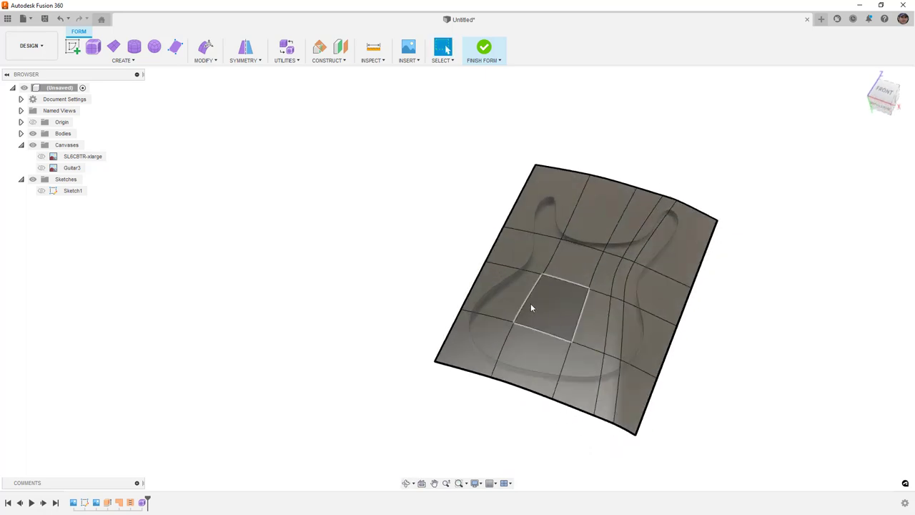
Insert a simple, single-sided edge loop inward of the left-hand bevel edge at insert location about -0.192
double_click(526, 305)
left_click(213, 61)
left_click(223, 94)
left_click_drag(576, 209, 612, 226)
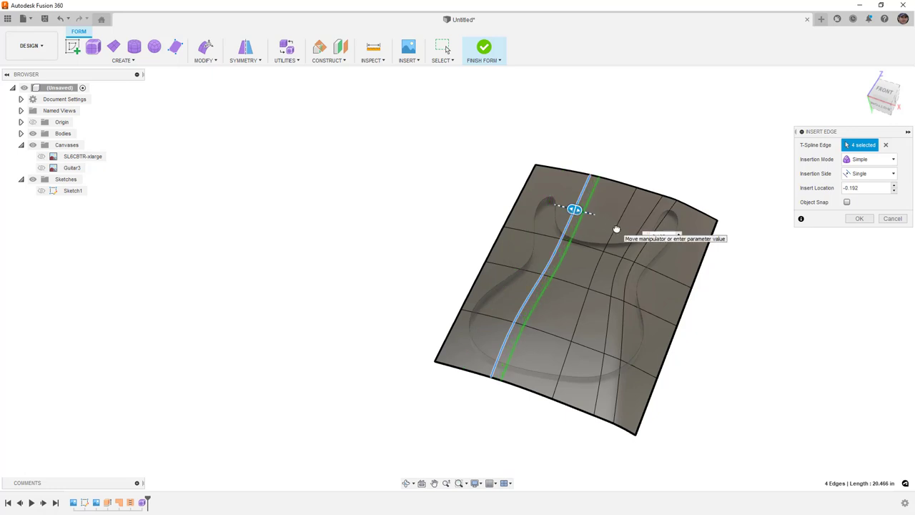
left_click(853, 219)
Select the left-hand bevel edge loop in Edit Form and move it slightly toward the guitar's back
middle_click_drag(619, 302, 548, 270, "shift")
scroll(547, 275, "up", 5)
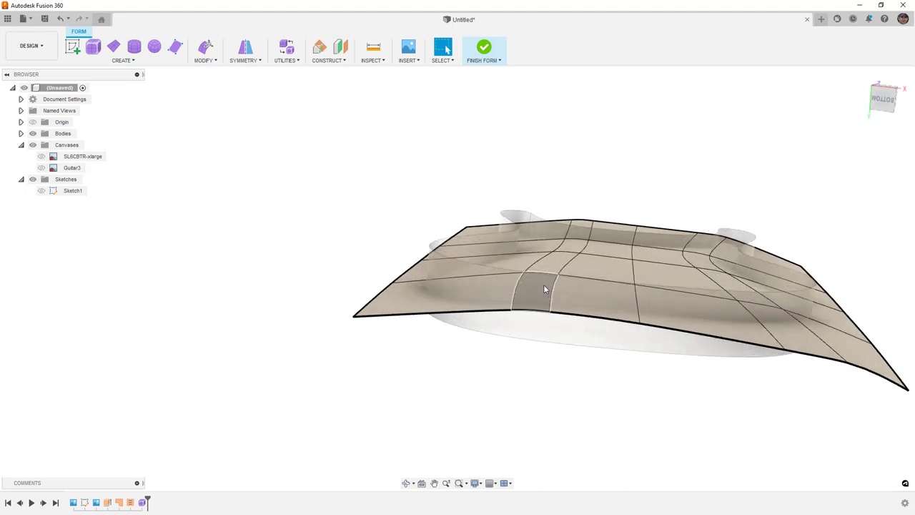
double_click(517, 290)
left_click(205, 47)
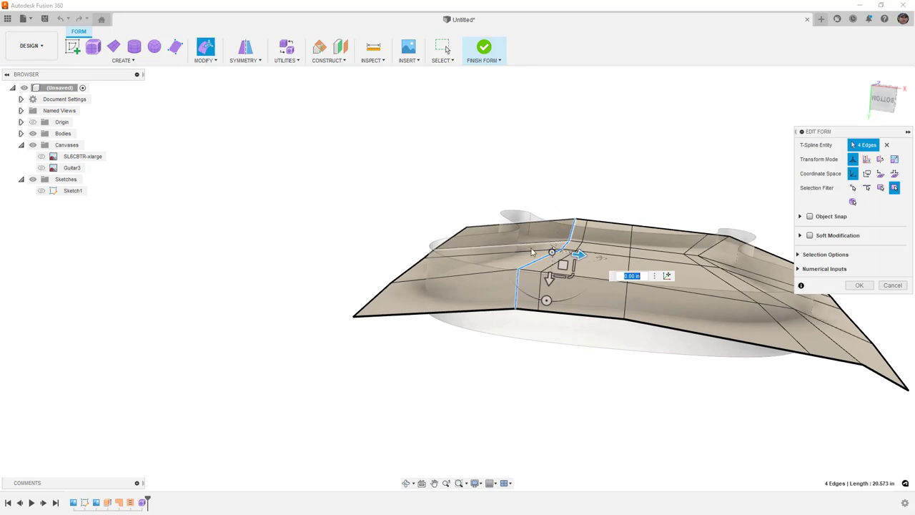
scroll(561, 259, "up", 3)
left_click_drag(564, 258, 562, 260)
Move the right-hand bevel edge loop 0.03 in outward and 0.035 in toward the guitar's back
middle_click_drag(654, 309, 410, 290)
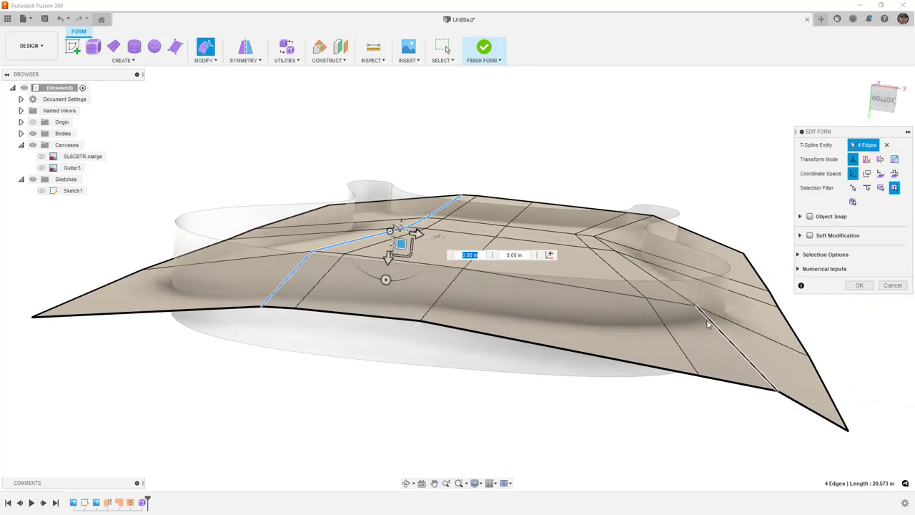
double_click(711, 324)
left_click_drag(665, 276, 668, 280)
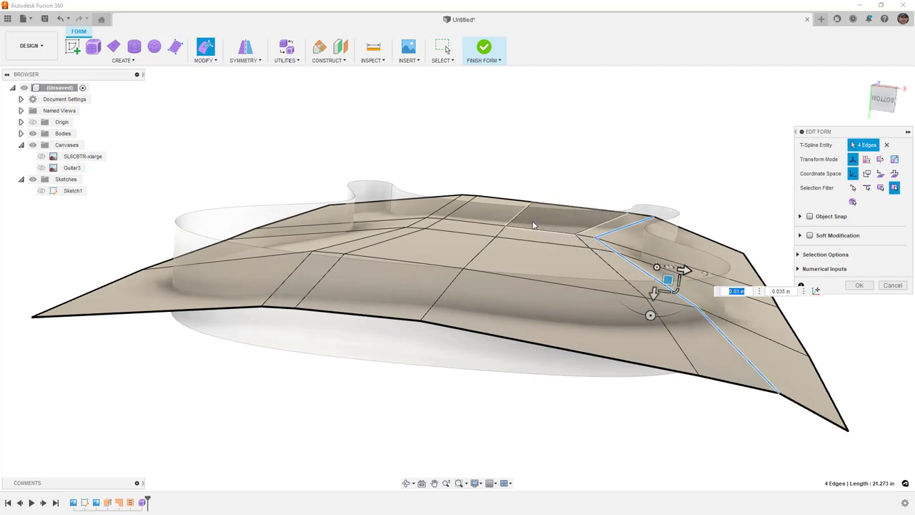
Lower the two adjacent left-hand bevel vertices on the lower cross edge toward the guitar's back, the inner one by 0.036 in
scroll(310, 255, "up", 3)
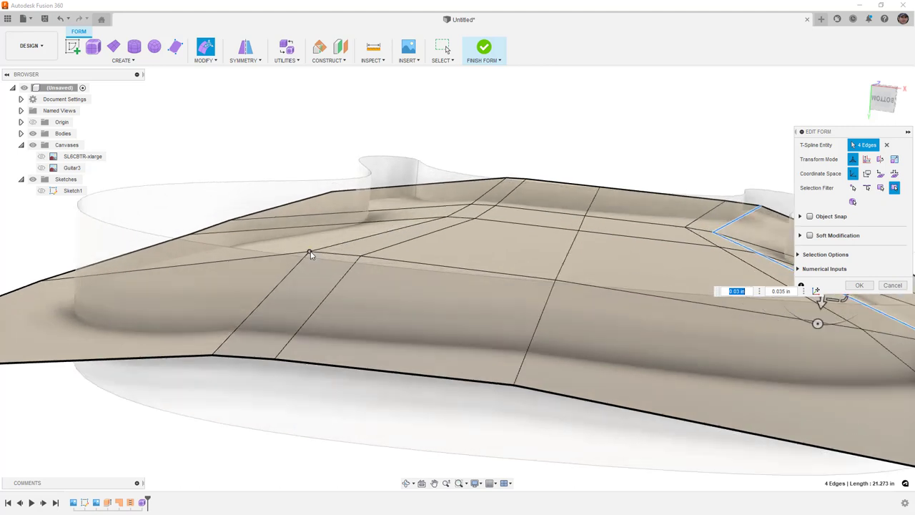
left_click(310, 253)
left_click_drag(321, 264, 372, 269)
left_click(361, 256)
left_click(361, 256)
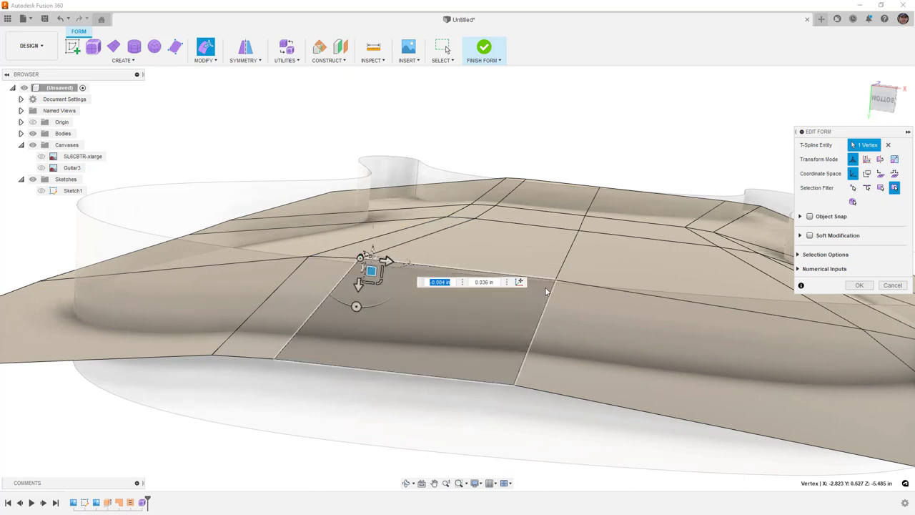
Move the center-line edge between the upper and middle cross edges by -0.003 in and -0.024 in, and slightly adjust its middle-cross-edge vertex
middle_click_drag(589, 273, 767, 278, "shift")
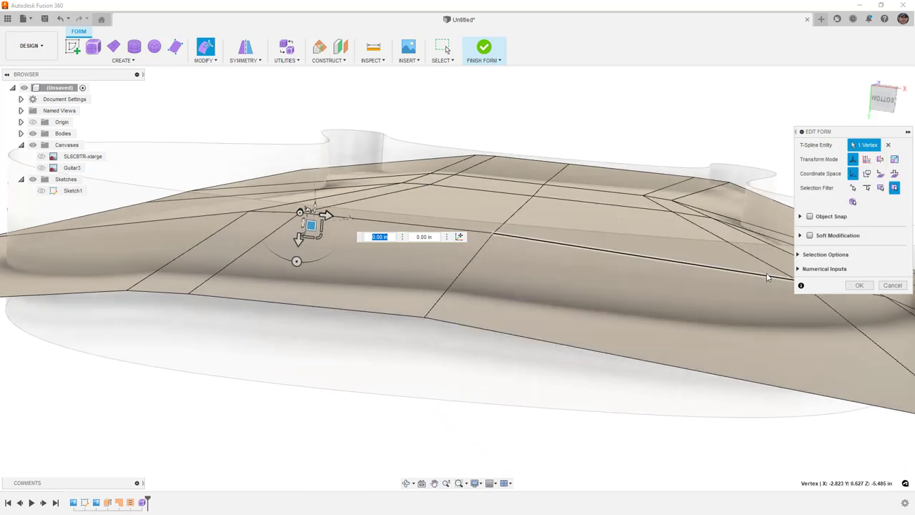
left_click(538, 193)
scroll(538, 192, "up", 2)
left_click_drag(547, 202, 548, 204)
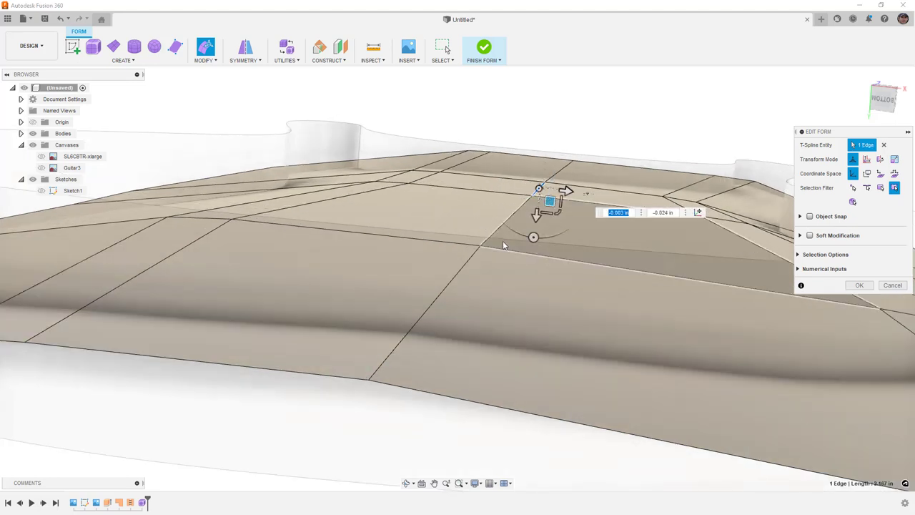
left_click(533, 196)
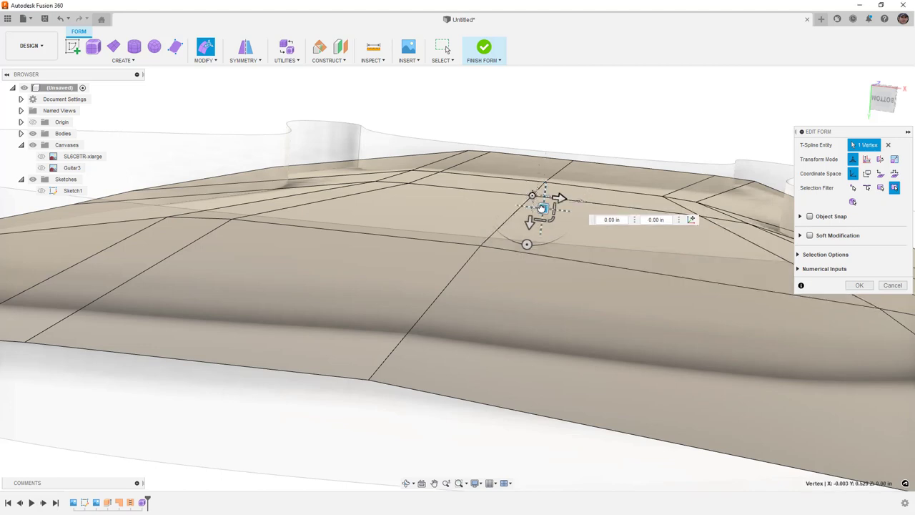
left_click_drag(541, 208, 541, 207)
scroll(510, 213, "down", 4)
middle_click_drag(493, 221, 483, 246, "shift")
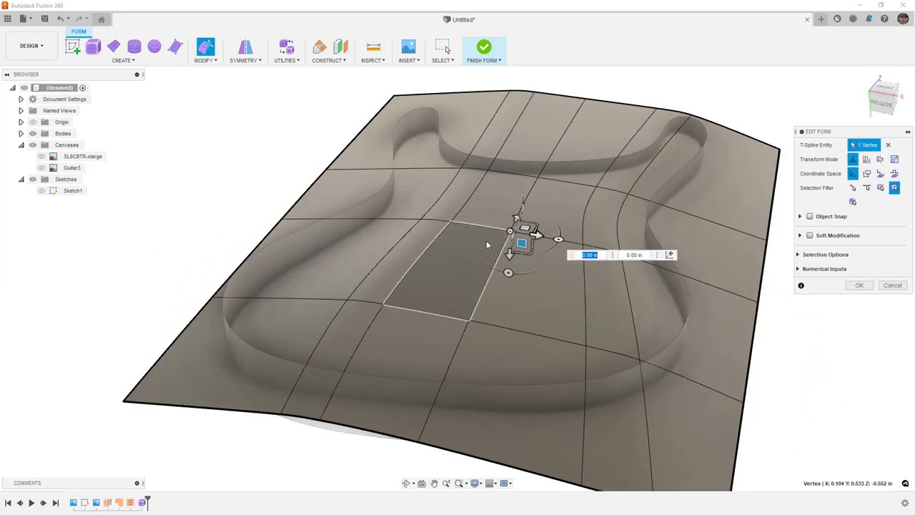
scroll(487, 239, "down", 5)
middle_click_drag(540, 286, 527, 329, "shift")
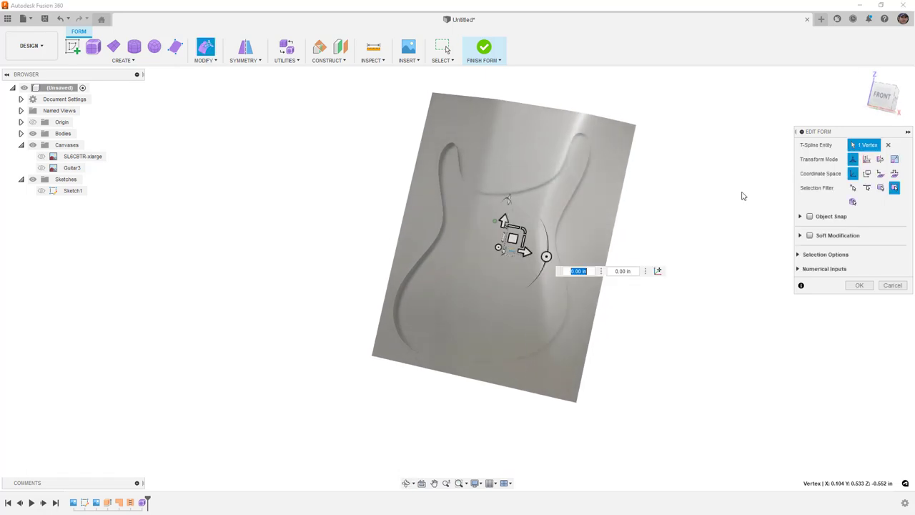
Switch the form to box display in the front view and accept the Edit Form changes
left_click(884, 97)
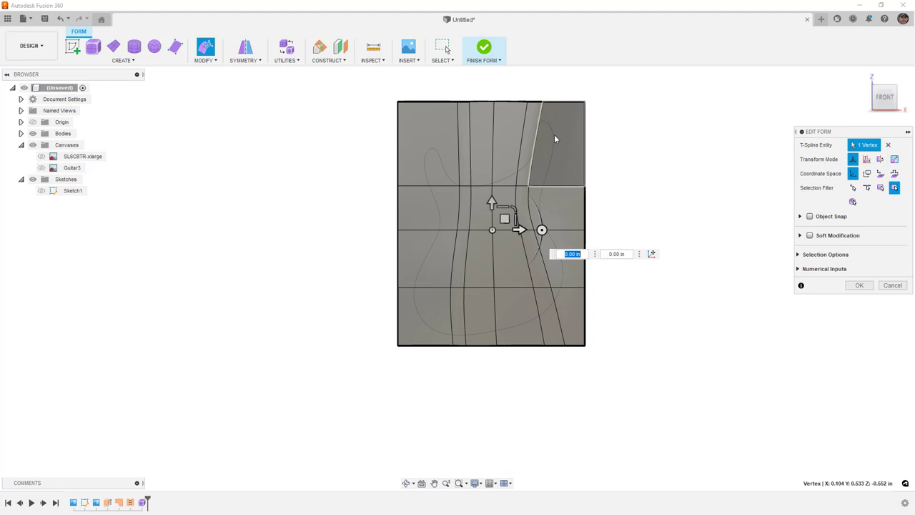
scroll(555, 138, "up", 2)
left_click(570, 193)
key("alt+1")
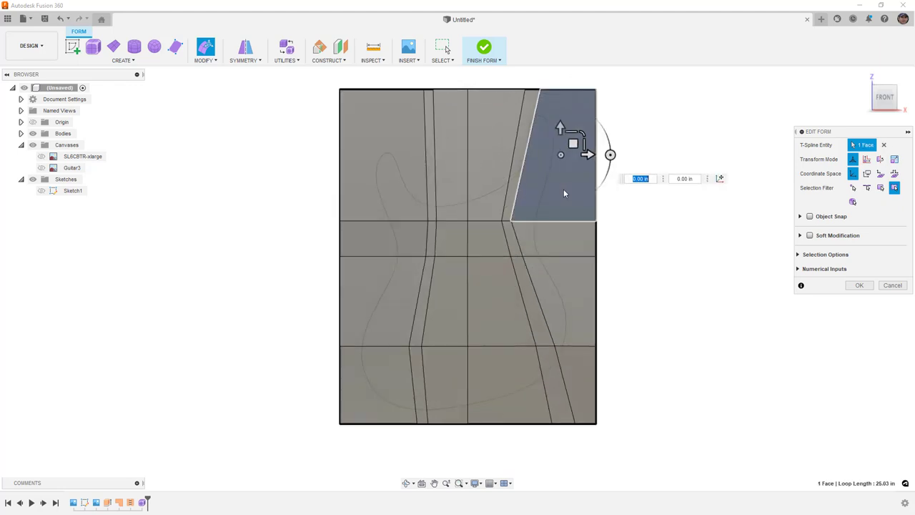
left_click(674, 231)
left_click(846, 285)
Insert a simple edge from the right bevel's outer vertex on the upper cross edge to the upper border, farther outward, replacing the old edge
left_click(522, 198)
scroll(523, 196, "up", 1)
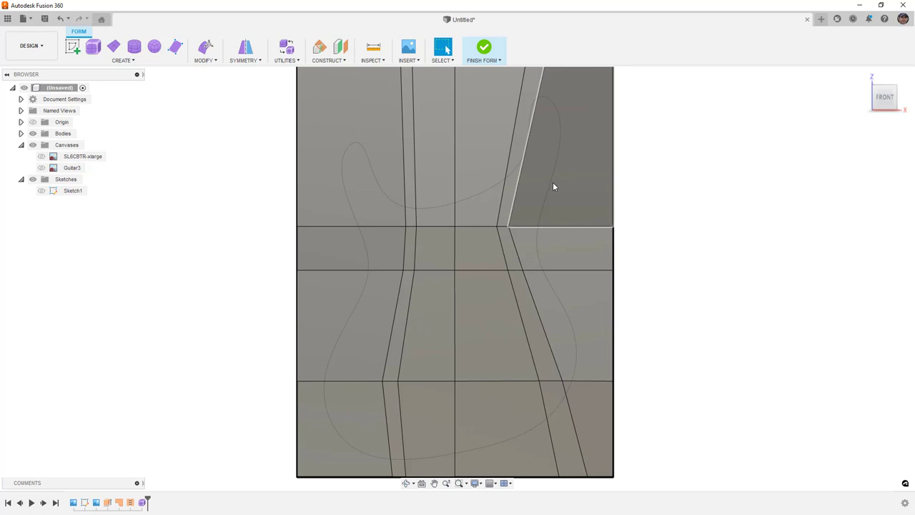
left_click(205, 60)
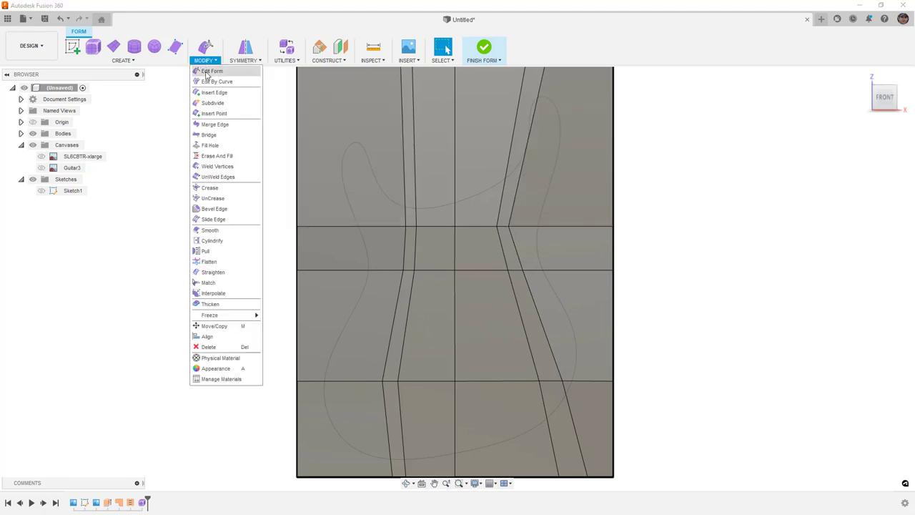
left_click(215, 112)
left_click(509, 226)
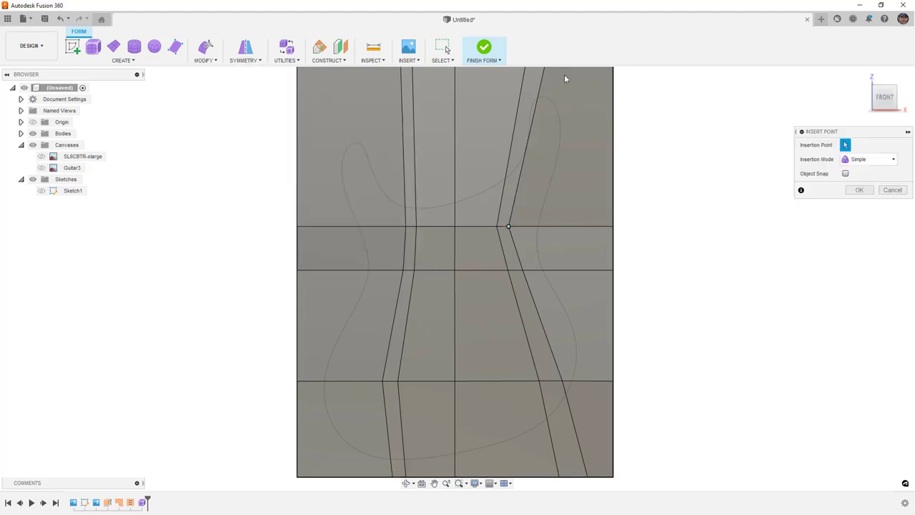
middle_click_drag(566, 80, 562, 113)
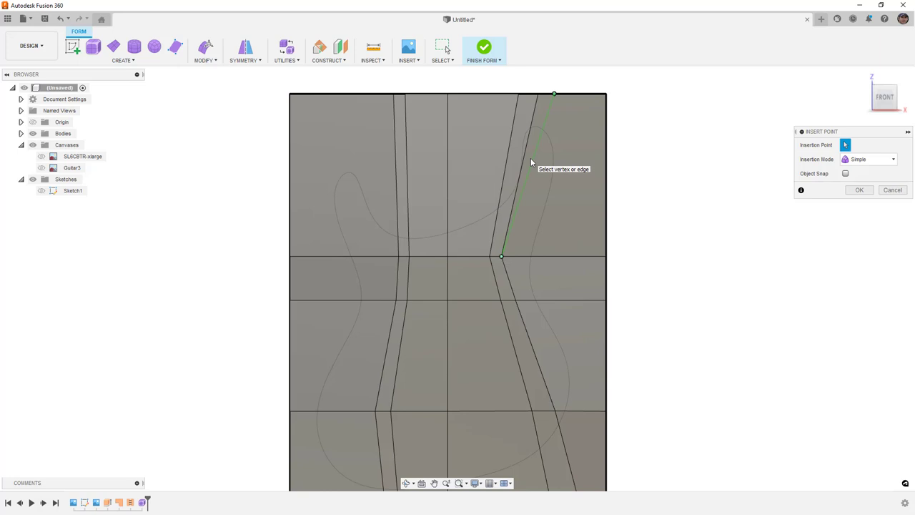
key("Return")
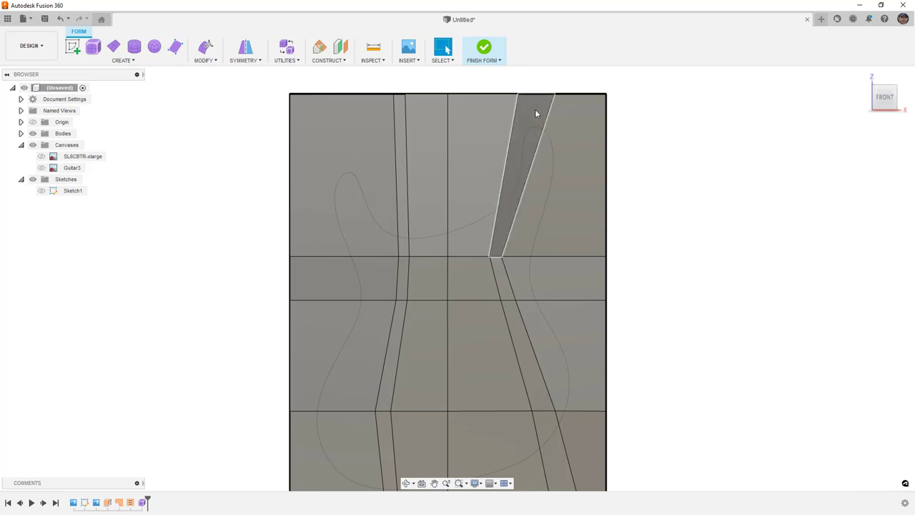
Inspect the reshaped outer bevel edge at the right horn in smooth display from an angle
key("alt+3")
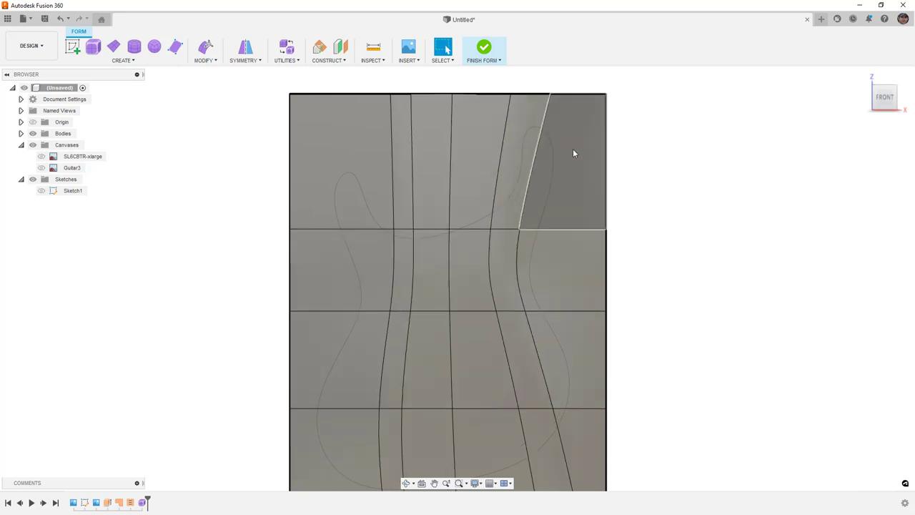
middle_click_drag(573, 147, 625, 236, "shift")
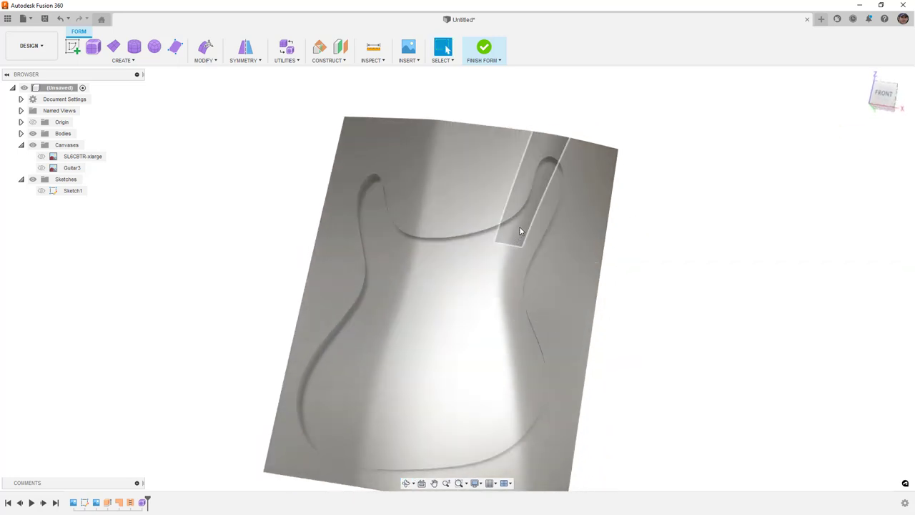
middle_click_drag(551, 187, 550, 220, "shift")
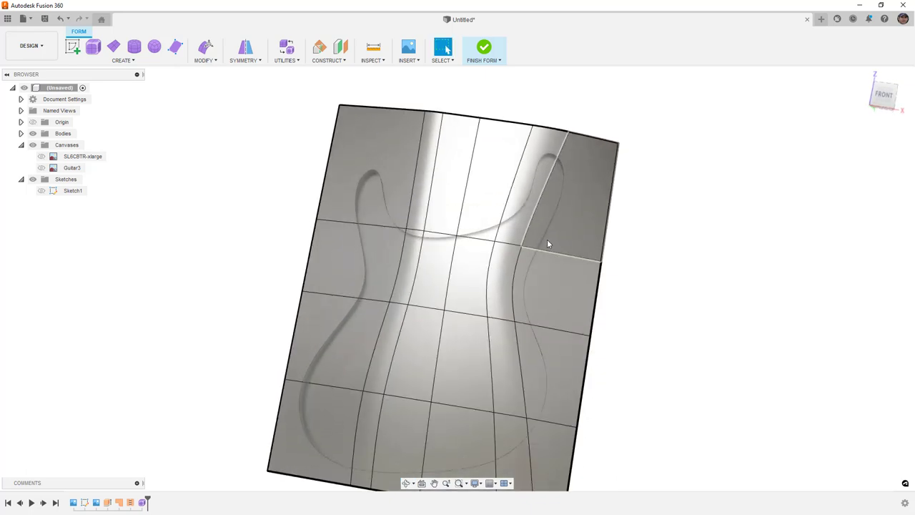
In box display, insert a simple edge from the right bevel's inner vertex on the upper cross edge straight to the upper border, replacing the slanted edge
key("ctrl+1")
left_click(885, 99)
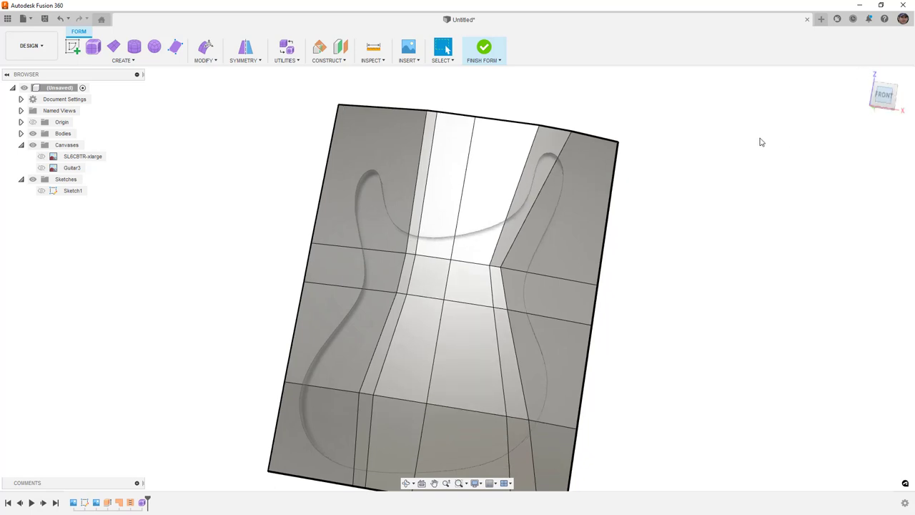
left_click(218, 62)
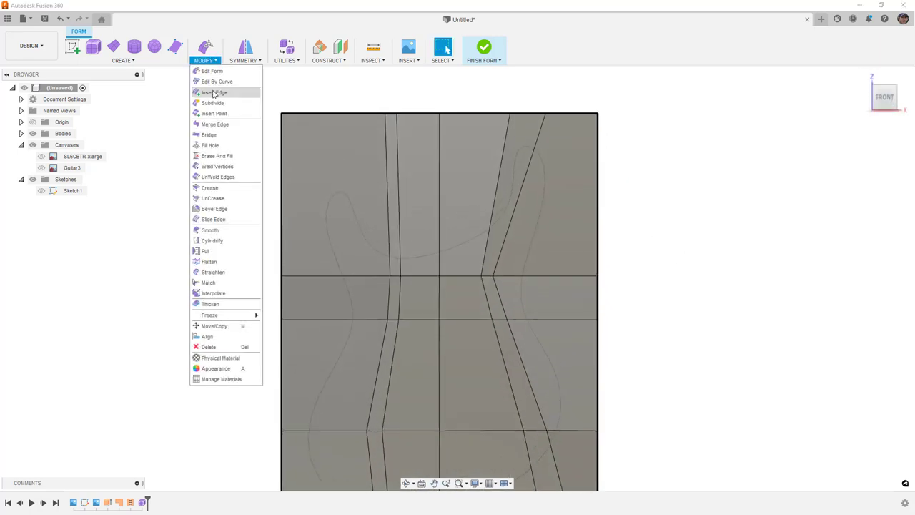
left_click(220, 118)
left_click(482, 277)
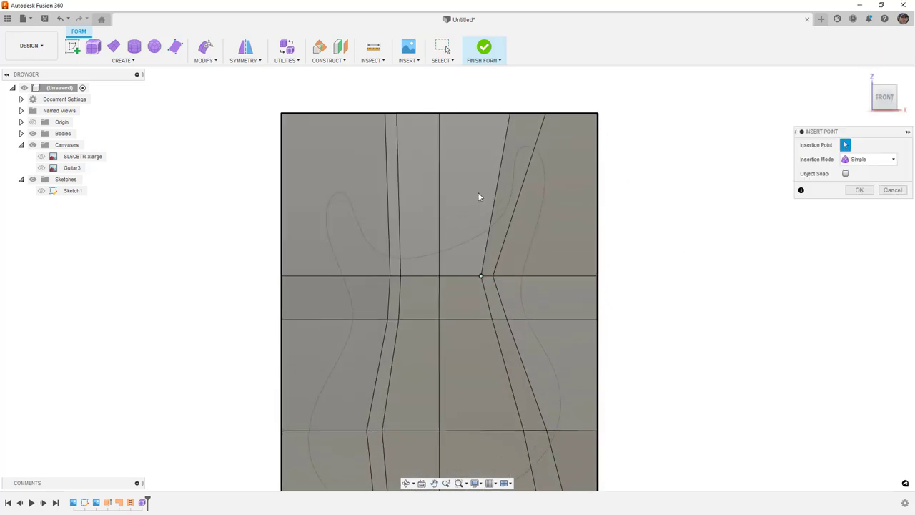
left_click(482, 115)
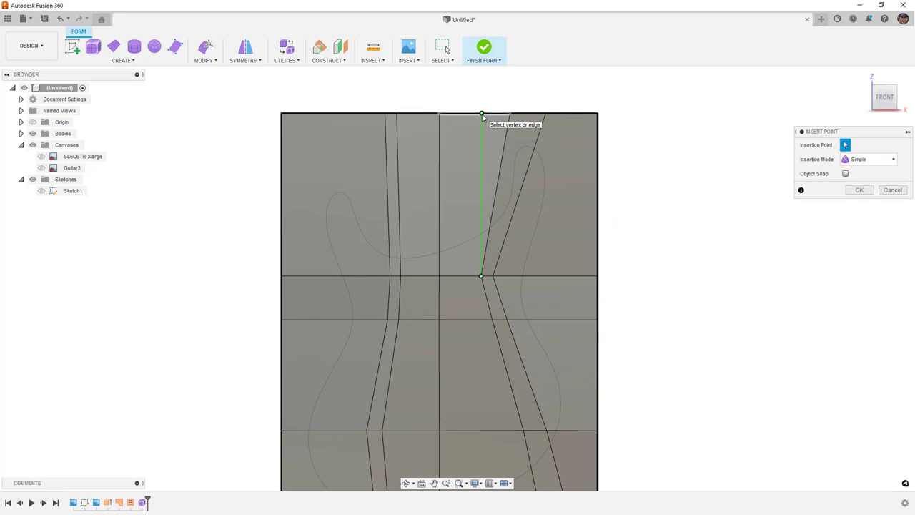
key("Return")
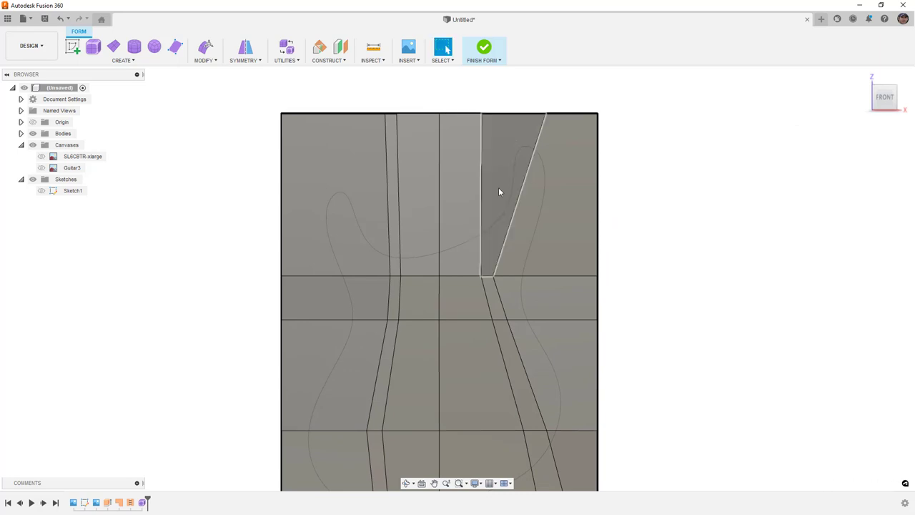
Inspect the light reflections along both bevels in smooth display, with and without the visible edges, from several angles
key("alt+3")
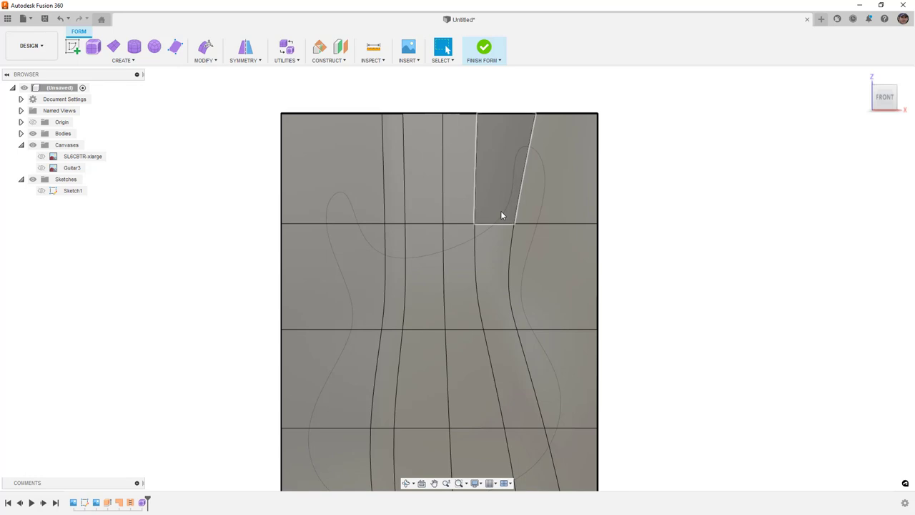
key("ctrl+4")
mouse_move(663, 289)
middle_mouse_down("shift")
mouse_move(667, 256)
mouse_move(660, 267)
middle_mouse_up("shift")
key("Escape")
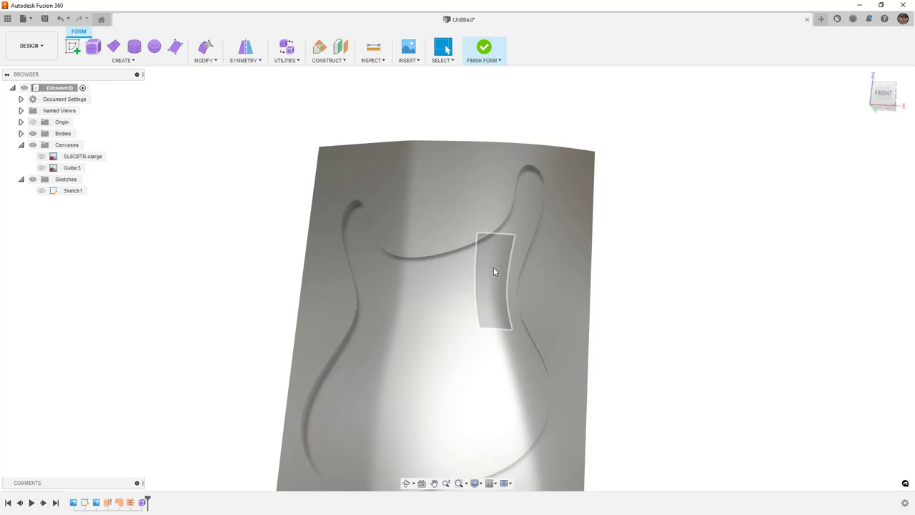
mouse_move(593, 215)
middle_mouse_down("shift")
mouse_move(599, 225)
mouse_move(583, 220)
middle_mouse_up("shift")
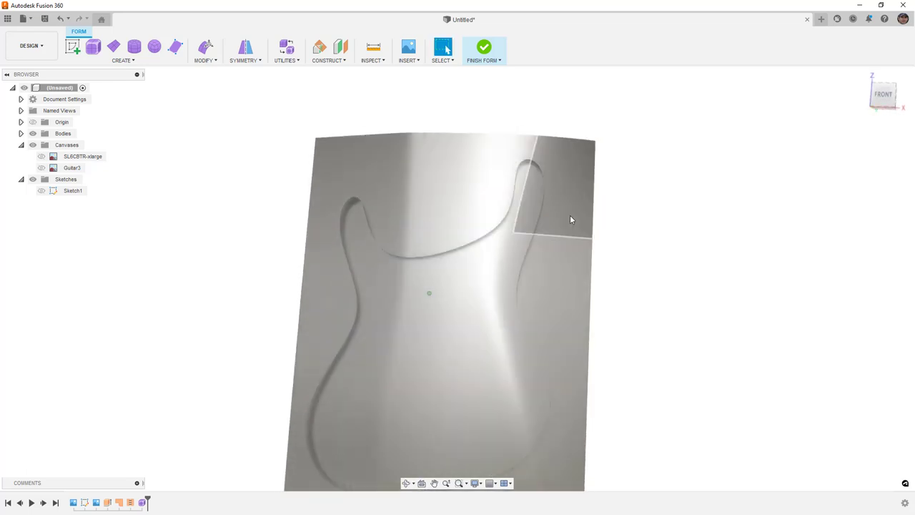
middle_click_drag(506, 244, 506, 243, "shift")
left_click_drag(505, 244, 511, 248)
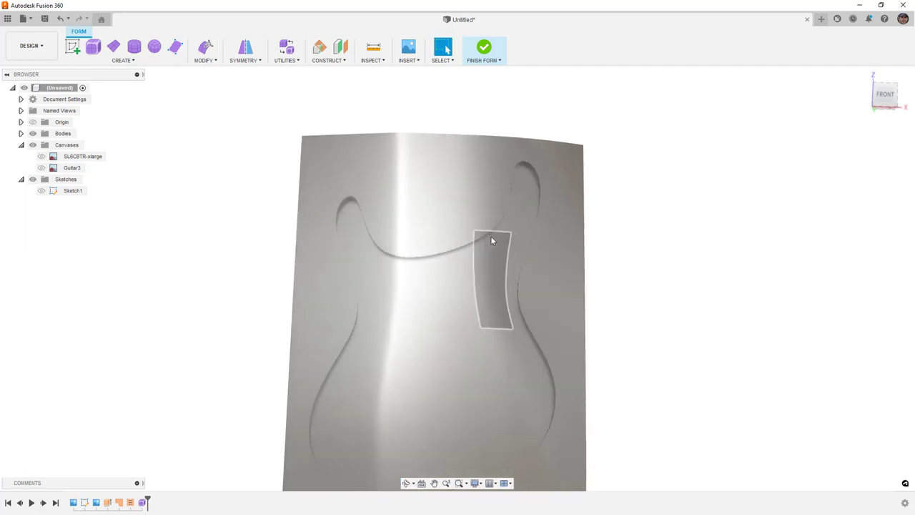
mouse_move(491, 258)
middle_mouse_down("shift")
mouse_move(500, 251)
mouse_move(493, 259)
middle_mouse_up("shift")
scroll(495, 194, "down", 3)
mouse_move(562, 269)
middle_mouse_down("shift")
mouse_move(566, 254)
mouse_move(570, 274)
middle_mouse_up("shift")
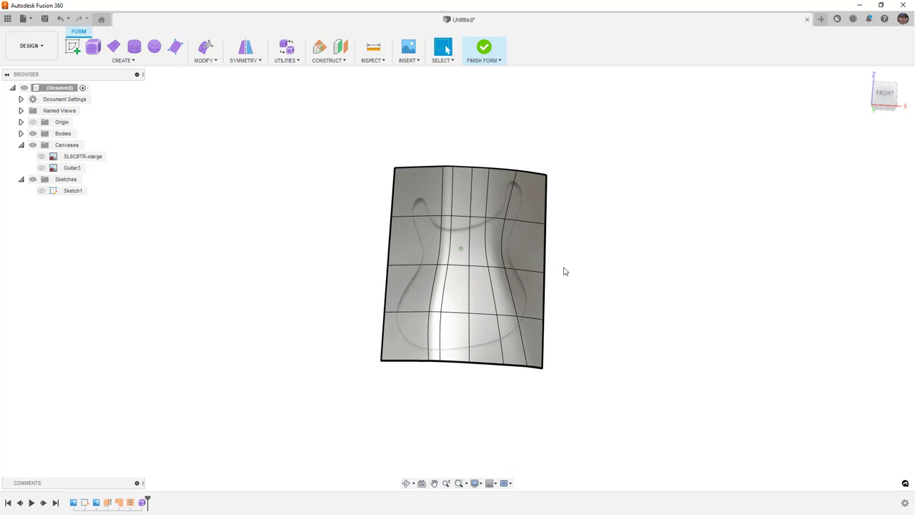
Show the SL6CBTR-xlarge canvas and view the form against it from the front
left_click(41, 157)
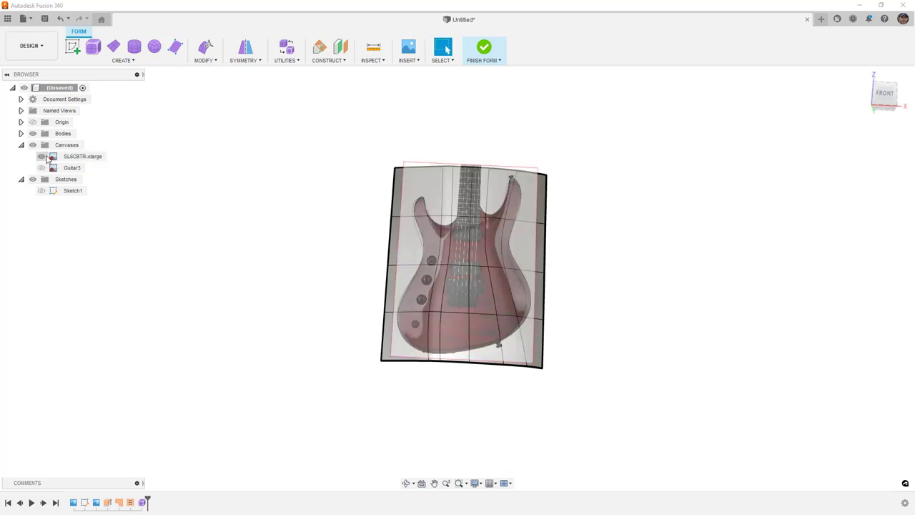
middle_click_drag(290, 223, 293, 225, "shift")
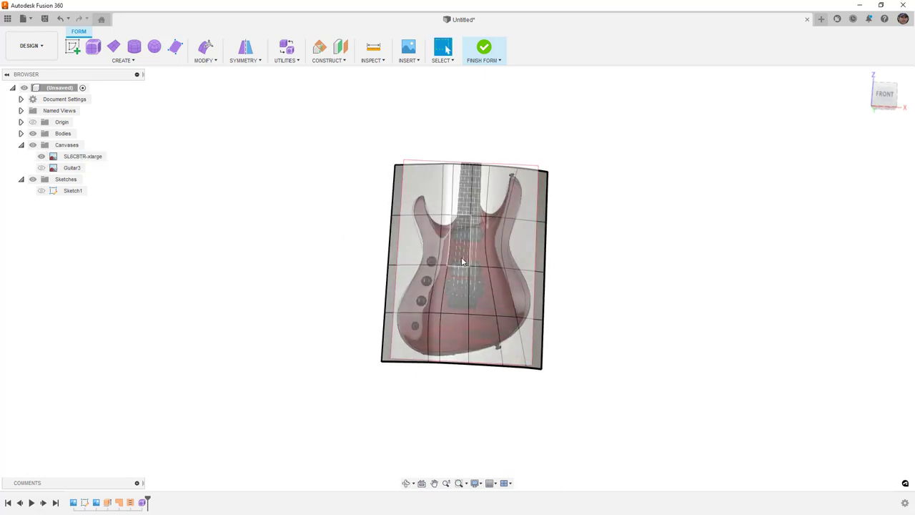
scroll(462, 261, "up", 1)
left_click(884, 94)
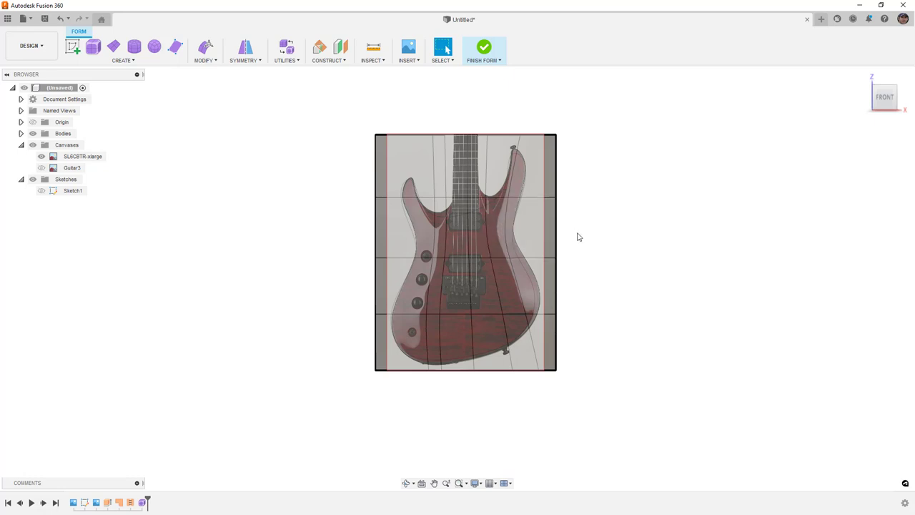
Insert a single edge in Exact mode from the form's middle cross edge toward the horns, at insert location -0.5
double_click(537, 262)
left_click(205, 56)
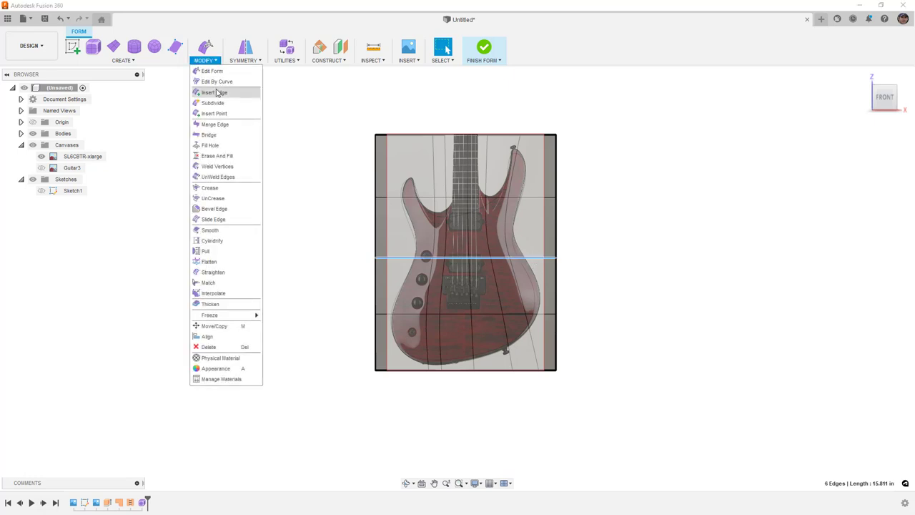
left_click(219, 91)
left_click(871, 159)
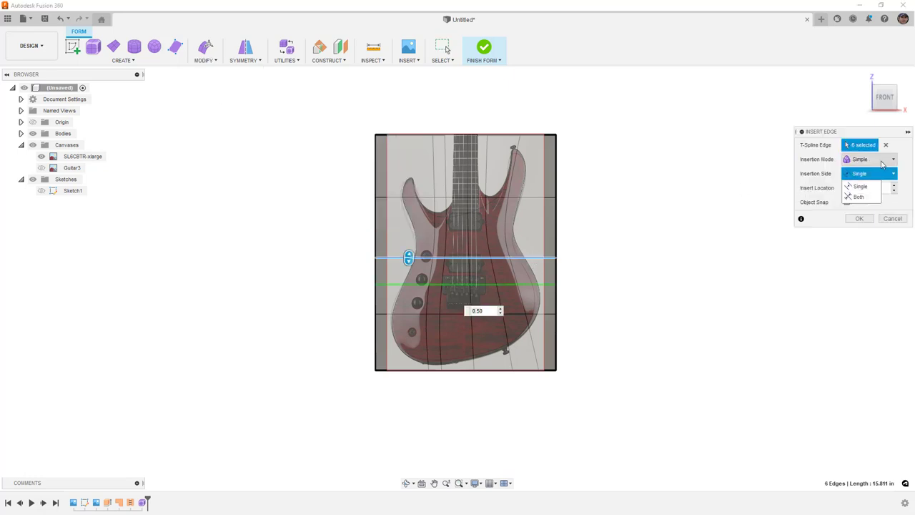
left_click(867, 184)
double_click(867, 186)
type("-")
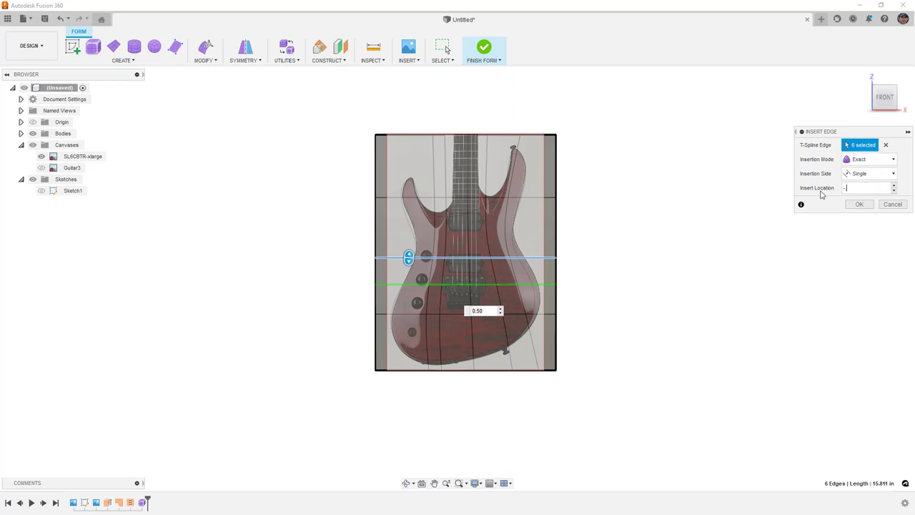
type(".5")
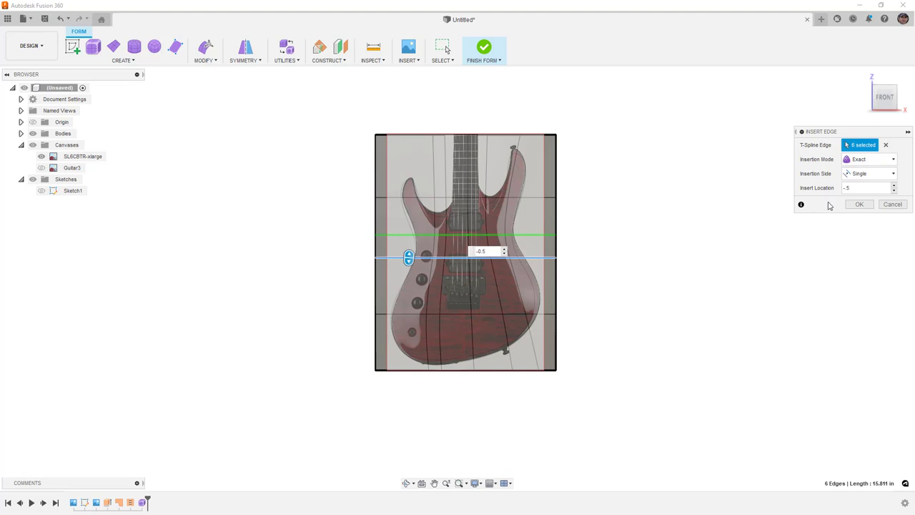
left_click(861, 204)
Hide the SL6CBTR-xlarge canvas and inspect the bevel curvature around the new cross edge from several angles
scroll(525, 242, "up", 5)
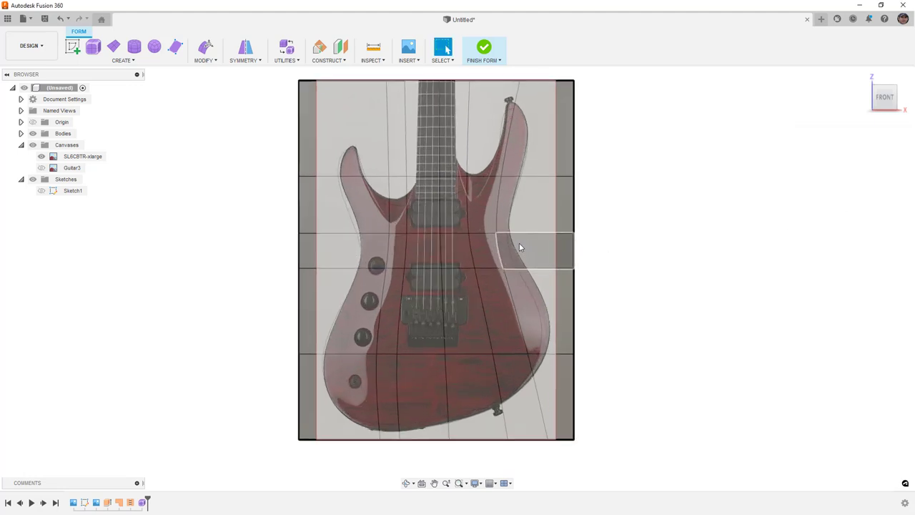
middle_click_drag(497, 273, 502, 180, "shift")
left_click(41, 158)
left_click(41, 156)
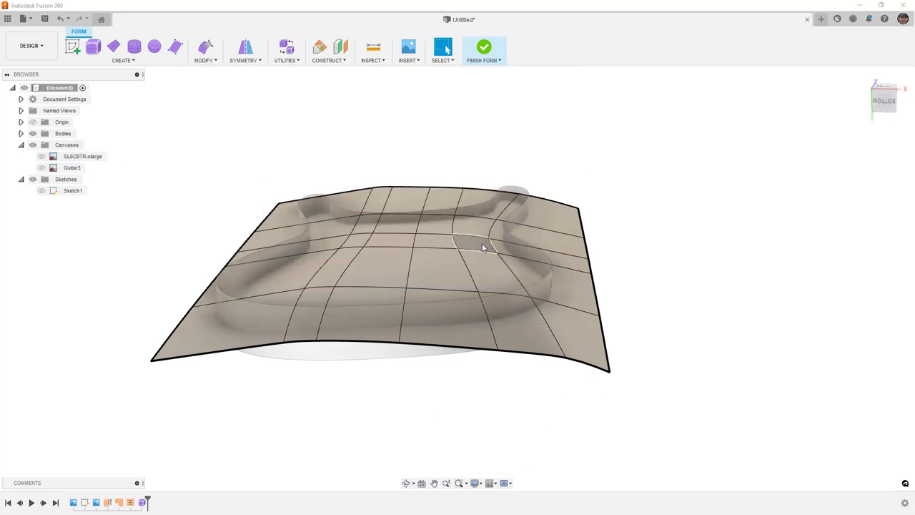
mouse_move(490, 245)
middle_mouse_down("shift")
mouse_move(482, 221)
mouse_move(422, 232)
mouse_move(477, 239)
mouse_move(479, 250)
middle_mouse_up("shift")
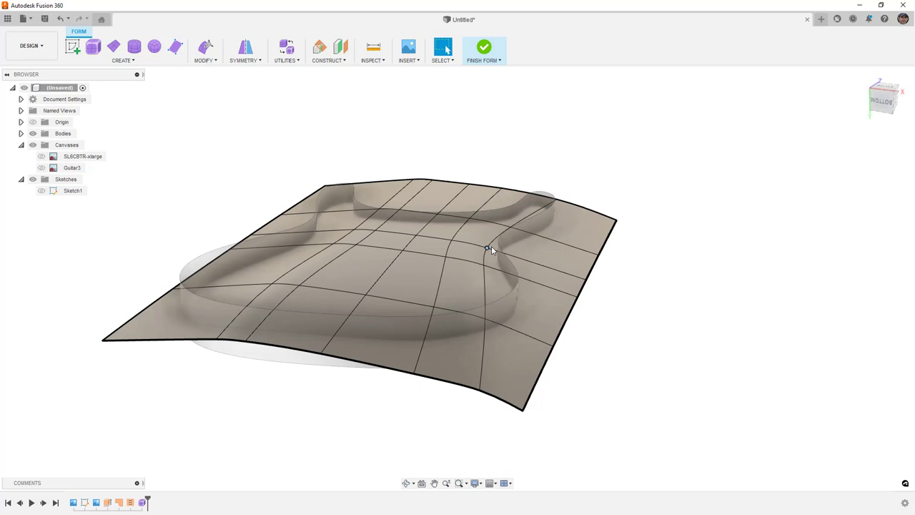
middle_click_drag(517, 252, 489, 251, "shift")
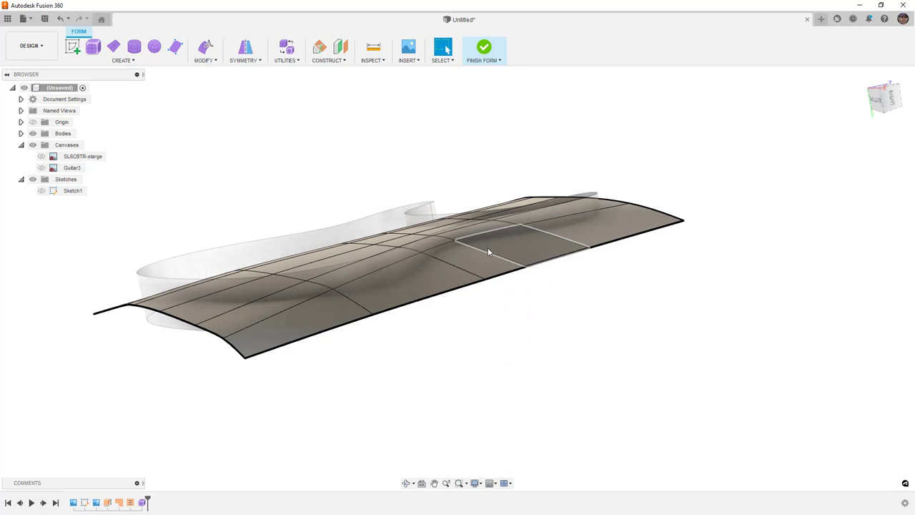
middle_click_drag(476, 251, 536, 311, "shift")
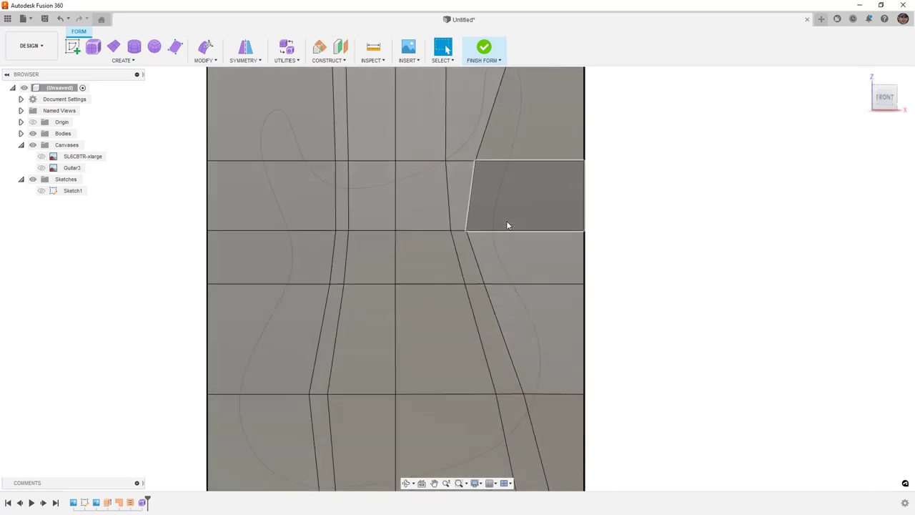
Against the SL6CBTR-xlarge canvas, insert simple points rerouting the right bevel's outer edge from the new cross edge through the next one up to the upper border
left_click(41, 157)
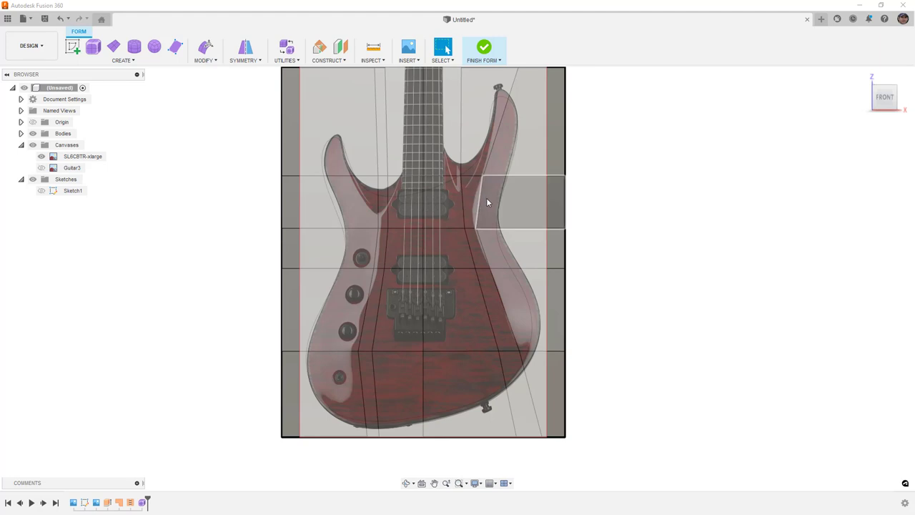
middle_click_drag(221, 149, 201, 194)
scroll(203, 193, "down", 1)
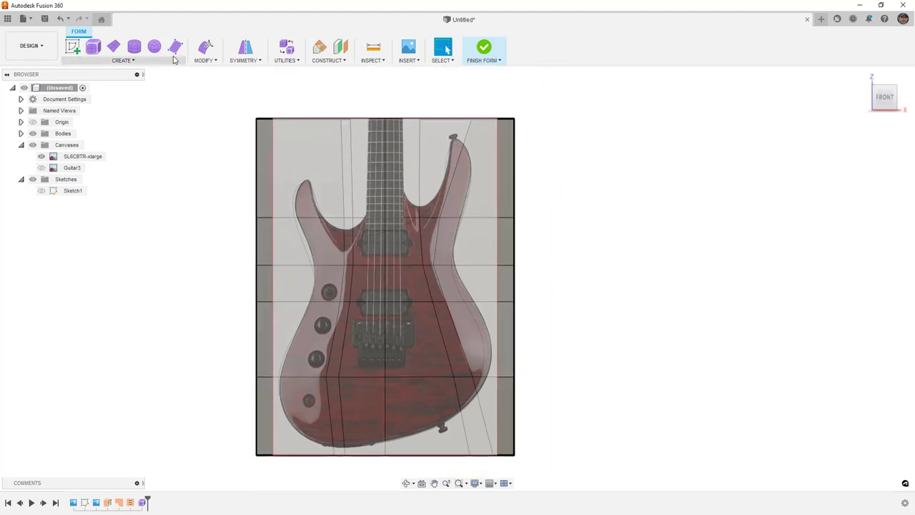
left_click(204, 60)
left_click(219, 114)
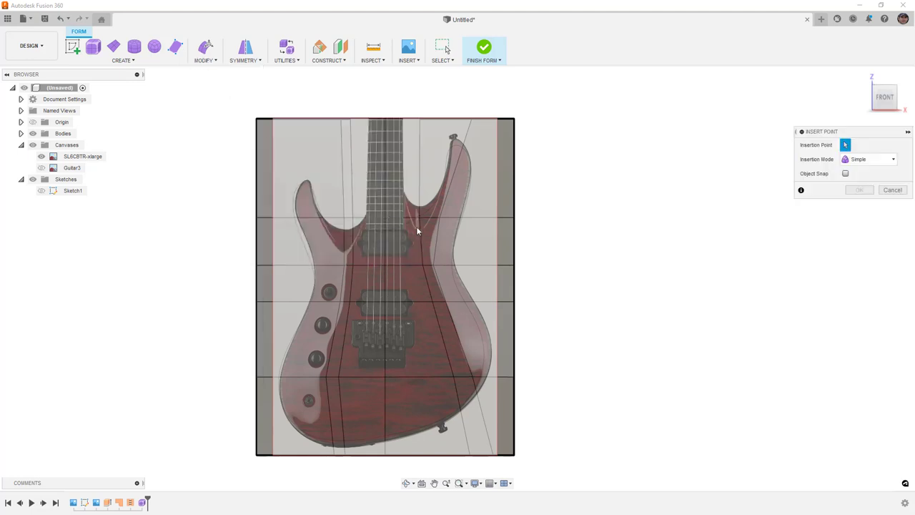
left_click(436, 241)
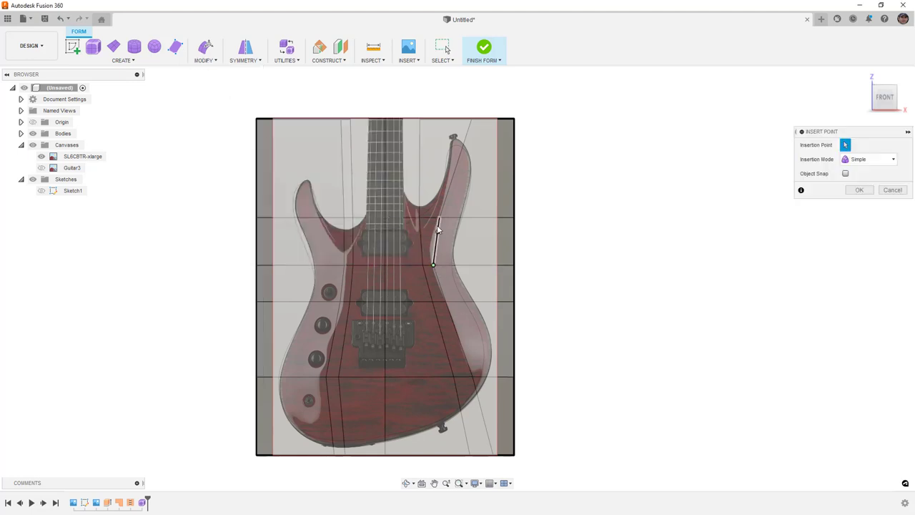
scroll(435, 219, "up", 4)
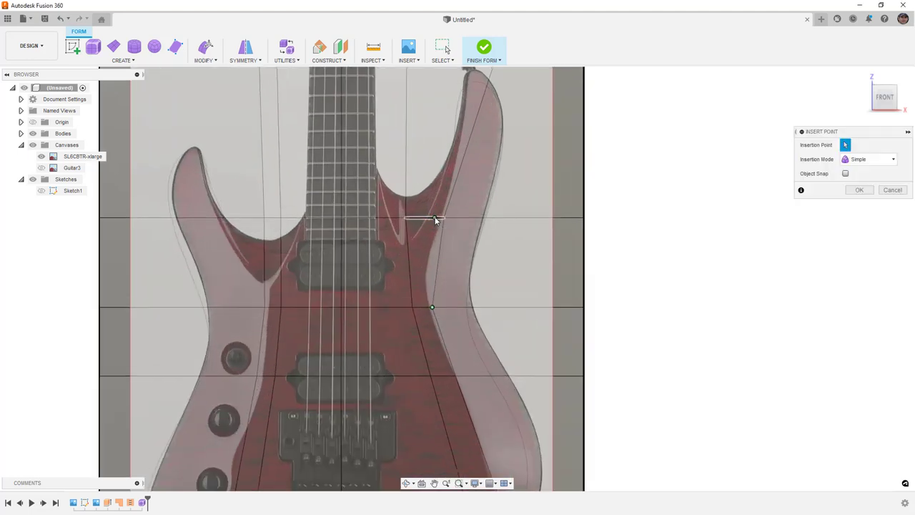
middle_click_drag(474, 138, 438, 239)
scroll(438, 238, "down", 1)
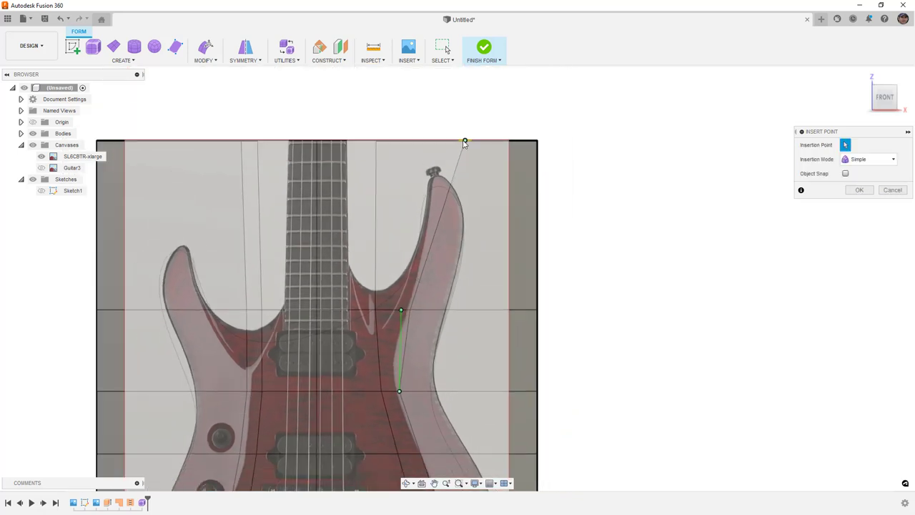
left_click(465, 141)
key("Return")
Delete the old outer bevel edges beside the rerouted ones at the right horn and return the form to smooth display
double_click(426, 262)
key("Delete")
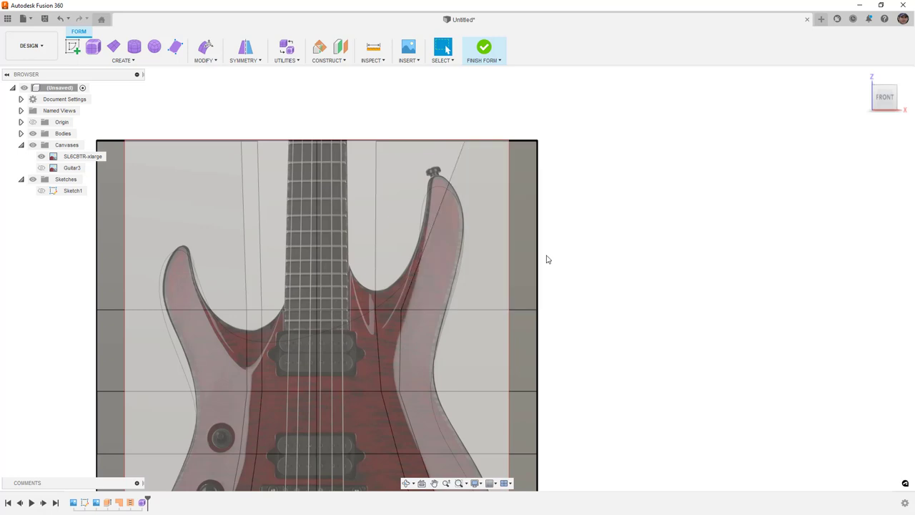
scroll(558, 260, "down", 2)
key("alt+3")
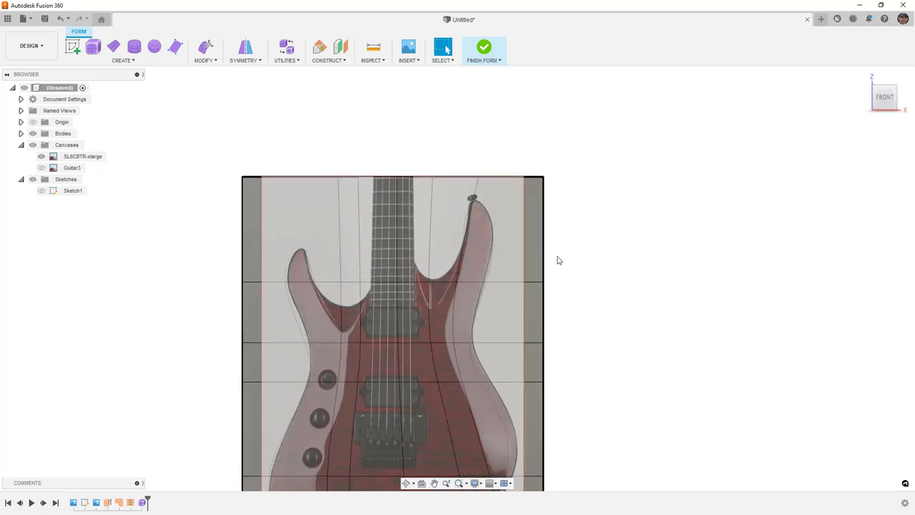
Hide the visible edges and the SL6CBTR-xlarge canvas, and examine the light reflections along both bevels
key("ctrl+z")
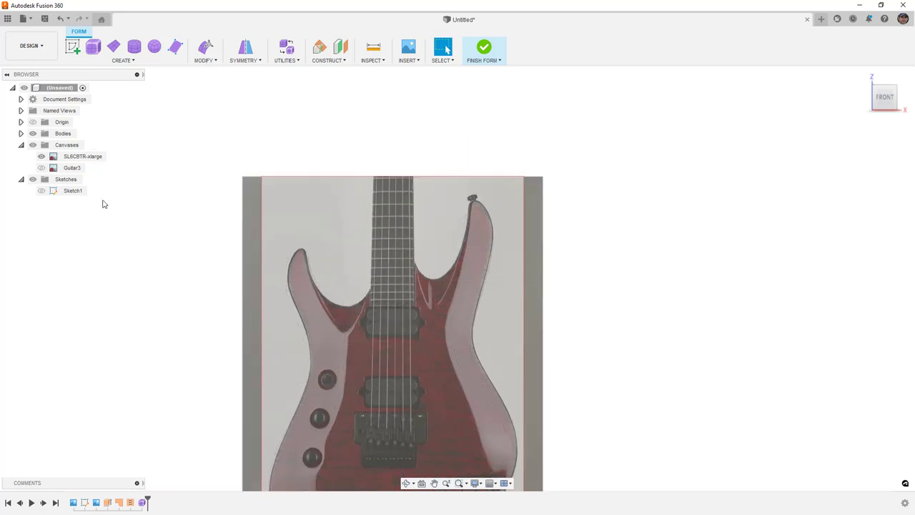
left_click(42, 156)
mouse_move(398, 312)
middle_mouse_down("shift")
mouse_move(397, 276)
mouse_move(397, 303)
middle_mouse_up("shift")
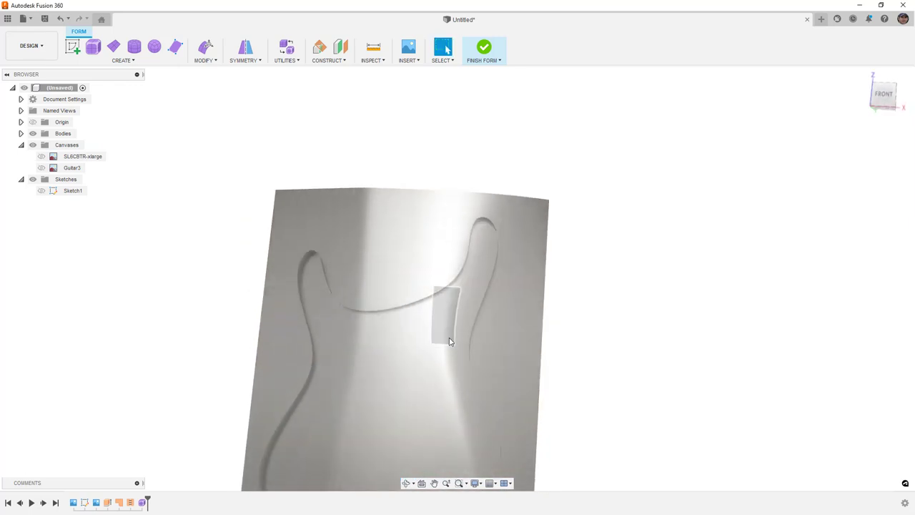
middle_click_drag(448, 328, 448, 290)
scroll(447, 293, "down", 1)
Apply Make Uniform to the form body
left_click(285, 62)
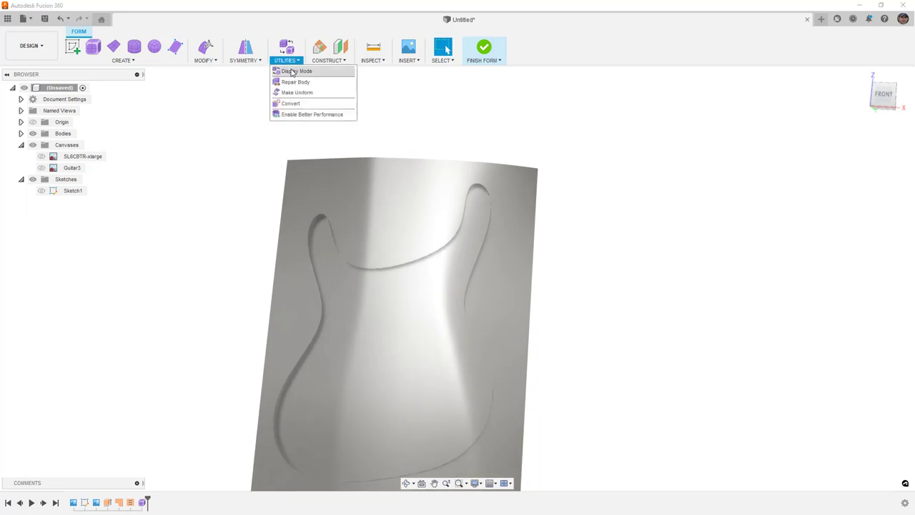
left_click(301, 93)
left_click(450, 362)
left_click(860, 161)
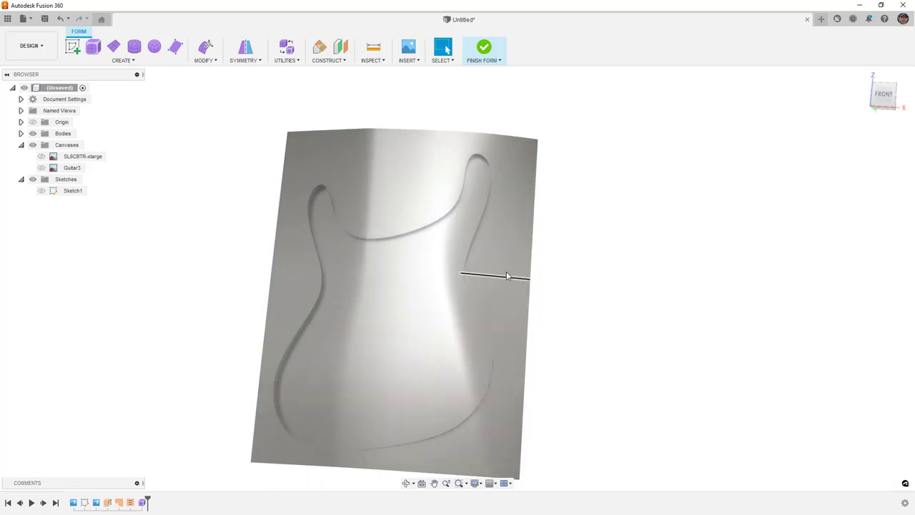
Inspect the form's edge flow and reflections with visible edges, comparing smooth and box display from several angles
middle_click_drag(387, 271, 387, 242, "shift")
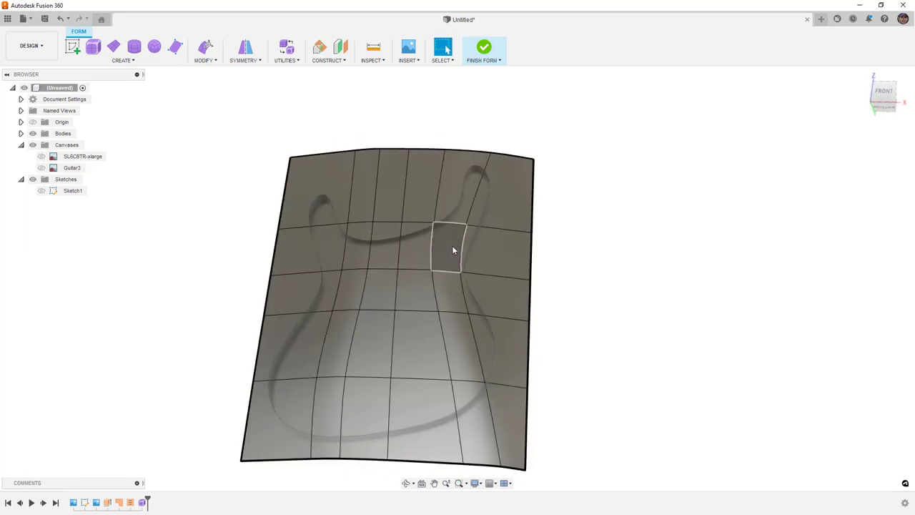
middle_click_drag(377, 245, 384, 263, "shift")
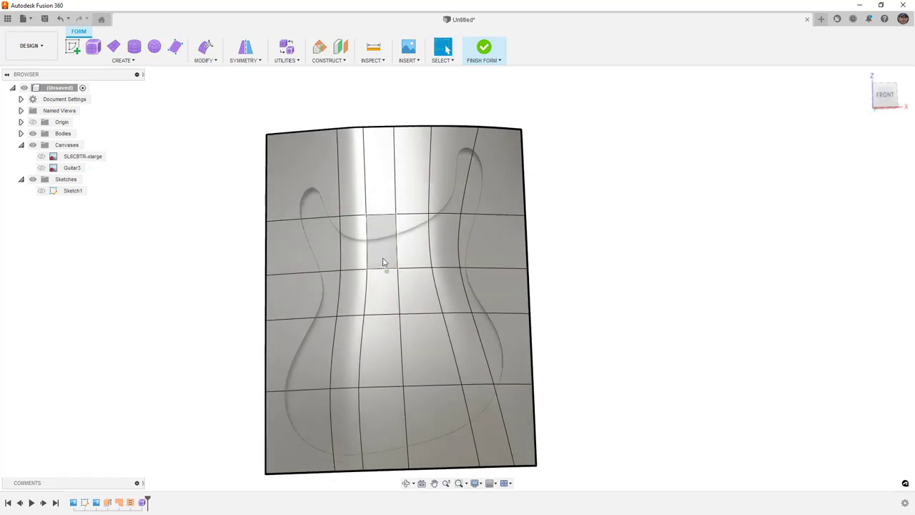
mouse_move(594, 253)
middle_mouse_down("shift")
mouse_move(590, 234)
mouse_move(592, 252)
middle_mouse_up("shift")
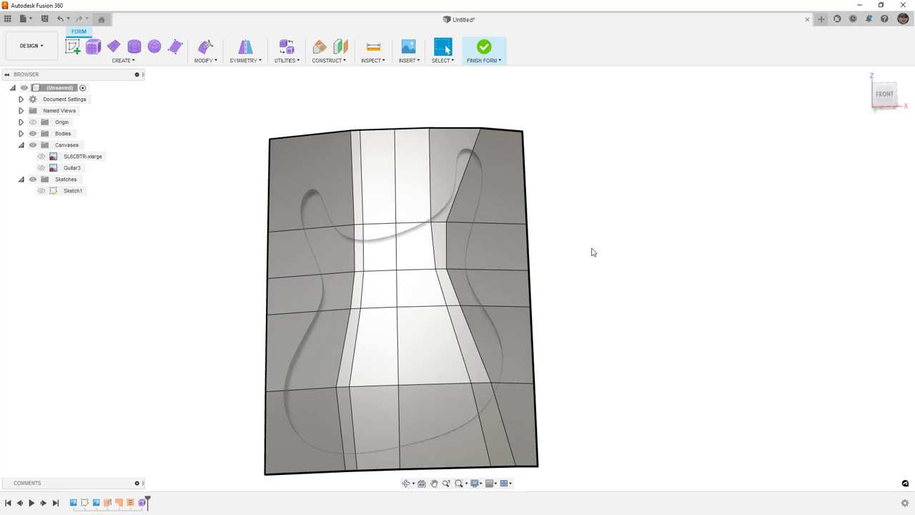
key("alt+3")
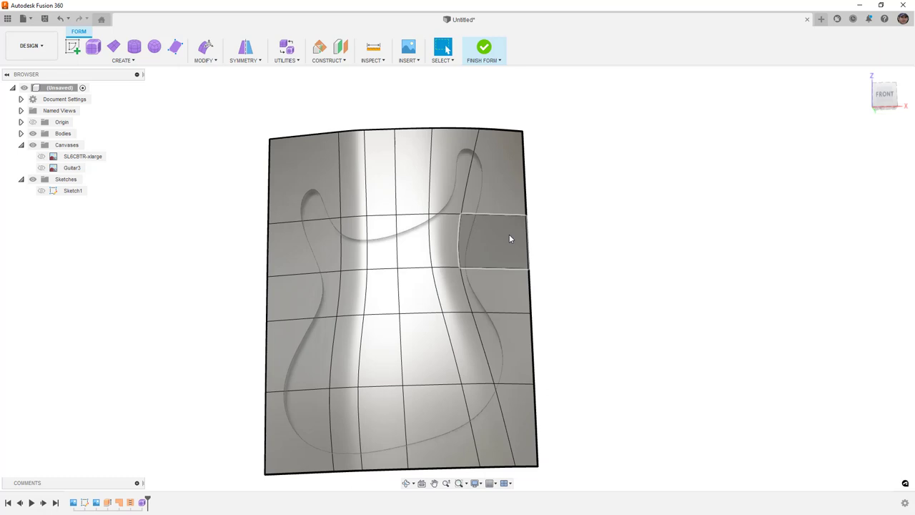
mouse_move(509, 238)
middle_mouse_down("shift")
mouse_move(521, 222)
mouse_move(519, 205)
mouse_move(529, 208)
mouse_move(509, 245)
middle_mouse_up("shift")
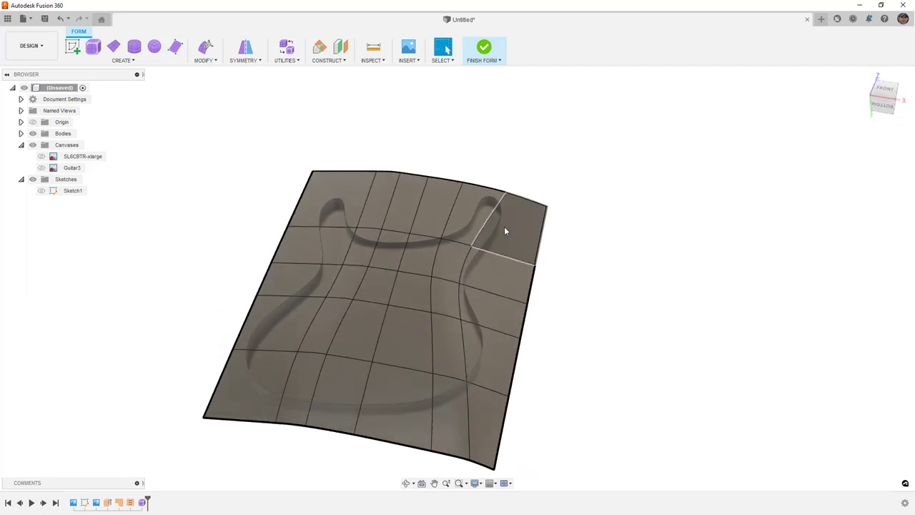
Finish the form and use Boundary Fill with the form surface and outline body, filling the cell behind the sculpted surface as a new body
left_click(486, 54)
middle_click_drag(514, 129, 523, 96, "shift")
left_click(143, 61)
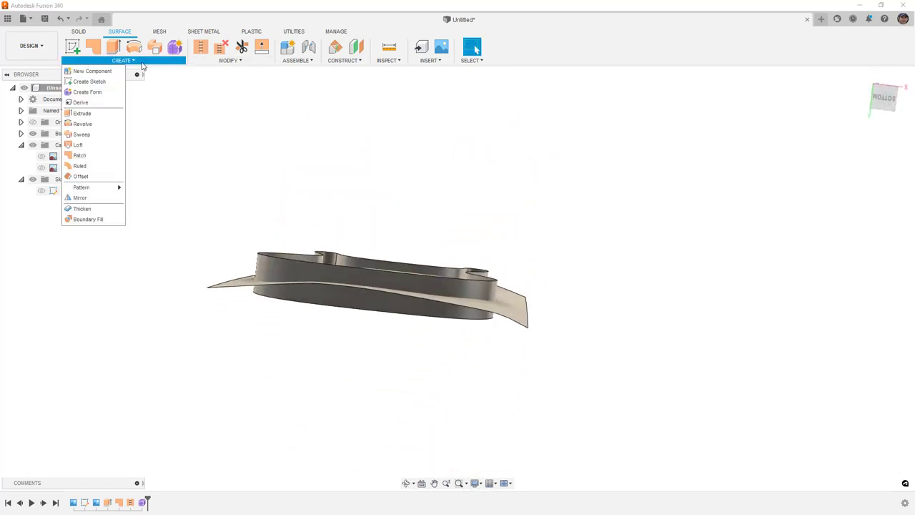
left_click(102, 221)
middle_click_drag(229, 184, 459, 215, "shift")
left_click(508, 288)
left_click(495, 257)
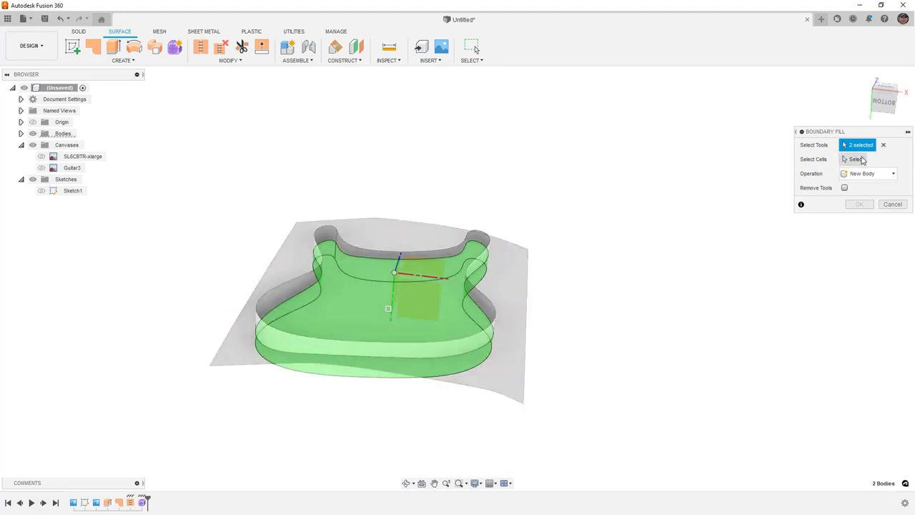
left_click(855, 159)
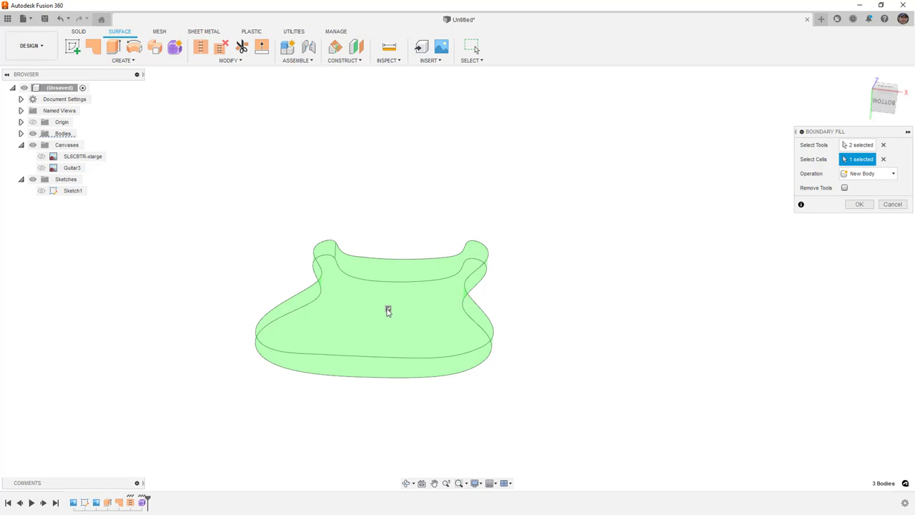
left_click(860, 205)
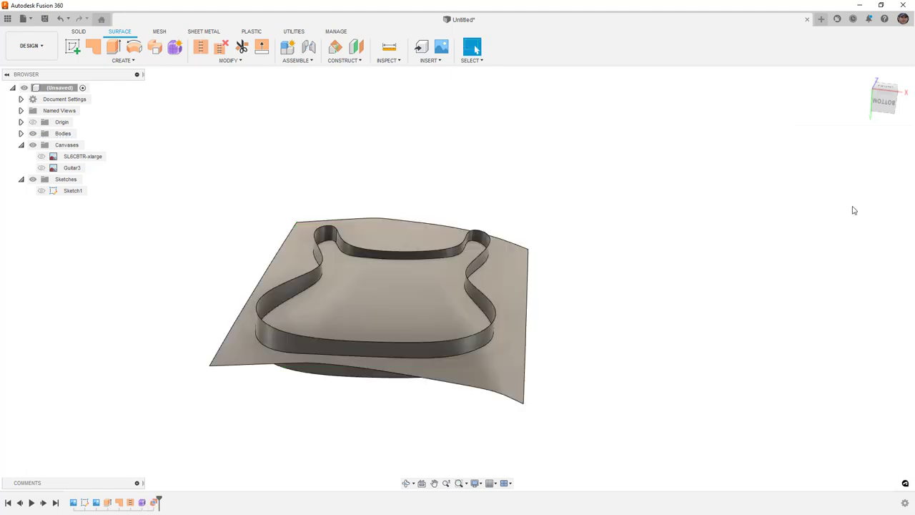
Hide the surface bodies Body3 (2) and Body4 (1) and inspect the sculpted guitar solid from the front
left_click(22, 134)
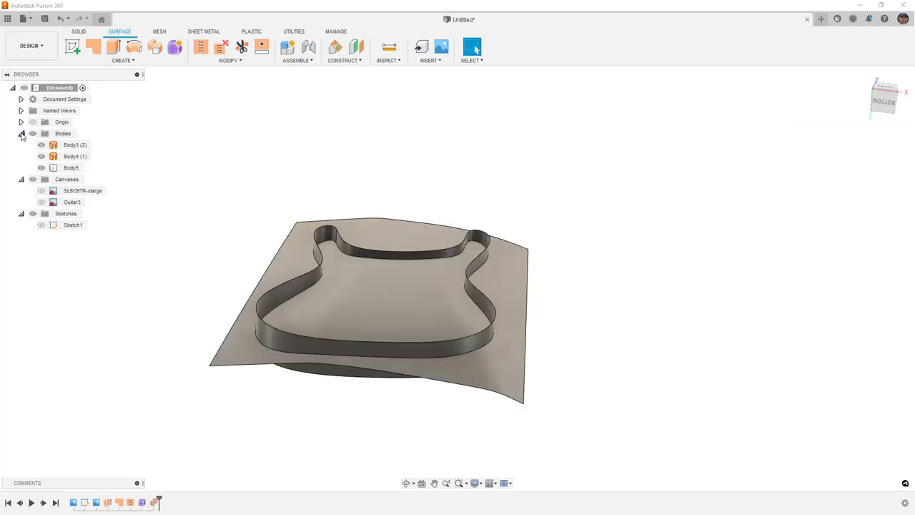
left_click(41, 145)
left_click(41, 157)
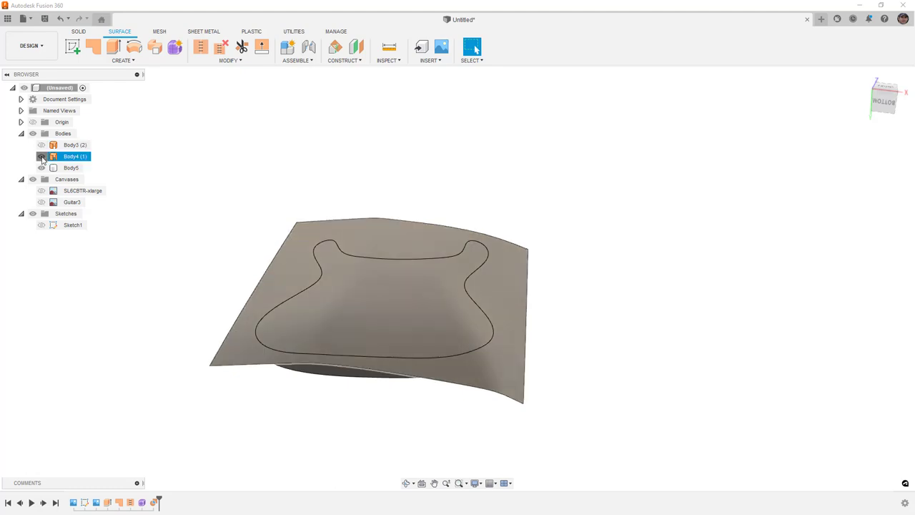
left_click(71, 168)
mouse_move(295, 237)
middle_mouse_down("shift")
mouse_move(294, 194)
mouse_move(289, 212)
mouse_move(266, 222)
mouse_move(150, 231)
mouse_move(301, 230)
mouse_move(279, 235)
middle_mouse_up("shift")
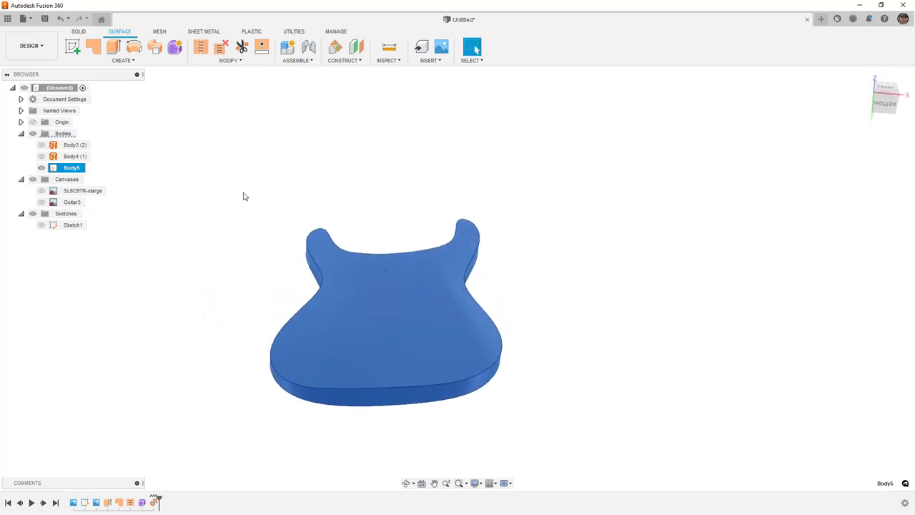
left_click(79, 32)
left_click(258, 153)
middle_click_drag(387, 162, 386, 193, "shift")
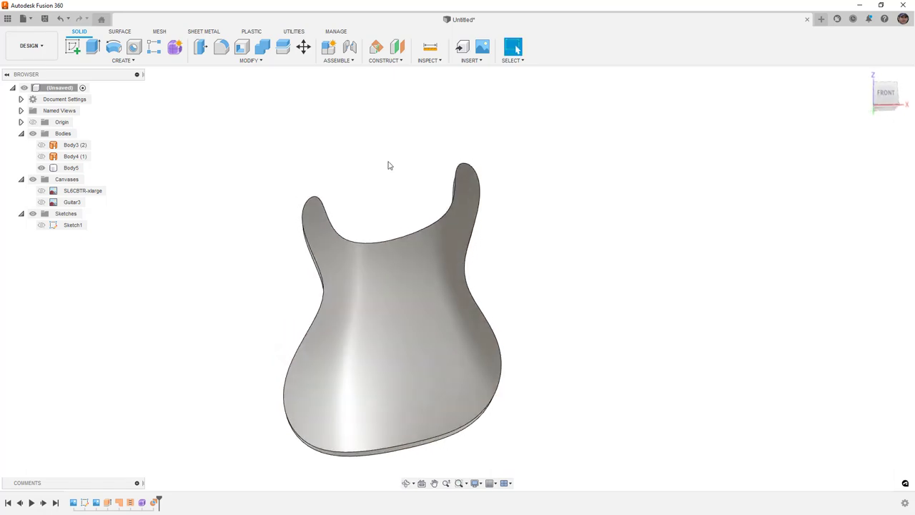
Save the design as "CB Guitar" in the LEAD > Guitar location
key("ctrl+s")
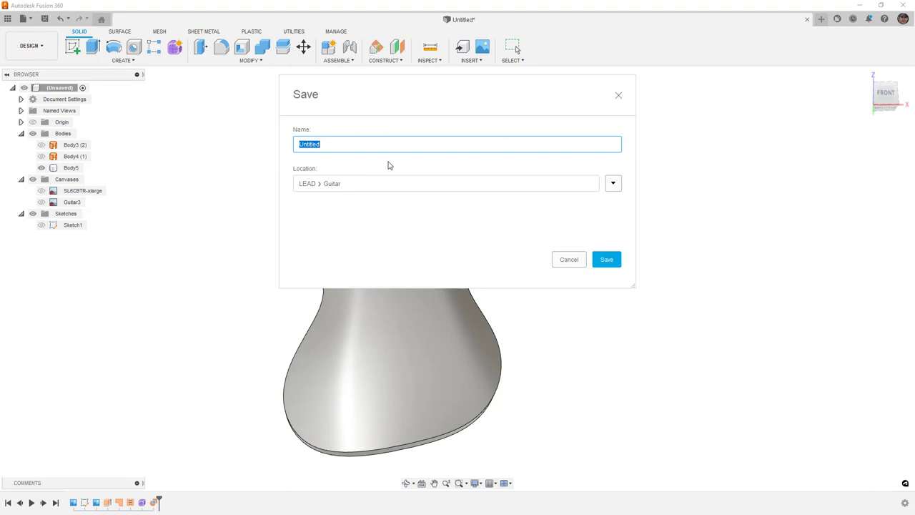
type("G")
type("B Guitar")
key("Return")
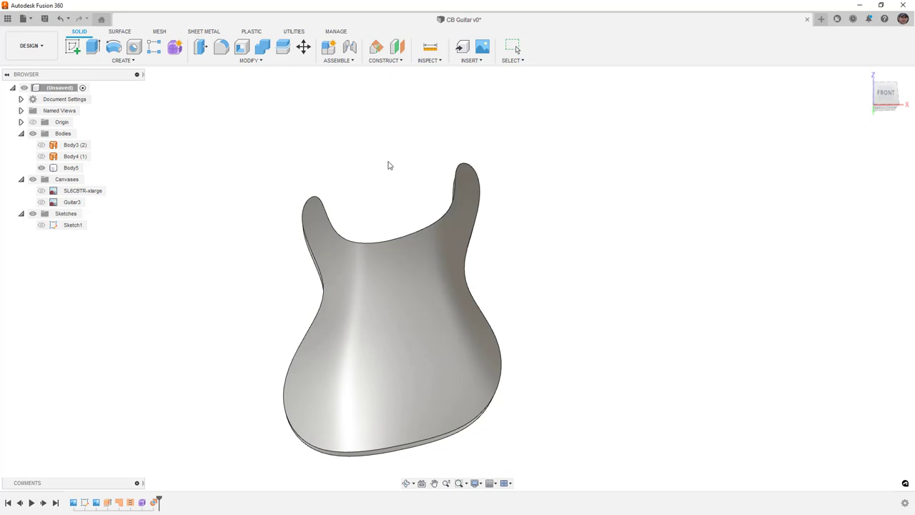
Show the SL6CBTR-xlarge canvas over the body in front view and examine the neck joint and horns in the reference photo
middle_click_drag(398, 164, 402, 196, "shift")
left_click(42, 191)
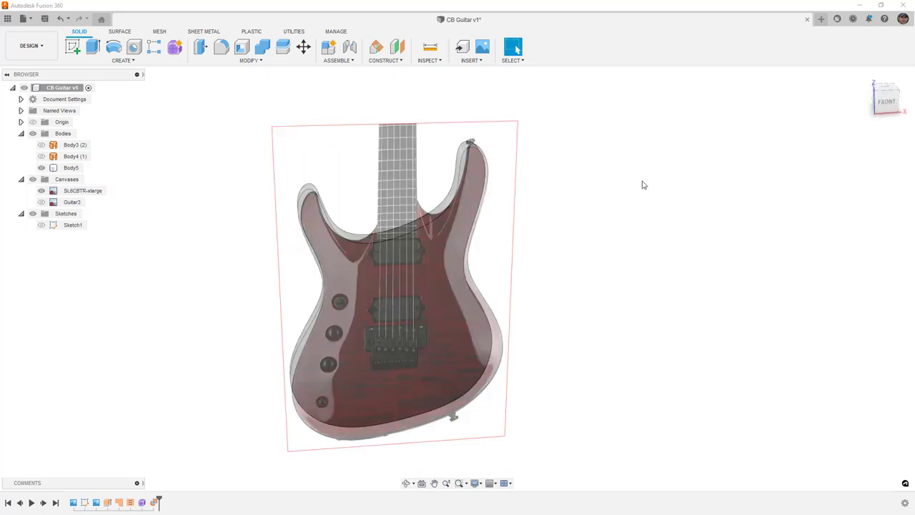
left_click(886, 101)
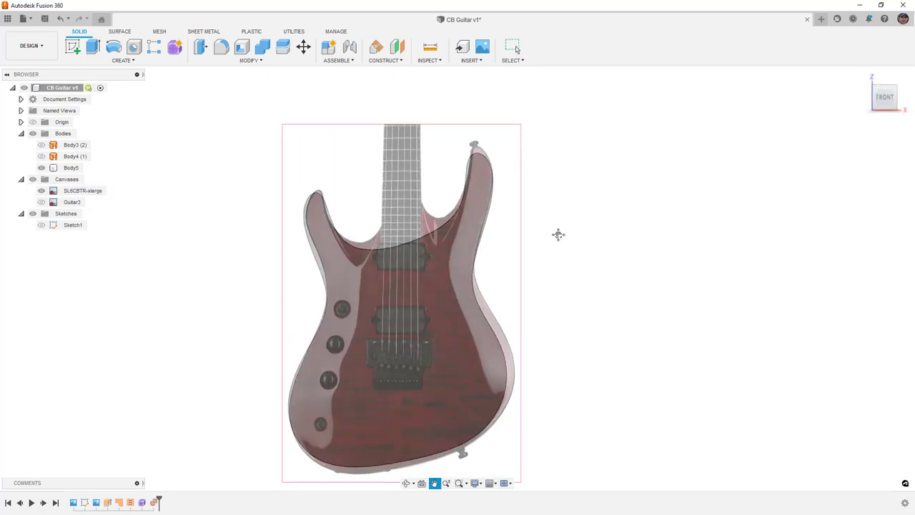
scroll(560, 237, "down", 2)
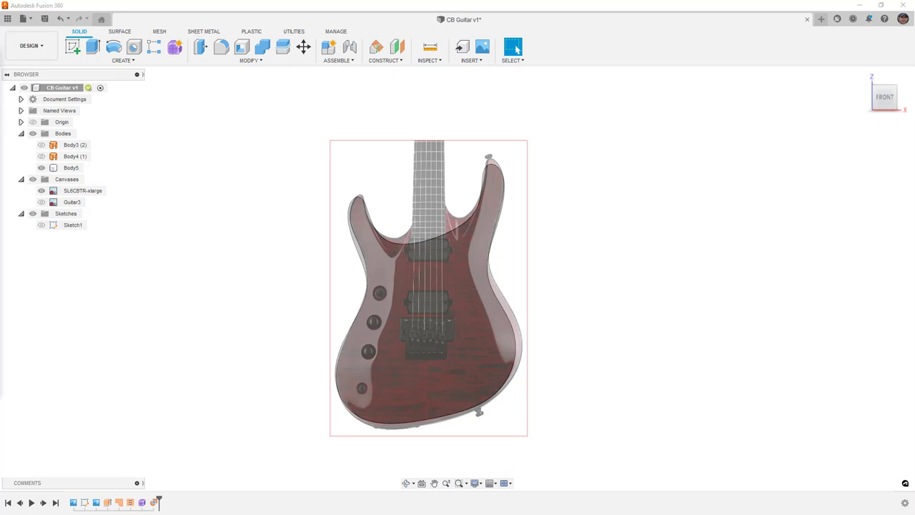
scroll(430, 133, "up", 5)
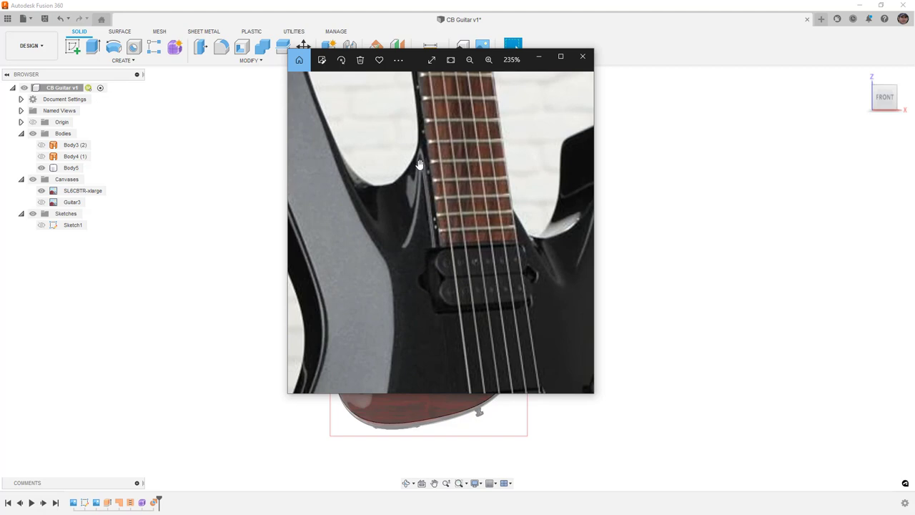
scroll(420, 164, "down", 3)
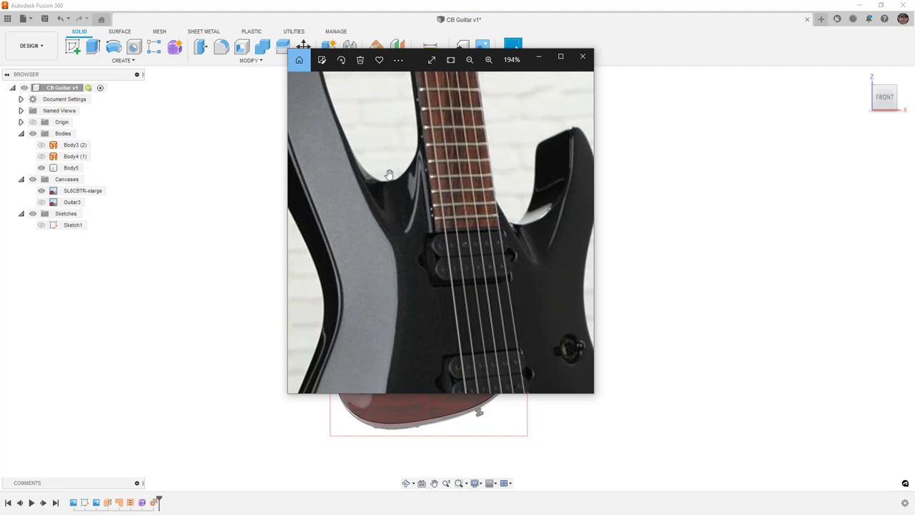
scroll(401, 171, "down", 4)
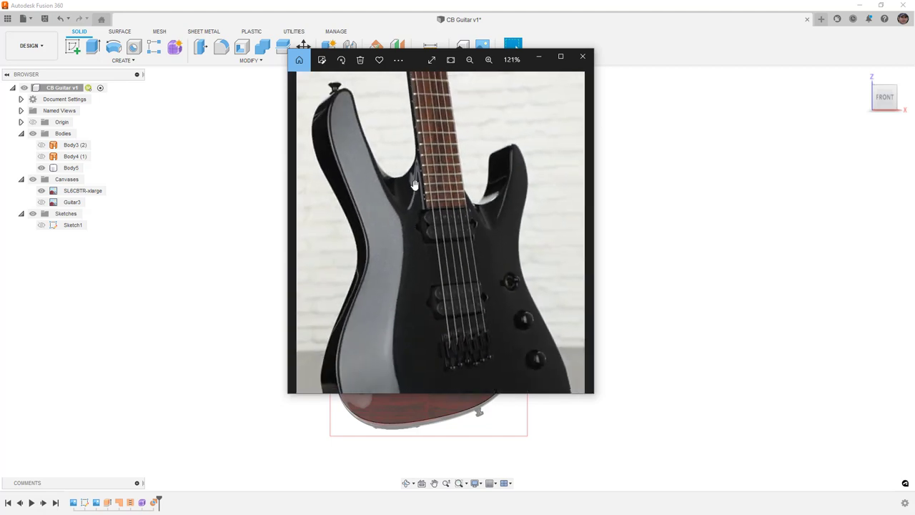
left_click_drag(421, 60, 0, 143)
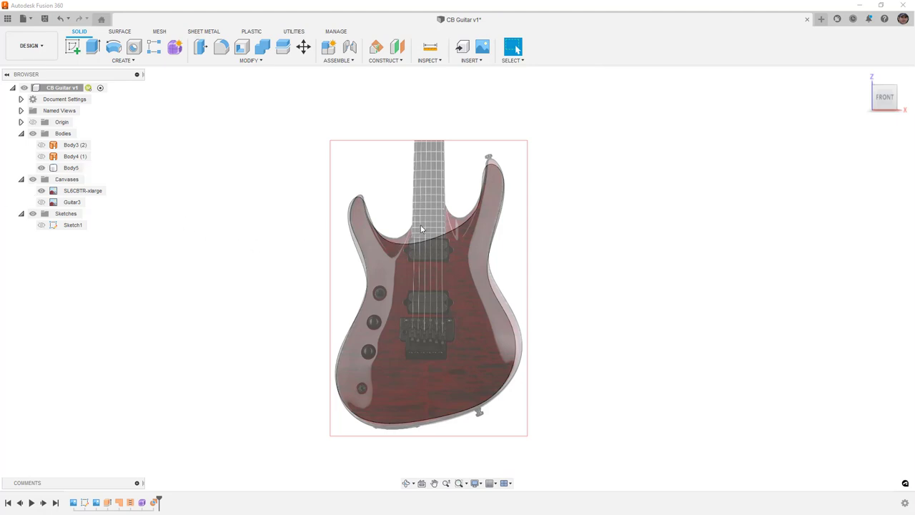
Start a sketch on the XY plane and rotate the top view 180 degrees so the sculpted face points up
left_click(72, 46)
mouse_move(470, 257)
middle_mouse_down("shift")
mouse_move(462, 193)
mouse_move(328, 194)
mouse_move(420, 307)
middle_mouse_up("shift")
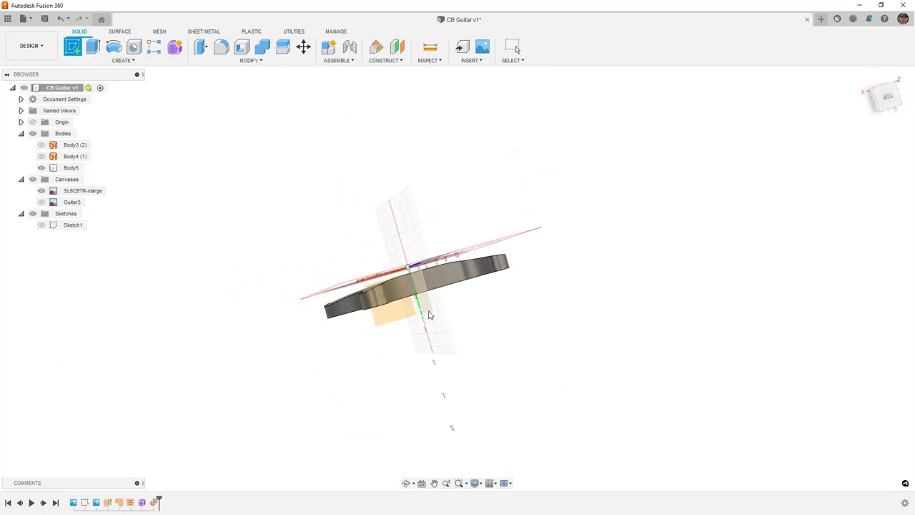
left_click(405, 312)
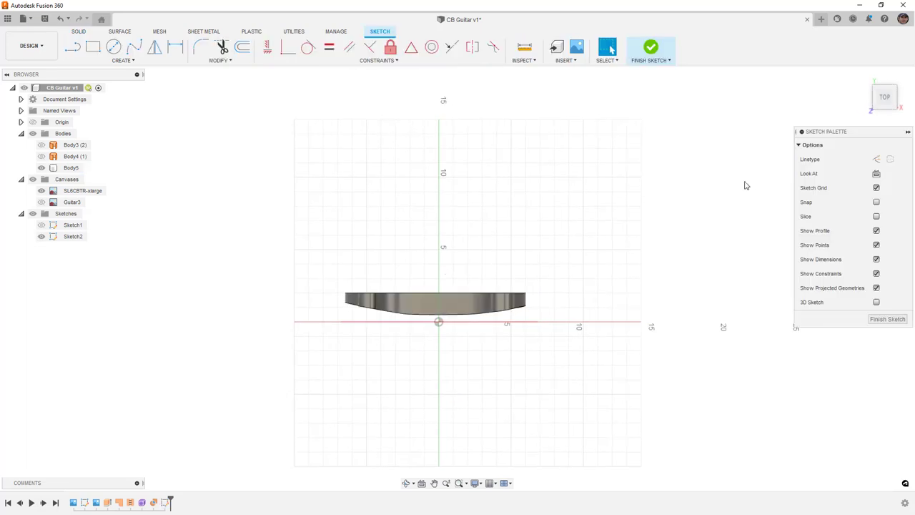
left_click(900, 77)
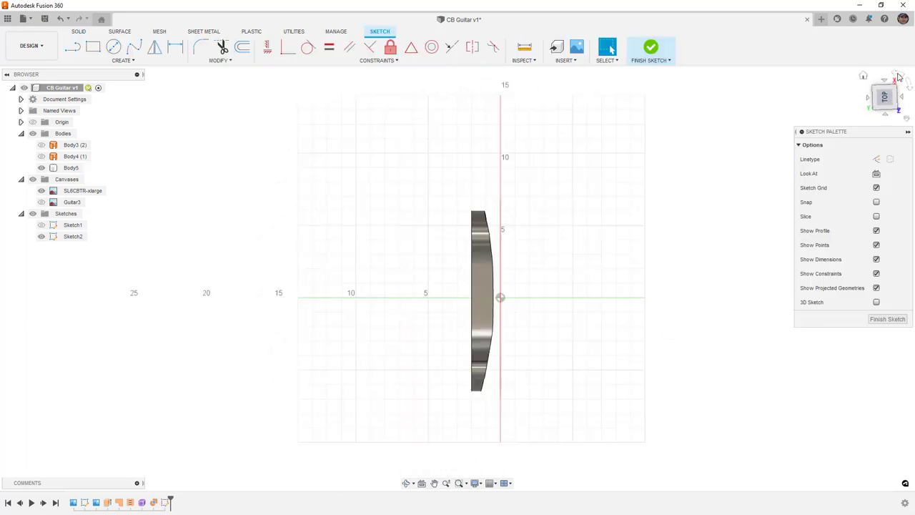
left_click(899, 77)
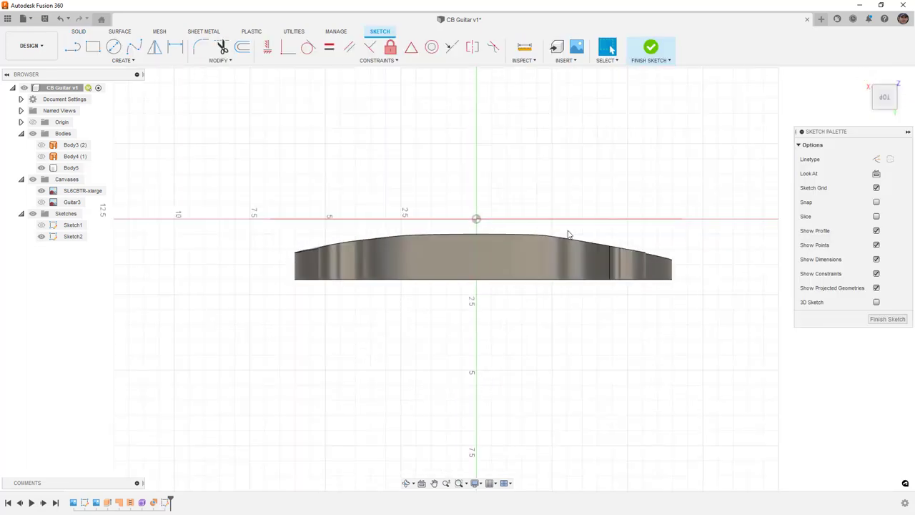
Sketch a horizontal line about 1.9 in long across the neck area and set its length to 2.25 in
middle_click_drag(416, 245, 329, 200, "shift")
left_click(72, 47)
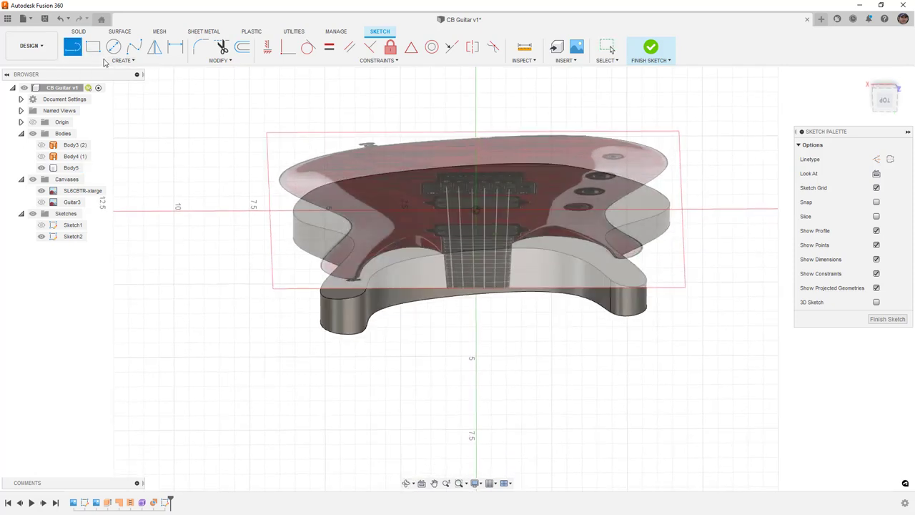
left_click(458, 260)
left_click(515, 262)
key("d")
left_click(499, 262)
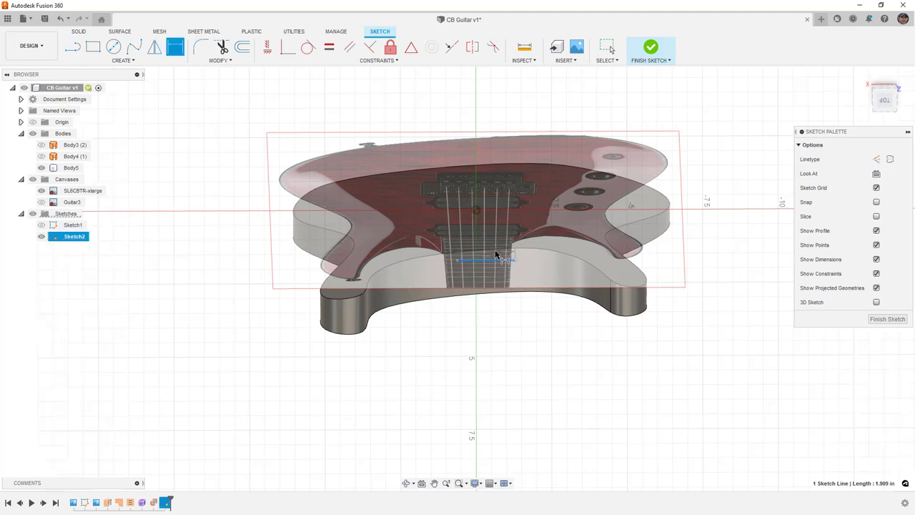
left_click(515, 260)
type("2.25")
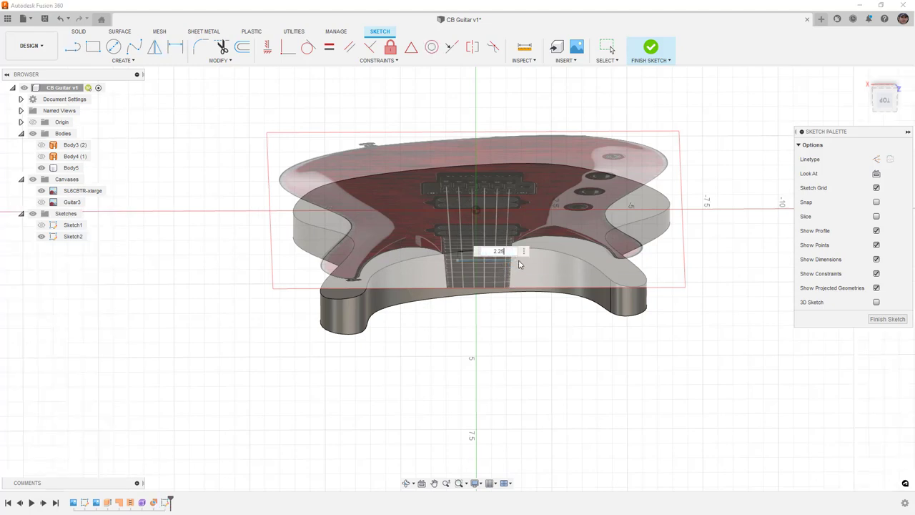
key("Return")
Shift the 2.25 in line sideways so its ends match the neck's edges in the reference canvas
left_click(883, 95)
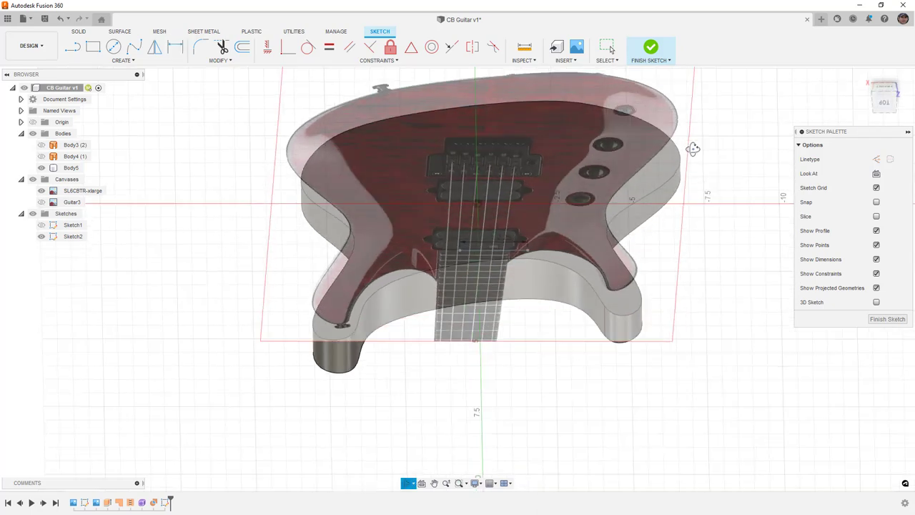
left_click(882, 91)
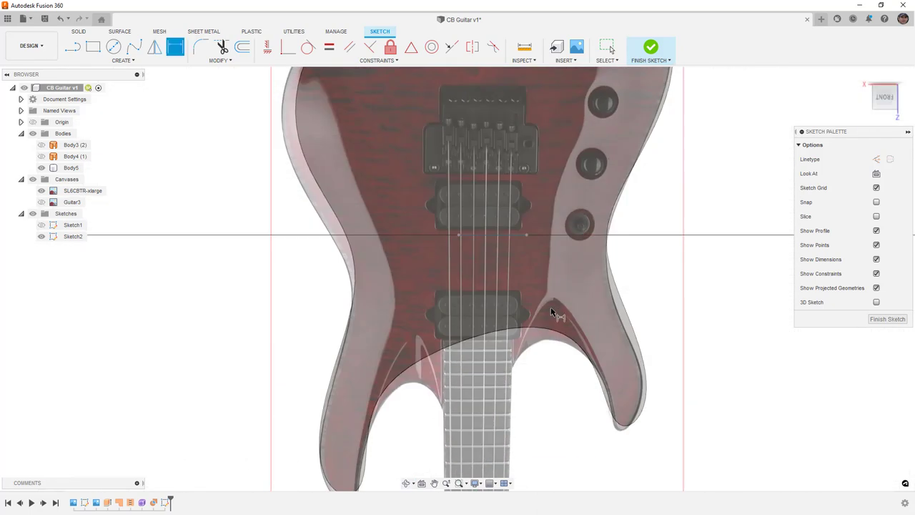
scroll(556, 309, "down", 2)
key("Escape")
left_click(509, 251)
left_click_drag(530, 250, 519, 251)
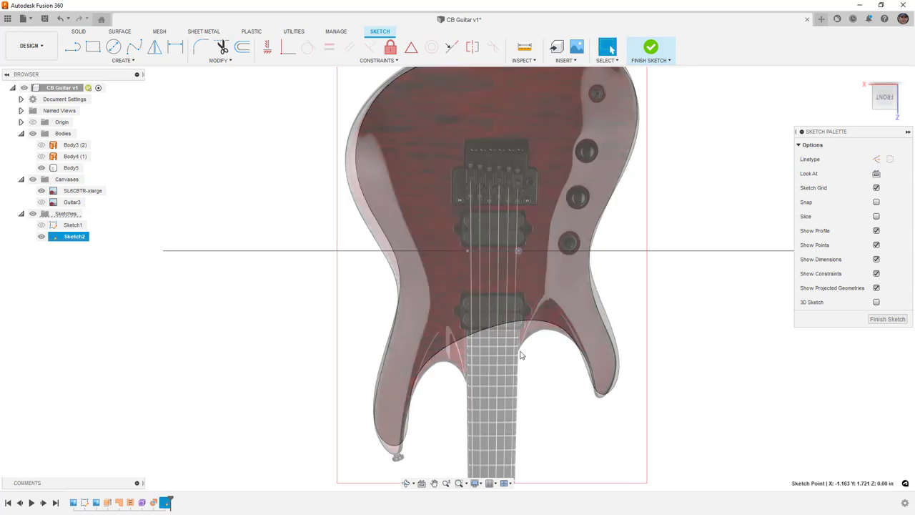
key("Escape")
left_click_drag(521, 251, 520, 251)
Draw a vertical line about 2.36 in long upward from the midpoint of the 2.25 in line and make it construction geometry
left_click(887, 116)
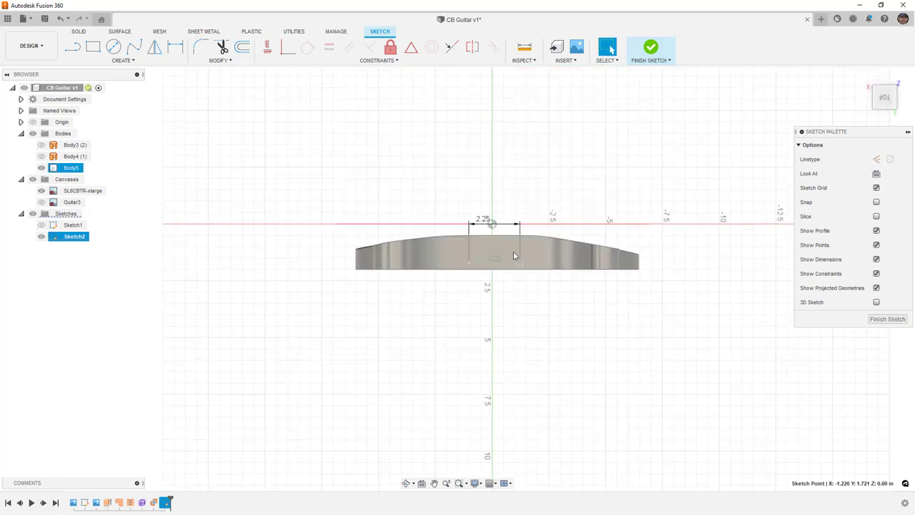
scroll(513, 251, "up", 3)
left_click(568, 204)
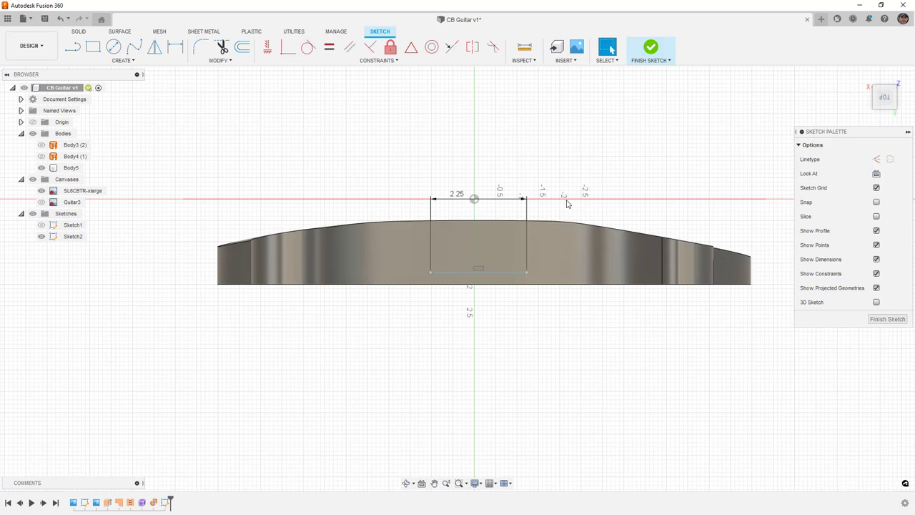
left_click(73, 47)
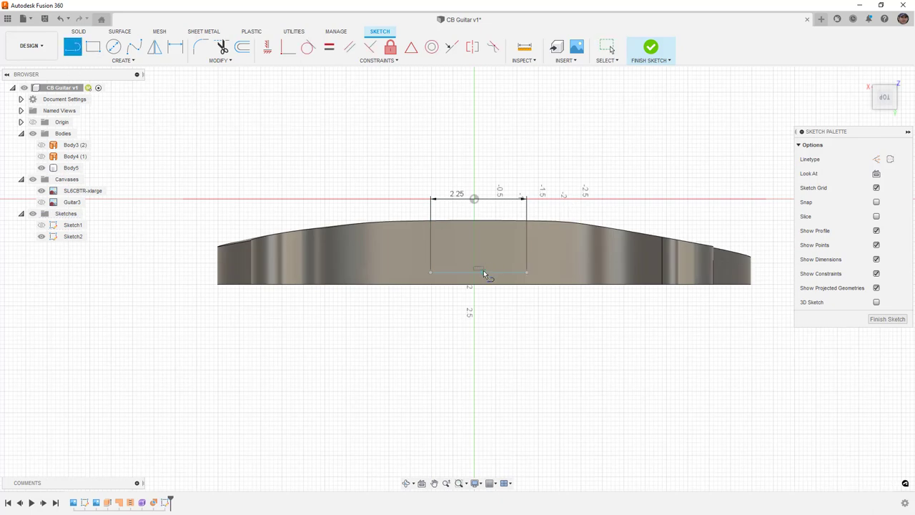
left_click(479, 272)
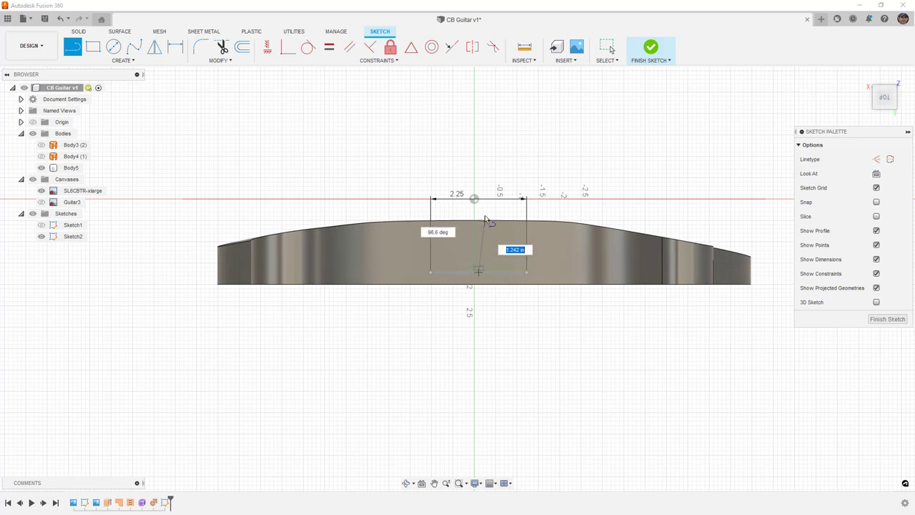
left_click(478, 172)
key("Escape")
left_click(479, 183)
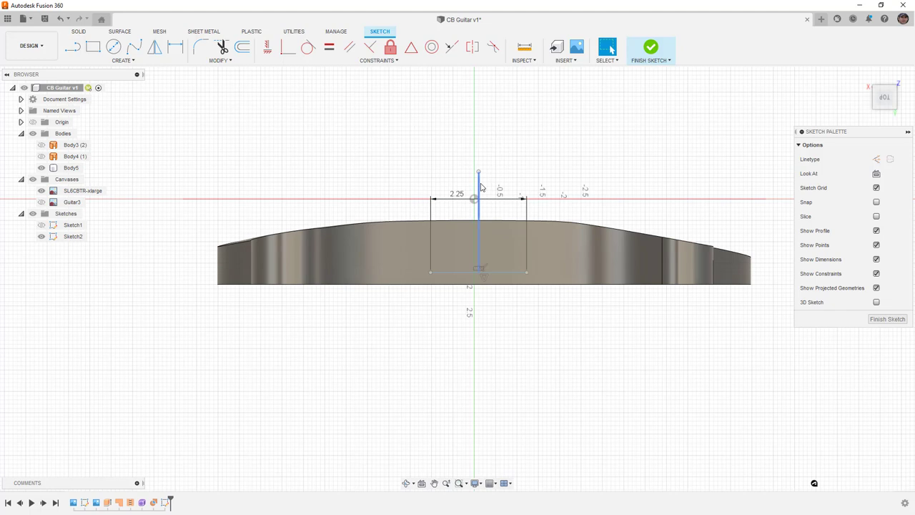
left_click(877, 158)
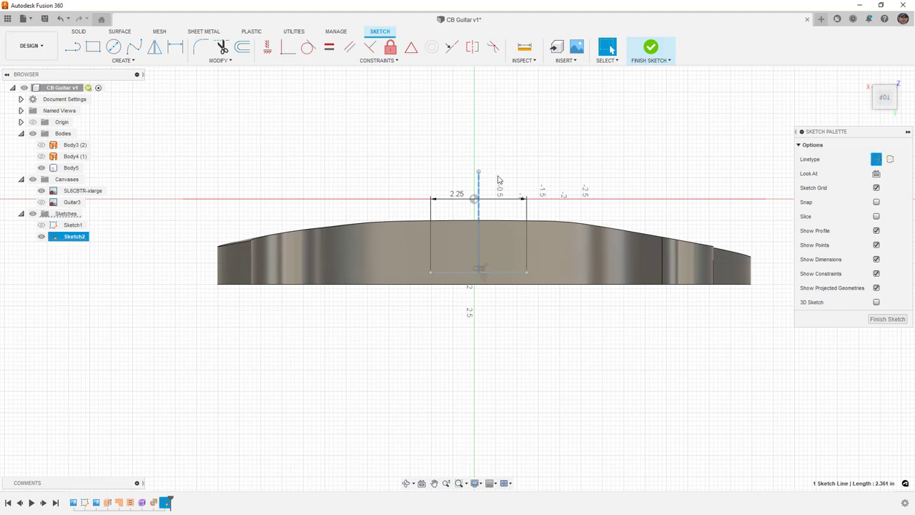
key("Escape")
Dimension the vertical construction line 0.10 in from the sketch origin
scroll(480, 208, "up", 2)
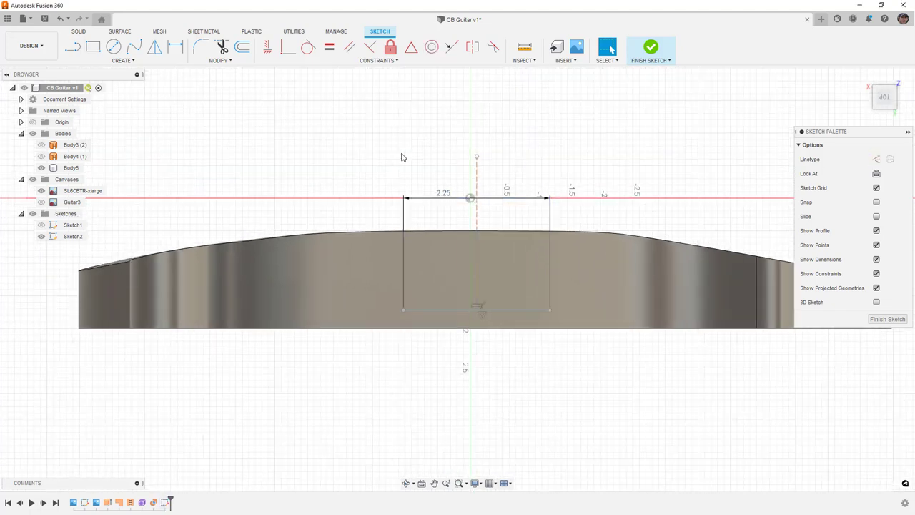
left_click(176, 46)
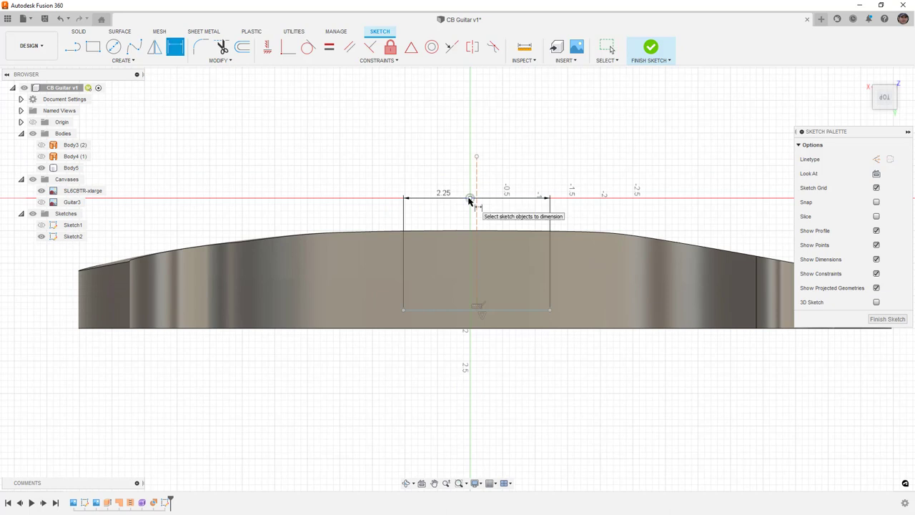
left_click(470, 199)
left_click(477, 203)
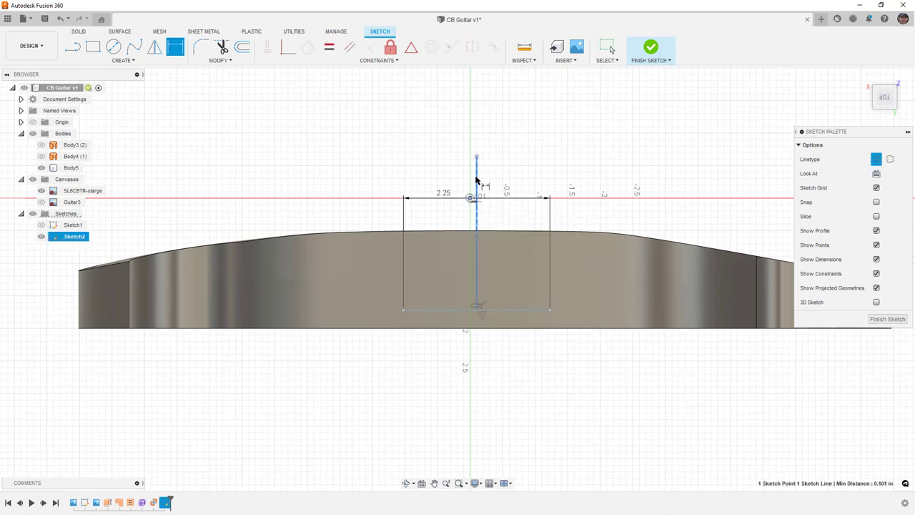
left_click(472, 137)
key("Return")
key("Escape")
Move the 2.25 in horizontal line up to just below the body's sculpted surface and make it construction geometry
key("d")
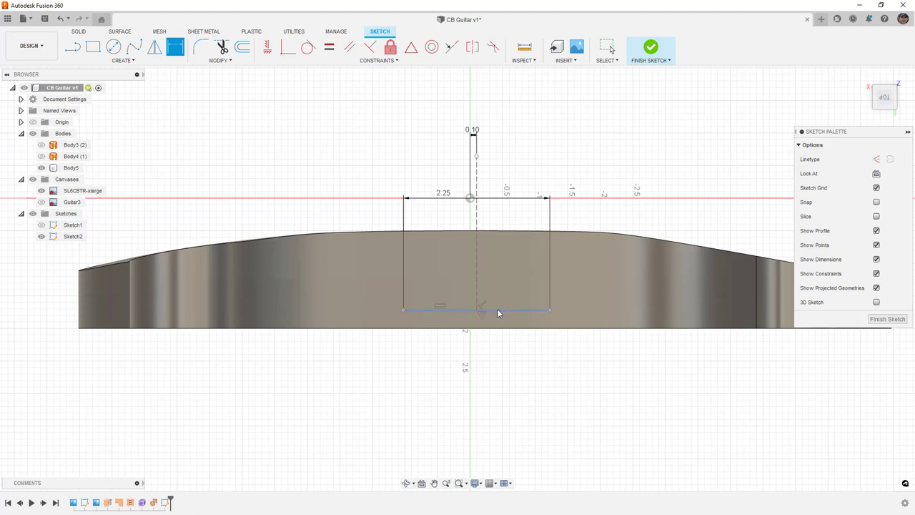
key("Escape")
left_click_drag(505, 312, 498, 248)
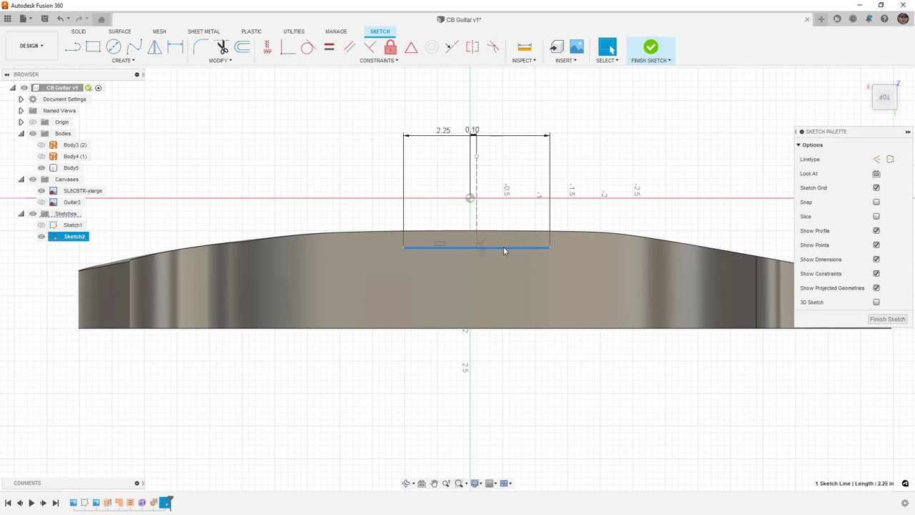
left_click(879, 161)
left_click(517, 256)
scroll(510, 247, "up", 1)
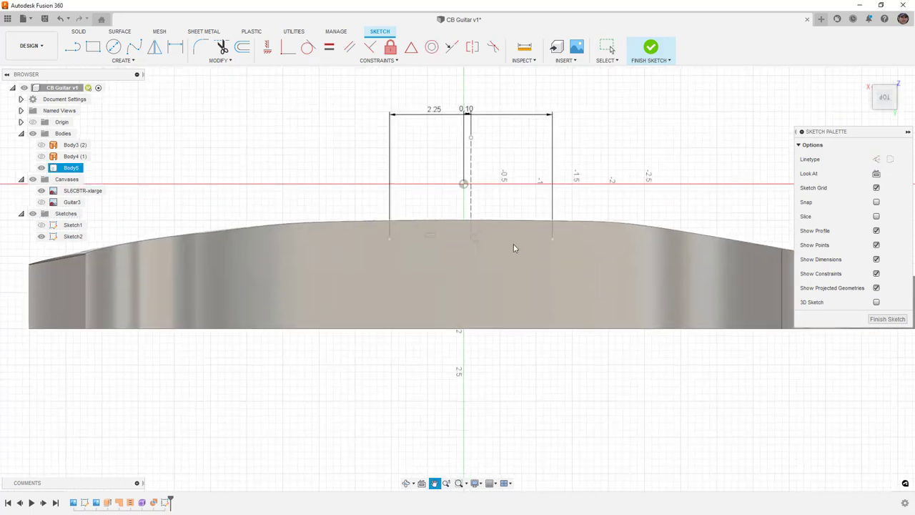
left_click(467, 209)
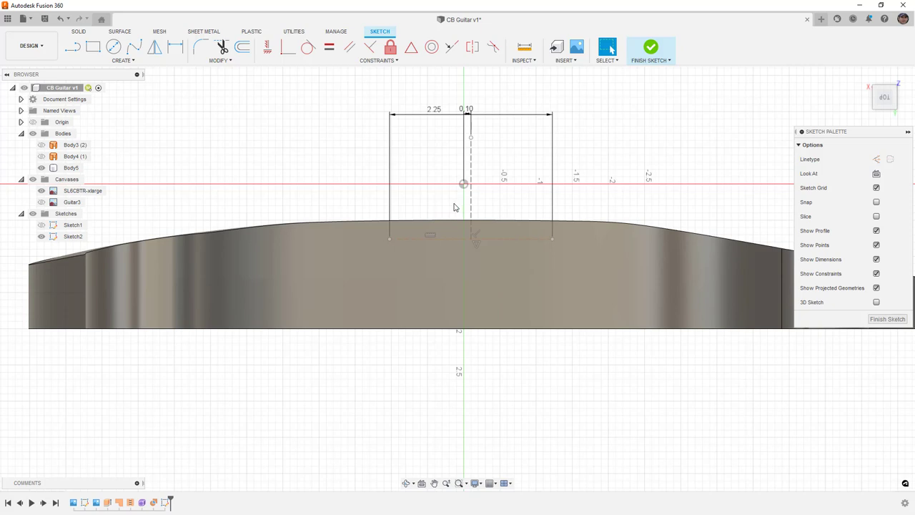
scroll(458, 232, "up", 2)
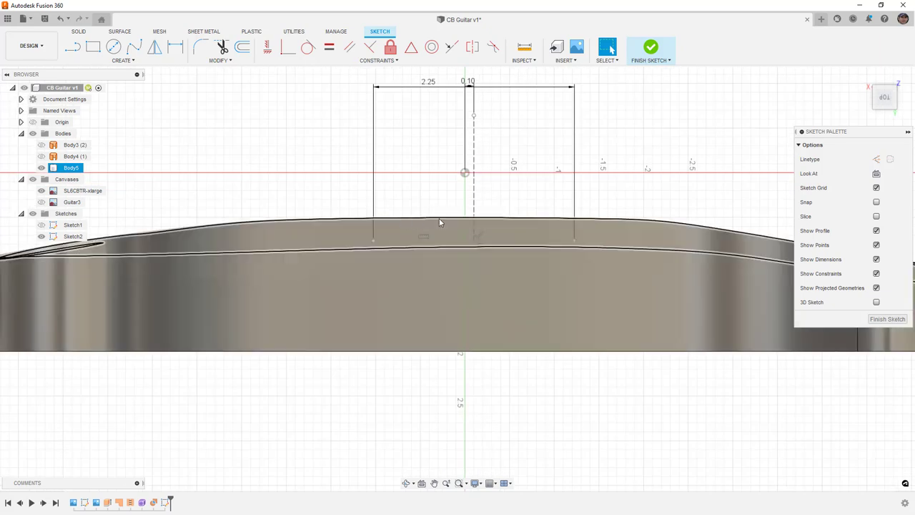
left_click(440, 227)
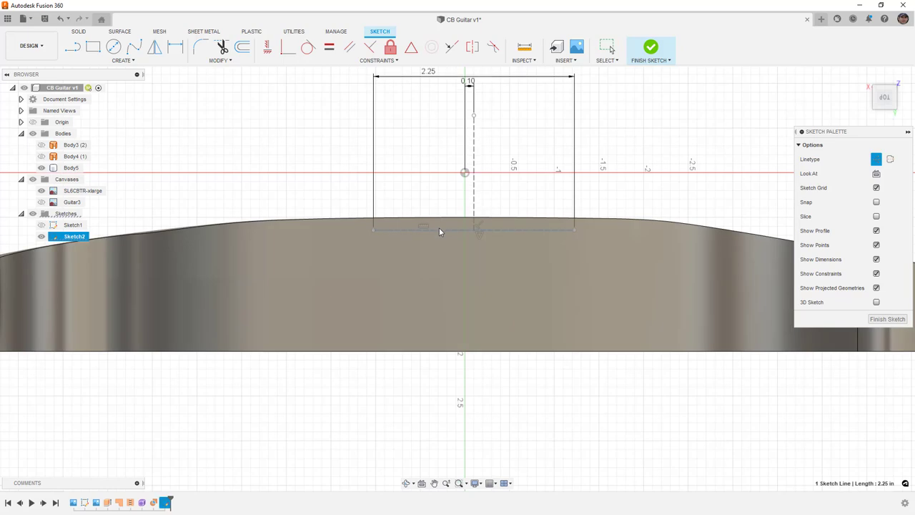
Draw short vertical lines about 0.23 in long upward from both ends of the 2.25 in construction line
left_click(72, 47)
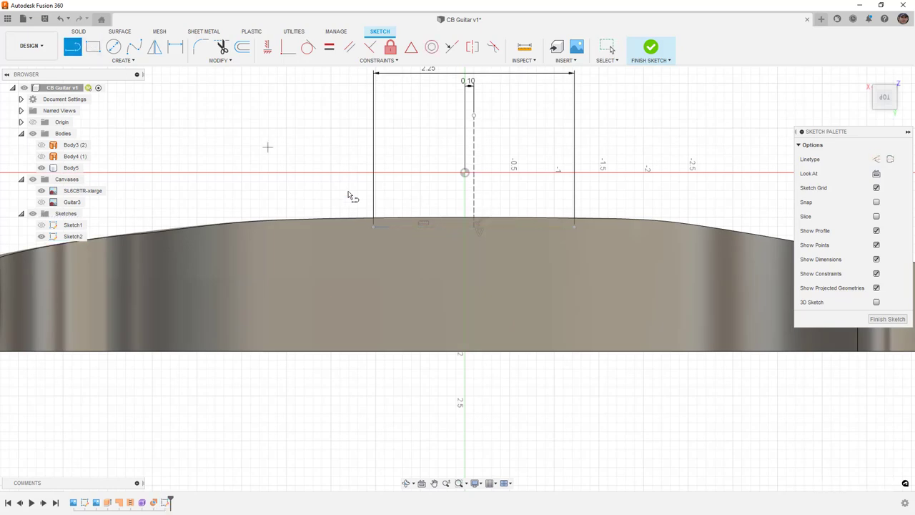
left_click(373, 218)
key("Escape")
left_click(574, 226)
left_click(574, 206)
left_click(594, 208)
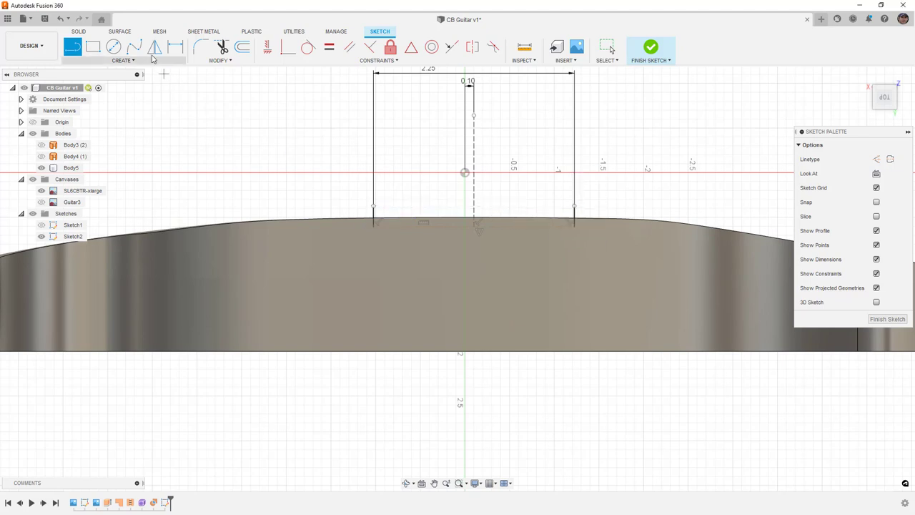
Draw a shallow upward-bulging three-point arc joining the upper ends of the two short vertical lines
left_click(124, 60)
mouse_move(110, 103)
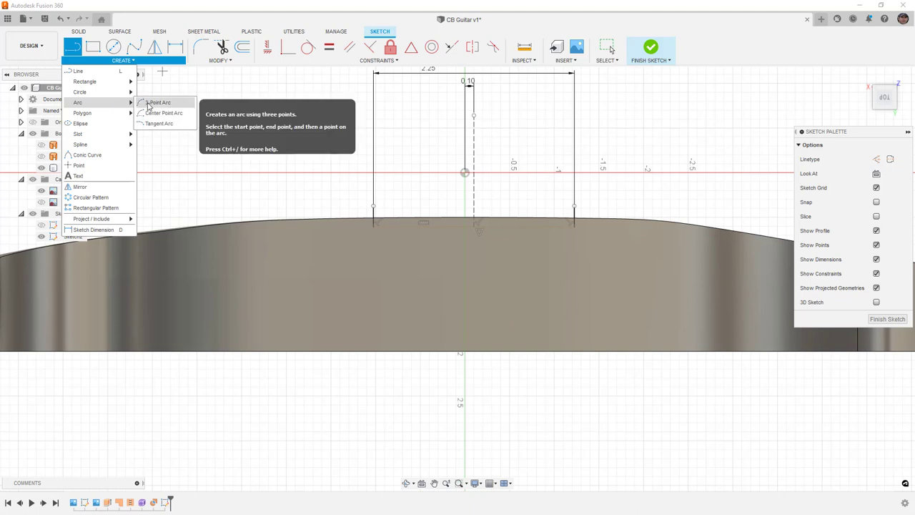
left_click(153, 102)
left_click(373, 206)
left_click(574, 206)
left_click(500, 206)
right_click(507, 206)
left_click(533, 209)
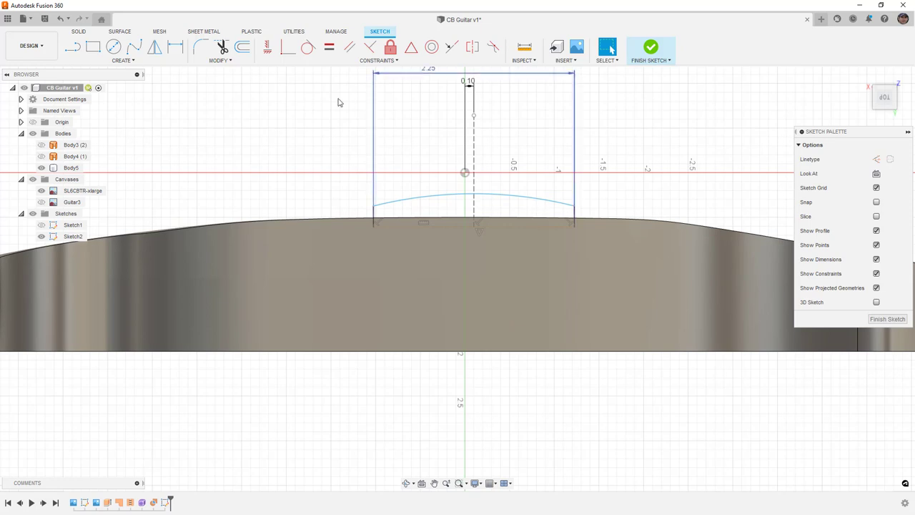
Constrain the two short vertical lines to equal length and dimension the left one 0.125 in
left_click(329, 46)
left_click(373, 215)
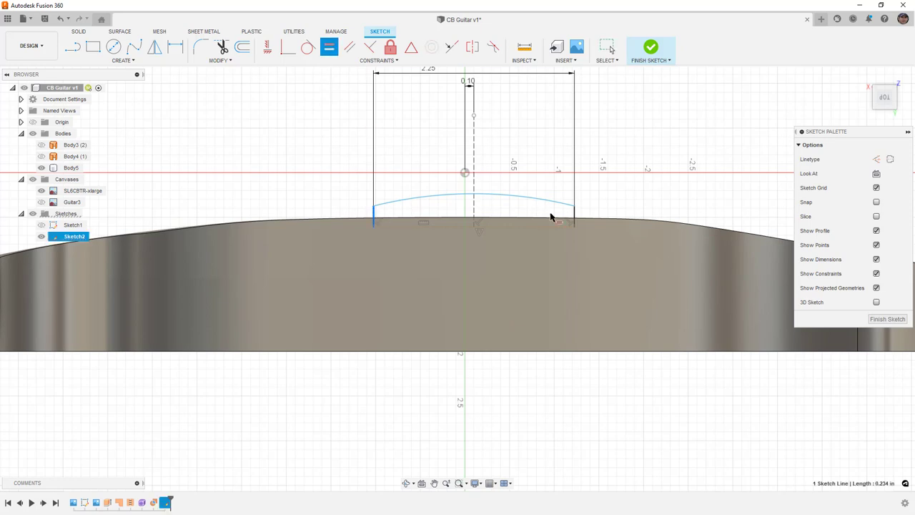
left_click(574, 214)
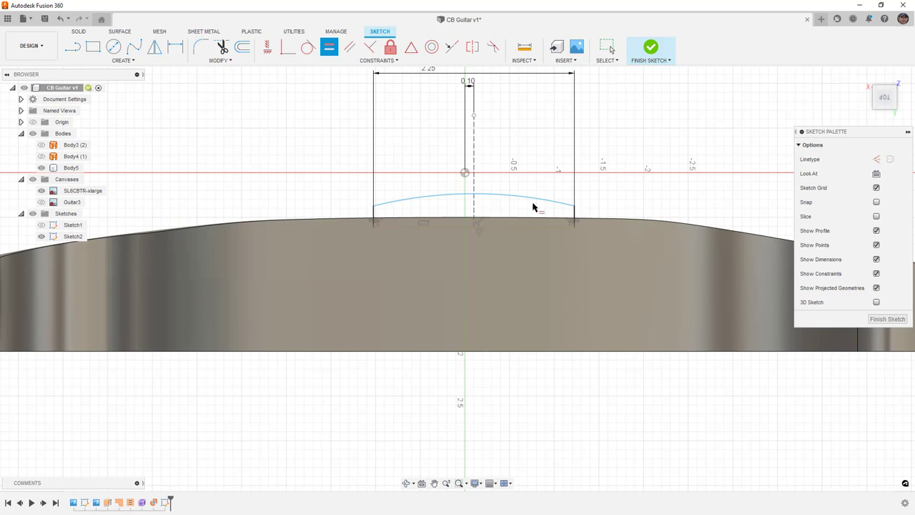
left_click(179, 50)
left_click(374, 216)
left_click(355, 220)
key("BackSpace")
type(".125")
key("Return")
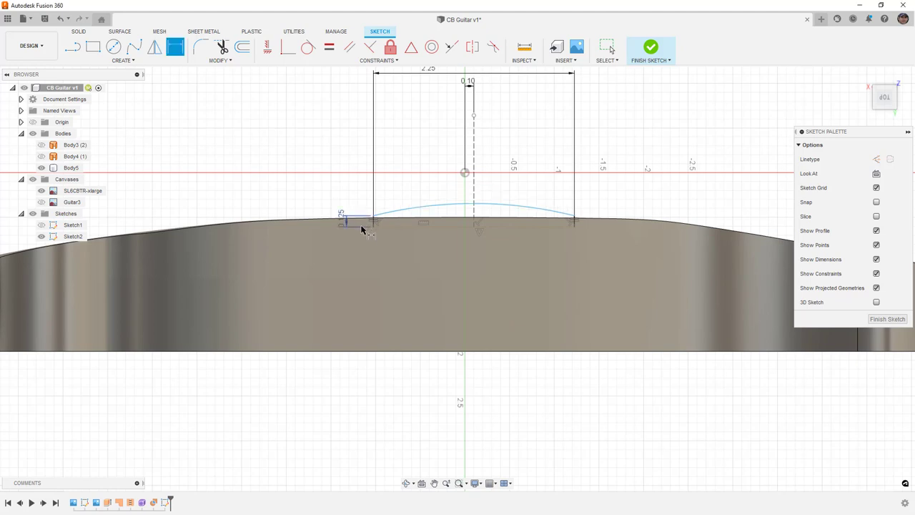
scroll(371, 226, "up", 2)
scroll(371, 226, "up", 2)
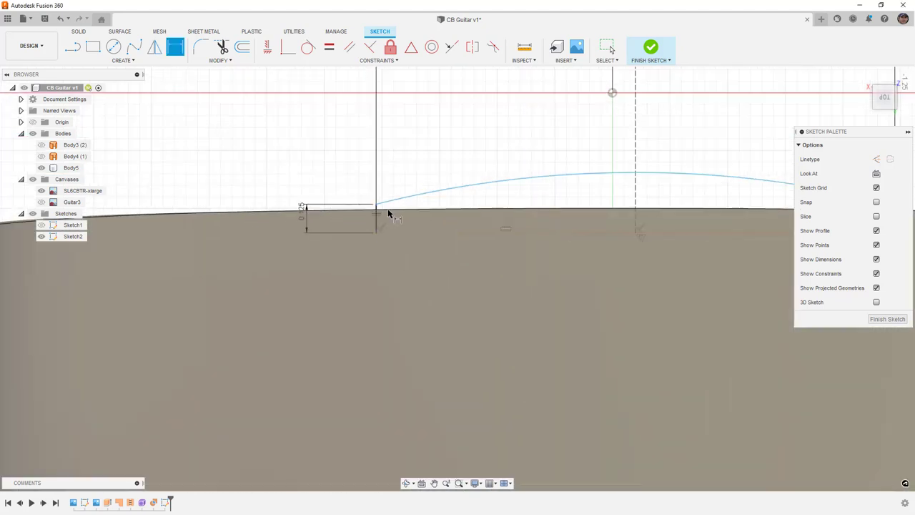
scroll(386, 213, "down", 3)
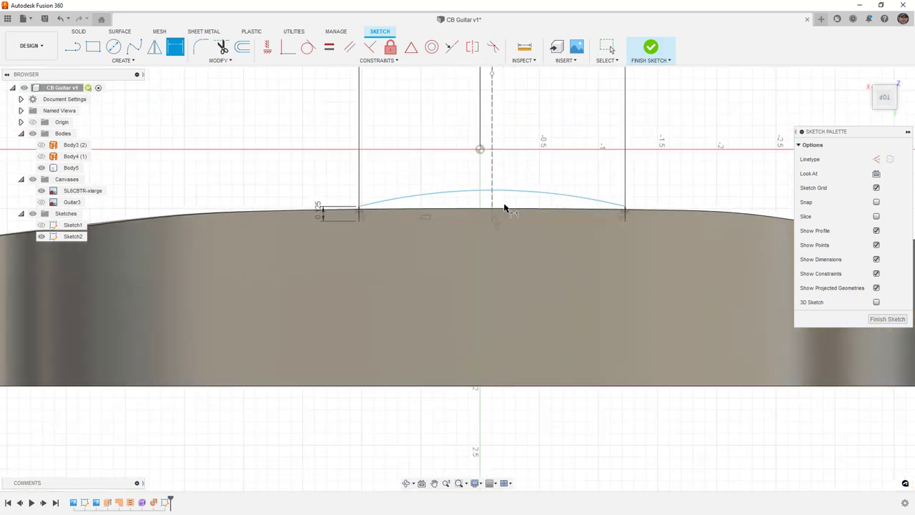
Flatten the arc above the body surface and dimension its radius 12 in
key("Escape")
left_click(516, 203)
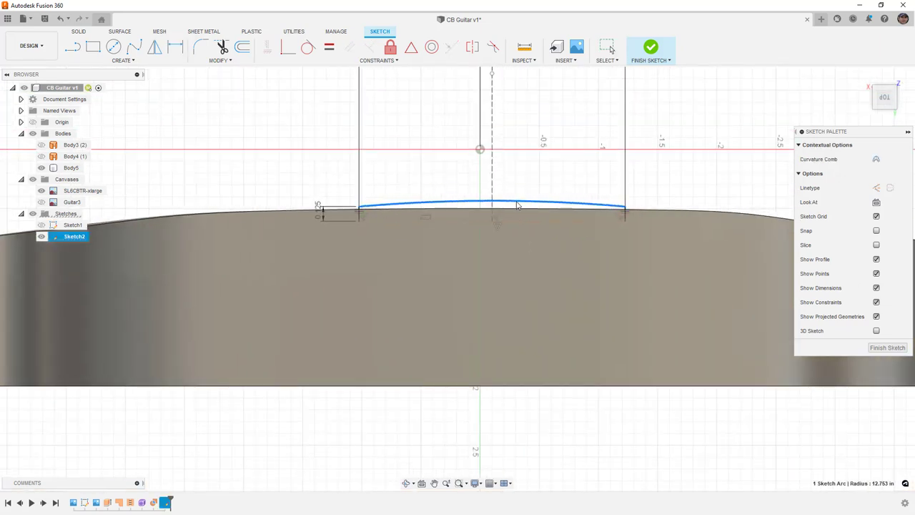
left_click_drag(517, 204, 517, 205)
left_click(517, 190)
key("d")
left_click(517, 203)
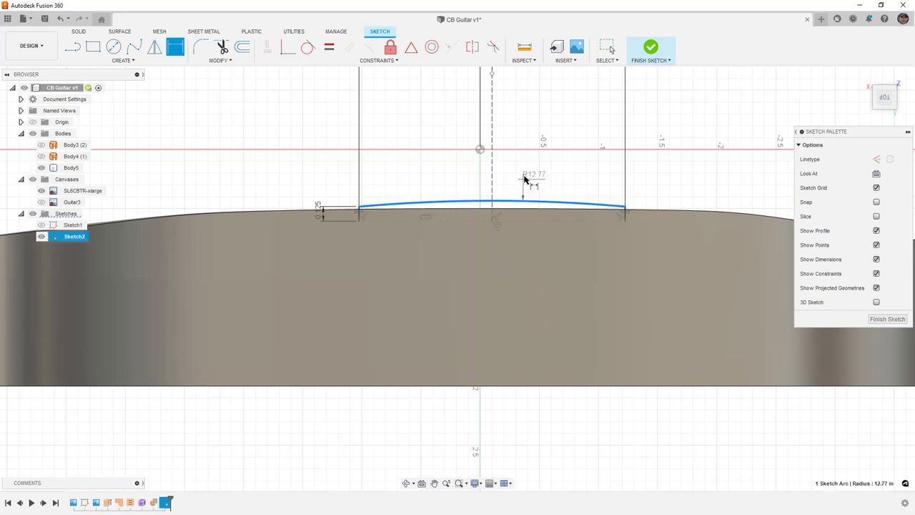
left_click(528, 168)
type("12")
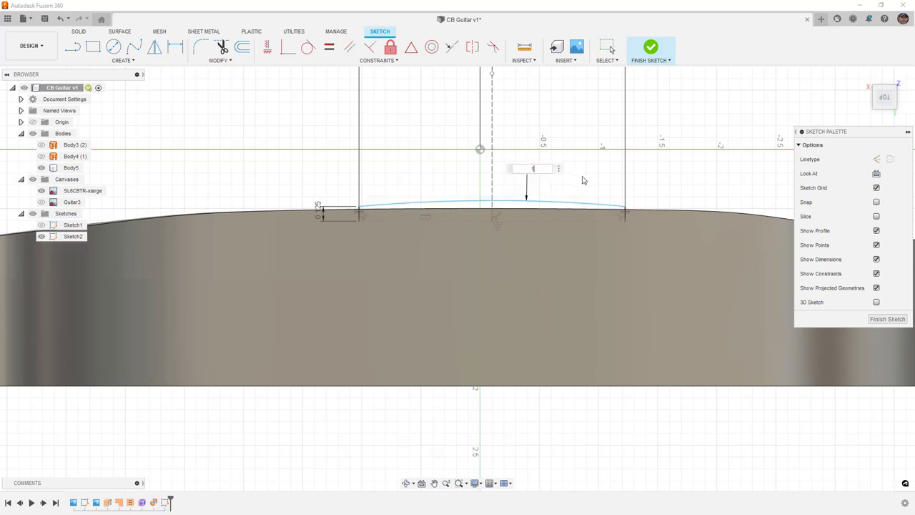
key("Return")
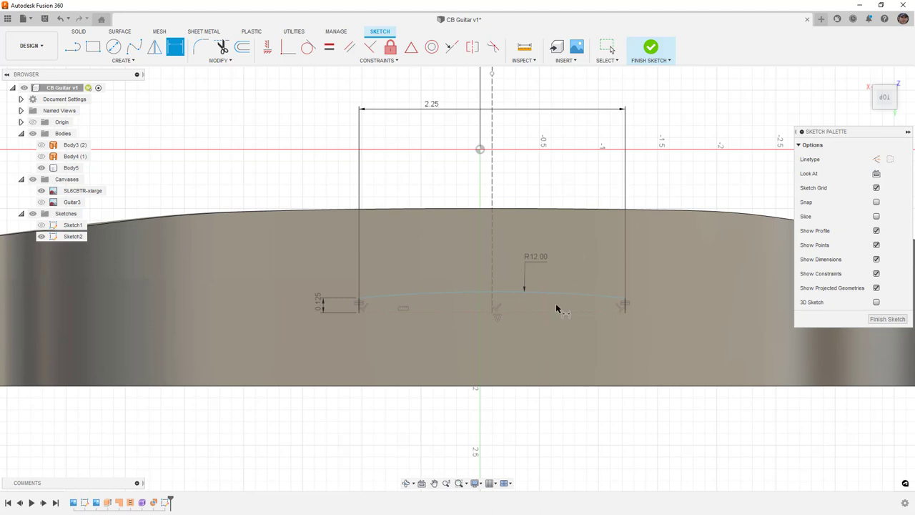
Move the neck profile back up so its arc sits just above the body's sculpted surface
key("Escape")
left_click_drag(555, 293, 545, 196)
key("Escape")
scroll(547, 190, "down", 2)
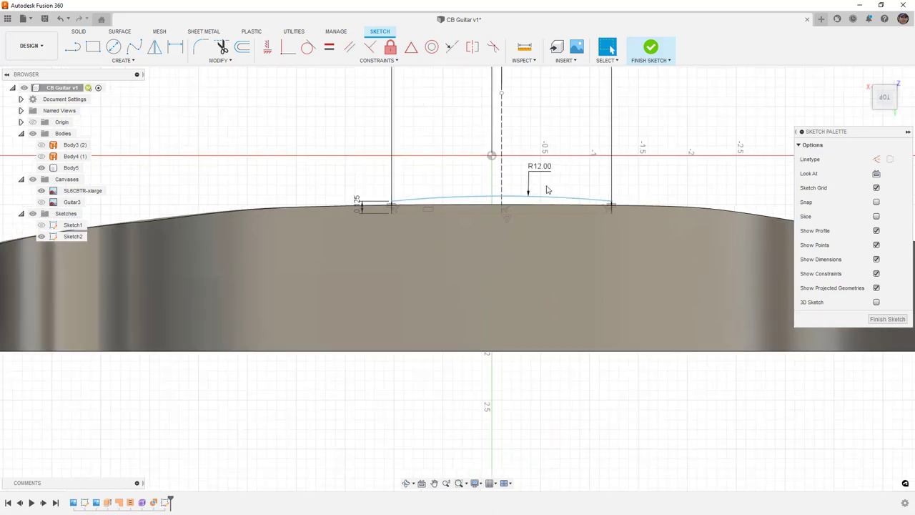
Dimension the horizontal construction line 0.60 in below the sketch origin
left_click(492, 155)
left_click(495, 213)
left_click(480, 174)
type("0.6")
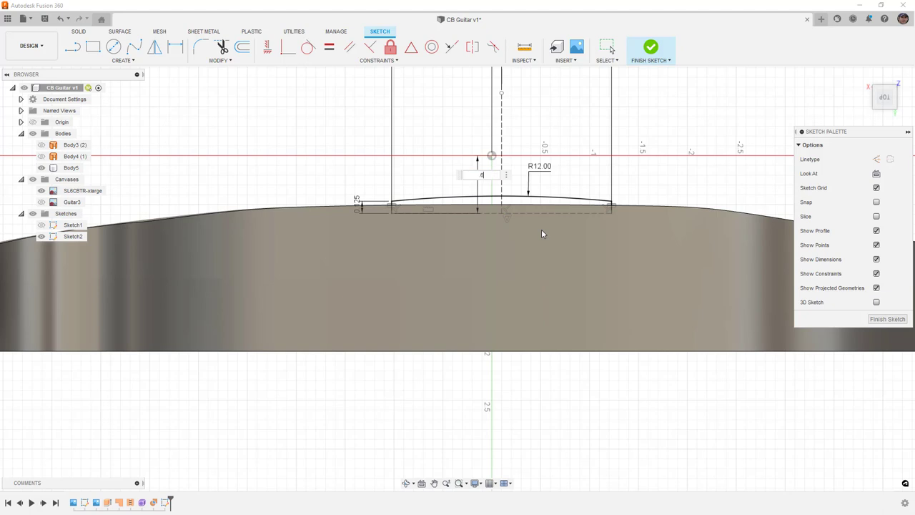
key("Return")
scroll(549, 244, "up", 2)
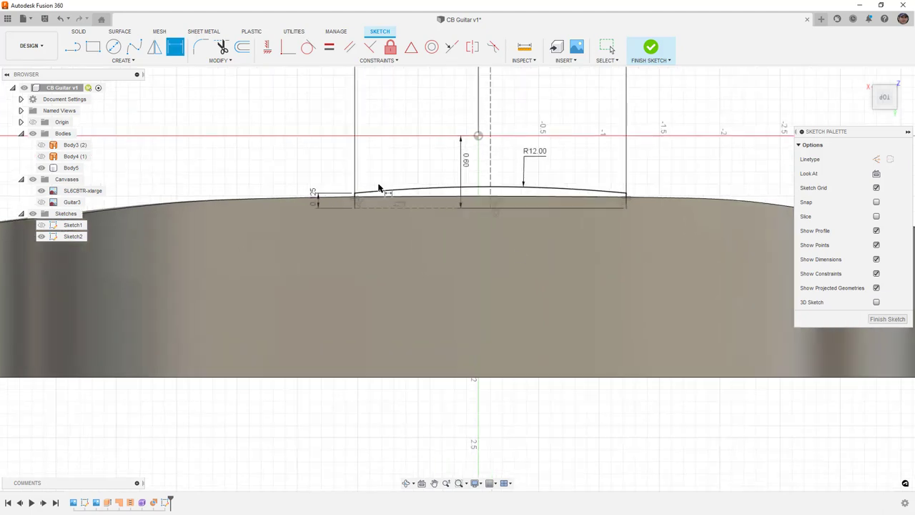
Draw a three-point spline bowing downward between the construction line's ends and make it tangent to both short vertical lines
left_click(133, 46)
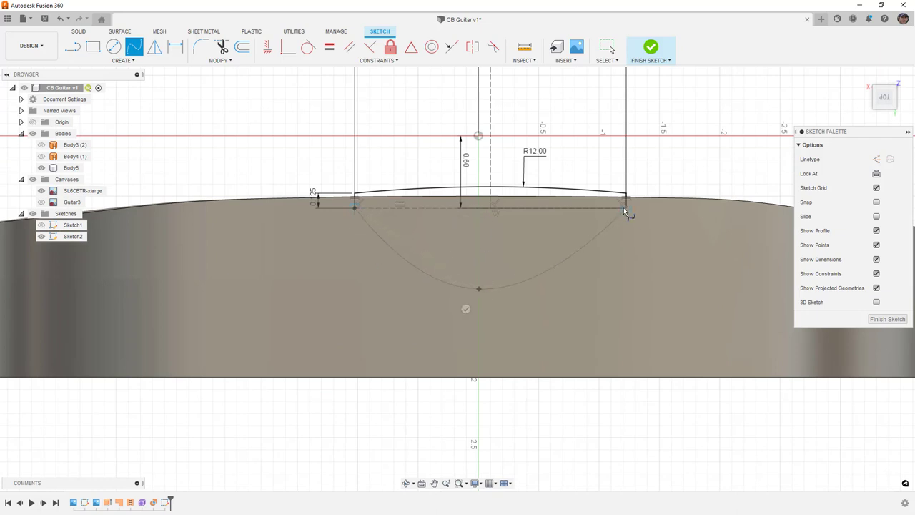
double_click(644, 224)
left_click(308, 47)
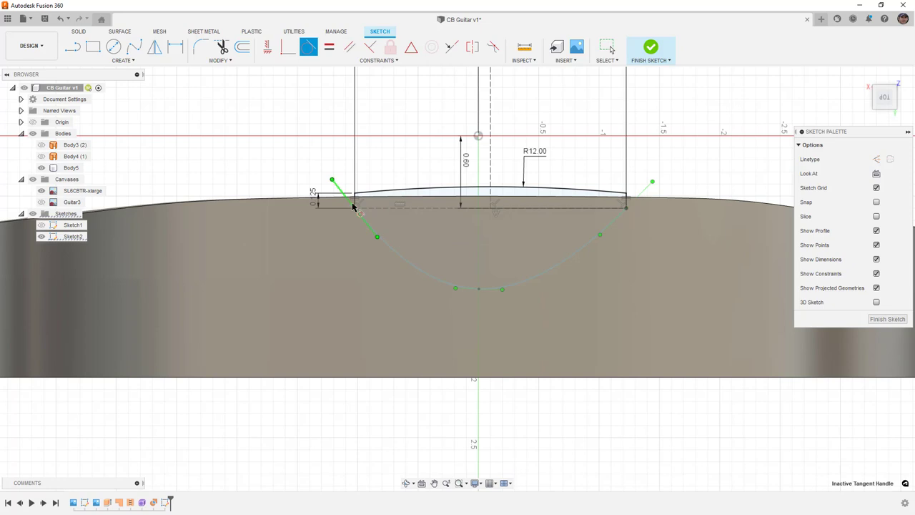
key("Escape")
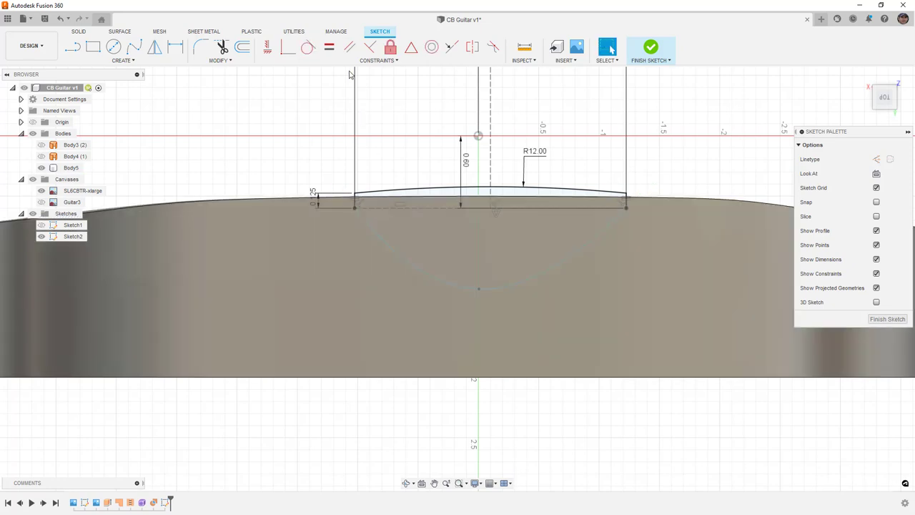
left_click(309, 48)
left_click(399, 257)
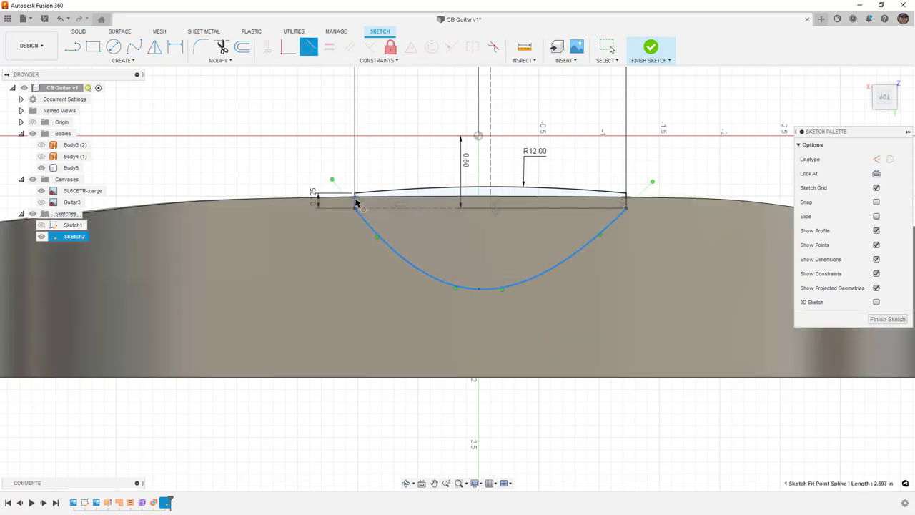
left_click(356, 204)
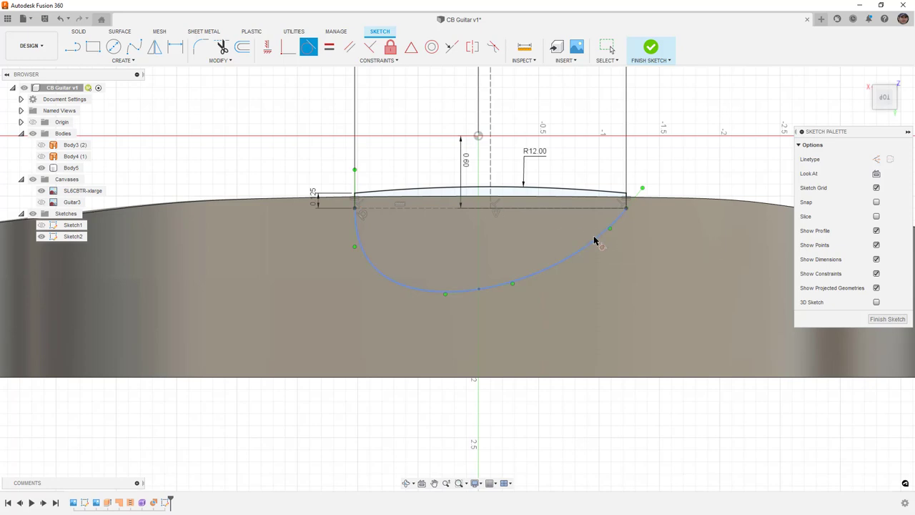
left_click(595, 240)
key("Delete")
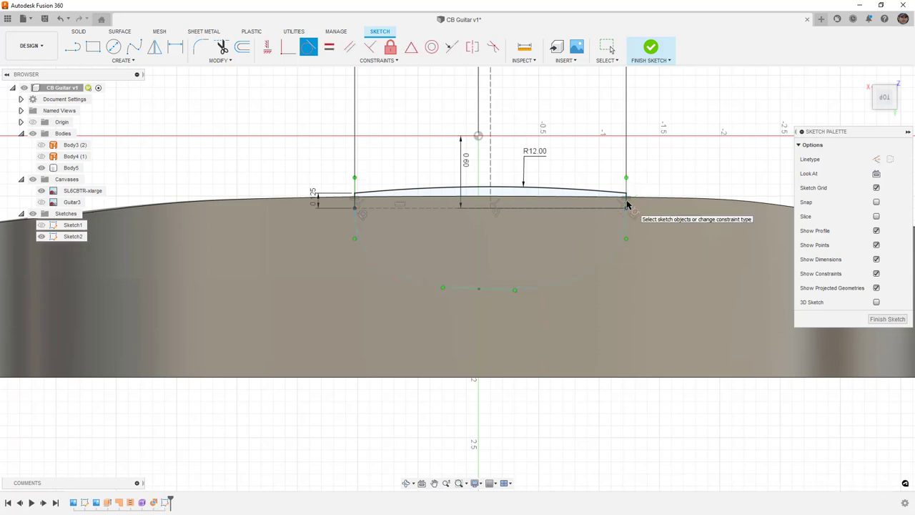
Make the spline's two end tangent handles equal in length and constrain its middle handle to horizontal
left_click(452, 49)
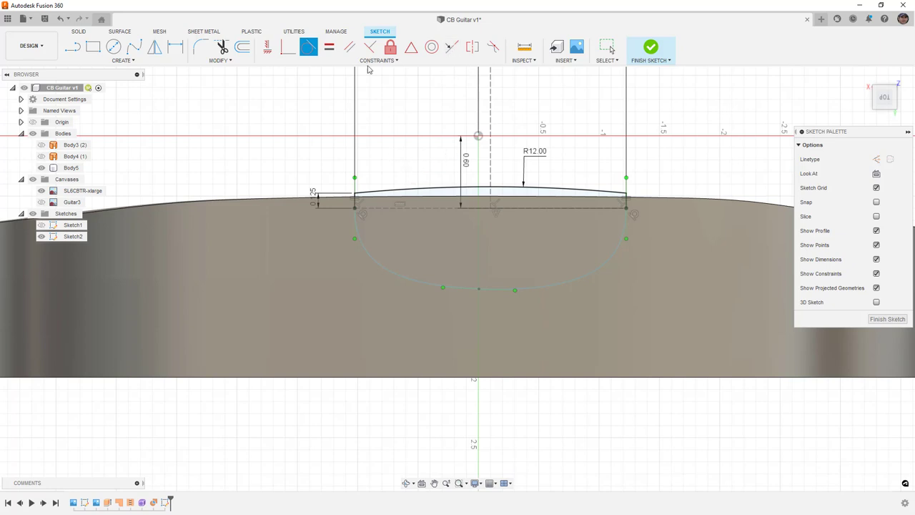
left_click(329, 46)
left_click(355, 182)
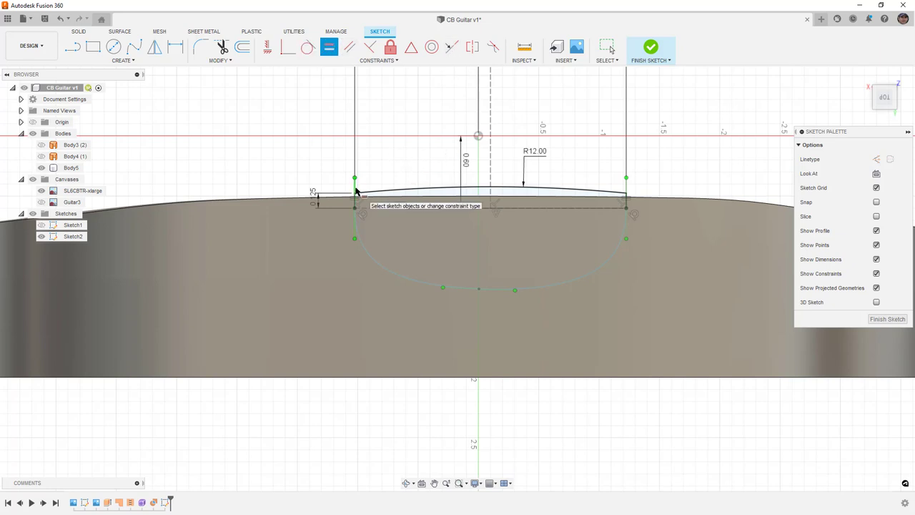
left_click(627, 189)
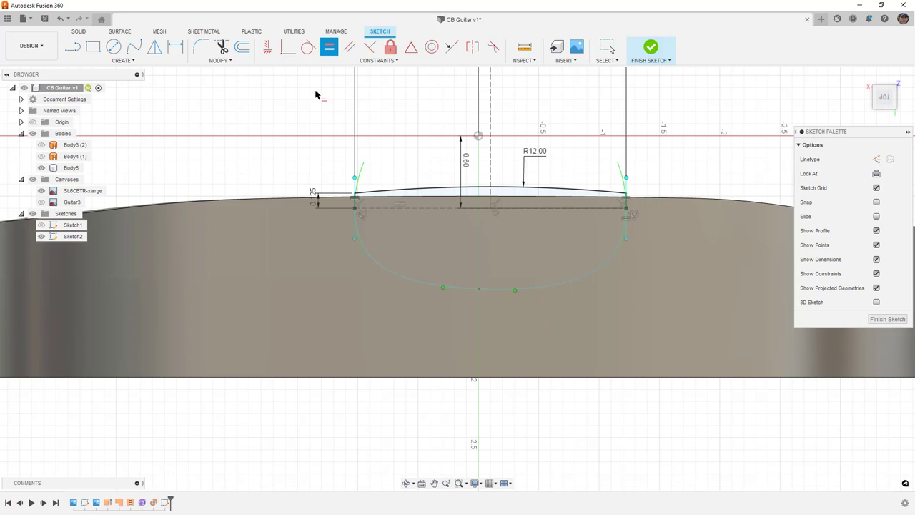
left_click(268, 47)
left_click(461, 290)
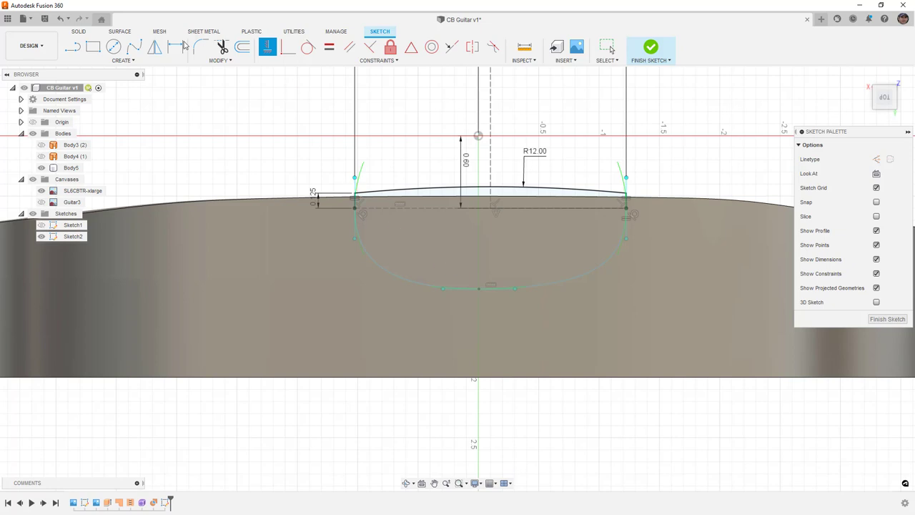
left_click(72, 46)
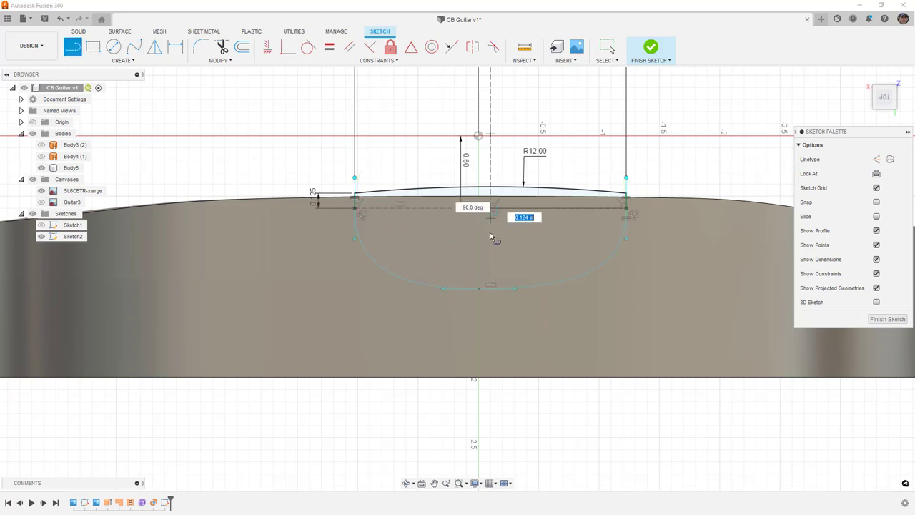
left_click(491, 209)
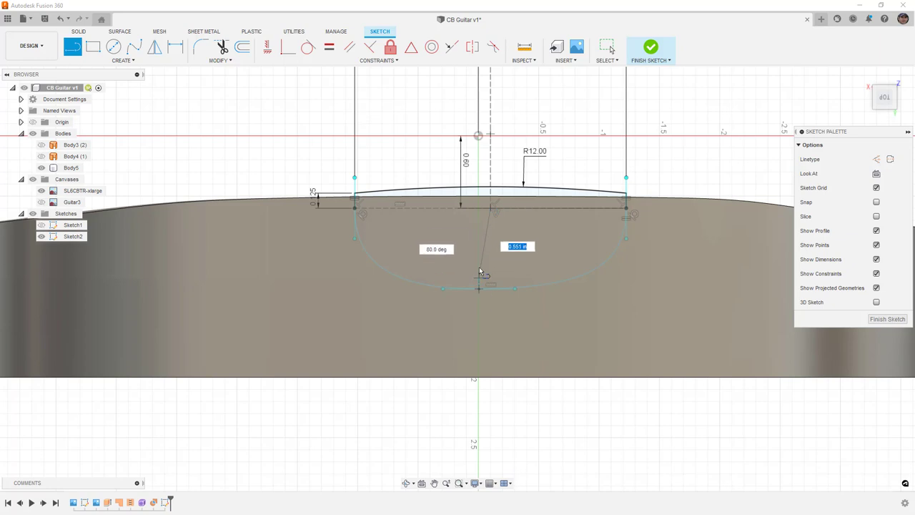
key("Escape")
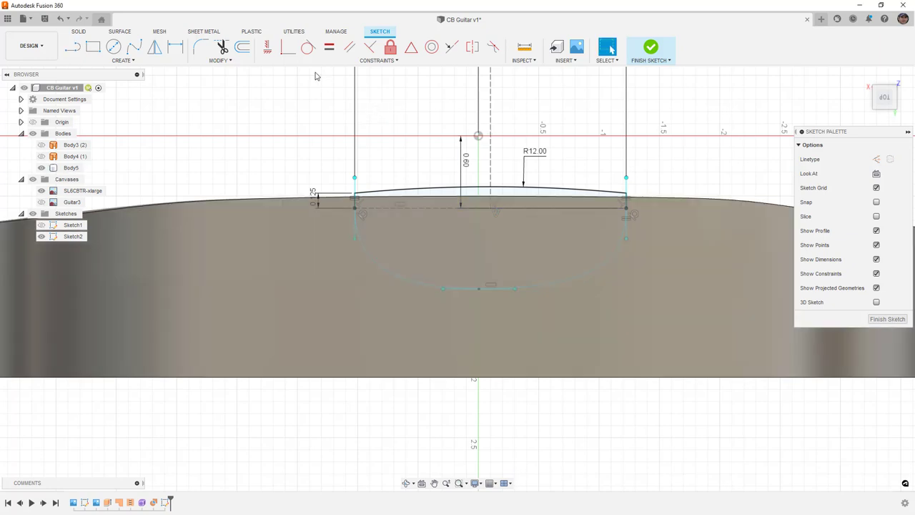
Constrain the spline's middle point to lie in line with the vertical construction line
left_click(288, 47)
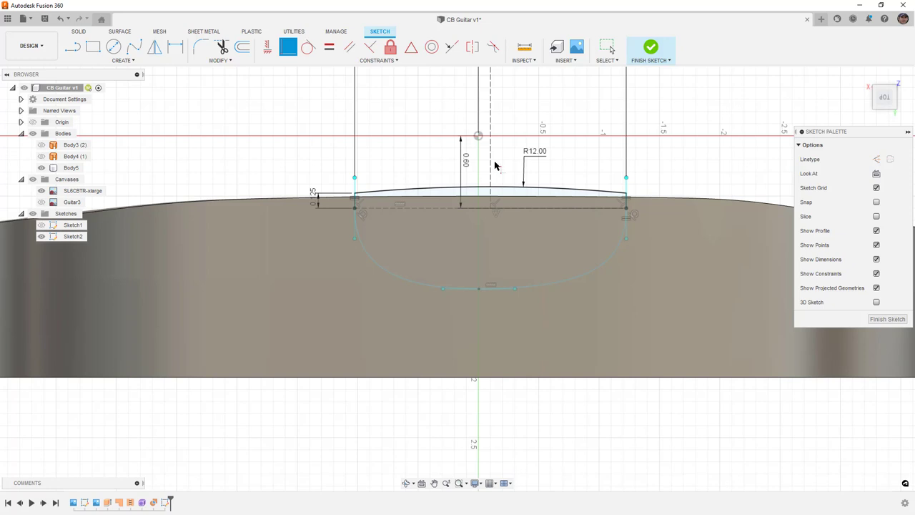
left_click(480, 289)
key("Escape")
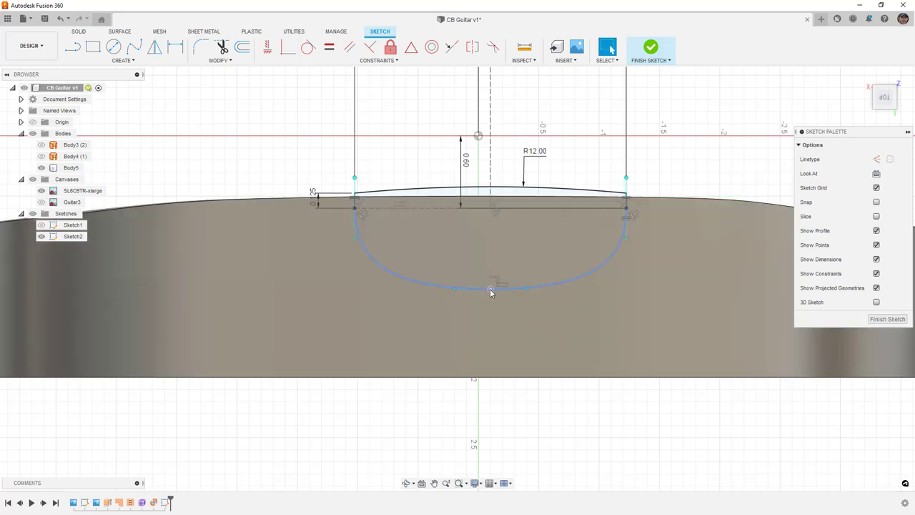
Reshape the spline into a deeper neck curve by moving its middle point down and adjusting its tangent handles
left_click_drag(491, 289, 506, 319)
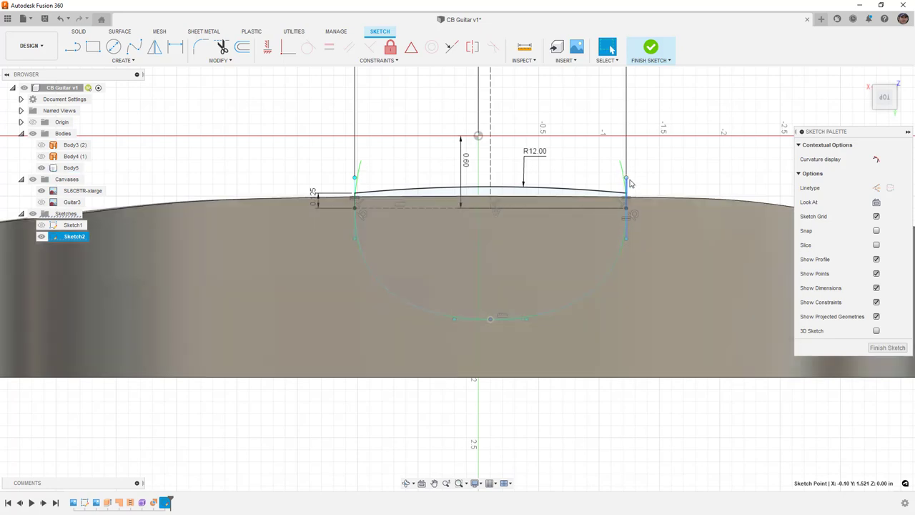
key("Escape")
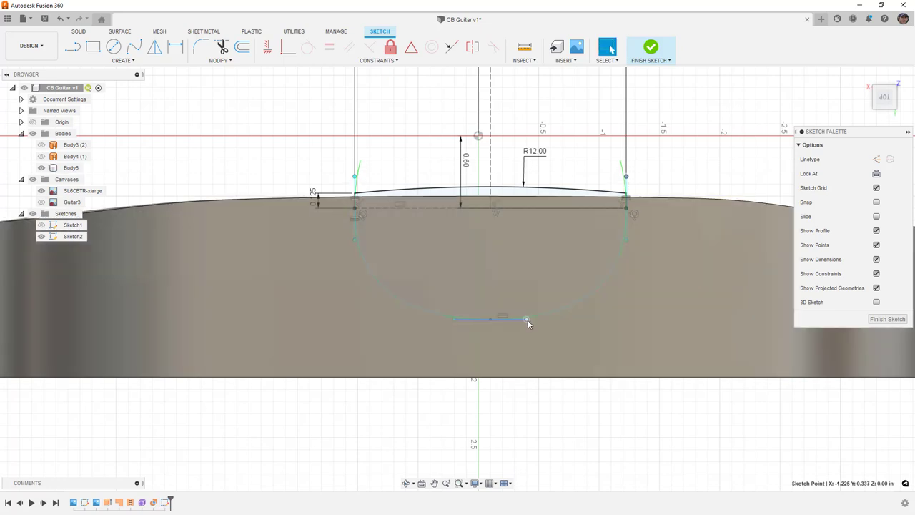
mouse_move(527, 320)
left_mouse_down()
mouse_move(539, 323)
mouse_move(491, 285)
mouse_move(487, 317)
mouse_move(528, 315)
left_mouse_up()
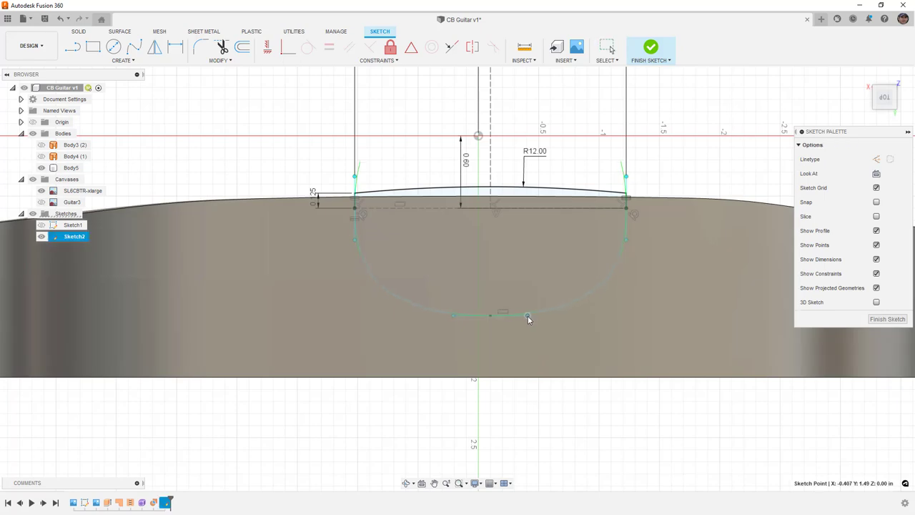
left_click(528, 316)
Dimension the neck curve's depth from the horizontal construction line to the spline's middle point as 0.9 in
key("d")
left_click(491, 317)
left_click(491, 208)
left_click(502, 266)
type(".9")
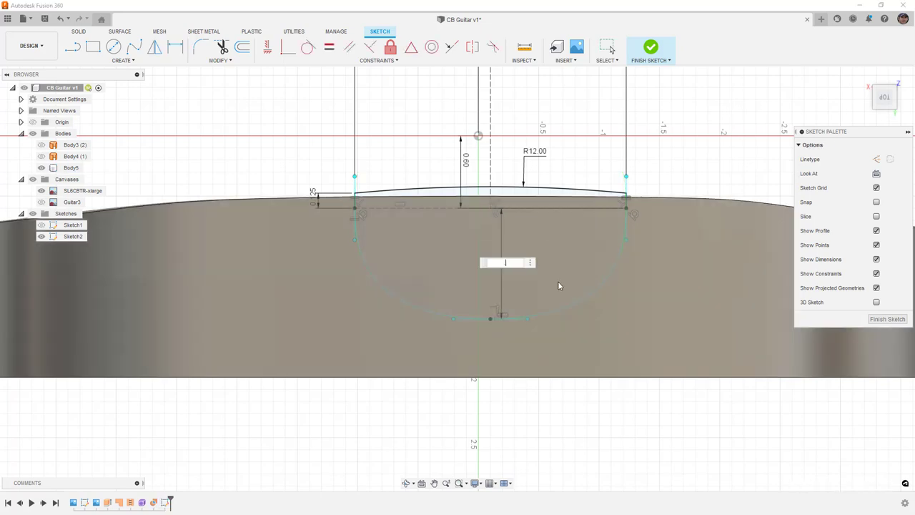
key("Return")
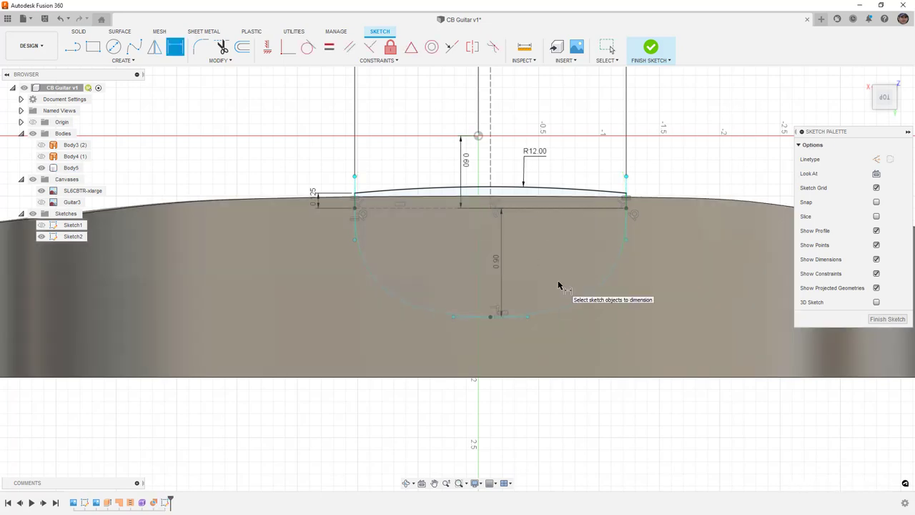
Dimension the spline's middle tangent handle as 0.6 in and the side tangent handle as 0.5 in, and finish the sketch
left_click(521, 321)
left_click(501, 423)
type(".6")
key("Return")
left_click(628, 227)
left_click(660, 227)
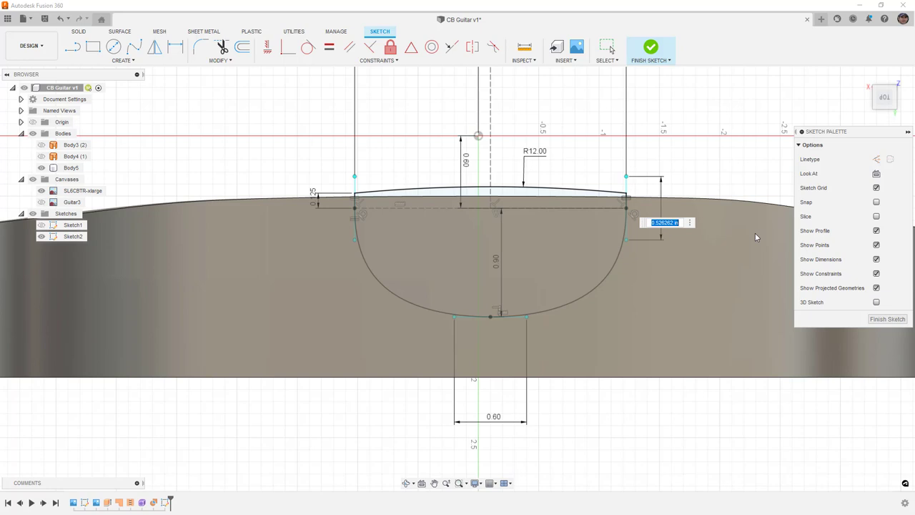
type(".5")
key("Return")
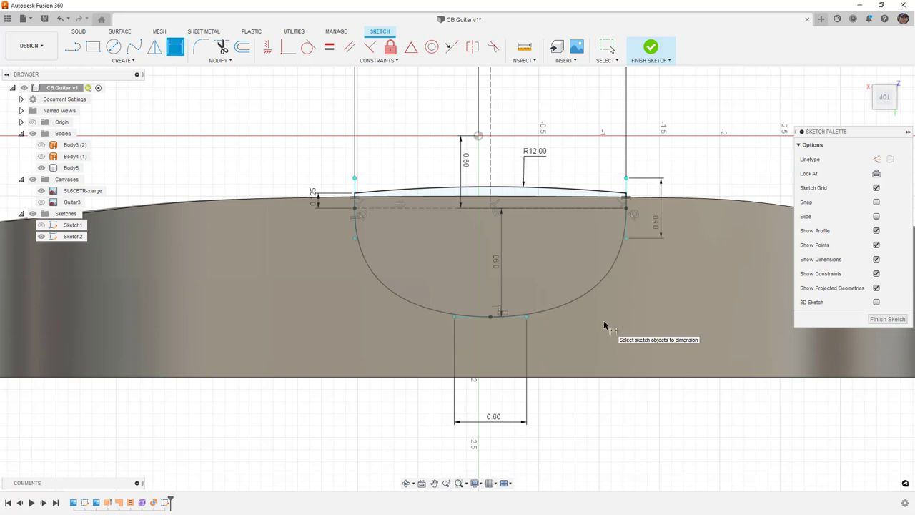
left_click(651, 50)
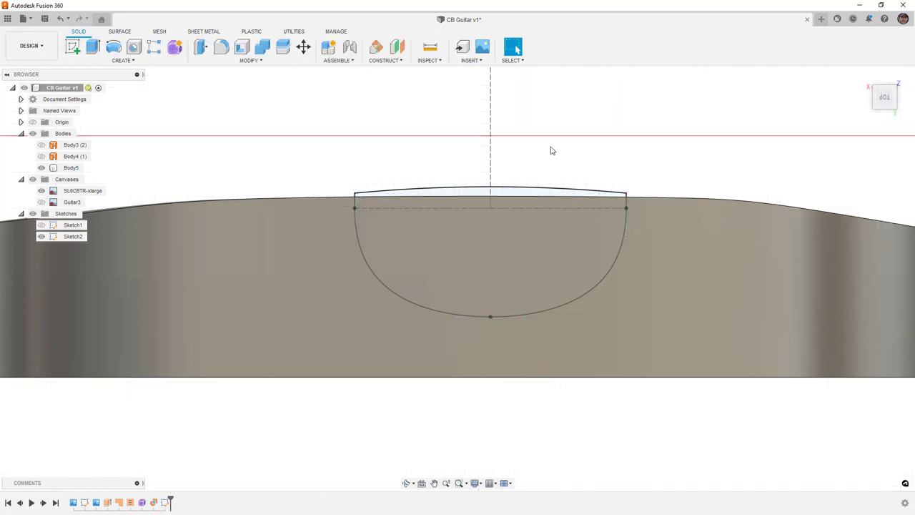
Hide the SL6CBTR-xlarge canvas and set up a 12 in Join extrusion of the neck profile, running out past the horns
scroll(542, 162, "down", 3)
mouse_move(542, 161)
middle_mouse_down("shift")
mouse_move(533, 189)
mouse_move(548, 204)
middle_mouse_up("shift")
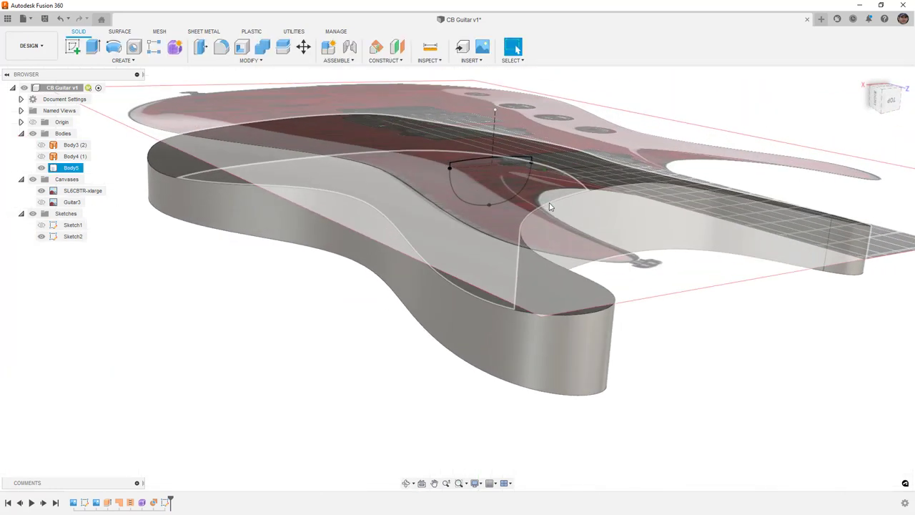
left_click(41, 191)
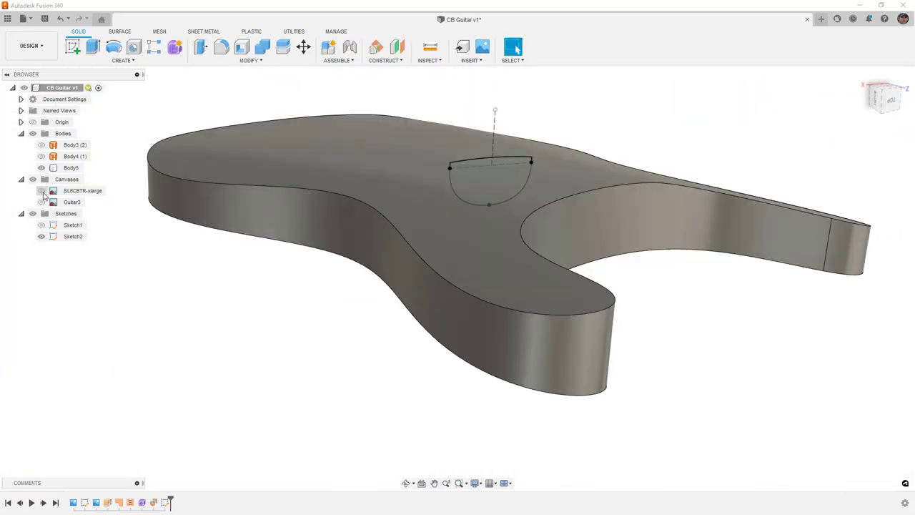
left_click(518, 166)
key("e")
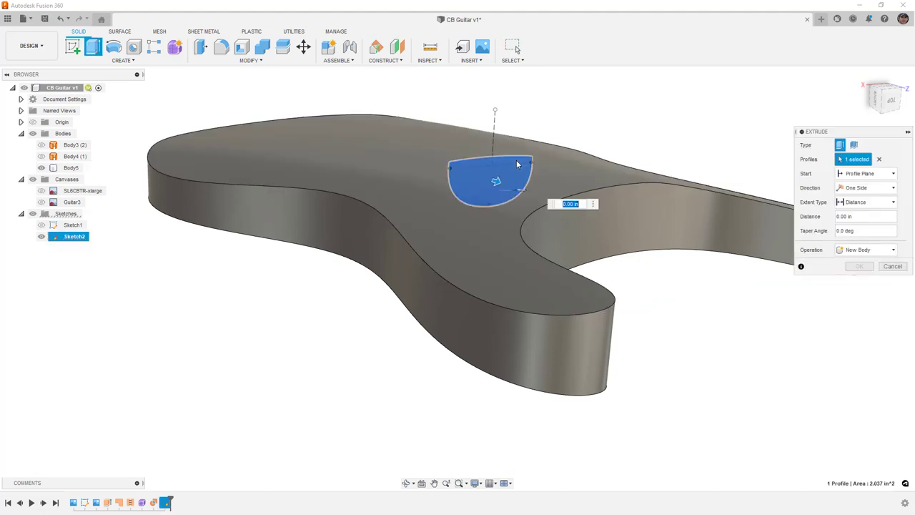
left_click_drag(521, 189, 795, 358)
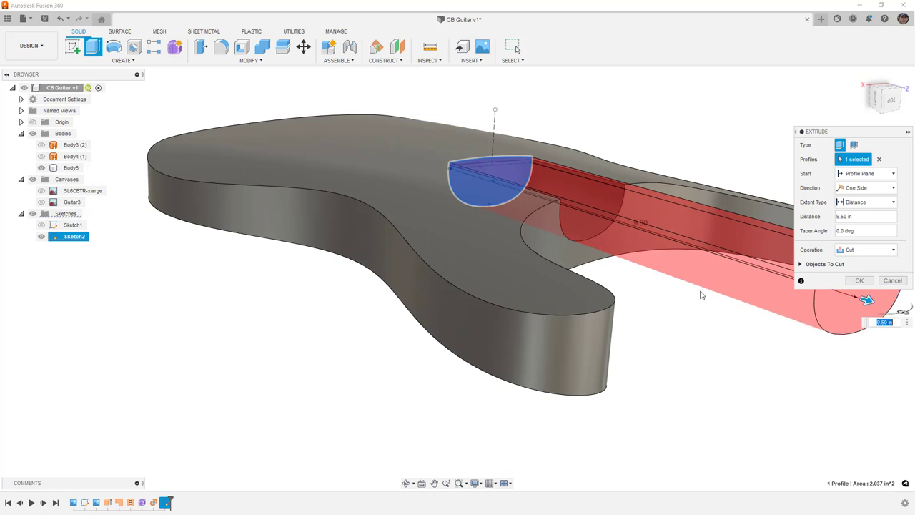
left_click(867, 250)
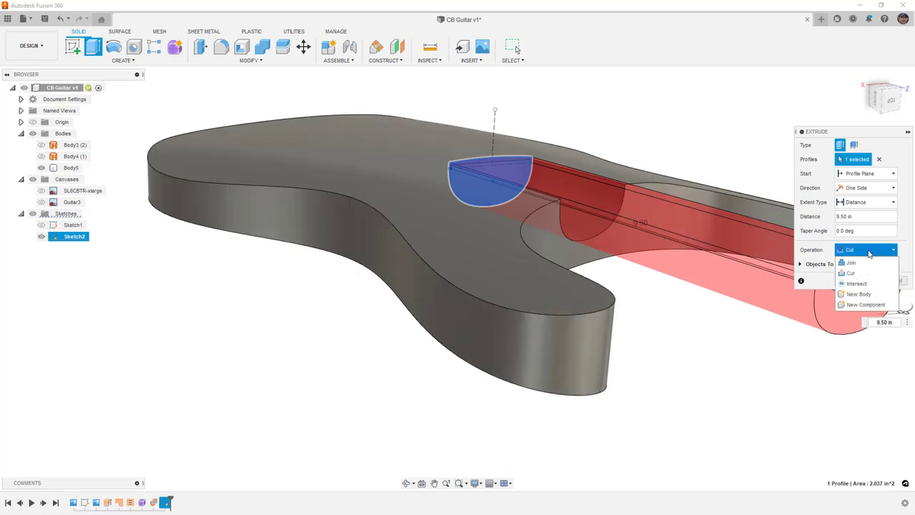
left_click(852, 263)
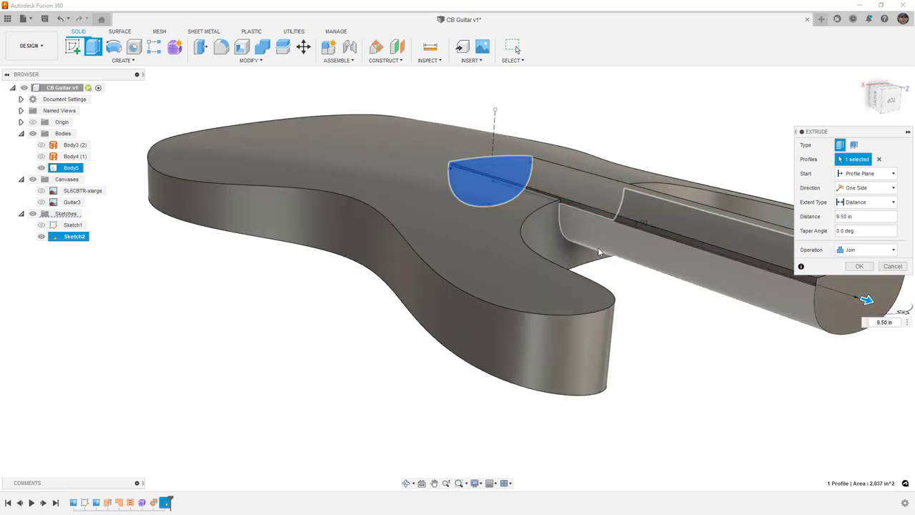
scroll(624, 263, "down", 3)
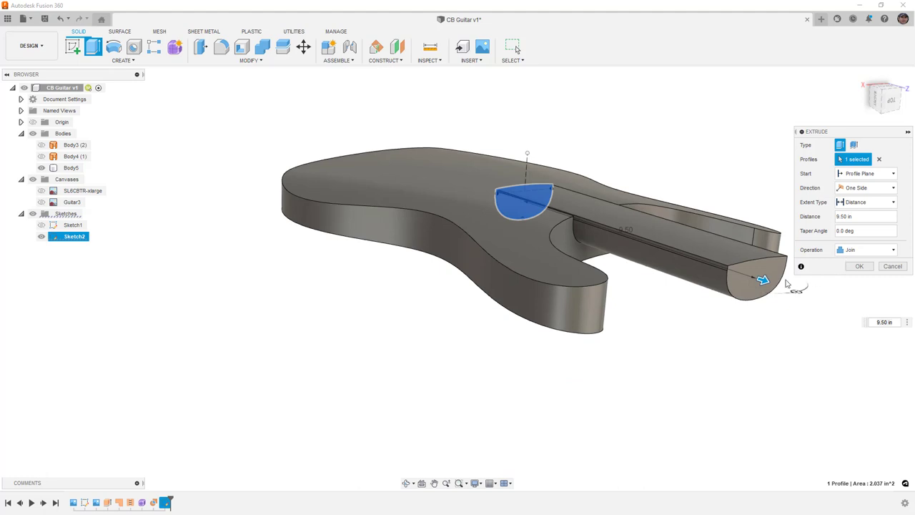
left_click_drag(763, 279, 846, 309)
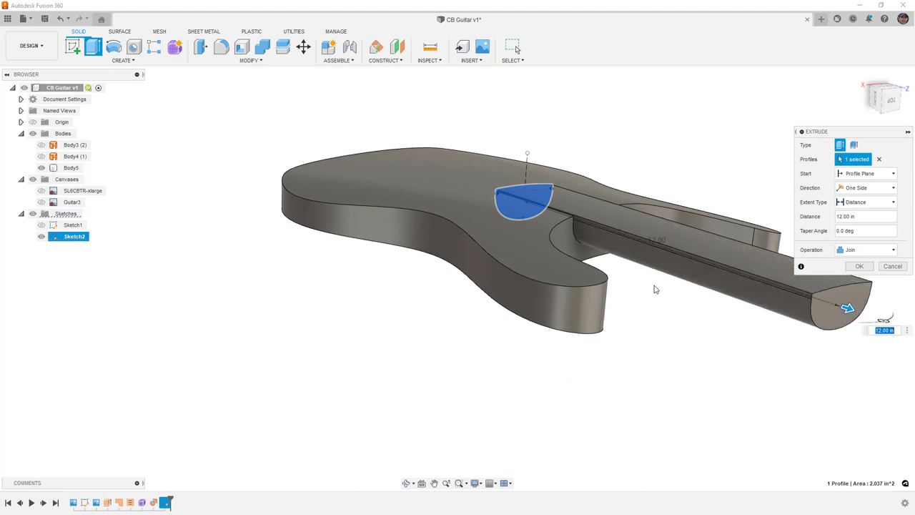
Show the SL6CBTR-xlarge canvas and make the neck extrusion start at a 2 in offset from the profile plane
mouse_move(653, 286)
middle_mouse_down("shift")
mouse_move(671, 277)
mouse_move(653, 286)
middle_mouse_up("shift")
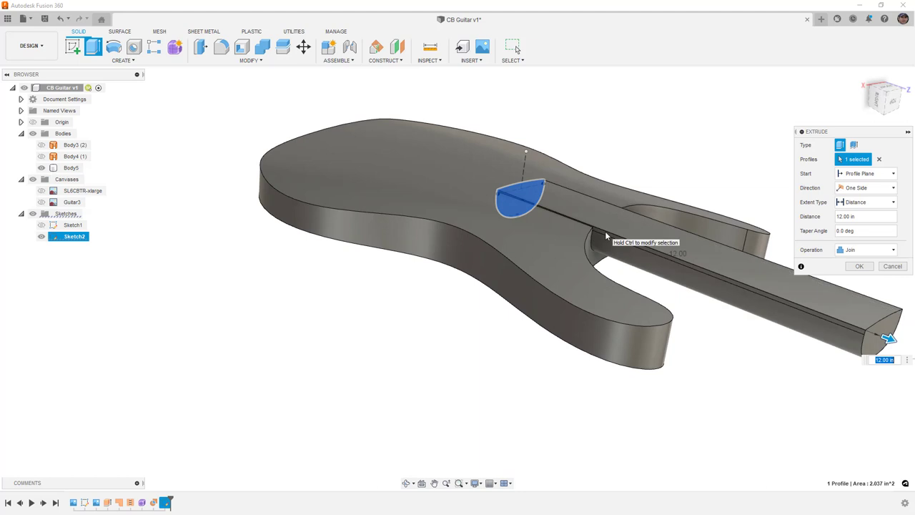
scroll(604, 232, "up", 2)
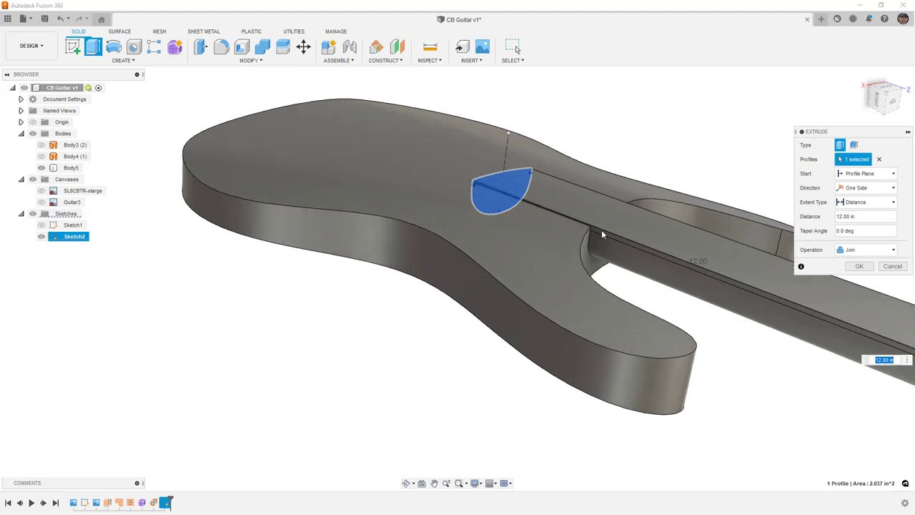
left_click(41, 191)
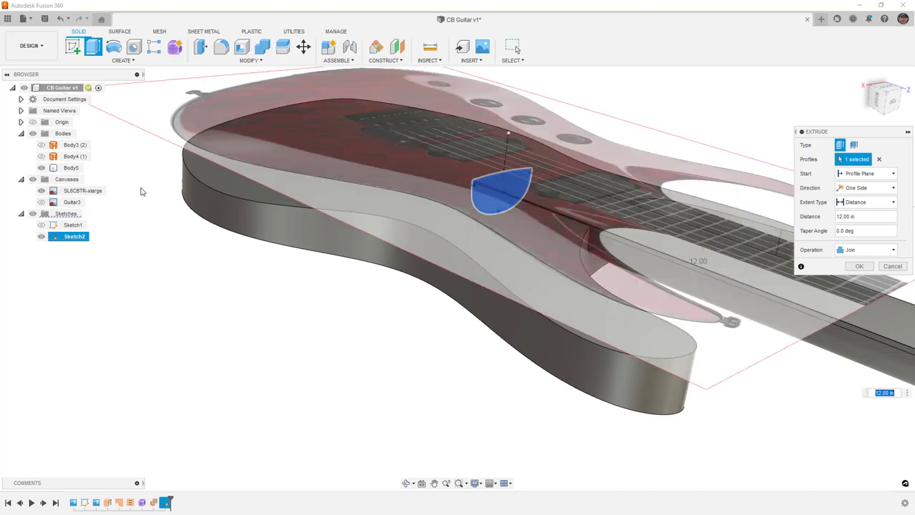
middle_click_drag(470, 207, 629, 224, "shift")
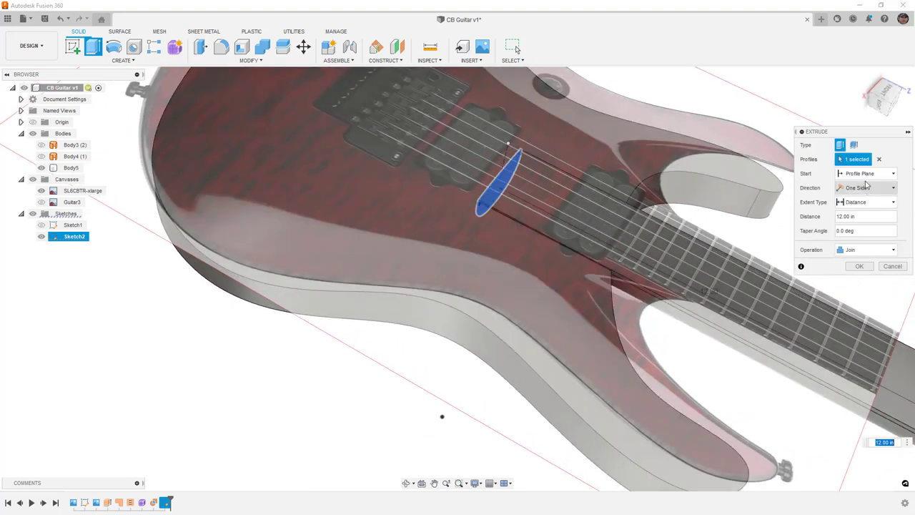
left_click(866, 175)
left_click(861, 198)
scroll(590, 220, "down", 1)
scroll(591, 220, "down", 1)
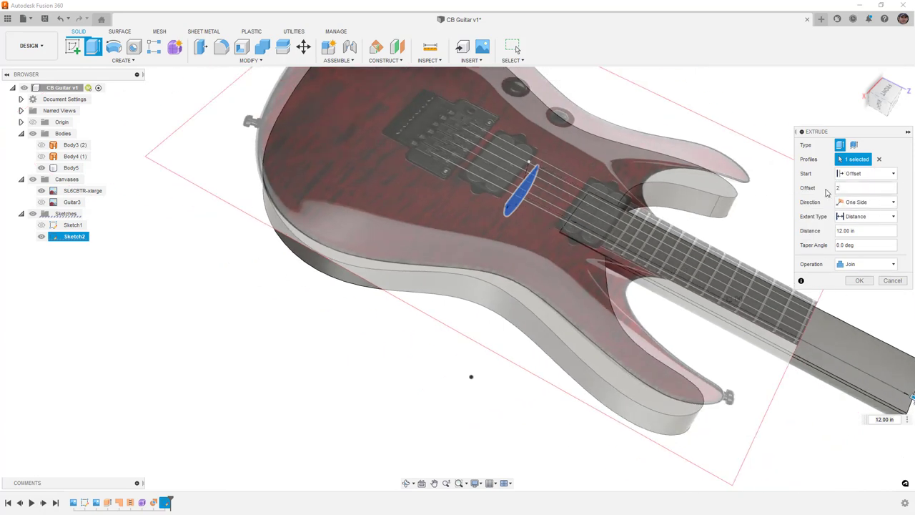
Try start offsets of 2.5 and 3 in against the canvas, set 3.25 in, and complete the neck extrusion
left_click(856, 187)
type(".5")
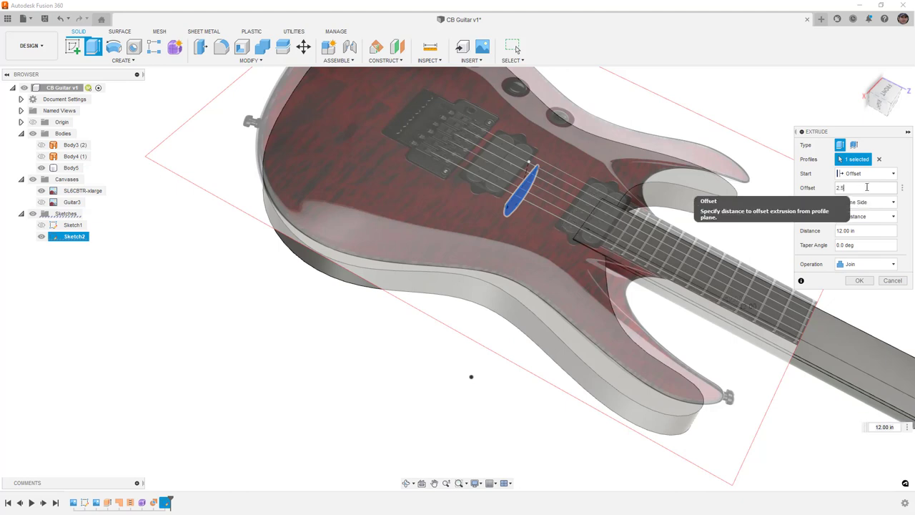
left_click_drag(868, 186, 792, 189)
type("3")
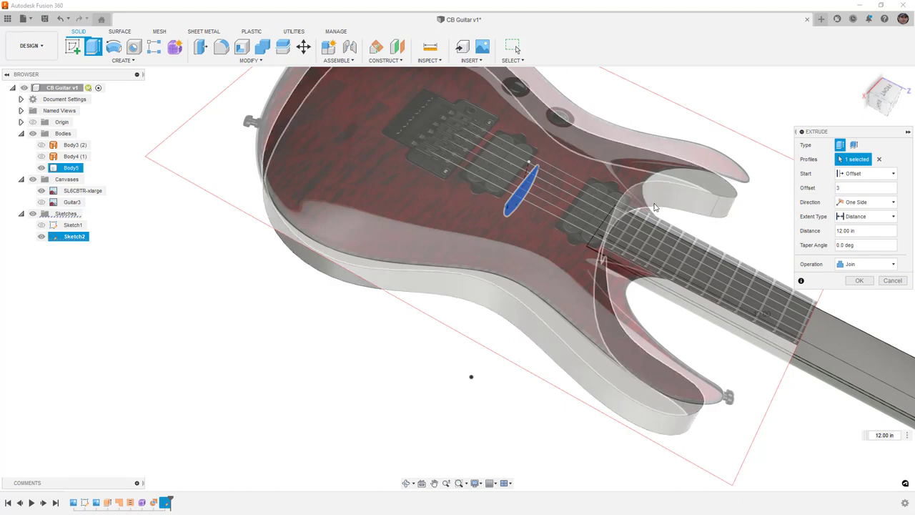
left_click(884, 93)
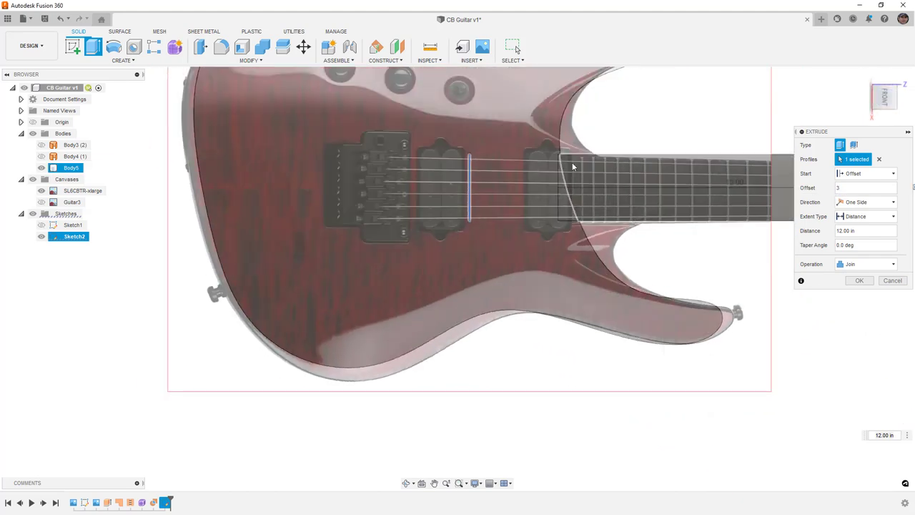
left_click(851, 188)
type(".125")
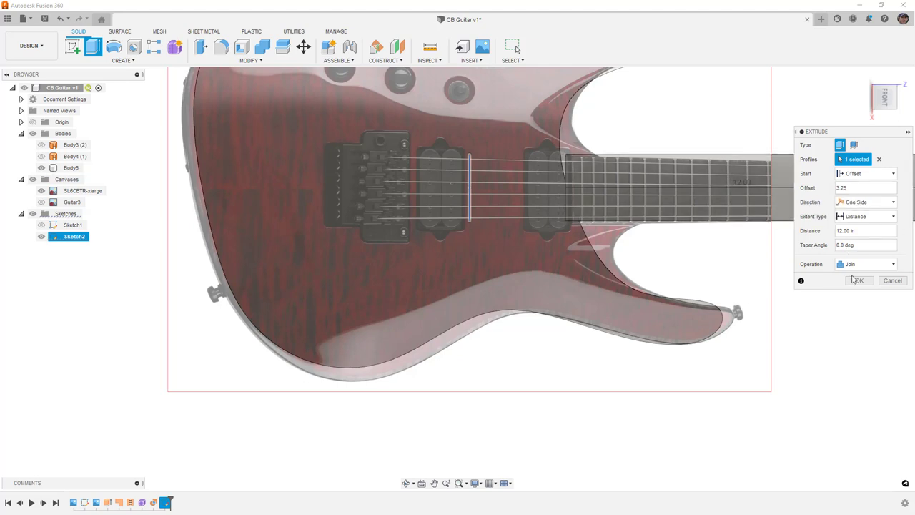
left_click(856, 281)
Hide the SL6CBTR-xlarge canvas and edit the neck extrusion, reducing its start offset below 3 in so it overlaps the body further
middle_click_drag(685, 235, 680, 200, "shift")
scroll(584, 162, "up", 4)
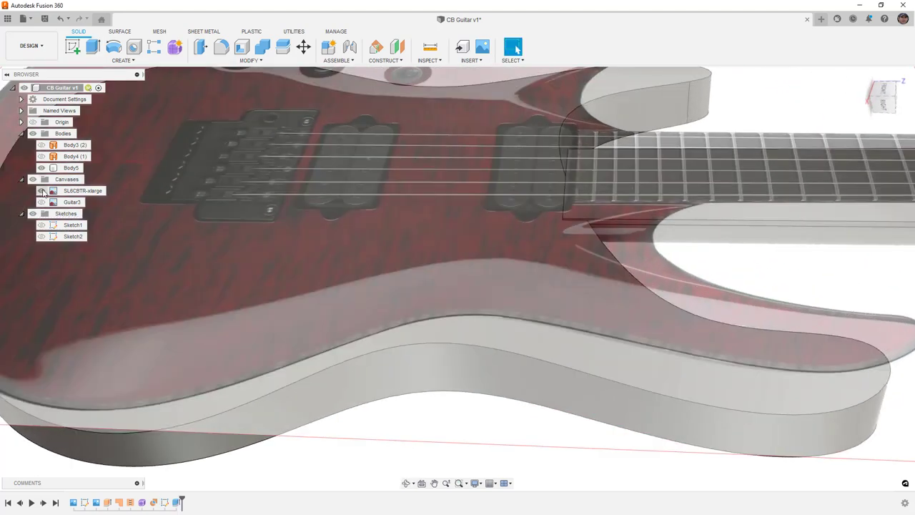
left_click(41, 190)
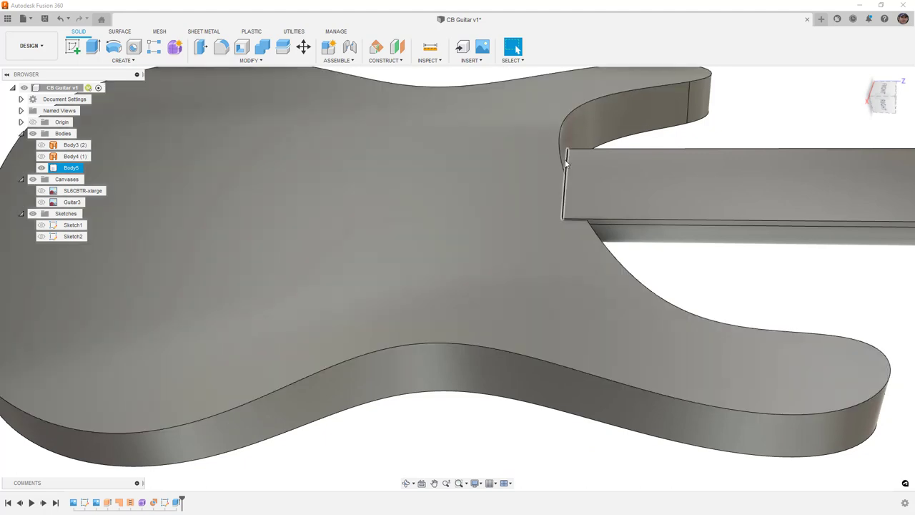
double_click(165, 503)
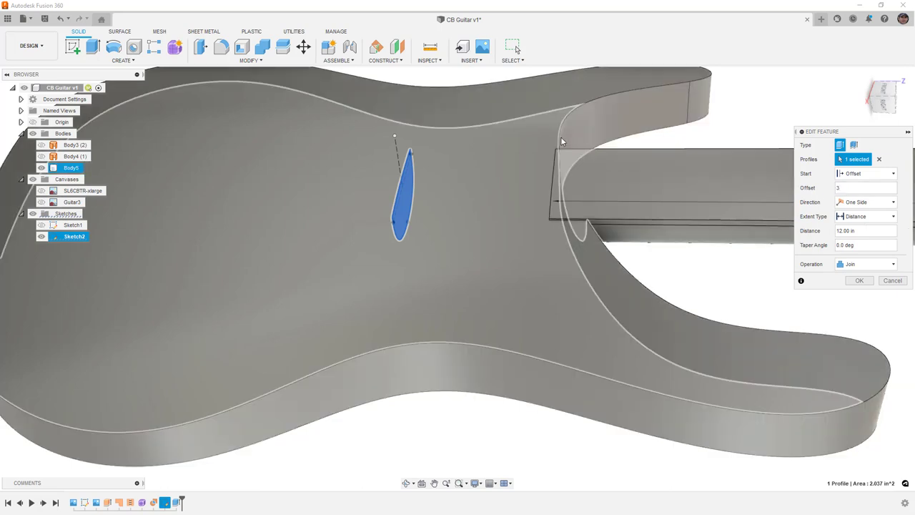
left_click_drag(849, 190, 793, 197)
type("2.75")
key("Return")
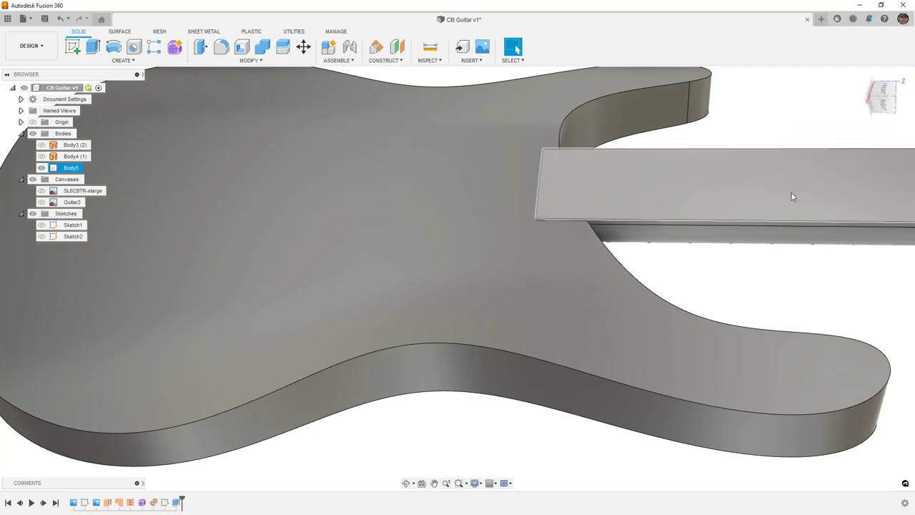
Check the neck joint from the headstock end and save the design as a new version
mouse_move(791, 190)
middle_mouse_down("shift")
mouse_move(679, 233)
mouse_move(646, 257)
mouse_move(615, 259)
mouse_move(650, 260)
mouse_move(684, 239)
mouse_move(703, 210)
mouse_move(750, 200)
mouse_move(629, 210)
middle_mouse_up("shift")
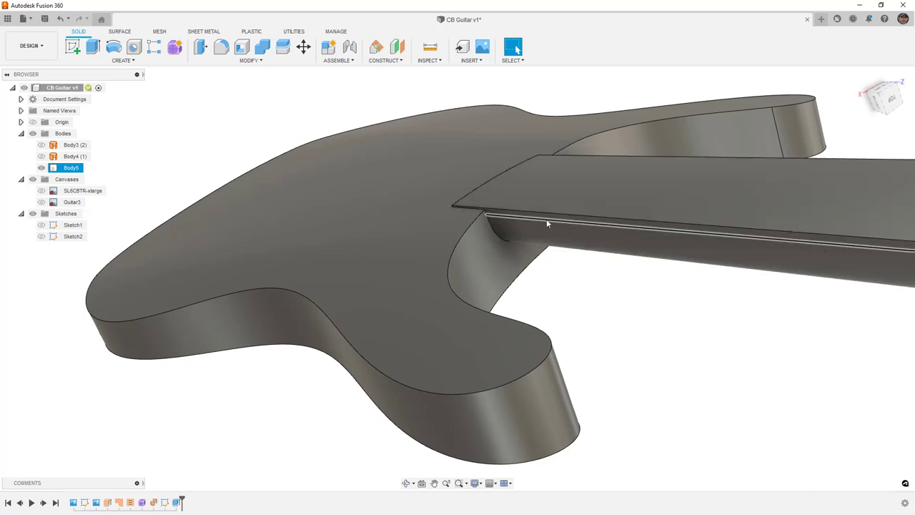
left_click(882, 107)
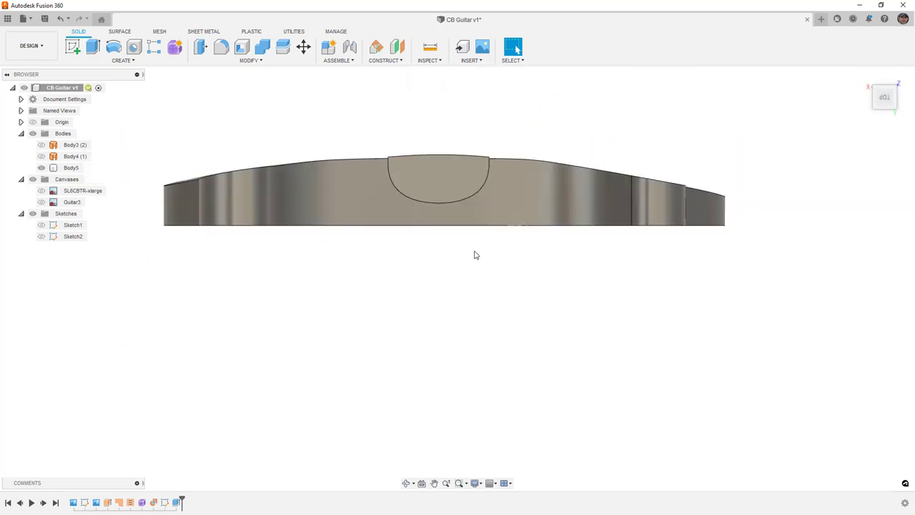
key("ctrl+s")
key("Return")
View the guitar squarely from the back and show the SL6CBTR-xlarge canvas over the body
middle_click_drag(489, 278, 465, 213, "shift")
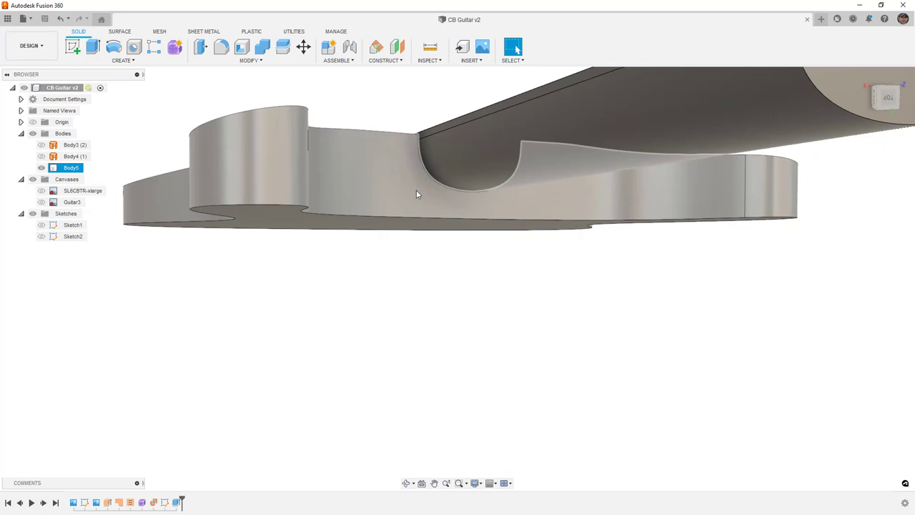
scroll(415, 199, "down", 3)
middle_click_drag(416, 199, 397, 204, "shift")
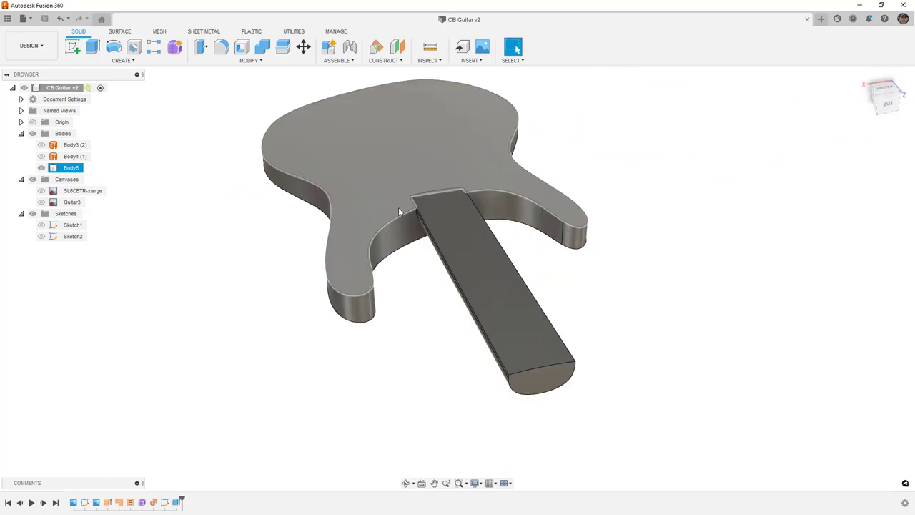
left_click(887, 103)
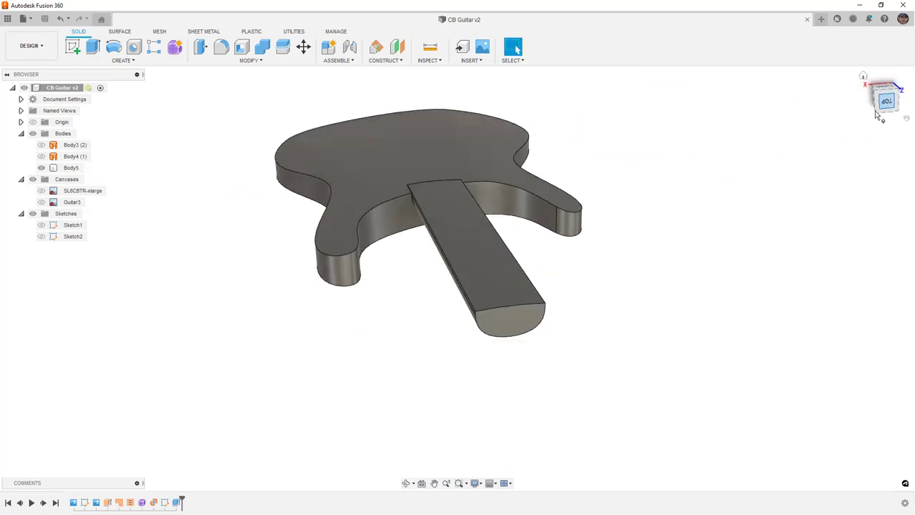
left_click(887, 118)
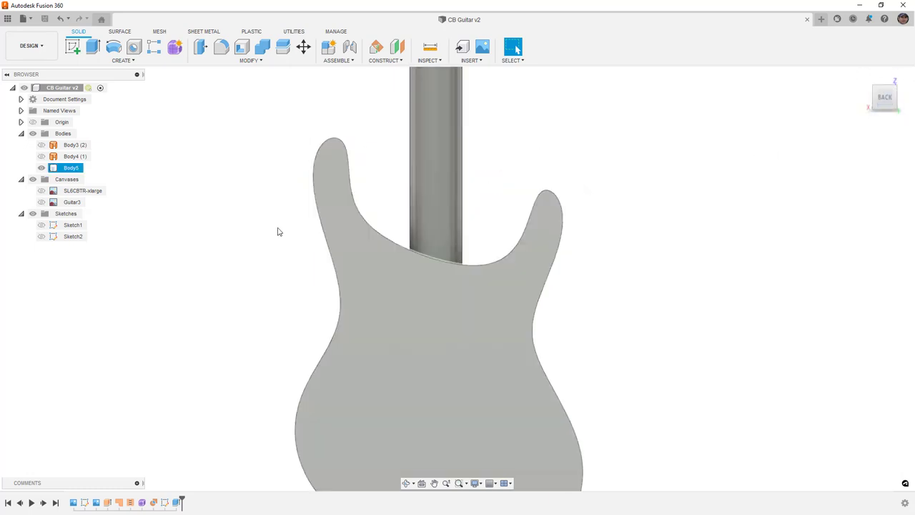
left_click(42, 191)
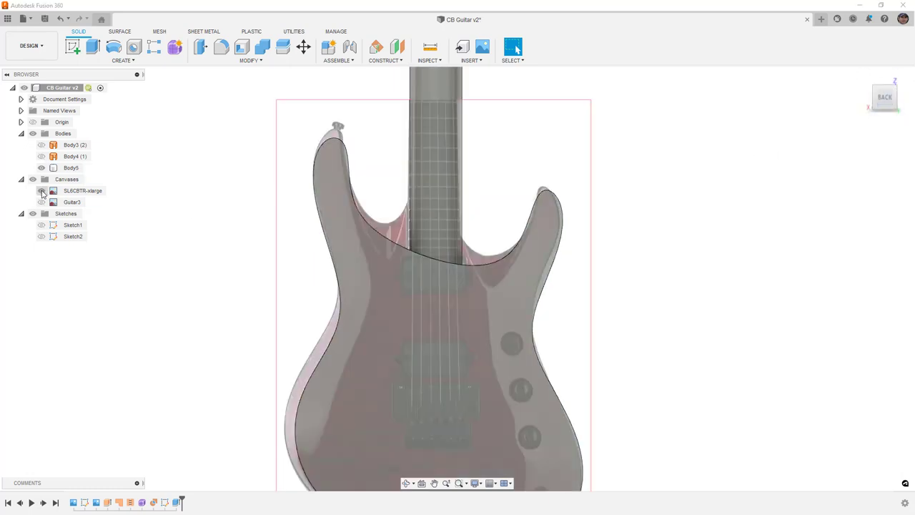
left_click(356, 261)
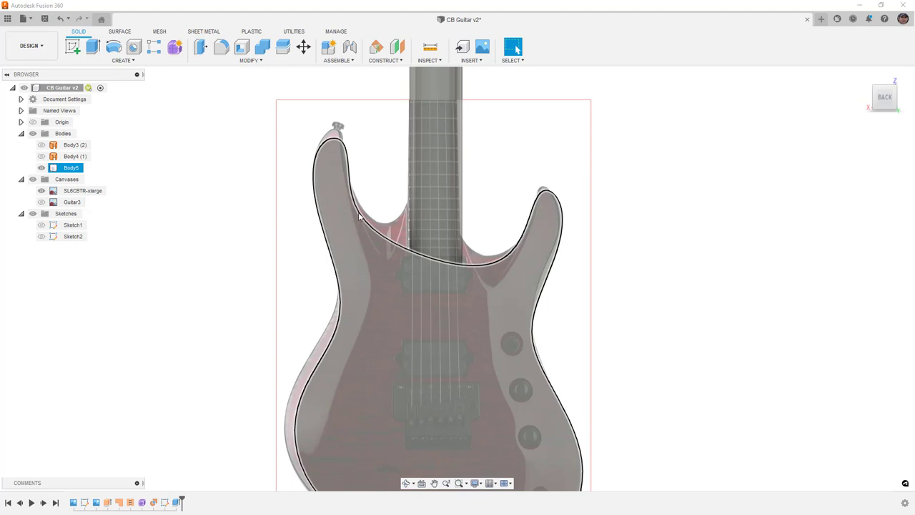
key("Escape")
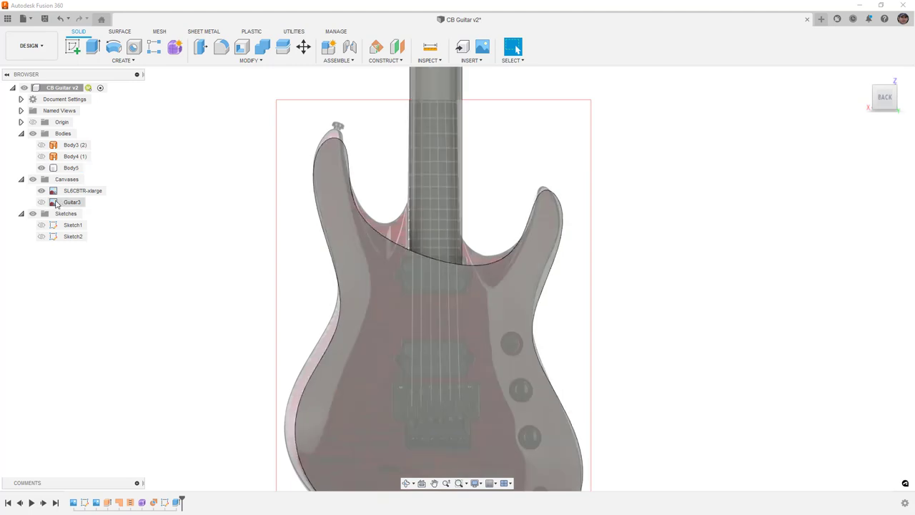
Swap the reference images by showing the Guitar3 canvas and hiding the SL6CBTR-xlarge canvas
left_click(41, 202)
left_click(41, 190)
left_click(357, 204)
scroll(357, 204, "down", 2)
key("Escape")
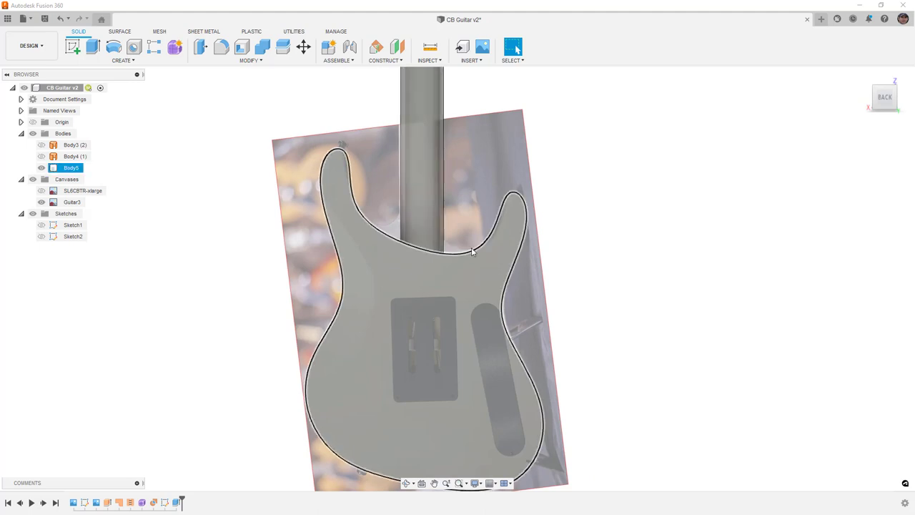
On the origin plane parallel to the guitar back, sketch three connected lines across the neck joint, about 1.5, 3.8 and 2.8 in long
left_click(72, 47)
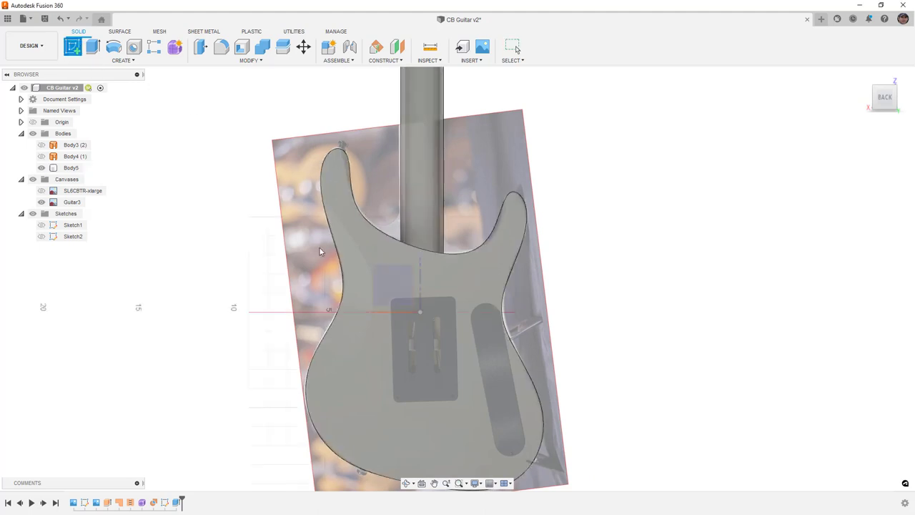
left_click(387, 280)
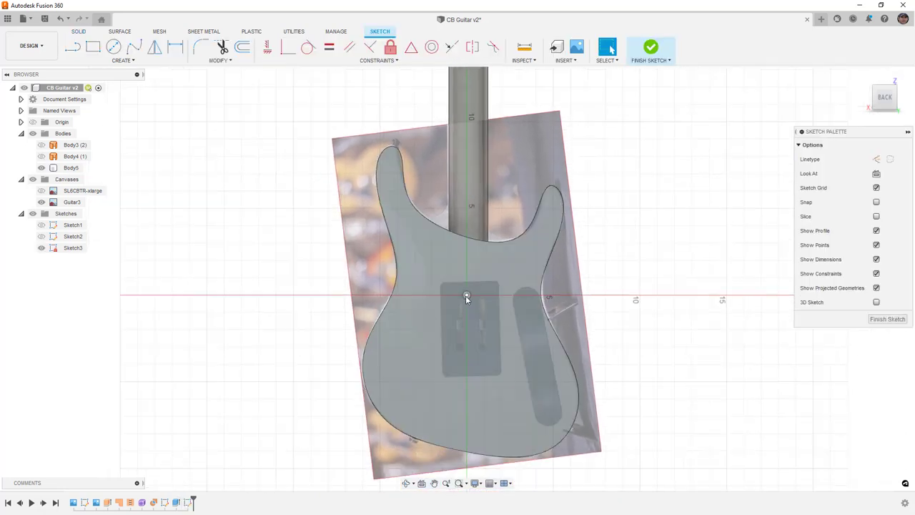
left_click(100, 49)
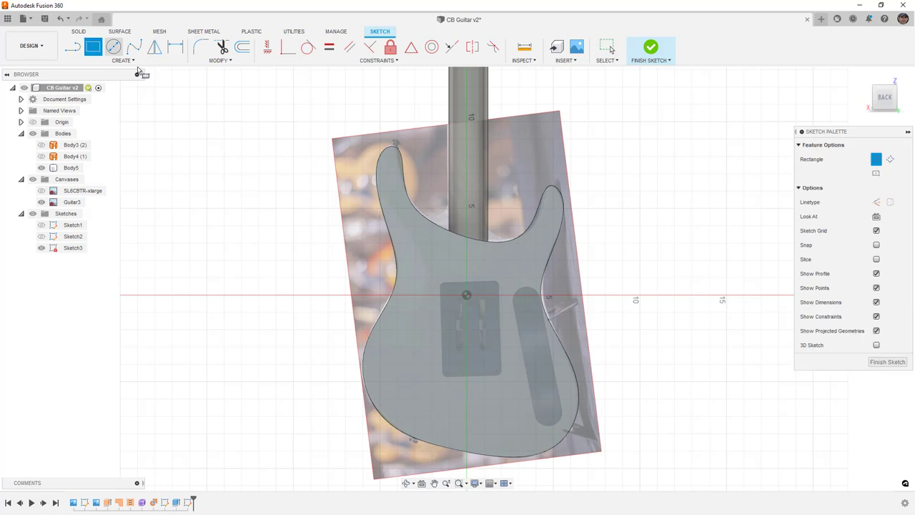
left_click(73, 47)
scroll(429, 218, "up", 3)
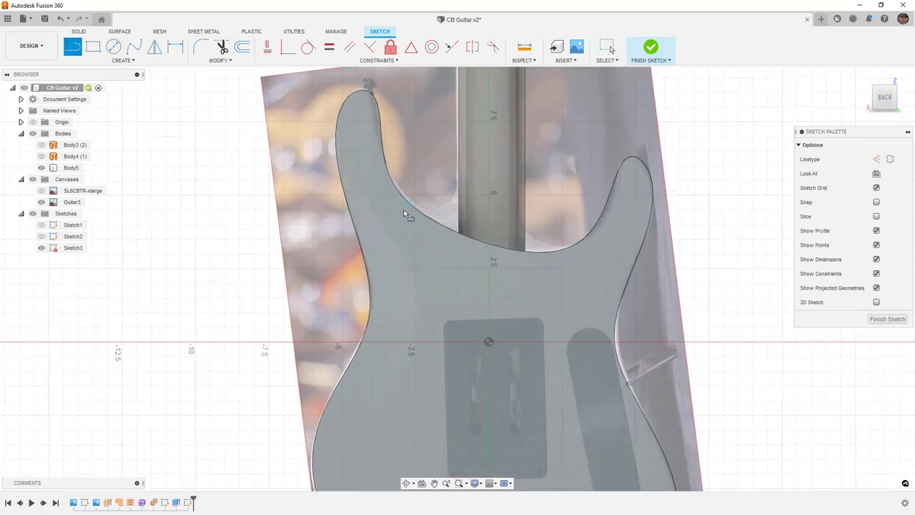
left_click(398, 218)
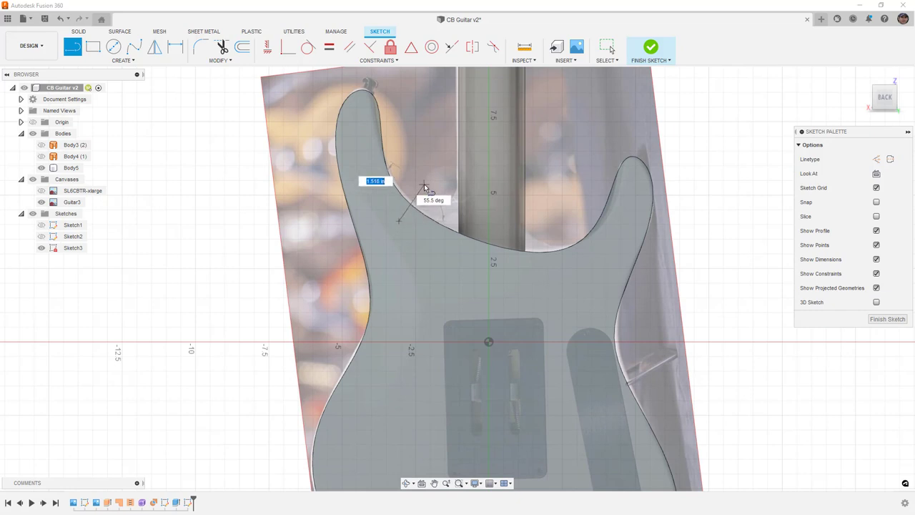
left_click(424, 184)
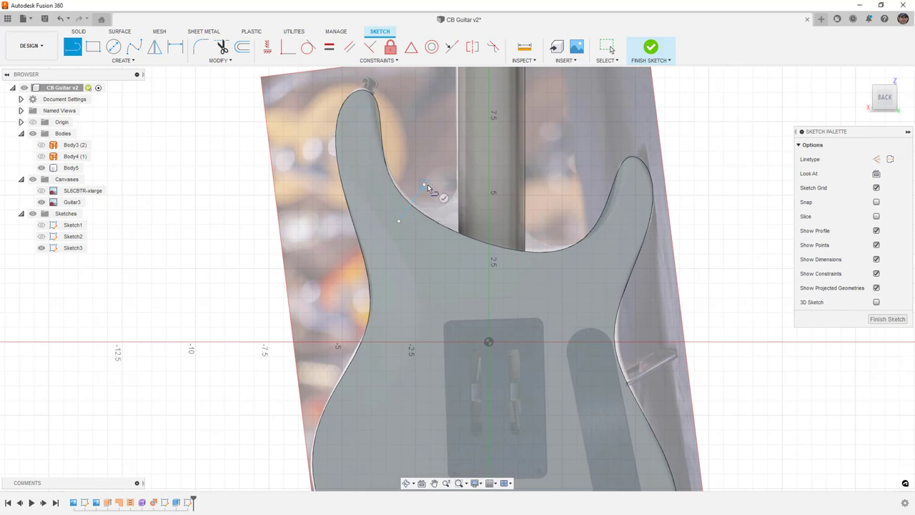
left_click(528, 223)
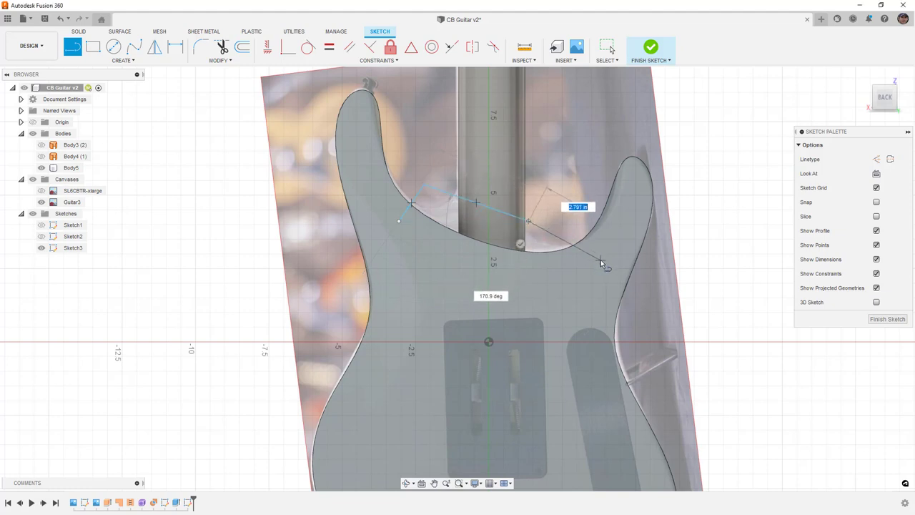
key("Escape")
scroll(551, 174, "down", 2)
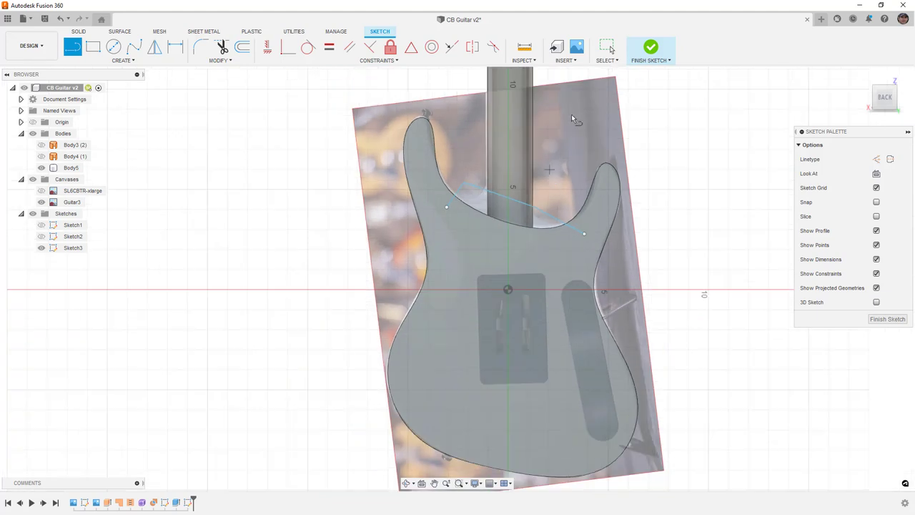
left_click(648, 48)
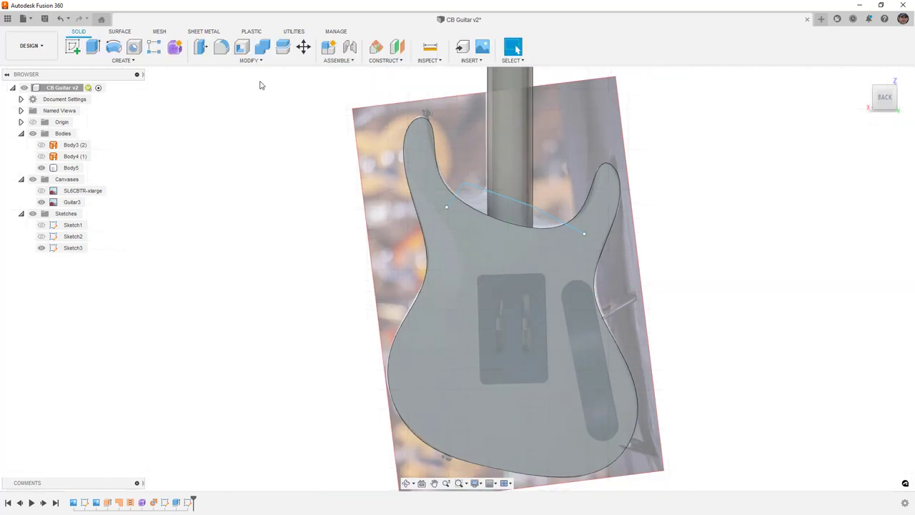
Split the body's side face and the neck's underside and side faces with Split Face, using the sketched lines as splitting tool
left_click(272, 61)
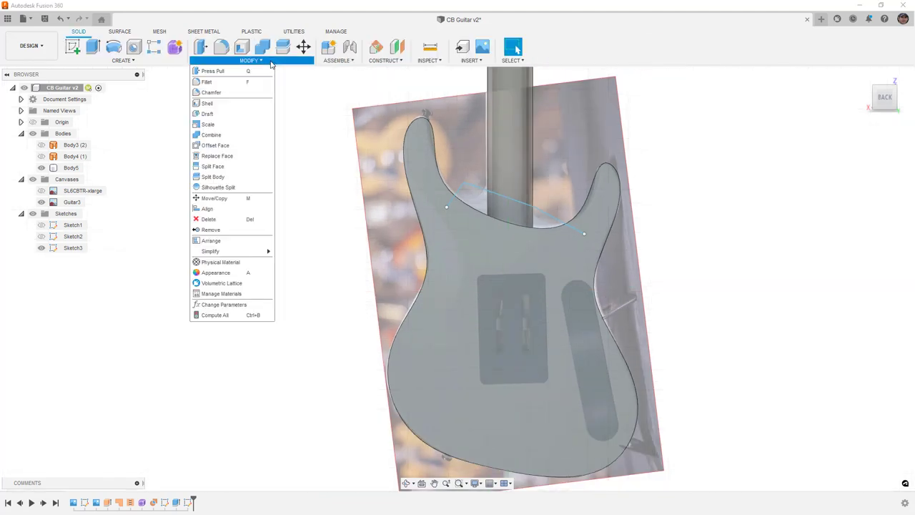
left_click(227, 170)
middle_click_drag(492, 140, 484, 246, "shift")
scroll(483, 246, "up", 3)
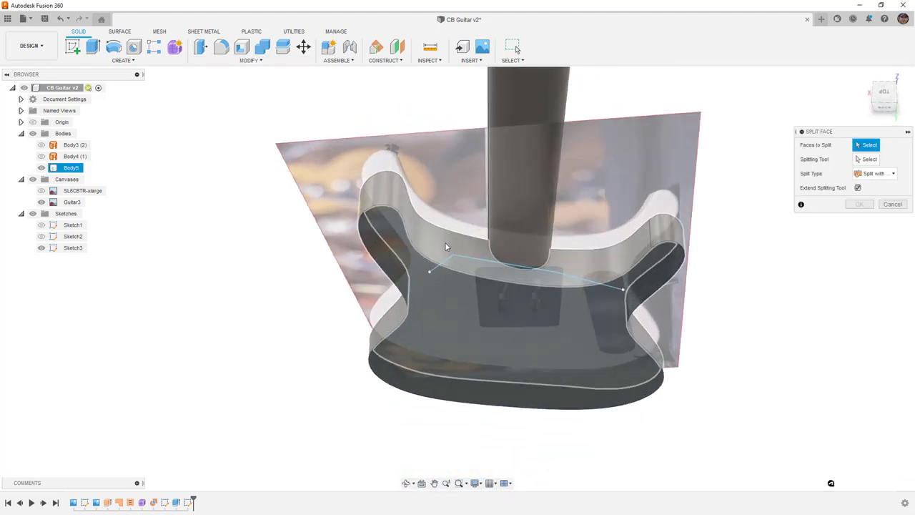
left_click(469, 255)
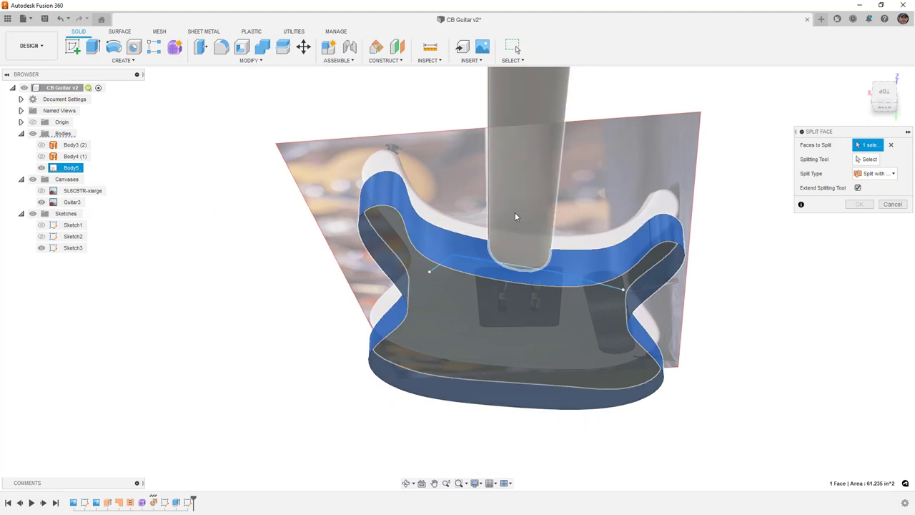
left_click(500, 196)
middle_click_drag(501, 196, 442, 235, "shift")
left_click(542, 233)
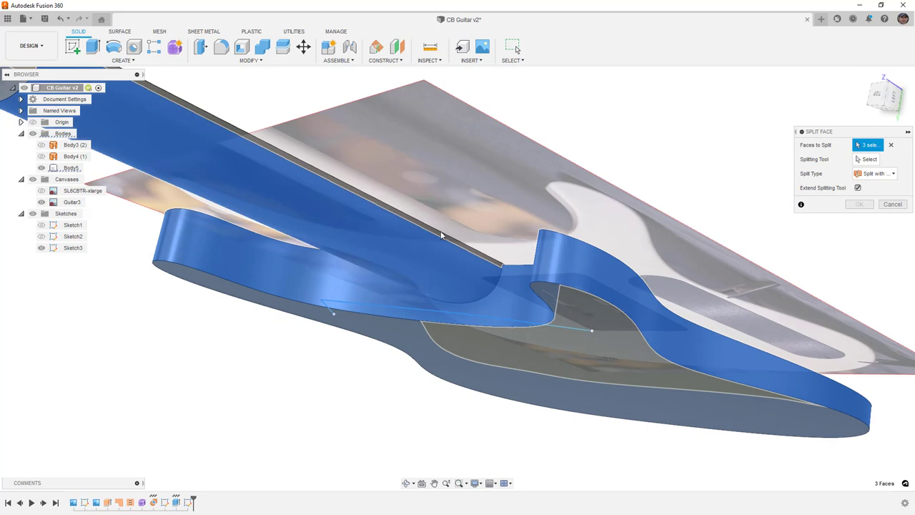
left_click(442, 235)
left_click(868, 159)
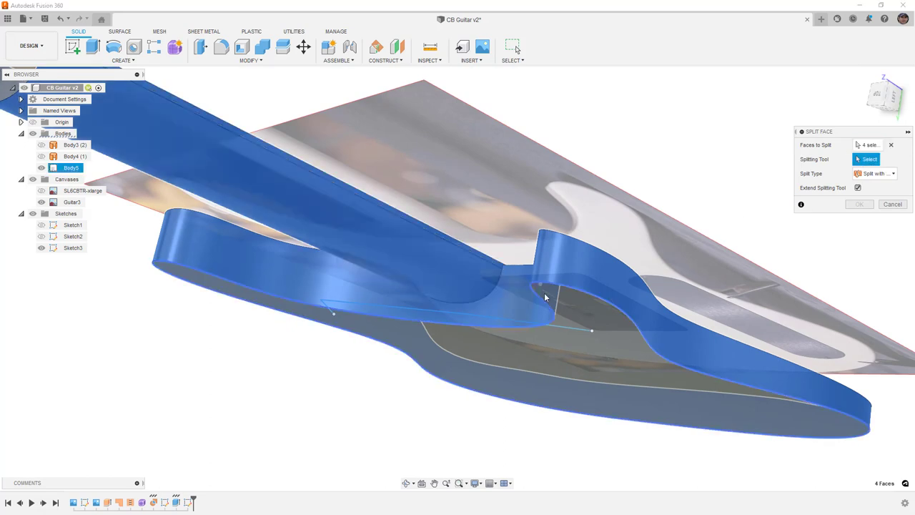
left_click(544, 326)
mouse_move(544, 327)
middle_mouse_down("shift")
mouse_move(494, 282)
mouse_move(497, 268)
middle_mouse_up("shift")
left_click(859, 205)
Hide the Guitar3 canvas to expose the split neck joint
middle_click_drag(769, 234, 575, 292, "shift")
left_click(42, 202)
middle_click_drag(457, 273, 479, 302, "shift")
scroll(501, 307, "up", 10)
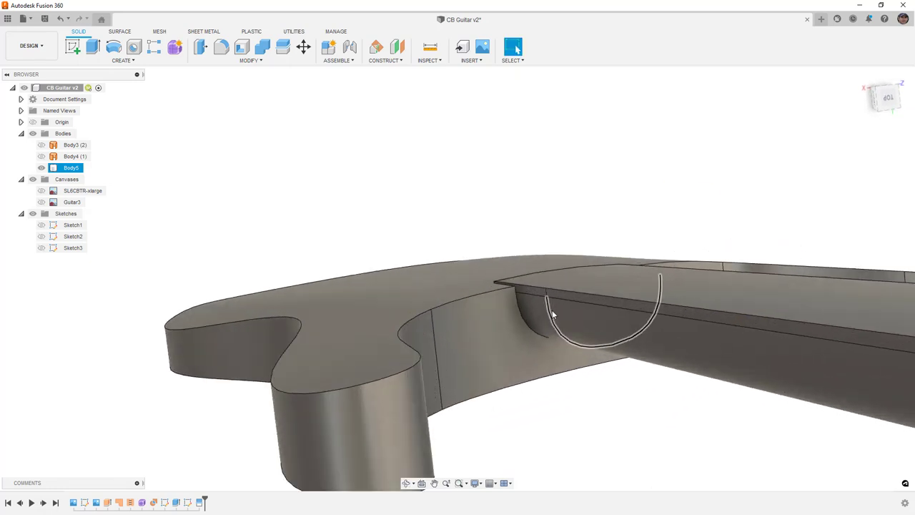
Examine the split faces and edges around the neck joint, from the neck to the body's side face
left_click(534, 311)
left_click(564, 290)
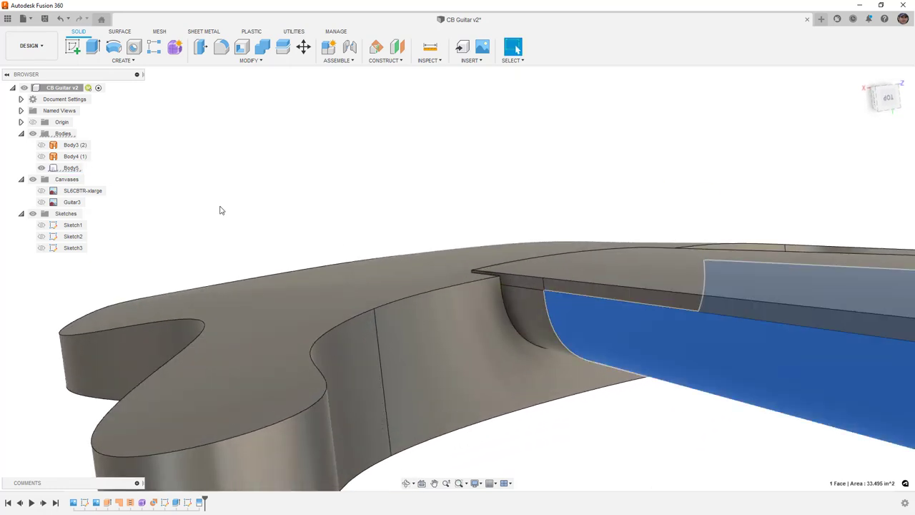
left_click(67, 169)
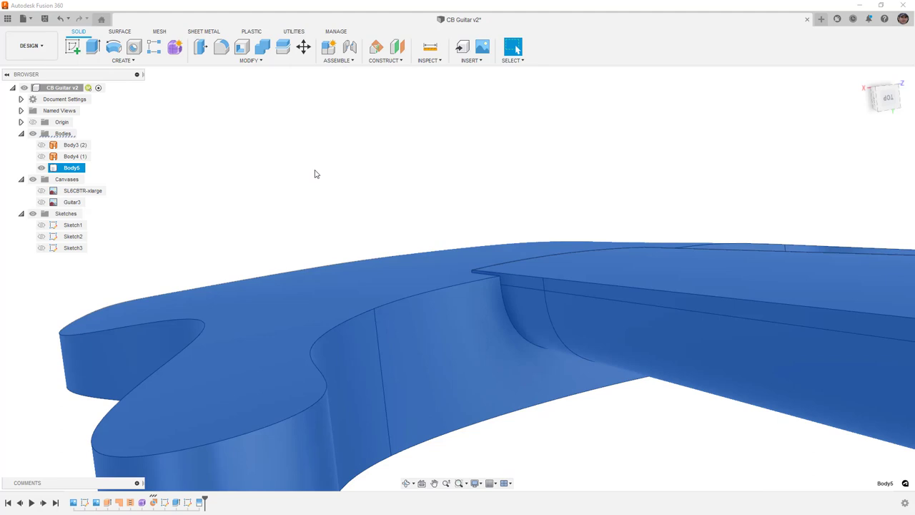
left_click(410, 193)
scroll(410, 191, "down", 10)
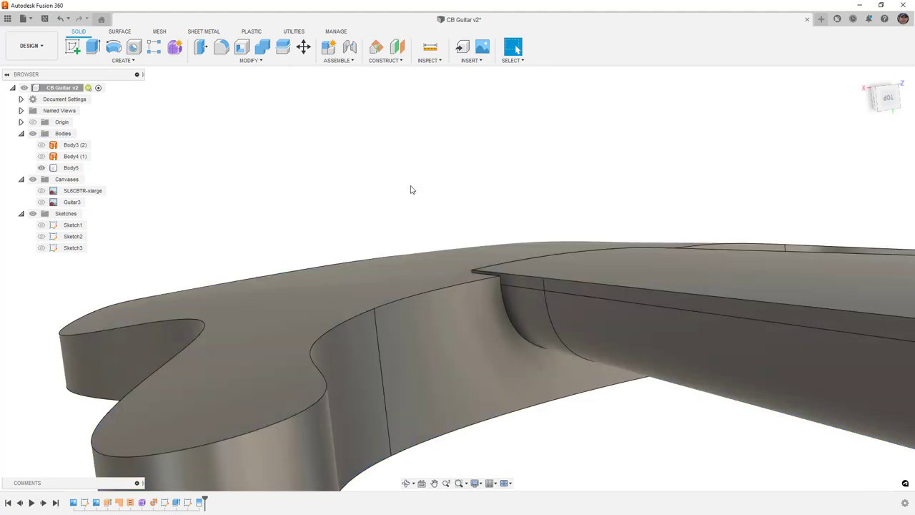
left_click(530, 224)
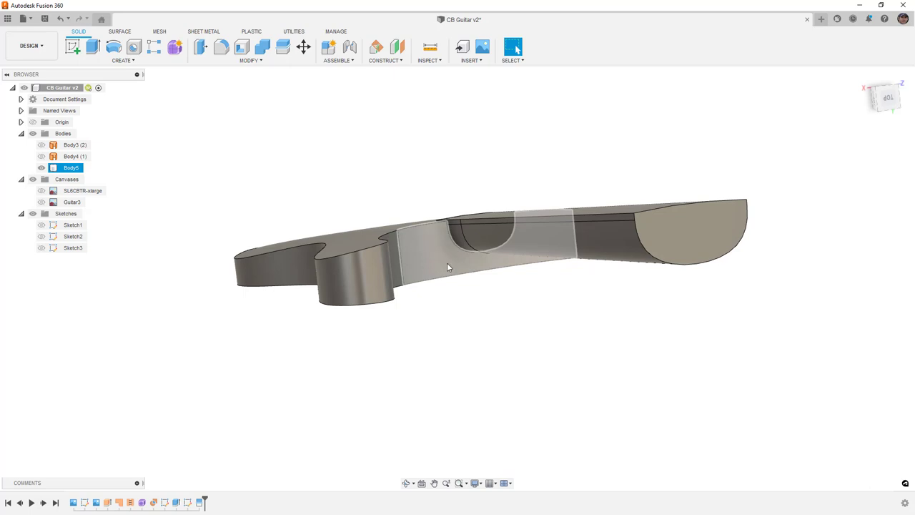
middle_click_drag(443, 260, 439, 242, "shift")
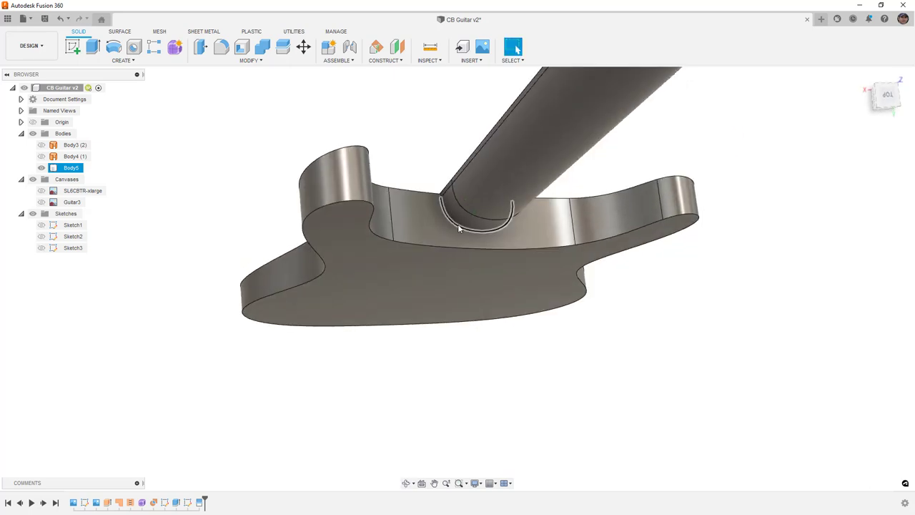
left_click(455, 198)
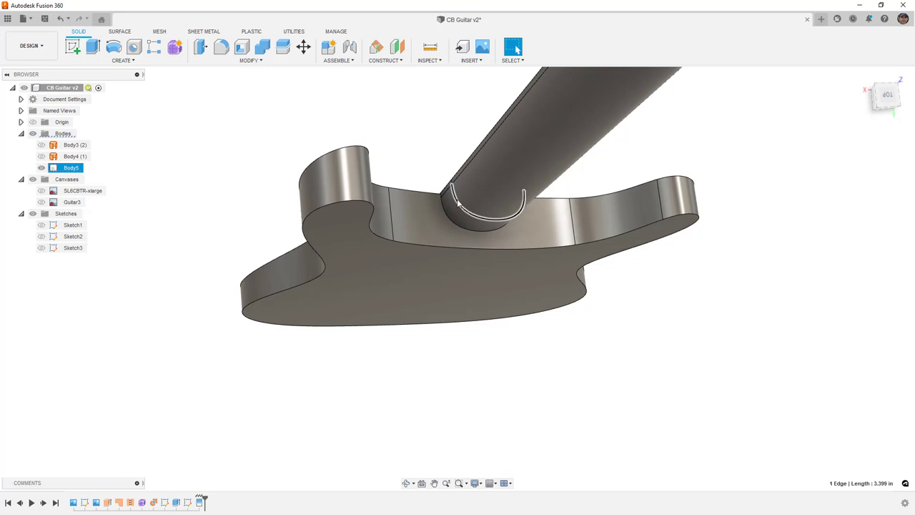
left_click(393, 241)
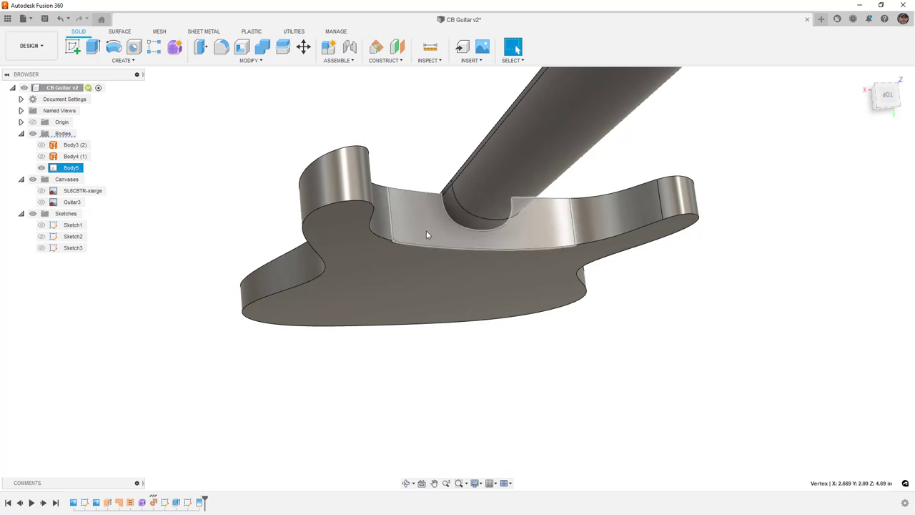
Start a sketch on the origin plane facing the neck's end, with the guitar's front edge turned upward
left_click(887, 96)
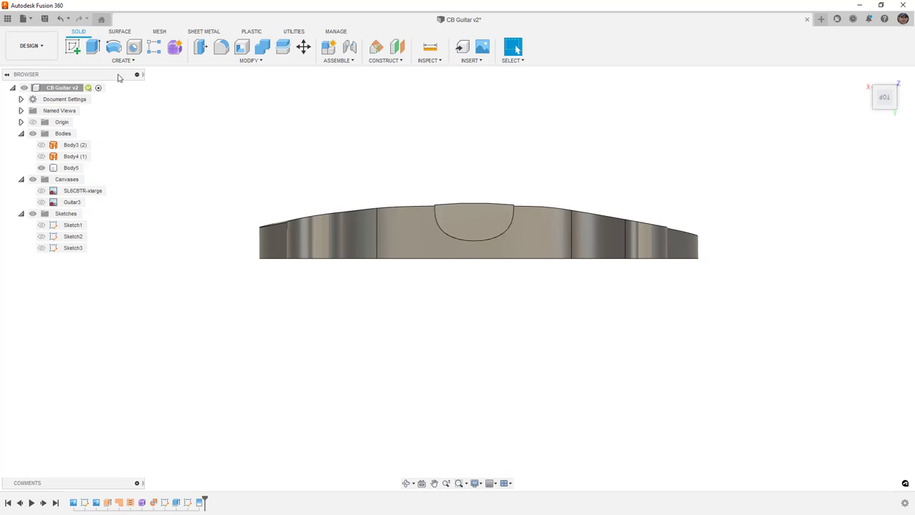
left_click(72, 46)
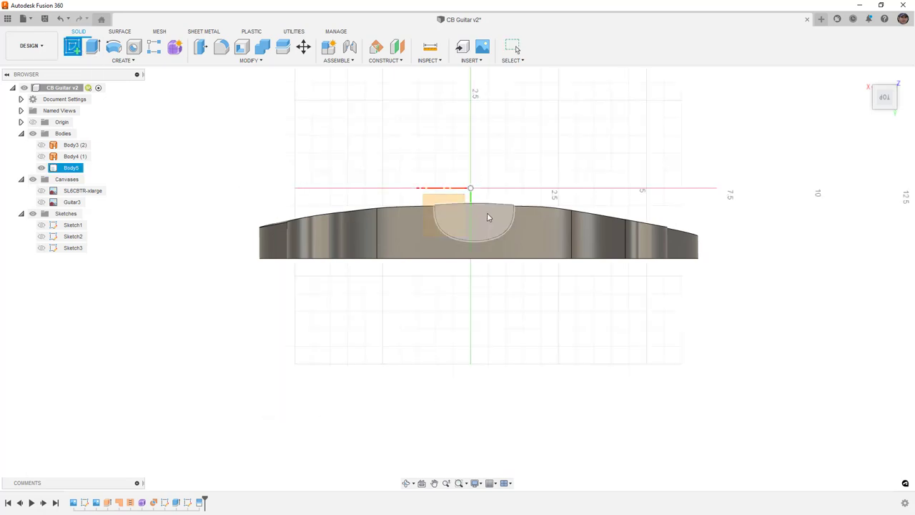
left_click(442, 209)
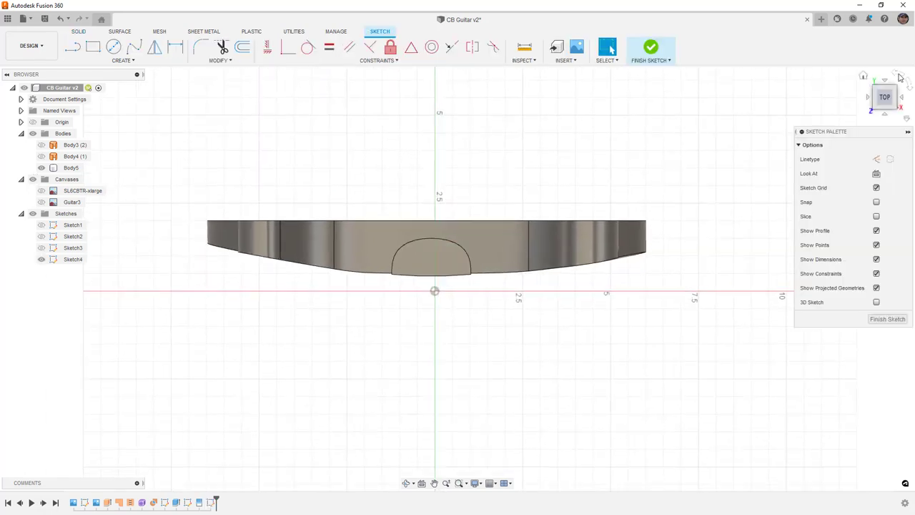
left_click(899, 76)
left_click(899, 76)
middle_click_drag(489, 251, 488, 240)
Project the two vertical split edges on the body's side face, one on each side of the neck, into the sketch
left_click(148, 63)
mouse_move(114, 219)
left_click(171, 222)
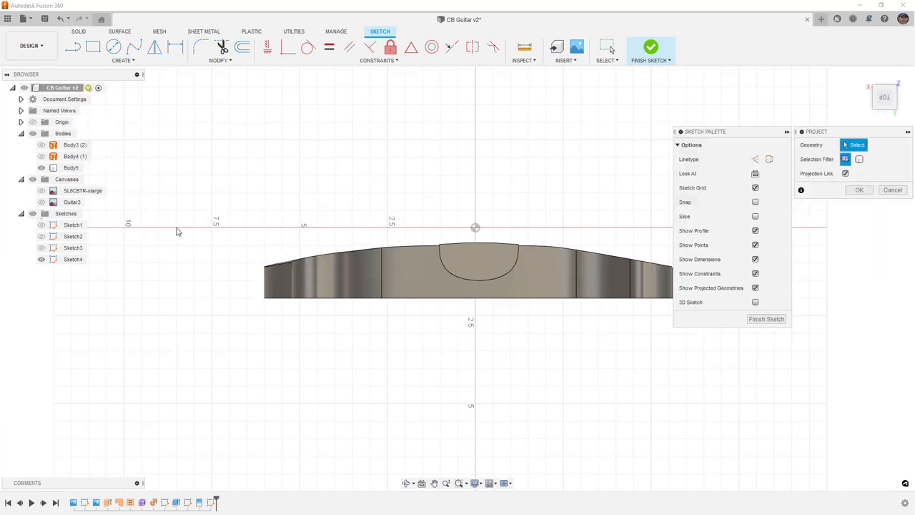
left_click(382, 263)
left_click(576, 263)
left_click(860, 190)
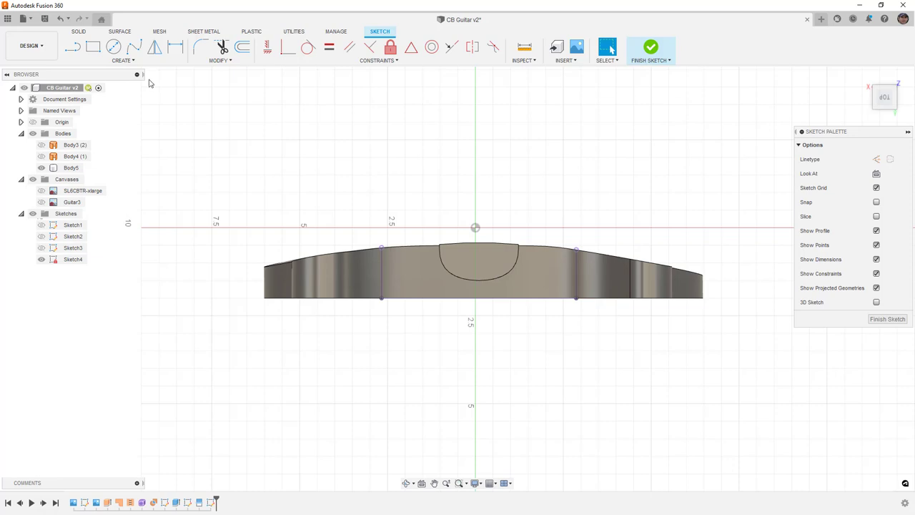
Draw a spline between the upper ends of the two projected edges, passing through the body's lower edge near the centreline
left_click(133, 46)
scroll(400, 277, "up", 2)
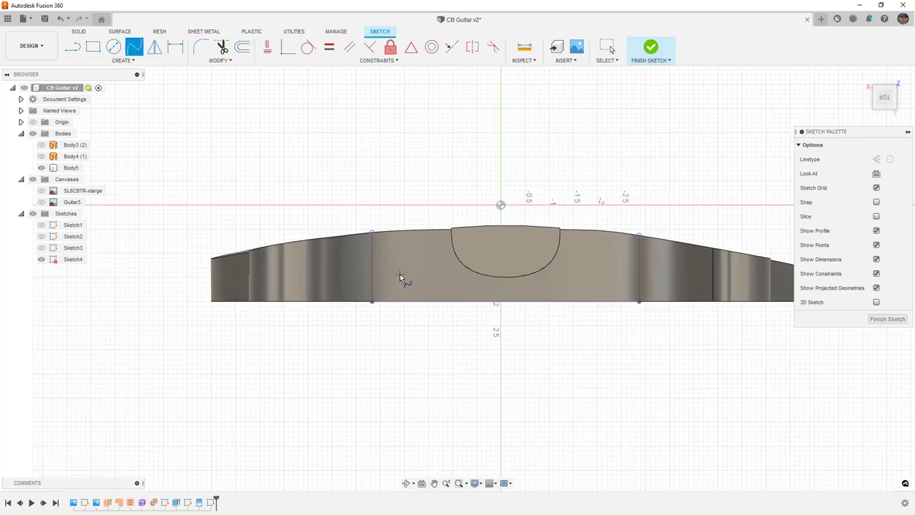
scroll(400, 277, "up", 1)
left_click(363, 217)
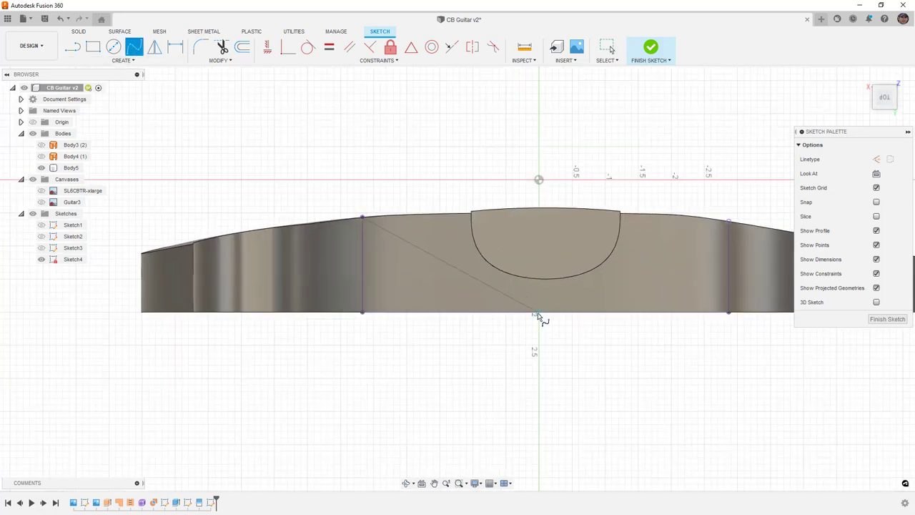
left_click(730, 223)
left_click(743, 239)
key("Escape")
Steepen the tangent handles at both ends of the spline to round it into a wider U shape
left_click_drag(331, 184, 350, 179)
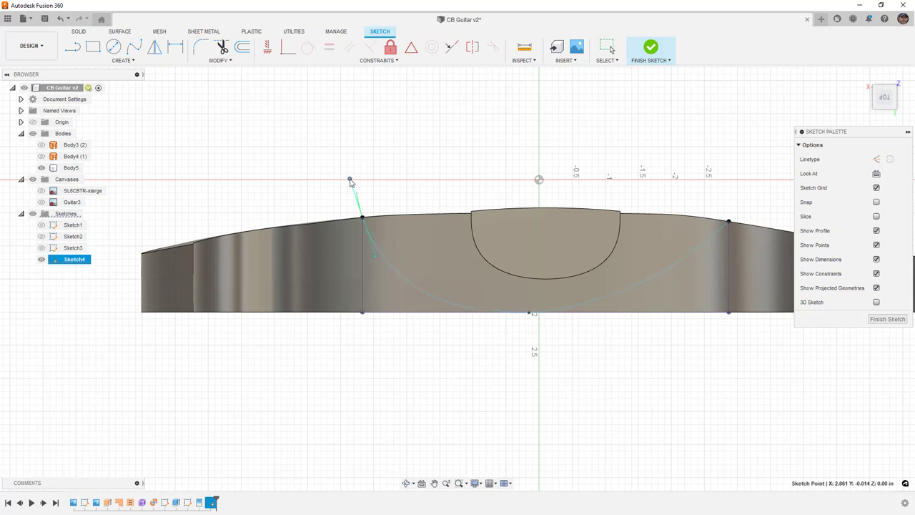
left_click(725, 231)
left_click_drag(758, 196, 732, 184)
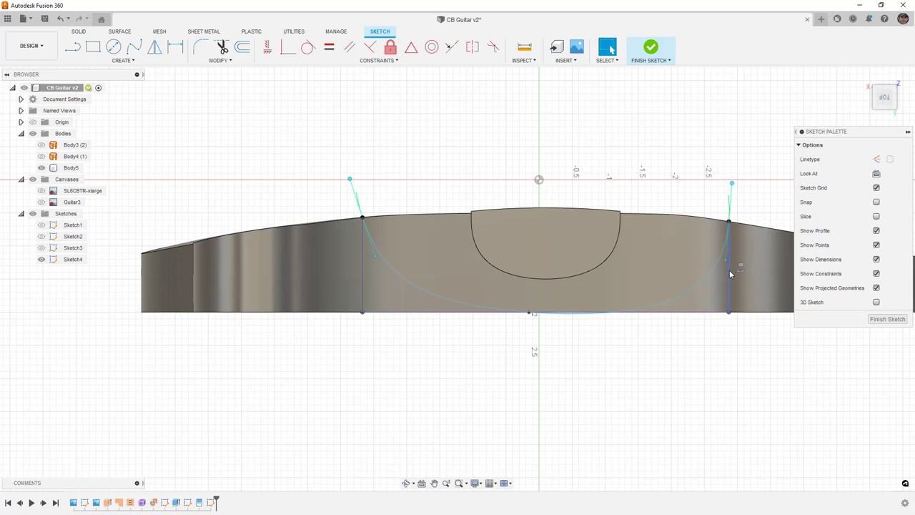
Constrain the spline's two end tangent handles to vertical and its middle tangent handle to horizontal
mouse_move(676, 270)
middle_mouse_down()
mouse_move(616, 251)
mouse_move(593, 255)
middle_mouse_up()
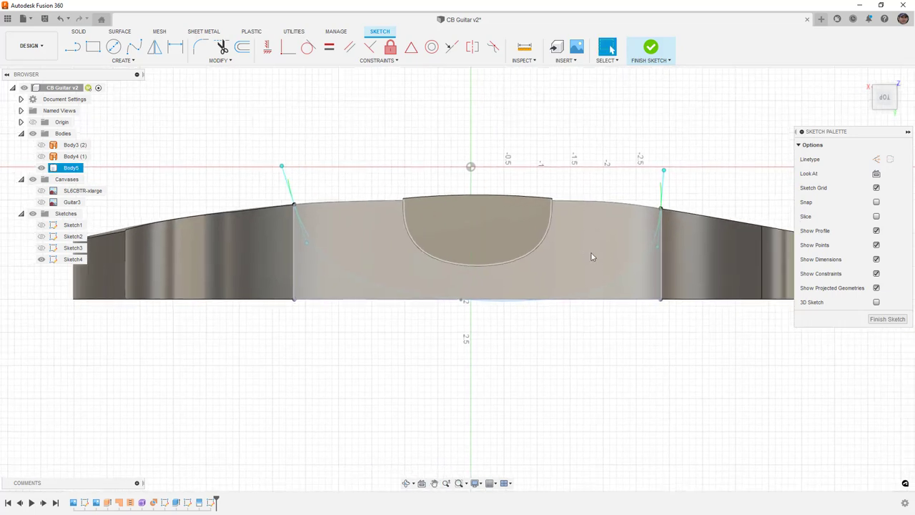
left_click(268, 46)
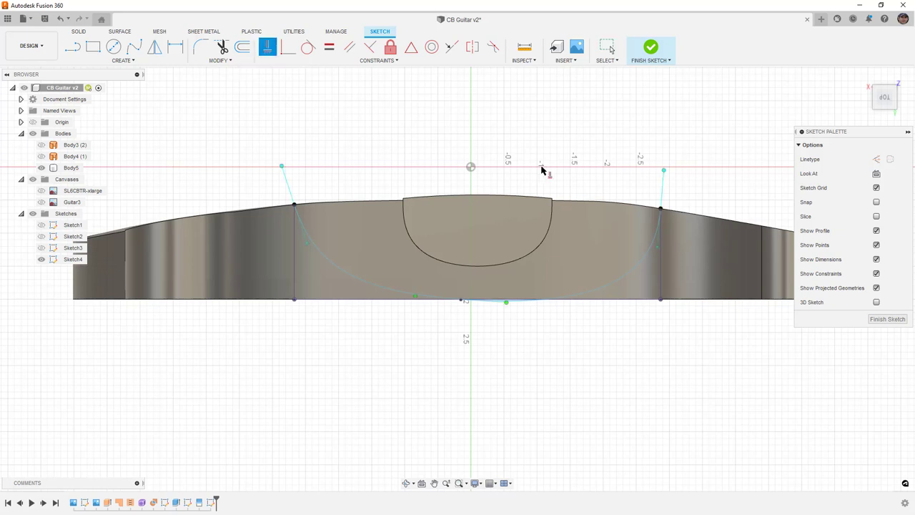
left_click(663, 190)
left_click(288, 187)
left_click(494, 306)
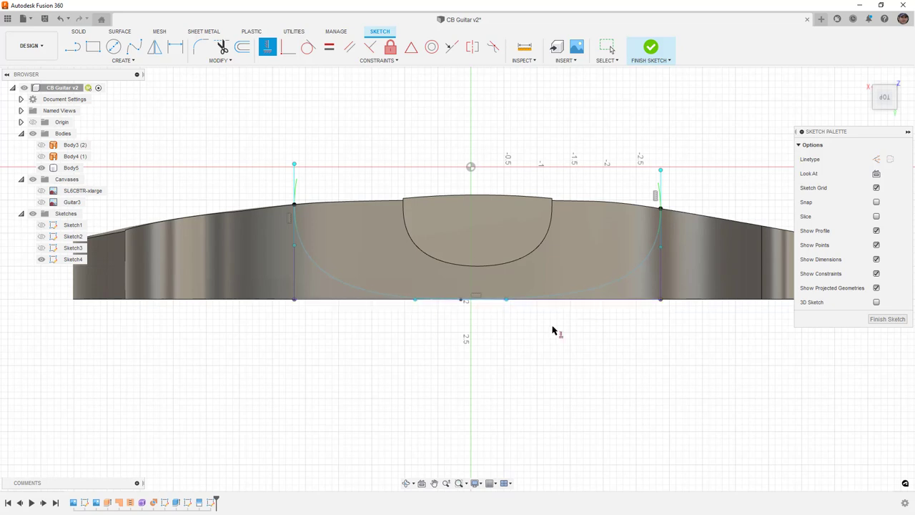
Finish the sketch and split the body's side face around the neck using the U-shaped spline
key("Escape")
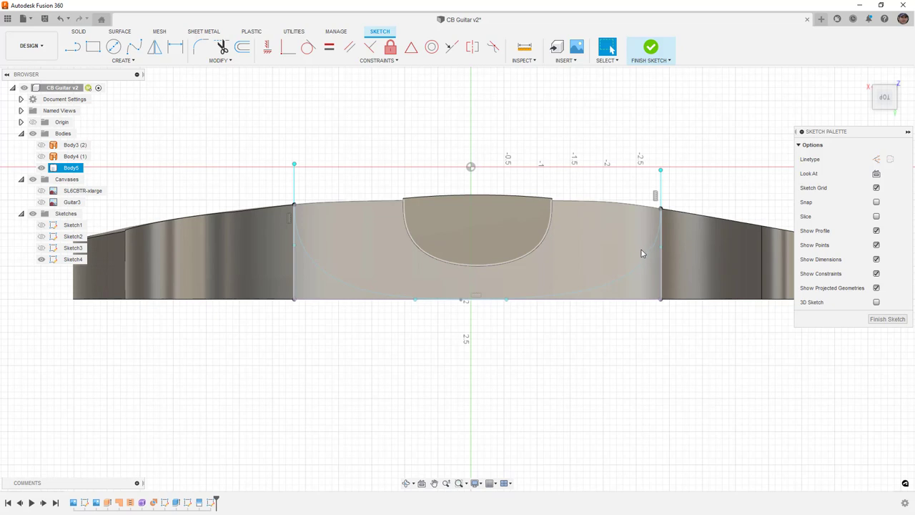
left_click(651, 48)
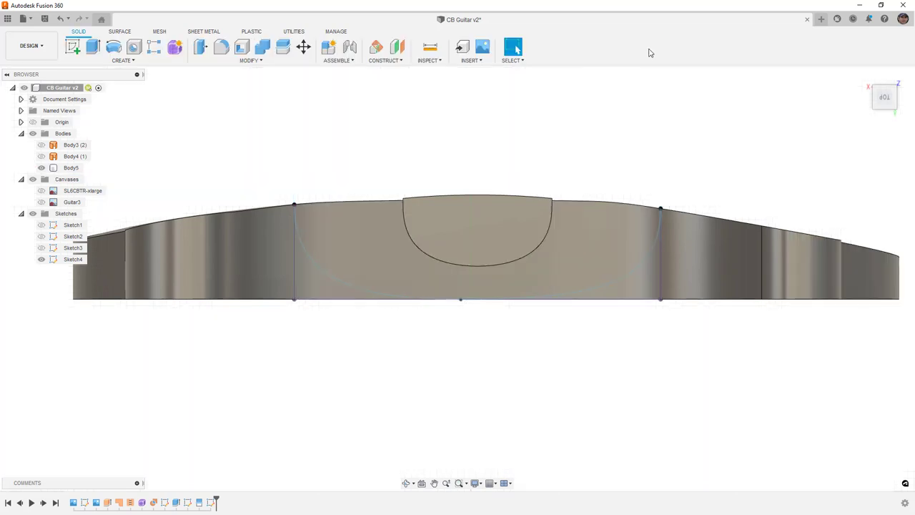
left_click(293, 64)
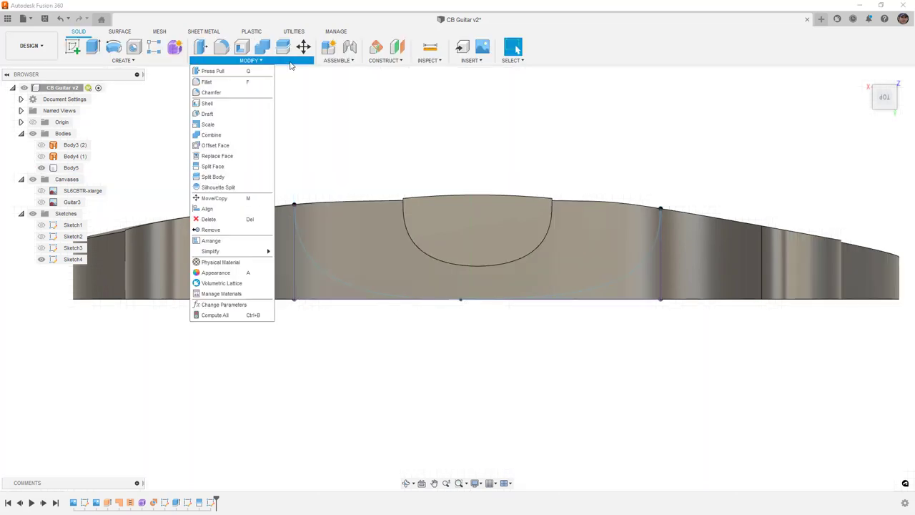
left_click(239, 166)
left_click(633, 226)
middle_click_drag(576, 230, 588, 248, "shift")
scroll(500, 259, "down", 3)
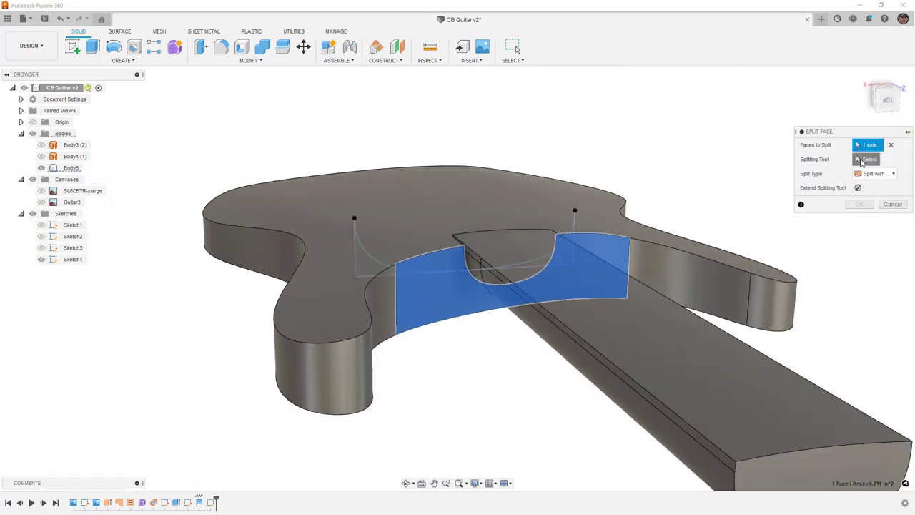
left_click(863, 159)
left_click(576, 228)
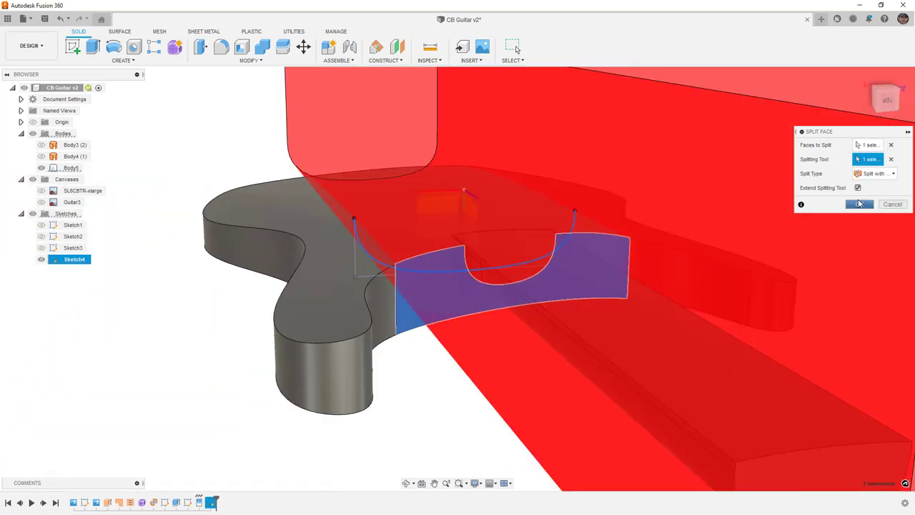
left_click(859, 205)
Delete the face enclosed by the U-shaped split line around the neck, opening the solid into a surface body
scroll(502, 246, "down", 3)
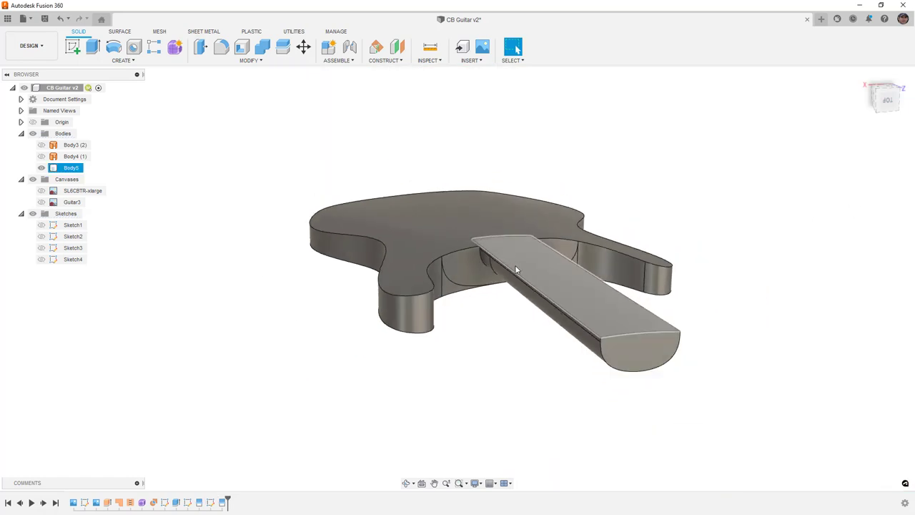
middle_click_drag(516, 266, 509, 243, "shift")
middle_click_drag(516, 49, 500, 239, "shift")
key("Escape")
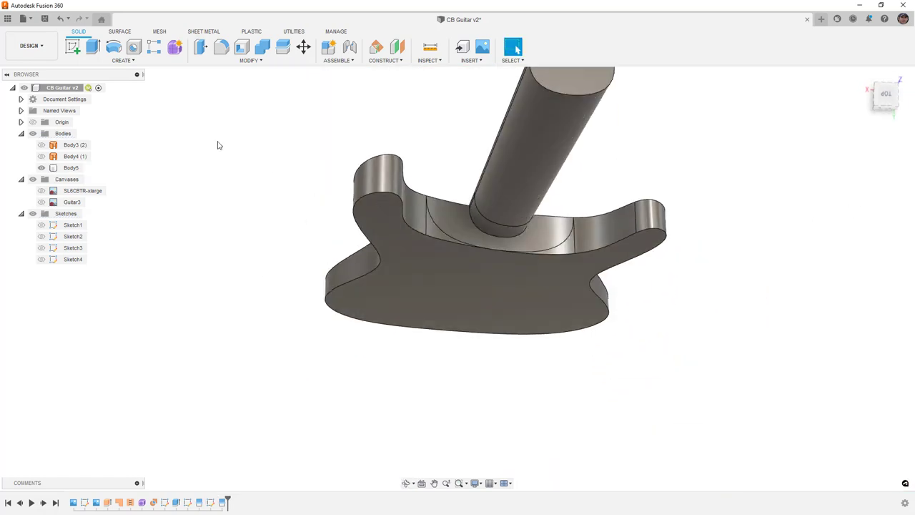
left_click(122, 33)
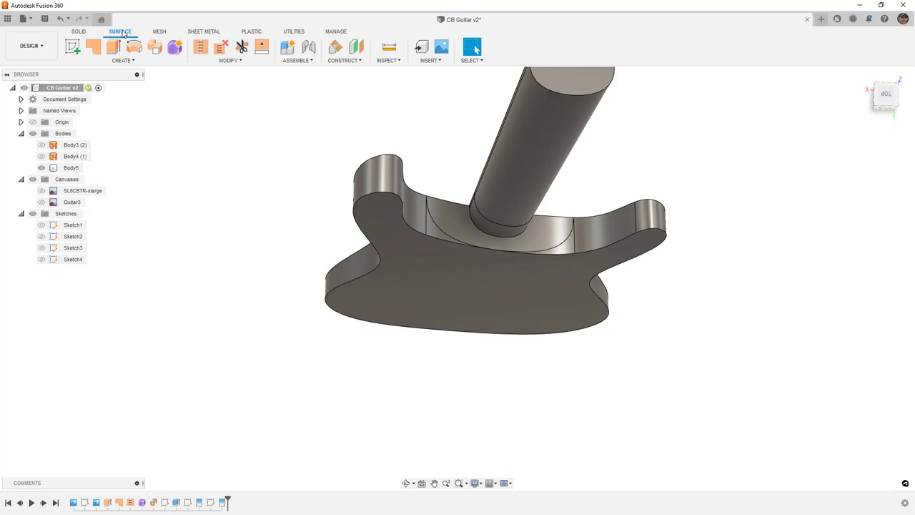
scroll(460, 239, "up", 3)
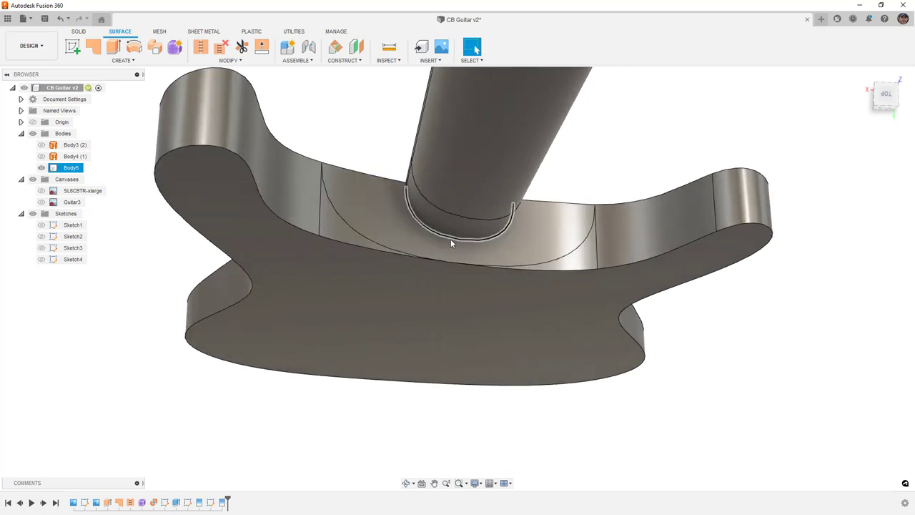
left_click(357, 205)
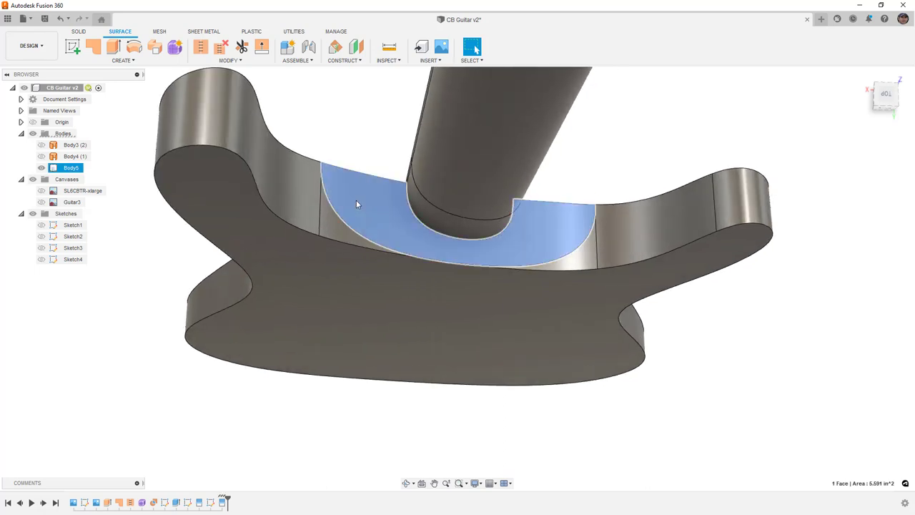
key("Delete")
Examine the neck's narrow side face at the opening, and roll the timeline back to just before the face deletion
middle_click_drag(358, 203, 417, 222, "shift")
scroll(419, 222, "up", 4)
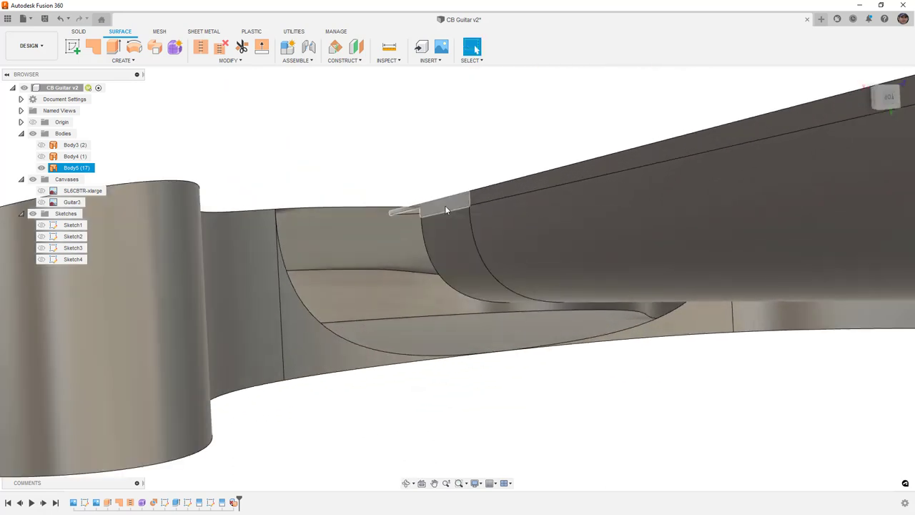
middle_click_drag(460, 222, 489, 259, "shift")
scroll(486, 254, "up", 5)
scroll(519, 299, "down", 2)
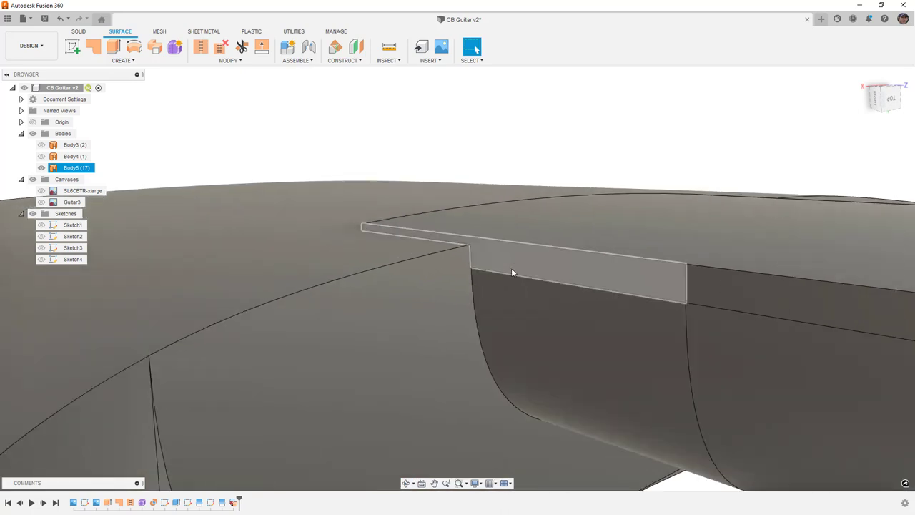
left_click(551, 267)
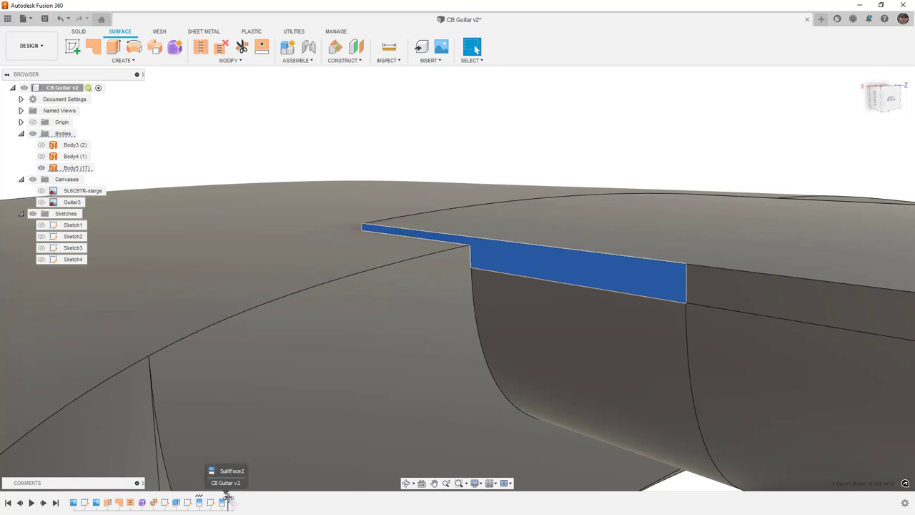
left_click_drag(239, 501, 228, 500)
Split the neck's two narrow side faces with the curved heel face around the neck, keeping Extend Splitting Tool enabled
left_click(289, 118)
left_click(229, 60)
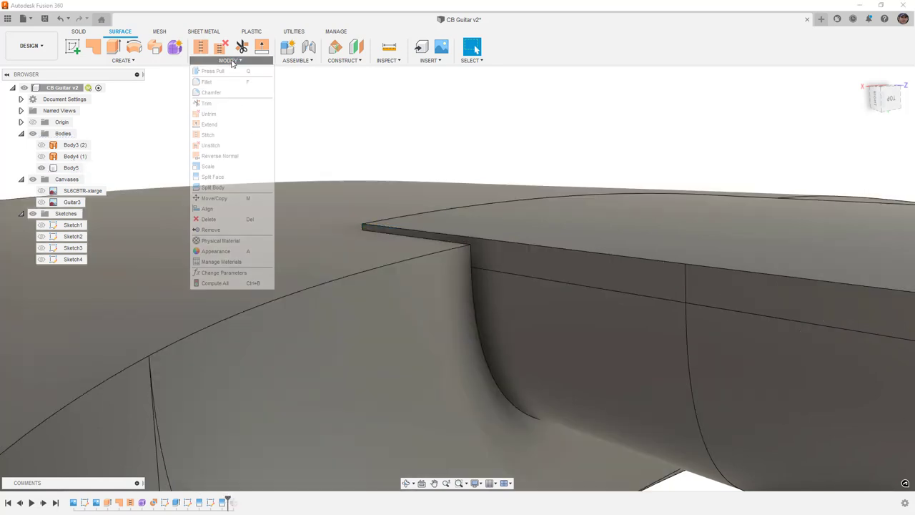
left_click(213, 177)
left_click(484, 245)
scroll(483, 243, "down", 8)
middle_click_drag(545, 267, 423, 250, "shift")
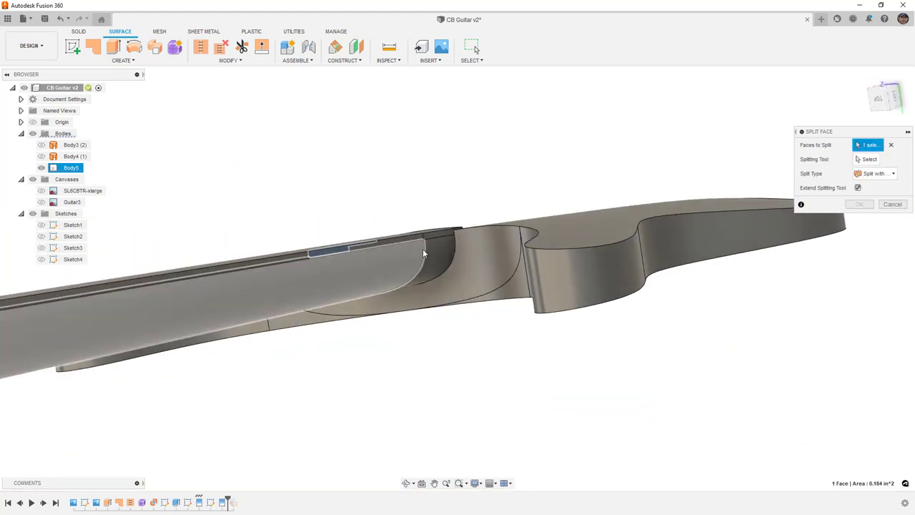
left_click(431, 238)
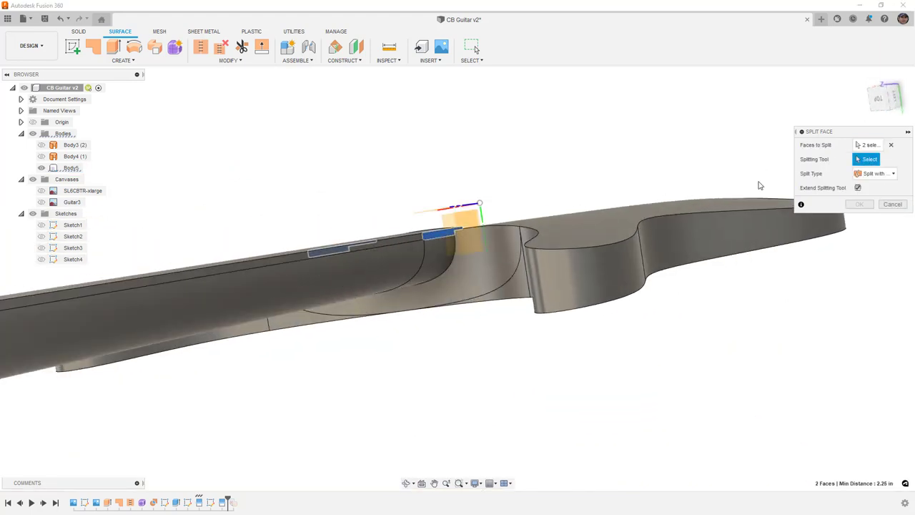
left_click(481, 271)
middle_click_drag(472, 272, 512, 273, "shift")
scroll(491, 249, "up", 6)
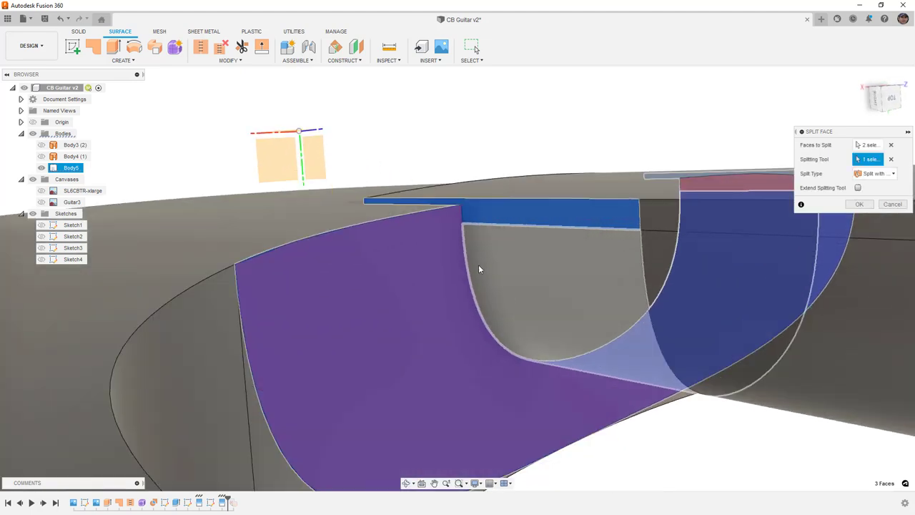
left_click(859, 188)
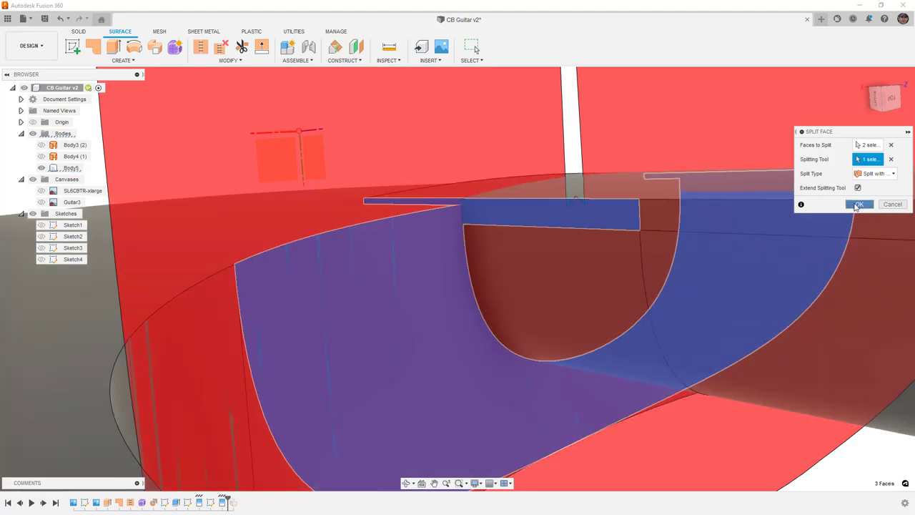
left_click(857, 204)
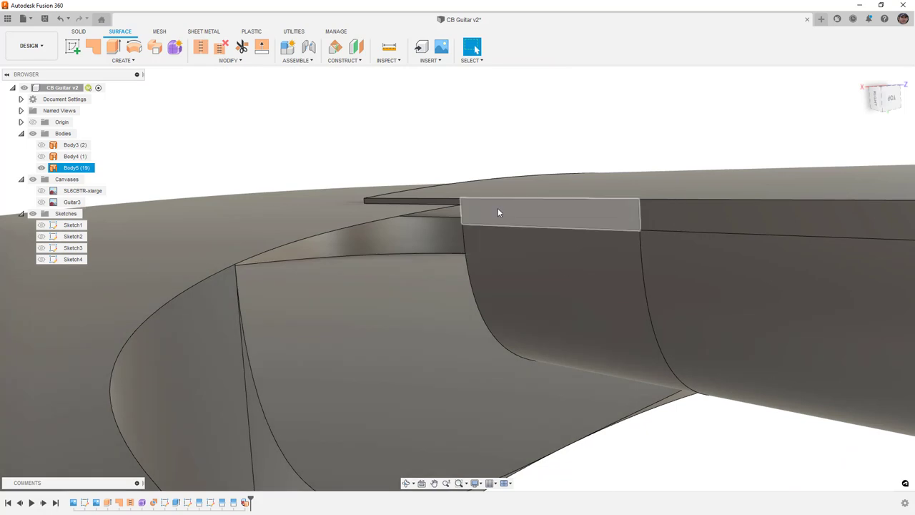
Roll the timeline forward past the face deletion and delete the neck's short underside face and two short side faces beside the body
left_click(499, 213)
left_click(577, 275, "ctrl")
middle_click_drag(577, 275, 516, 284, "shift")
left_click(395, 173, "ctrl")
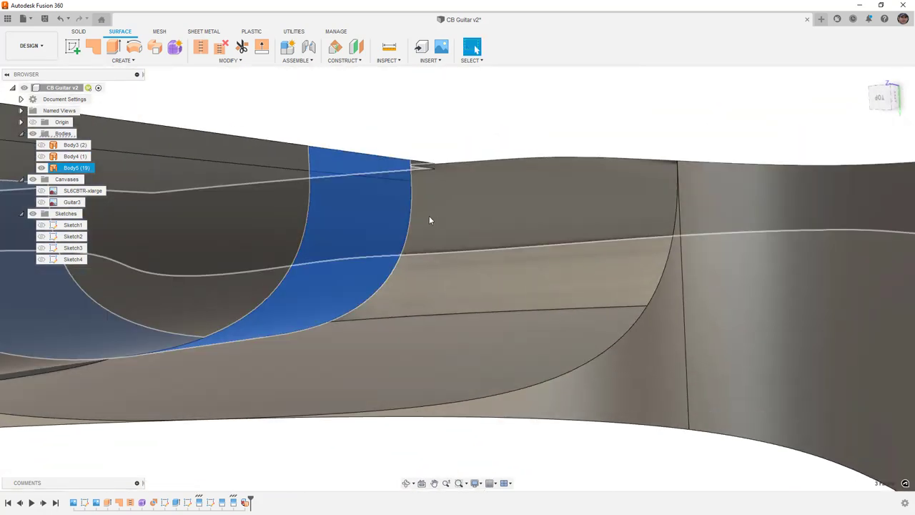
key("Delete")
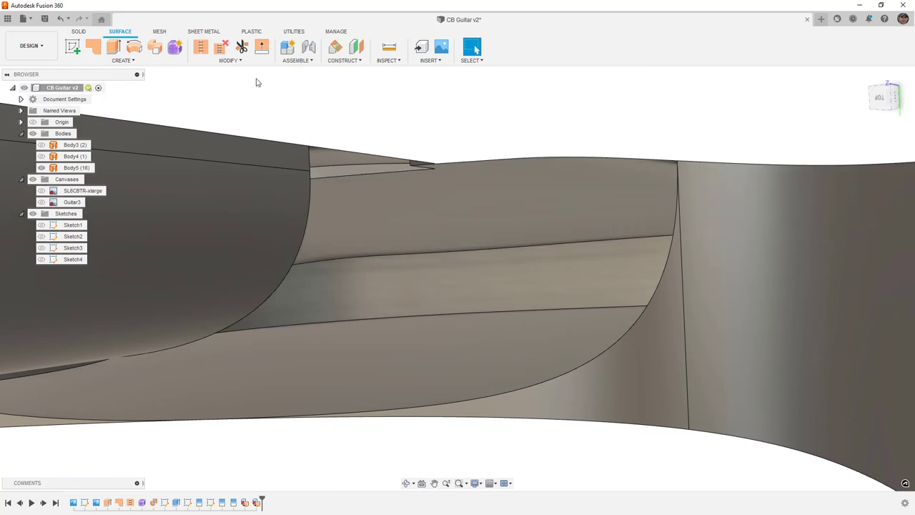
left_click(230, 60)
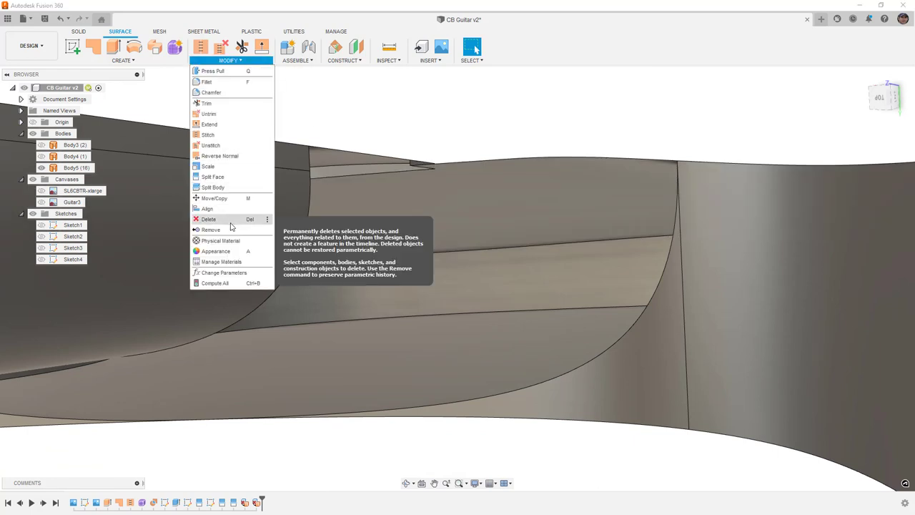
left_click(544, 112)
Start a surface loft from the neck's open U-shaped edge to the larger U-shaped edge on the body
scroll(543, 112, "down", 4)
middle_click_drag(544, 113, 579, 112, "shift")
left_click(123, 60)
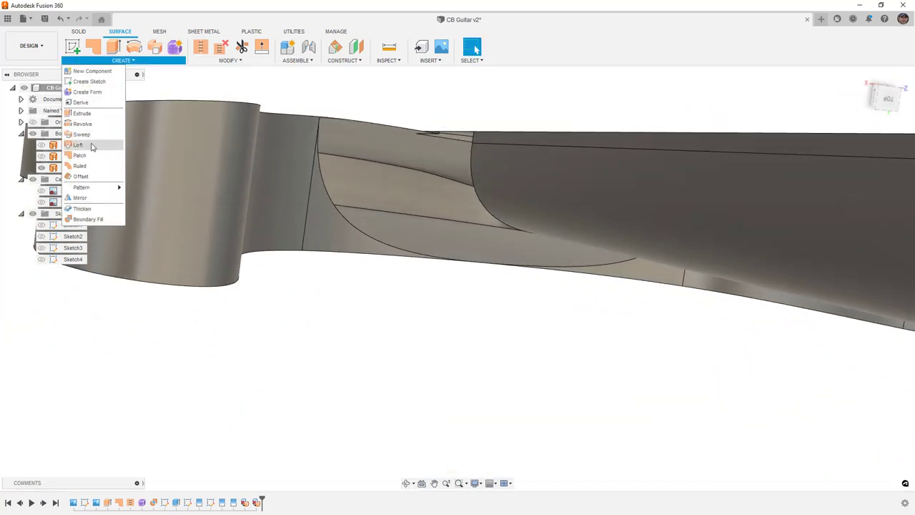
left_click(77, 145)
left_click(473, 140)
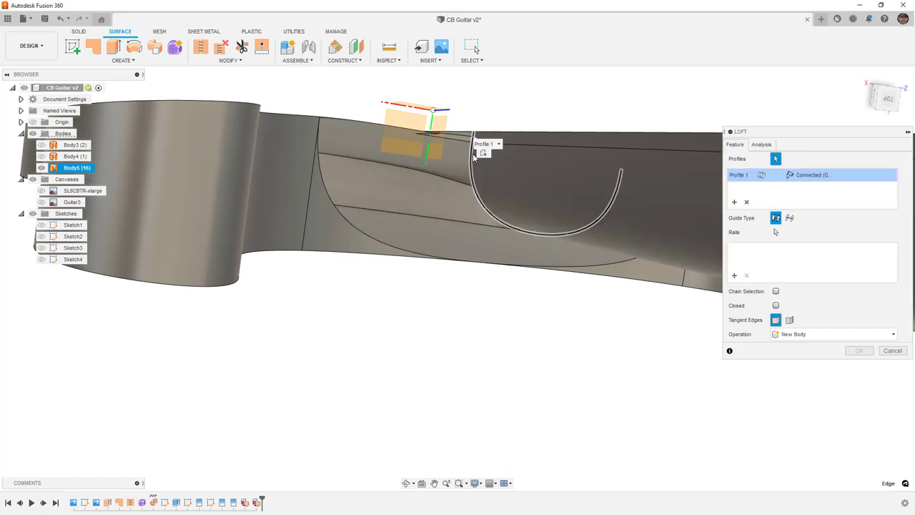
middle_click_drag(599, 191, 636, 186, "shift")
left_click(736, 202)
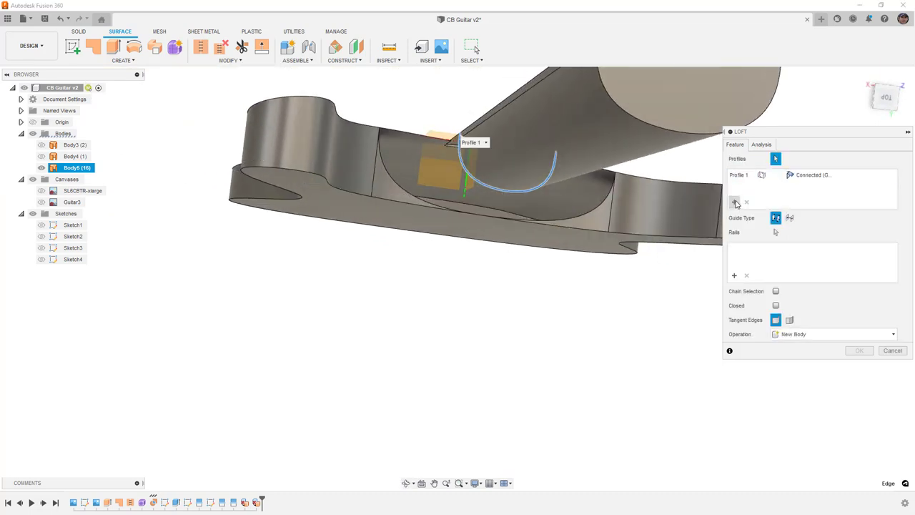
left_click(381, 163)
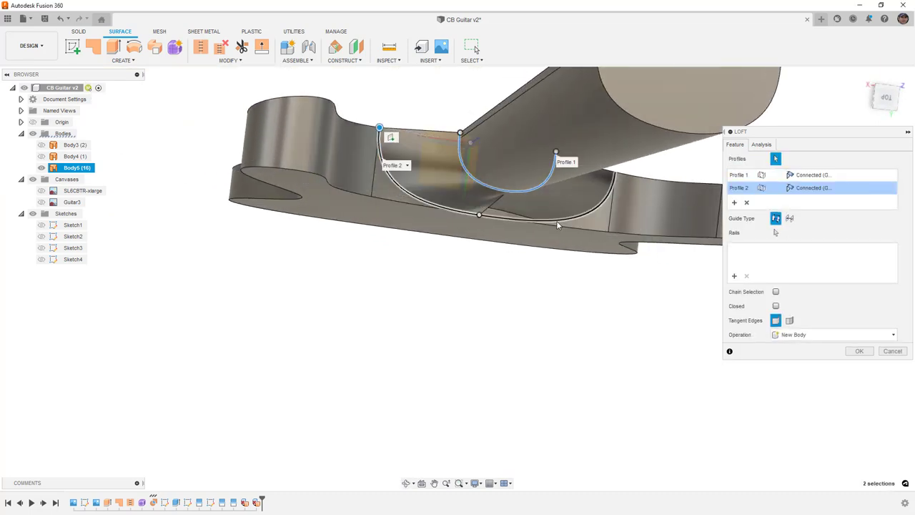
middle_click_drag(504, 266, 488, 257, "shift")
scroll(496, 199, "down", 3)
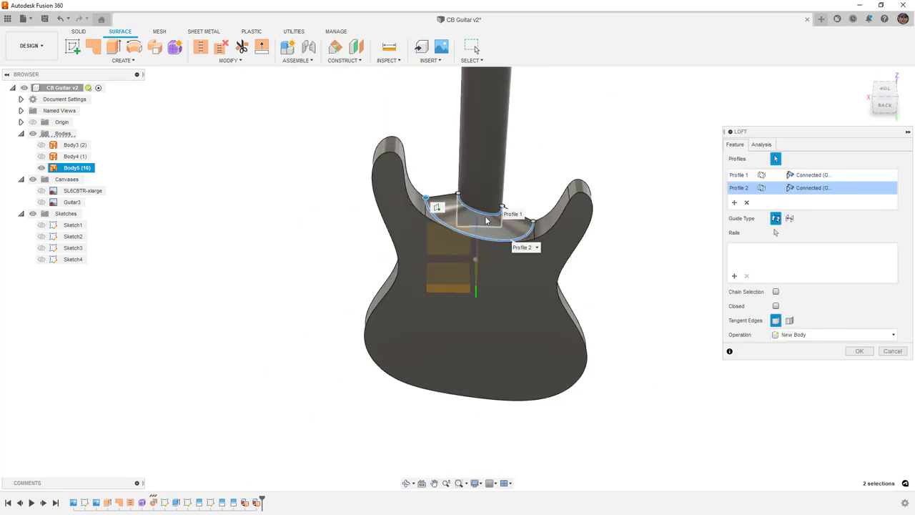
Set the continuity of both loft profiles to Tangent (G1)
left_click(814, 177)
left_click(815, 177)
left_click(817, 200)
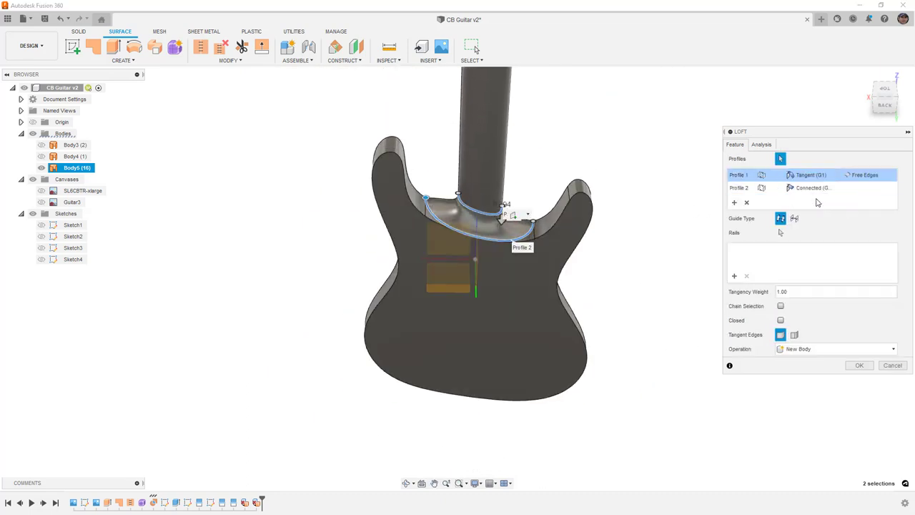
left_click(815, 187)
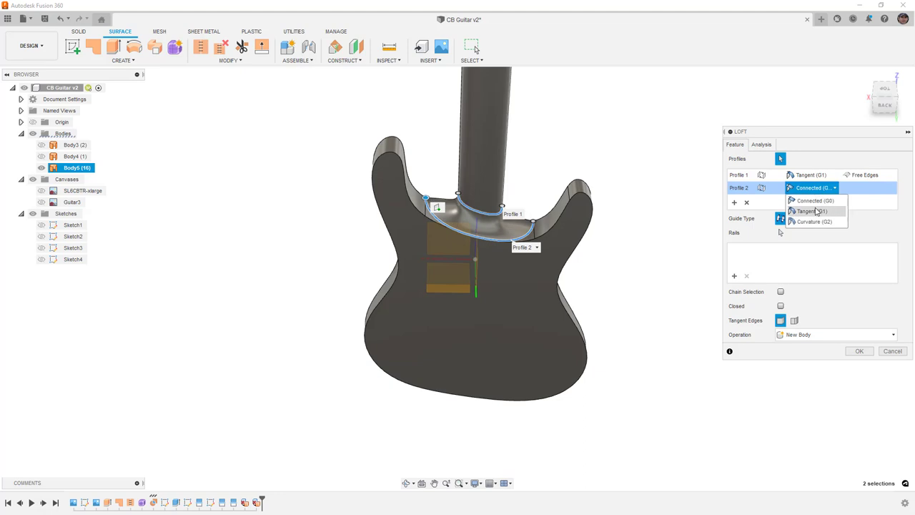
left_click(818, 212)
Compare the lofted heel's shape from the back with the Guitar3 reference canvas, hiding the canvas again
left_click(884, 106)
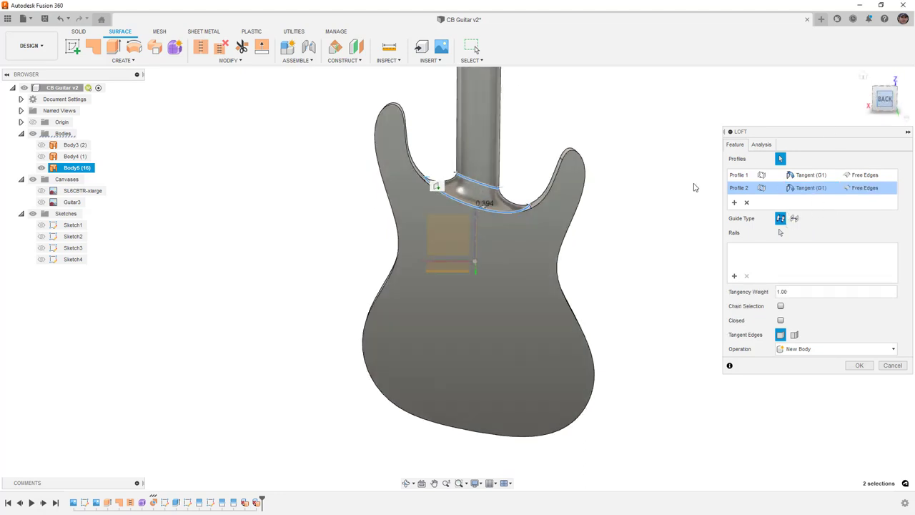
scroll(466, 193, "up", 5)
scroll(466, 190, "up", 2)
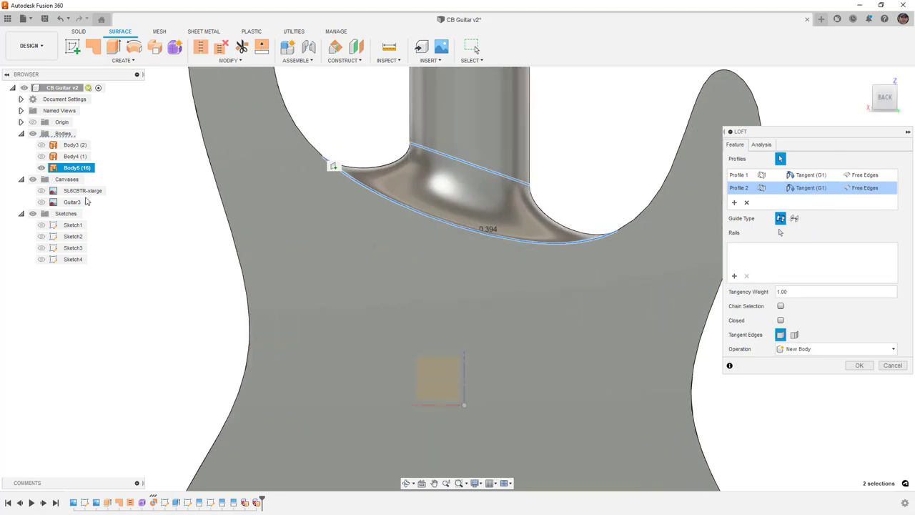
left_click(40, 191)
left_click(41, 190)
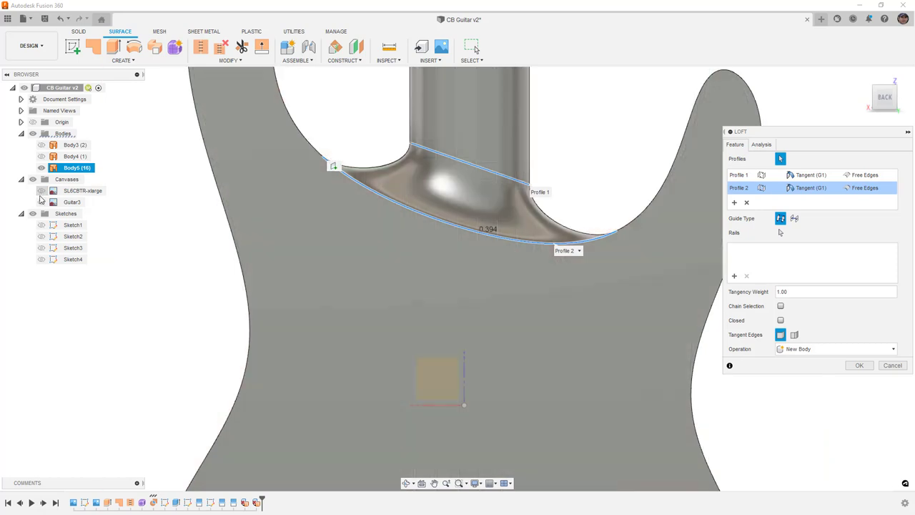
left_click(41, 202)
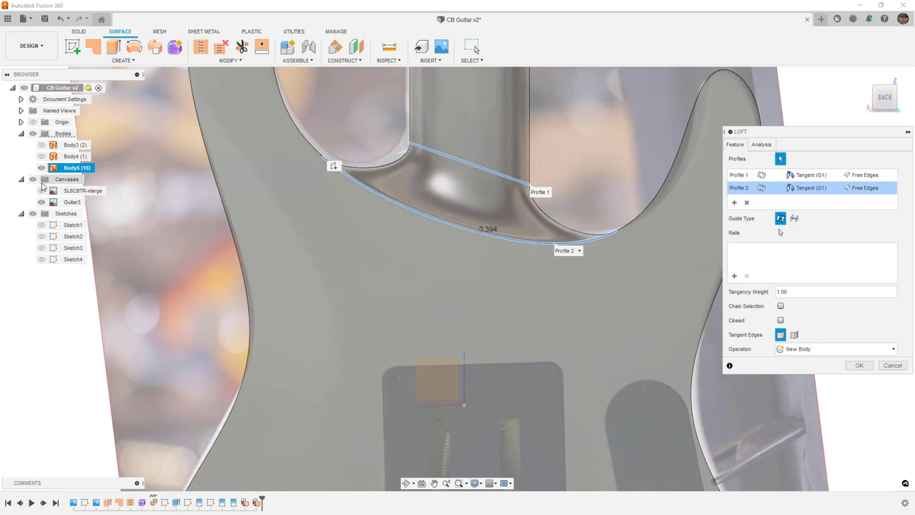
left_click(41, 202)
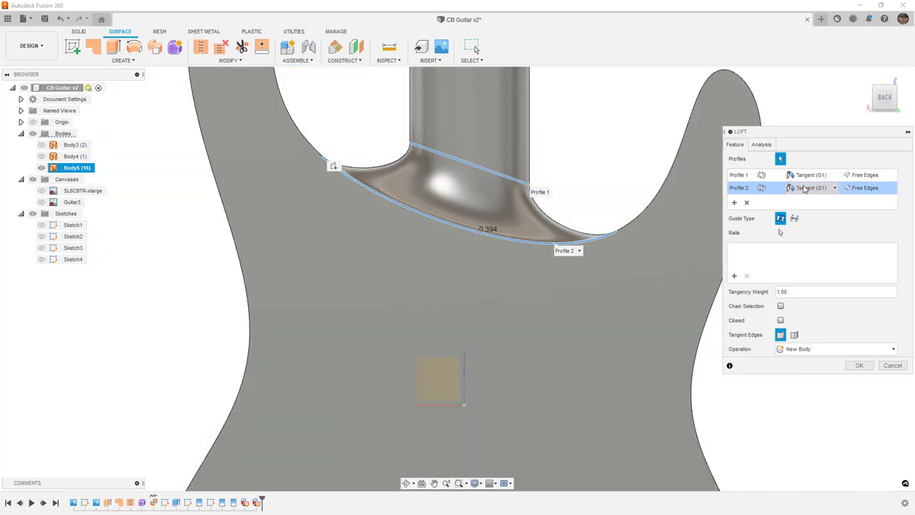
Keep the tangency weight of profile 1 and profile 2 at 1.00 and create the lofted heel surface as a new body
left_click(742, 176)
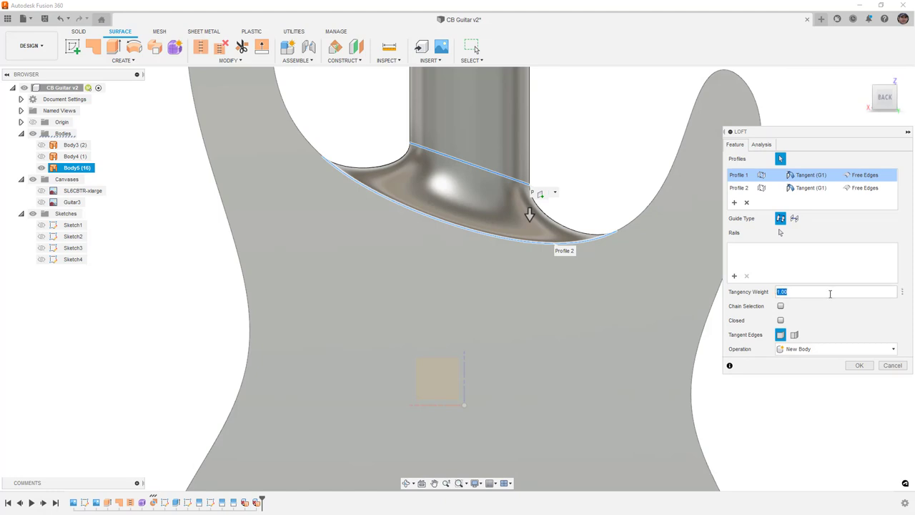
key("Return")
left_click(739, 188)
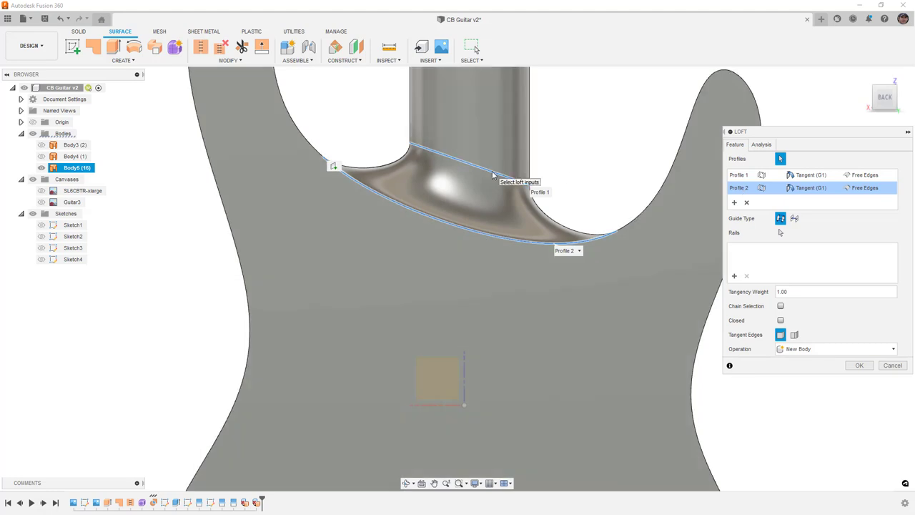
middle_click_drag(467, 152, 601, 305, "shift")
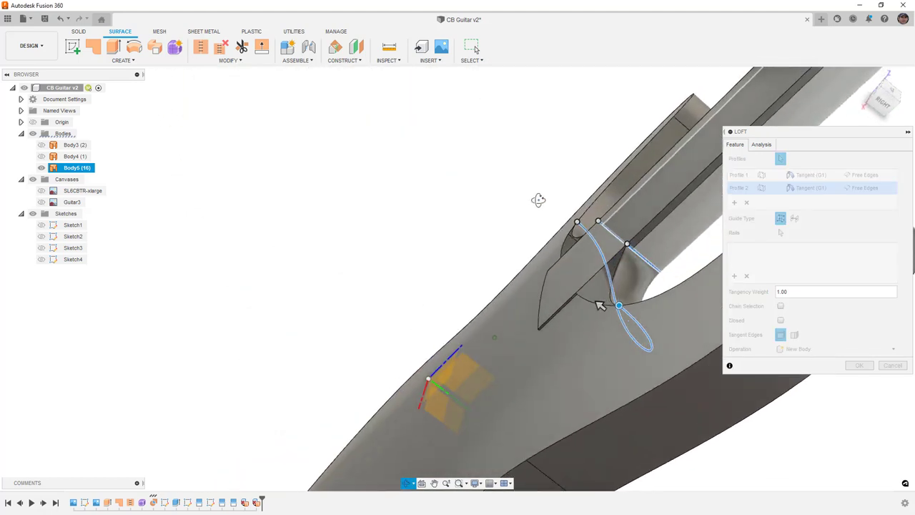
middle_click_drag(538, 201, 537, 204, "shift")
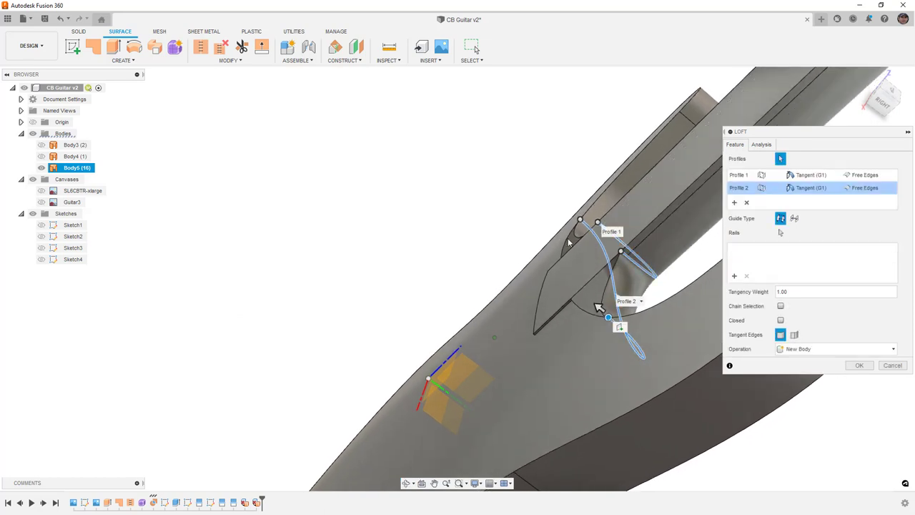
key("Return")
middle_click_drag(765, 347, 629, 319, "shift")
Edit the heel loft and set the tangent edge handling of both profiles from free to Align Edges
double_click(269, 503)
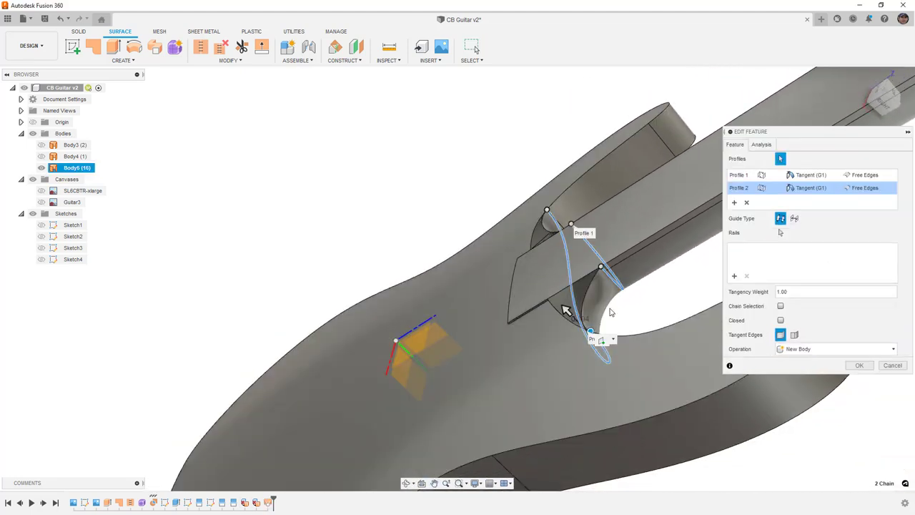
left_click(860, 177)
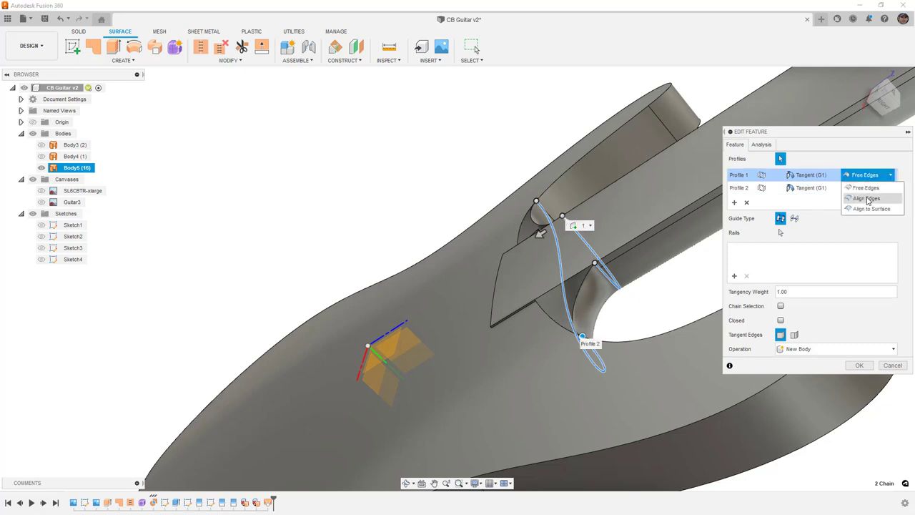
left_click(867, 199)
scroll(586, 284, "up", 4)
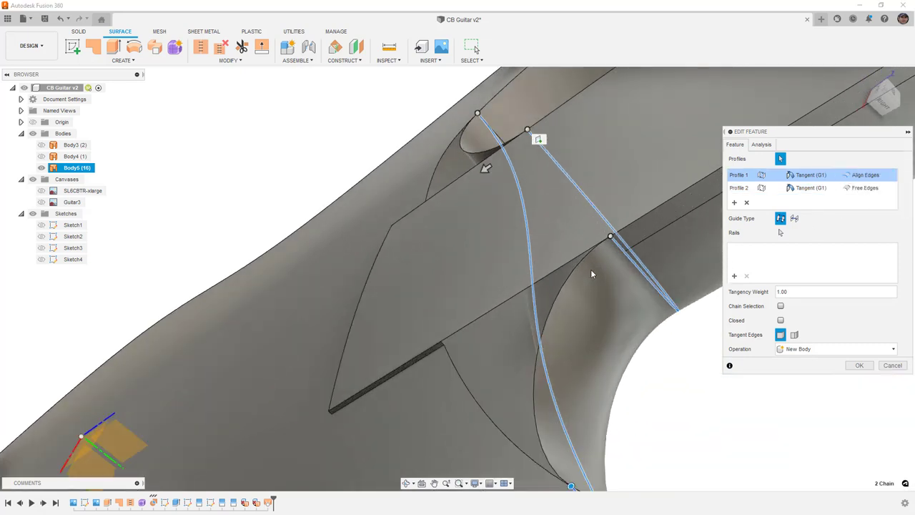
left_click(862, 176)
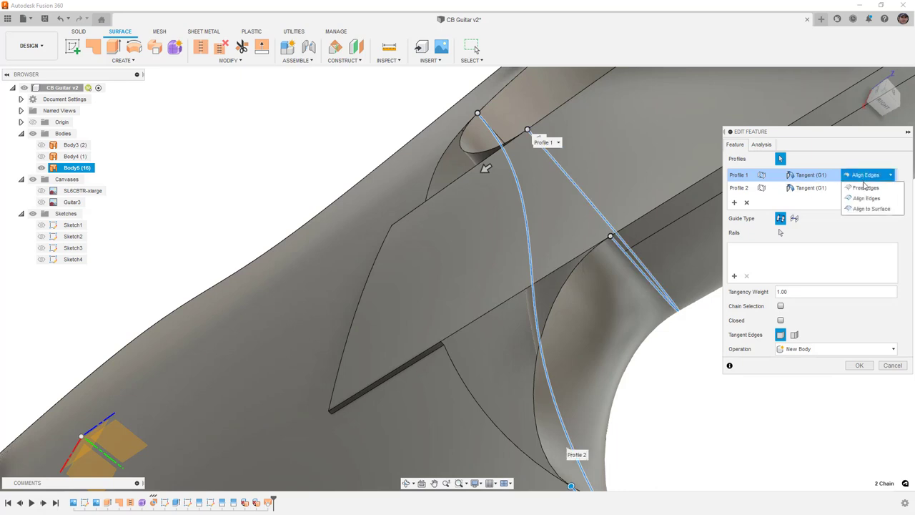
left_click(866, 188)
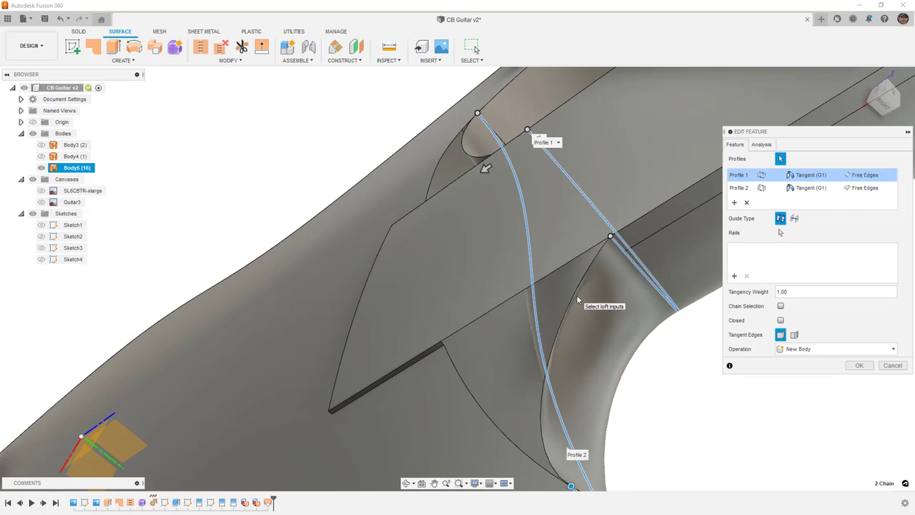
left_click(844, 172)
left_click(862, 200)
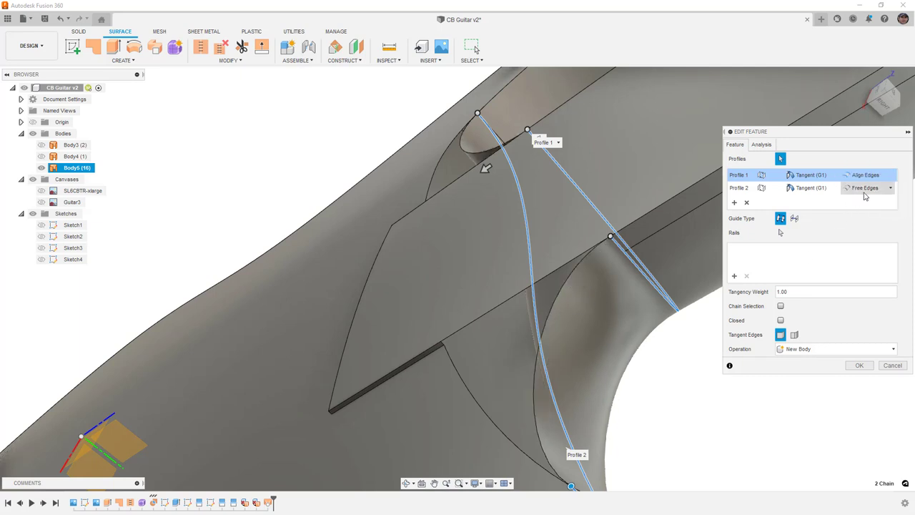
left_click(865, 189)
left_click(867, 213)
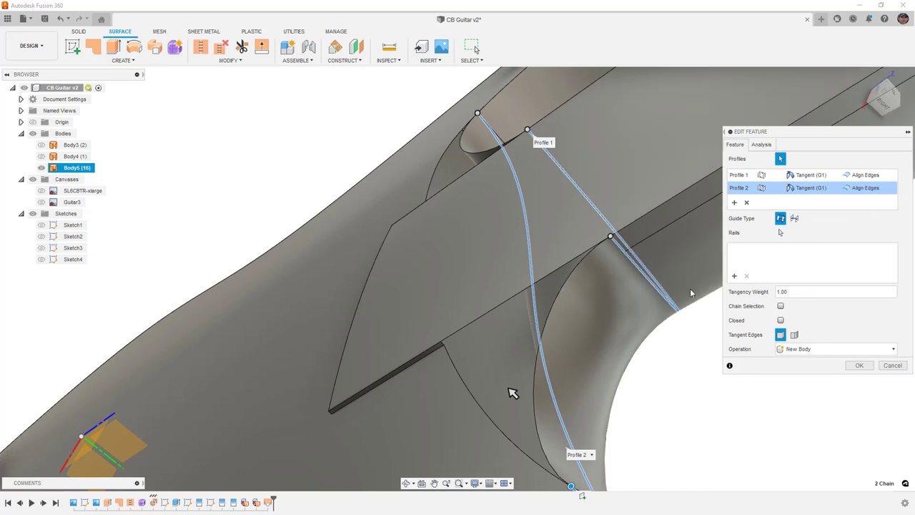
left_click(860, 365)
Stitch the guitar body surface and the lofted heel surface together with a 0.004 in tolerance
scroll(646, 271, "down", 2)
middle_click_drag(646, 275, 646, 271, "shift")
middle_click_drag(528, 176, 600, 178, "shift")
left_click(594, 225)
middle_click_drag(594, 225, 590, 200)
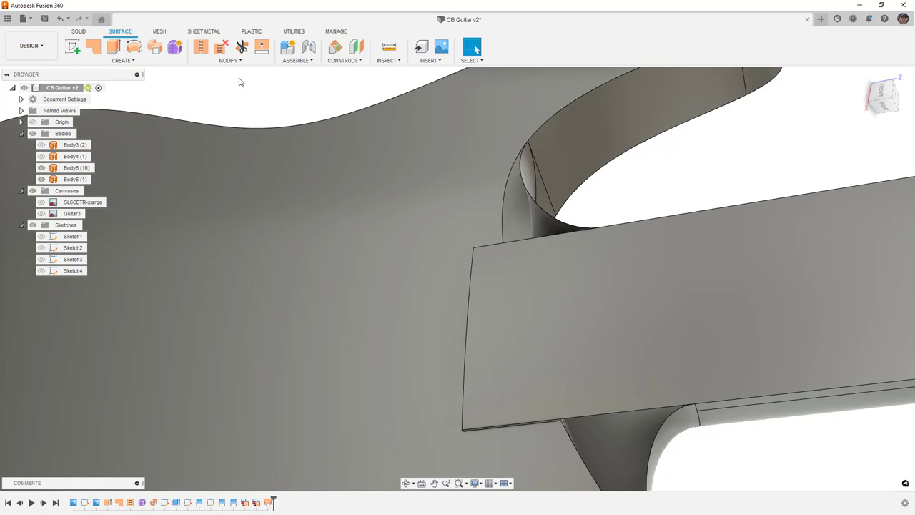
left_click(201, 48)
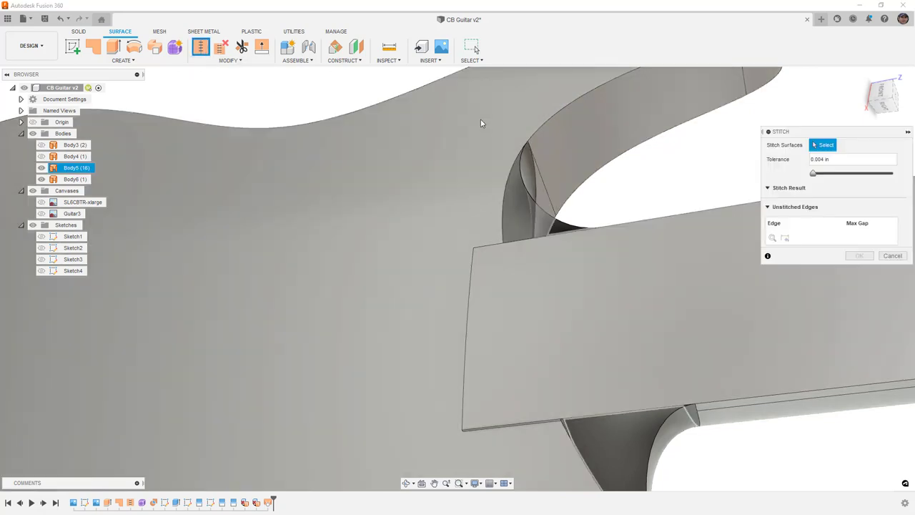
left_click(482, 119)
left_click(531, 187)
scroll(646, 196, "down", 3)
left_click(859, 402)
scroll(616, 230, "down", 3)
middle_click_drag(653, 246, 635, 250, "shift")
scroll(612, 314, "up", 5)
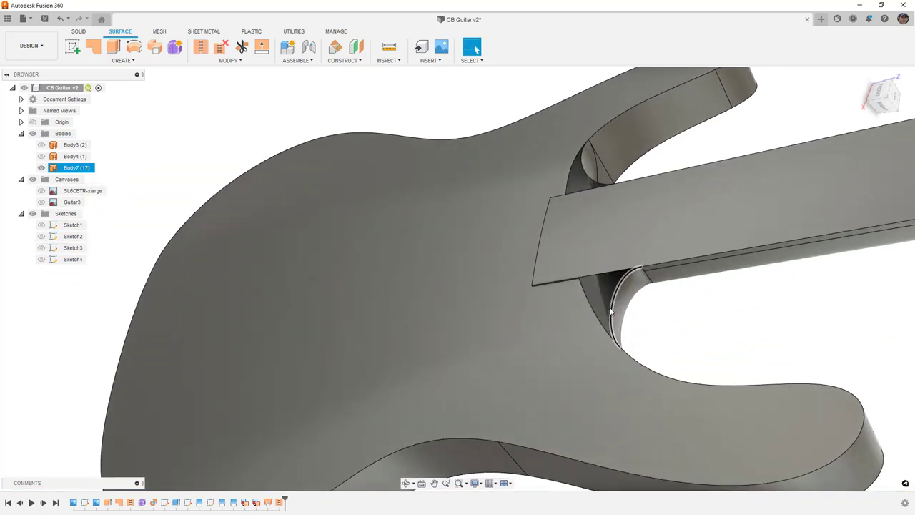
left_click(655, 299)
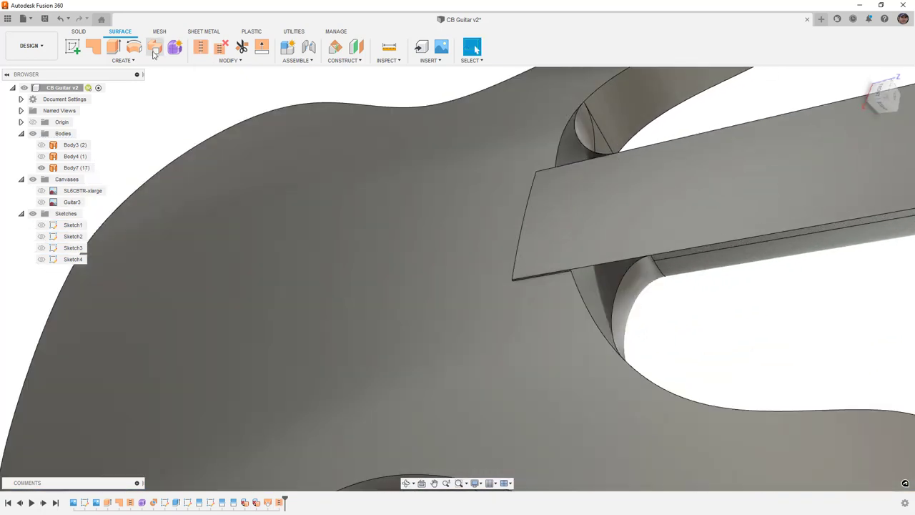
left_click(92, 46)
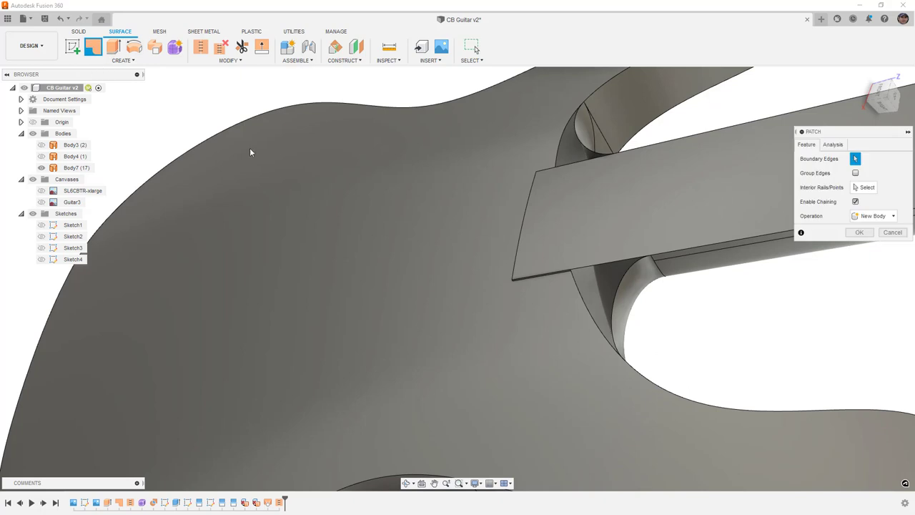
left_click(633, 289)
scroll(650, 296, "up", 5)
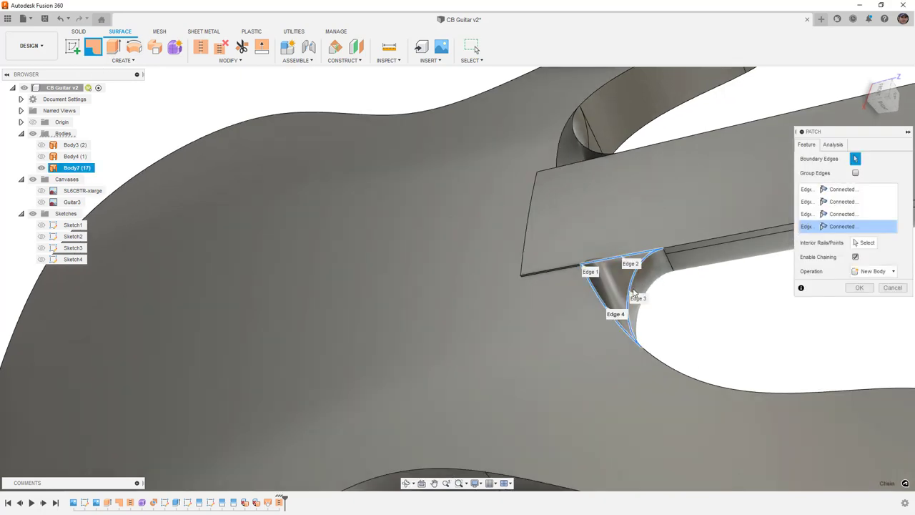
middle_click_drag(583, 269, 633, 226, "shift")
scroll(633, 226, "up", 5)
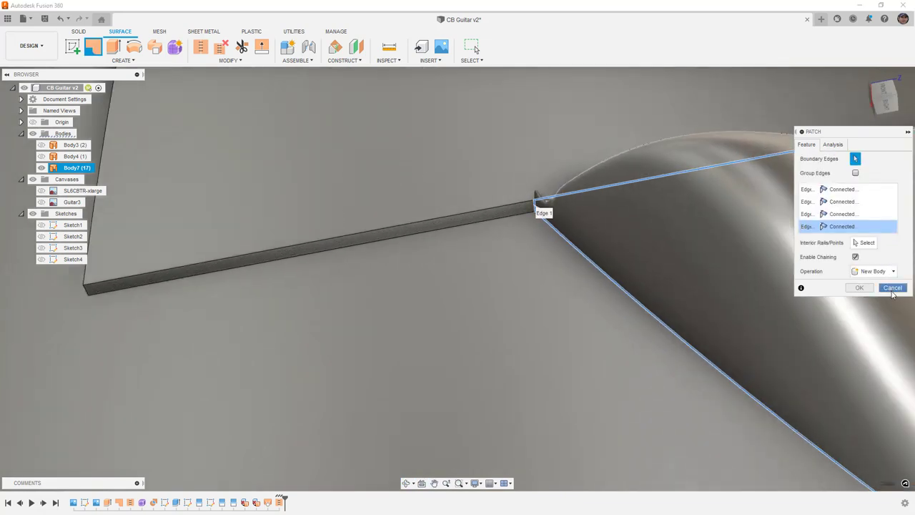
left_click(860, 288)
Start a ruled surface with type Tangent, operation New Body and chain selection turned off
scroll(531, 208, "down", 5)
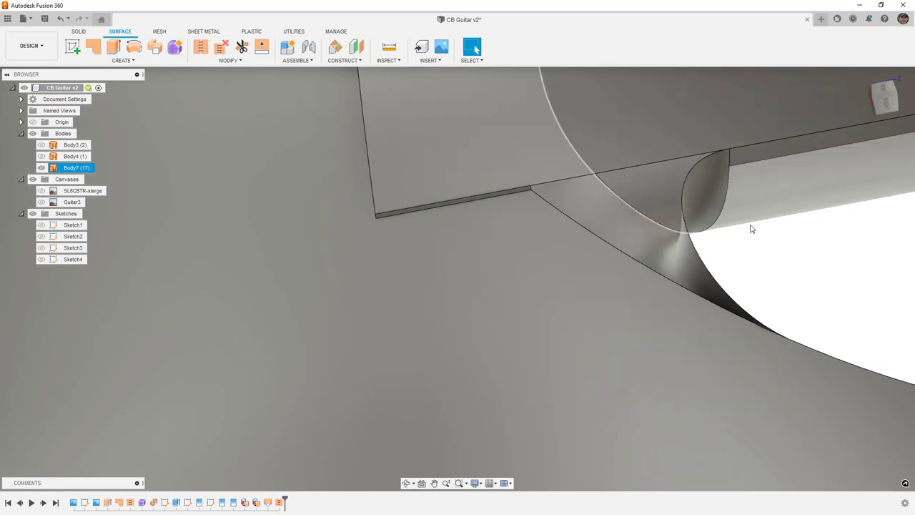
left_click(808, 255)
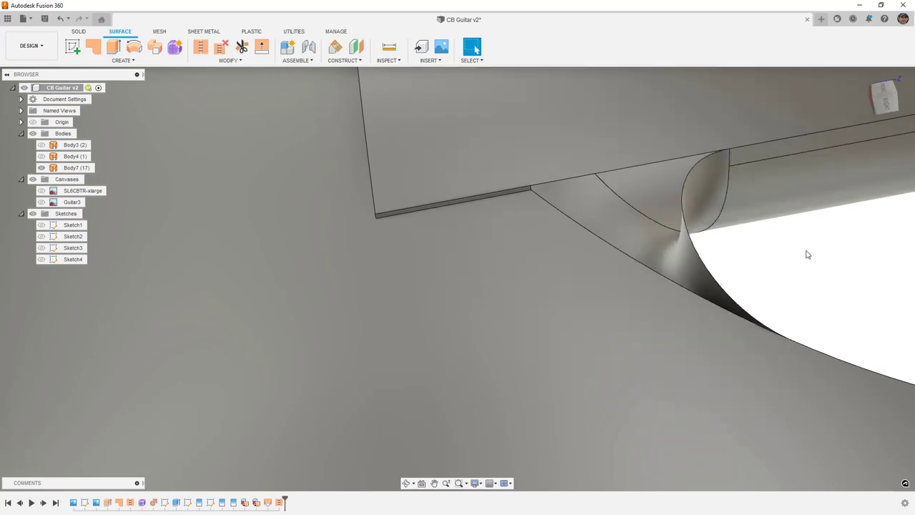
left_click(626, 226)
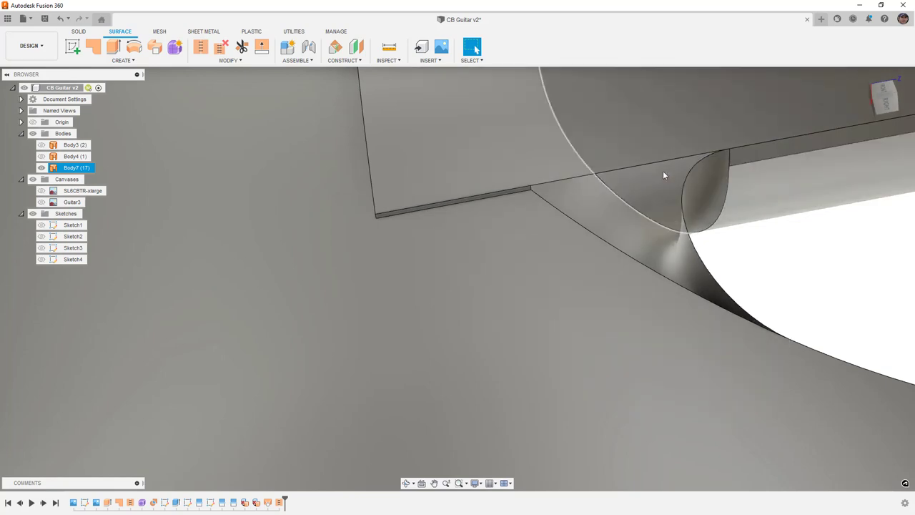
middle_click_drag(678, 181, 662, 231)
scroll(680, 250, "down", 1)
left_click(787, 328)
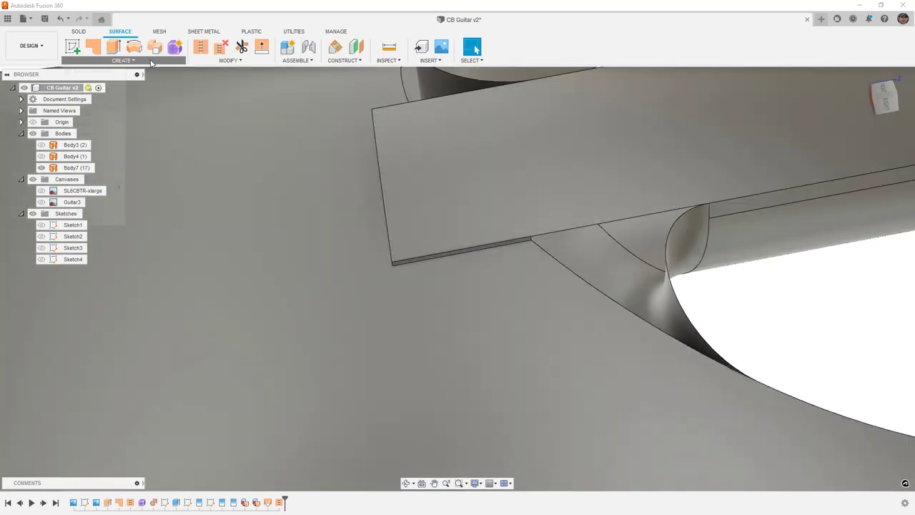
left_click(122, 60)
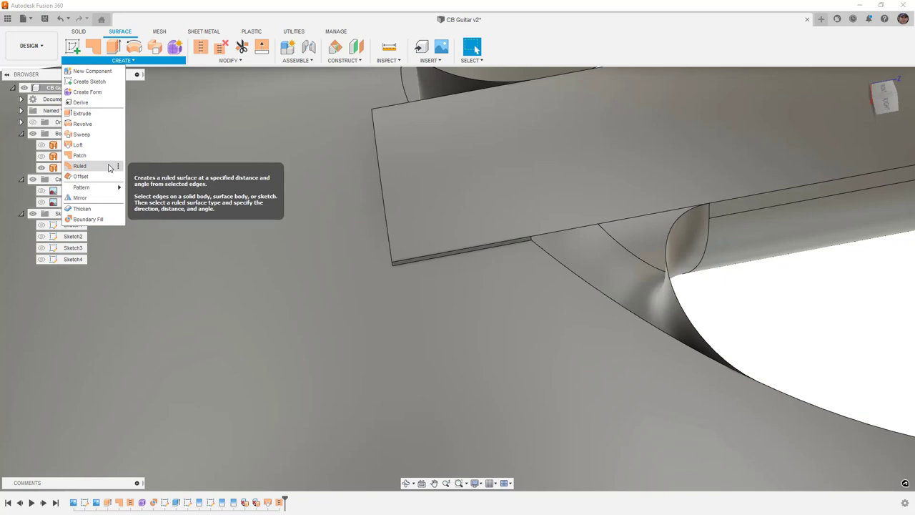
left_click(80, 166)
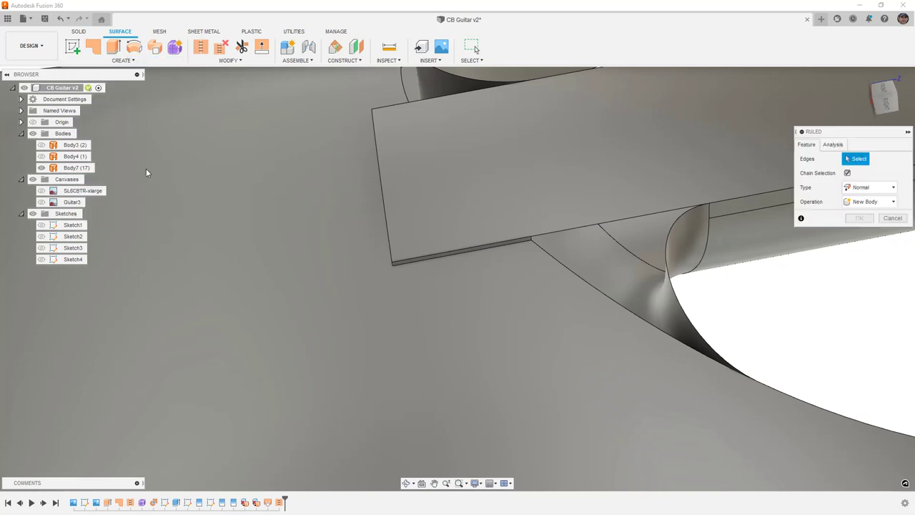
left_click(876, 194)
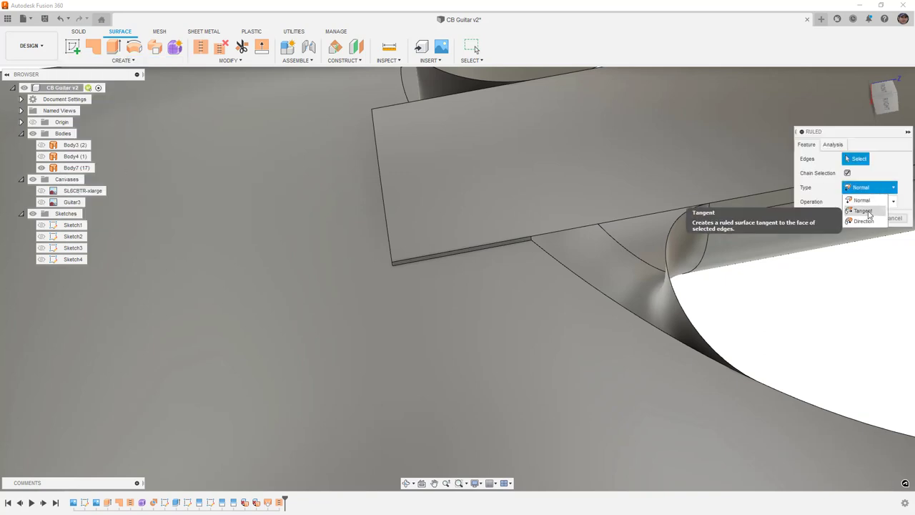
left_click(865, 212)
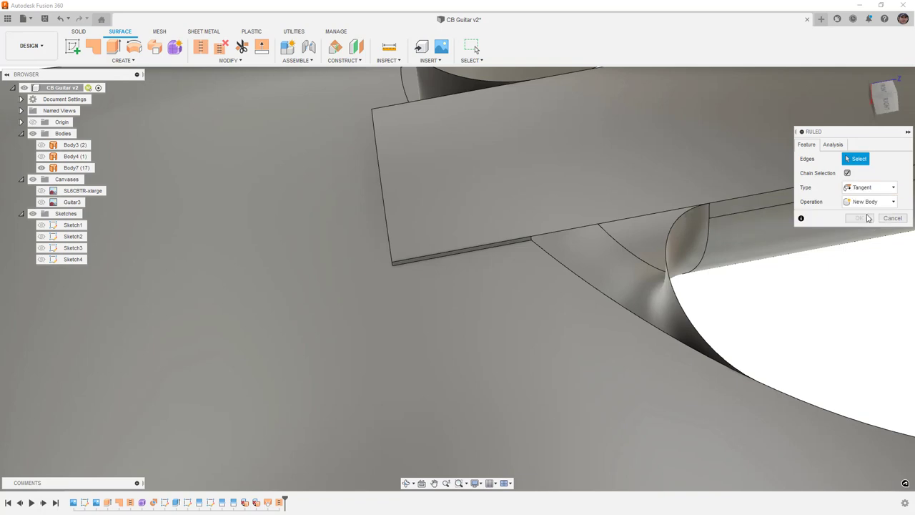
scroll(530, 241, "up", 6)
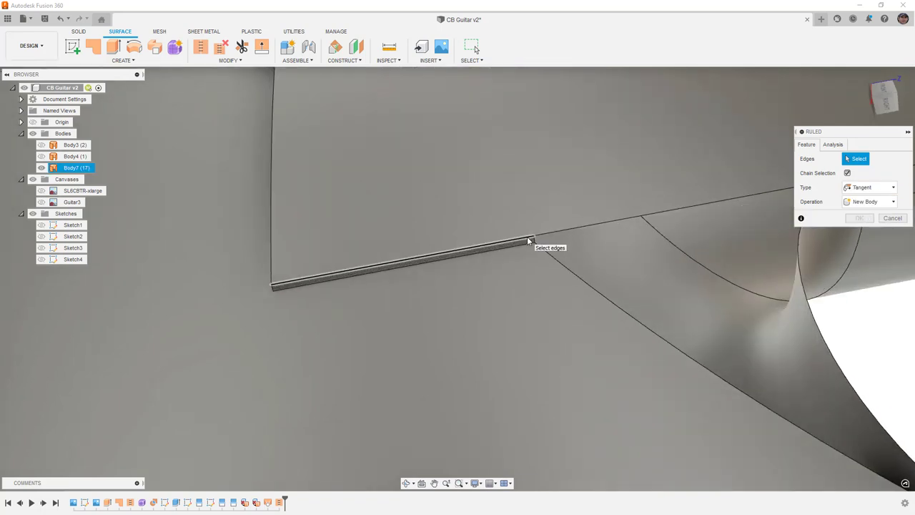
left_click(848, 173)
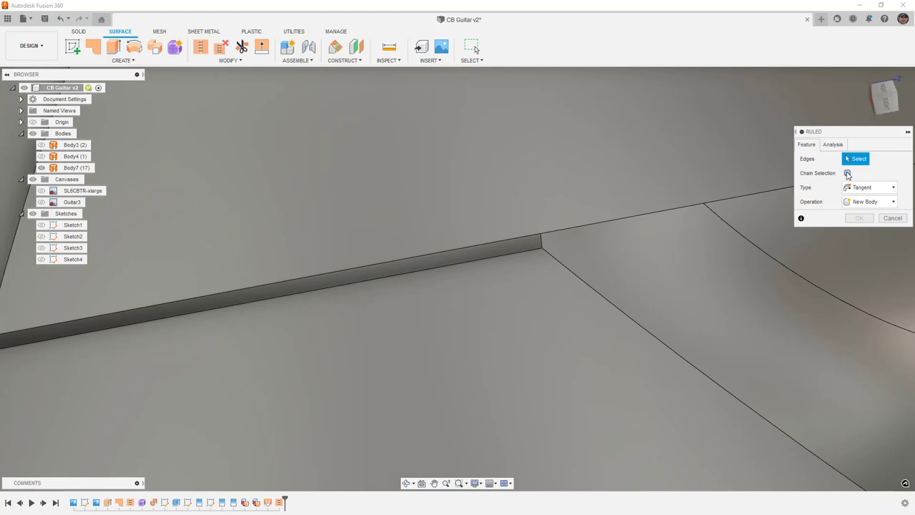
Extend a tangent ruled surface 1.237 in from the neck side face's short end edge to the end of the heel opening
left_click(540, 242)
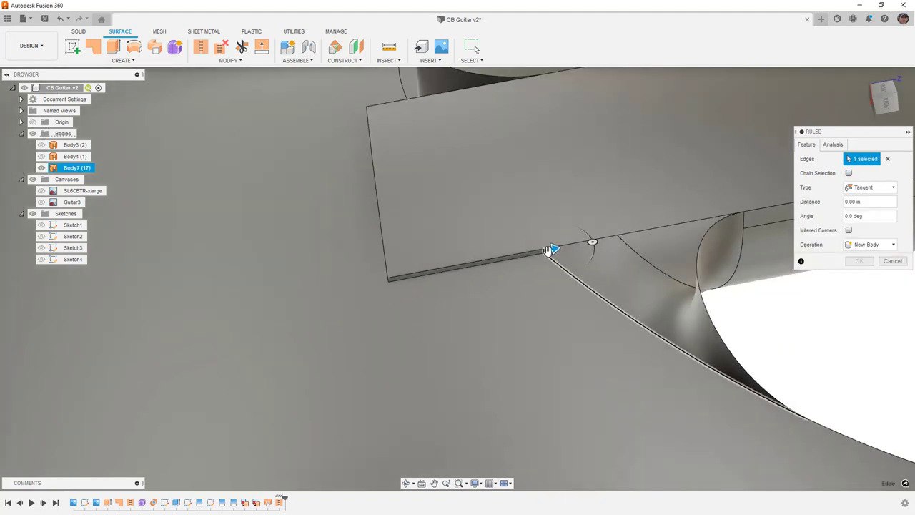
left_click_drag(638, 247, 723, 236)
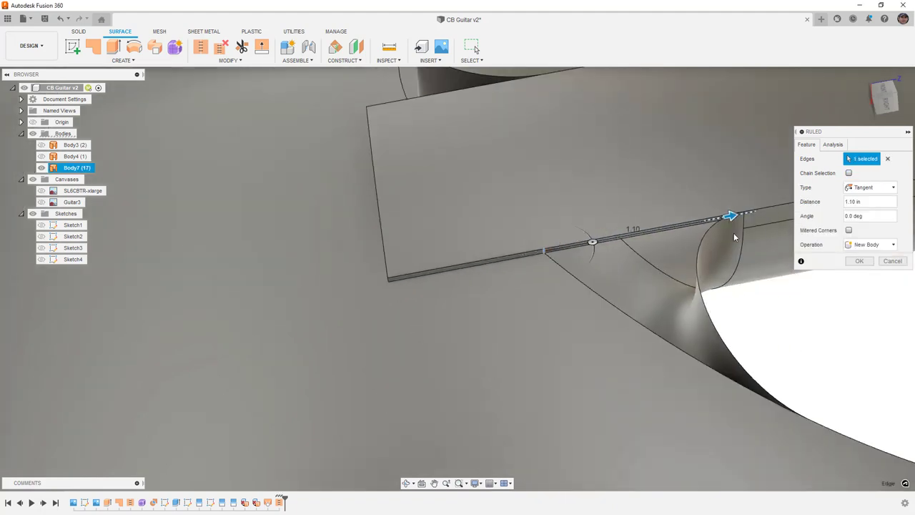
scroll(743, 212, "up", 5)
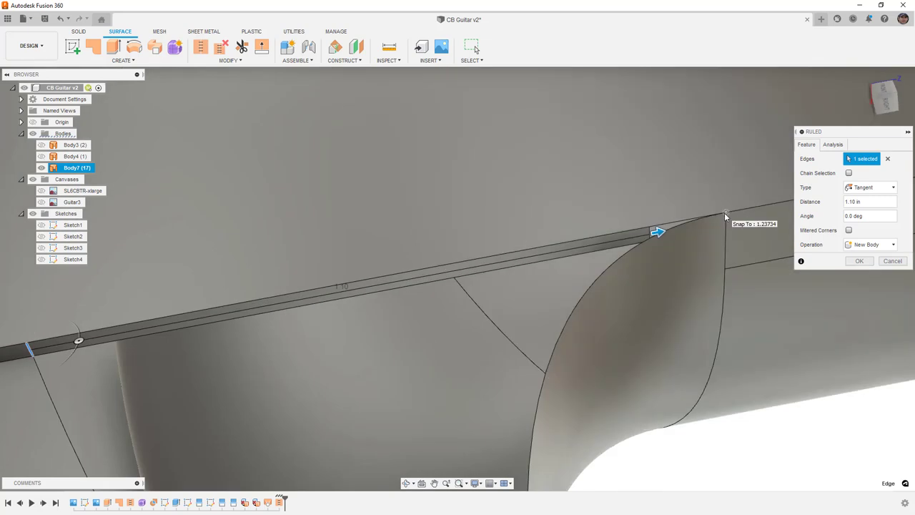
left_click(724, 212)
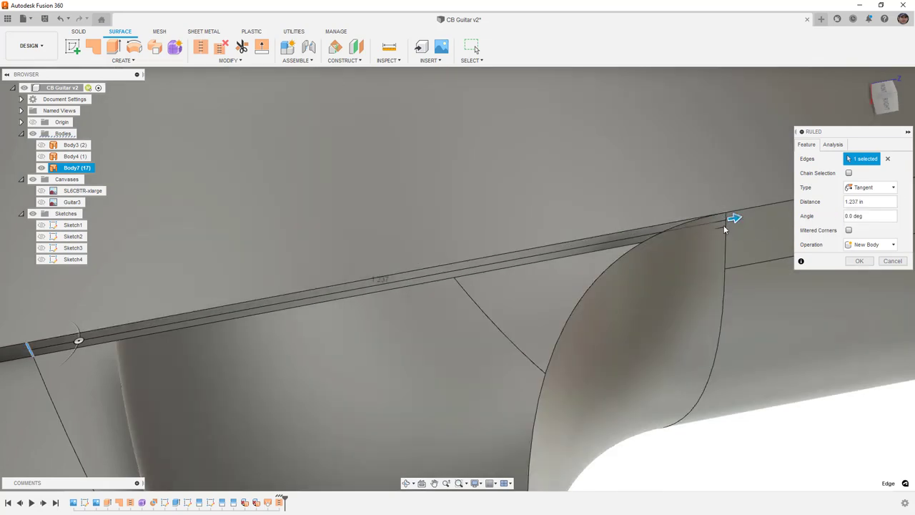
scroll(730, 229, "down", 4)
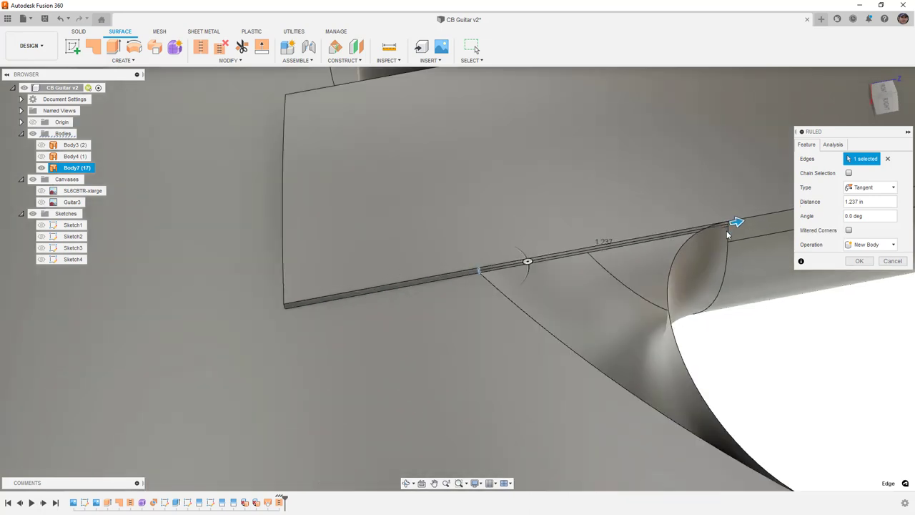
left_click(867, 262)
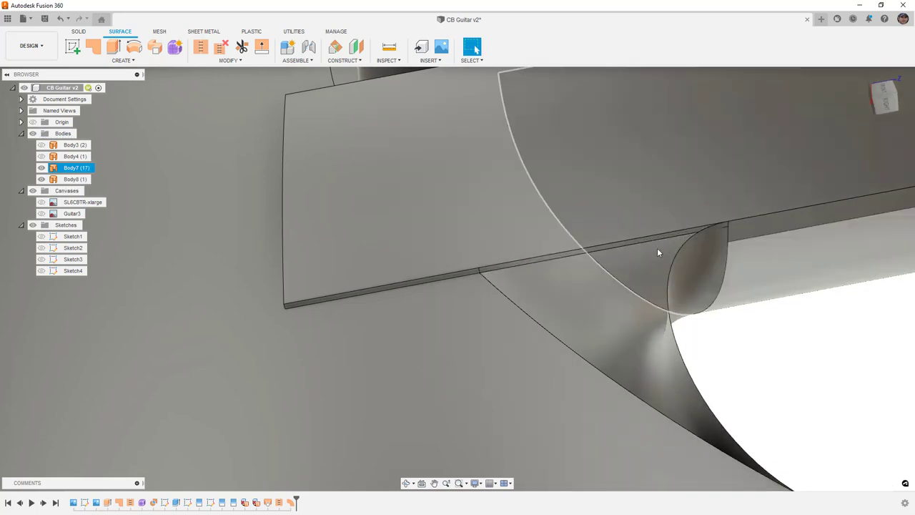
Create a Normal ruled surface 1.20 in long as a new body from the long lower edge of the tangent ruled strip at the heel opening
left_click(656, 241)
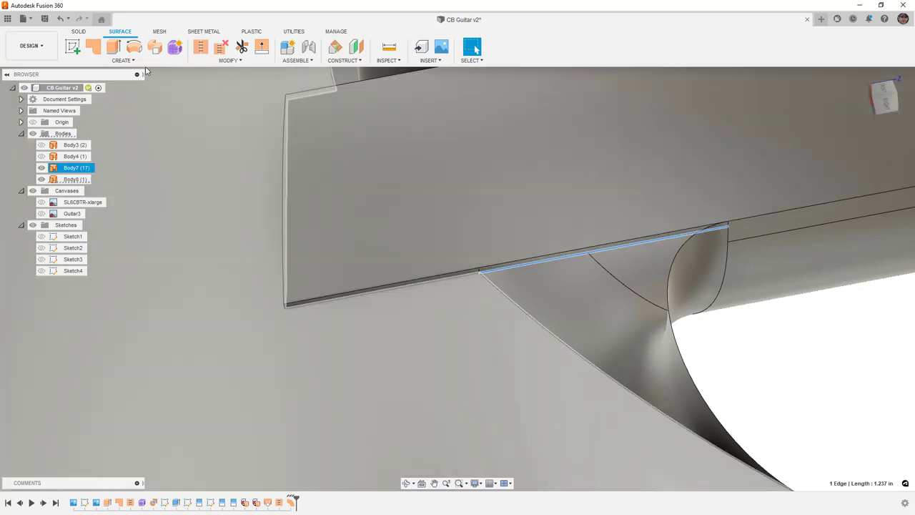
left_click(123, 60)
left_click(101, 166)
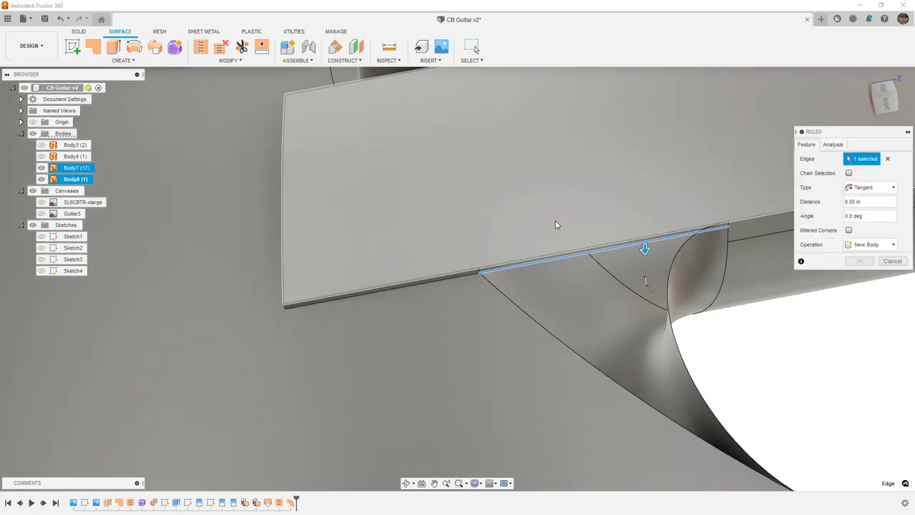
left_click(871, 188)
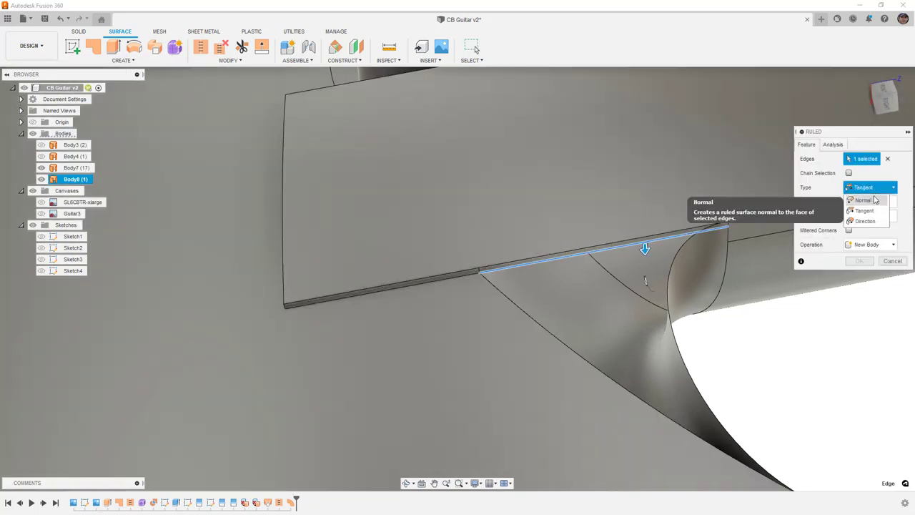
left_click(865, 200)
left_click_drag(710, 236, 814, 404)
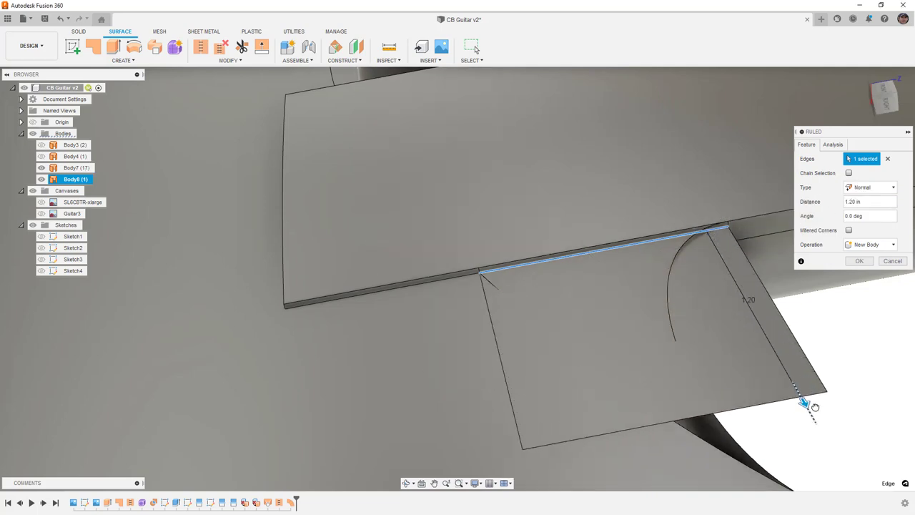
middle_click_drag(670, 302, 664, 293, "shift")
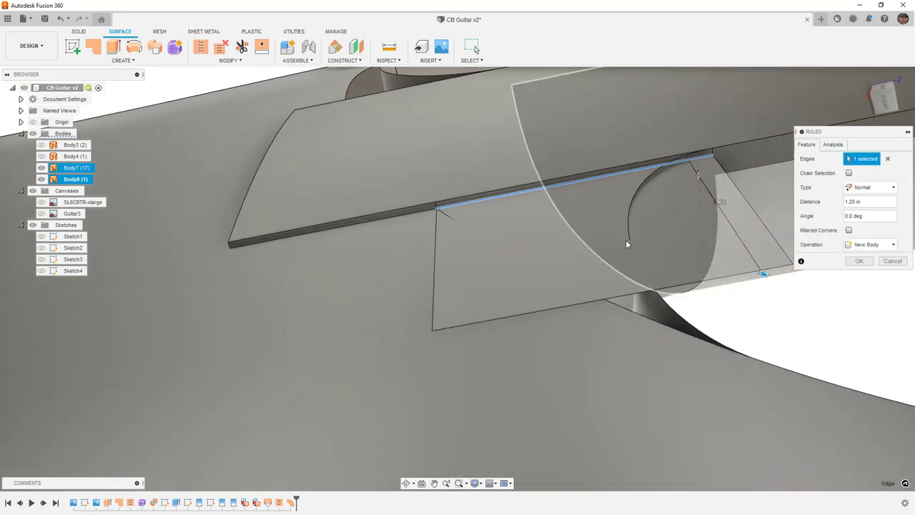
middle_click_drag(630, 239, 643, 195, "shift")
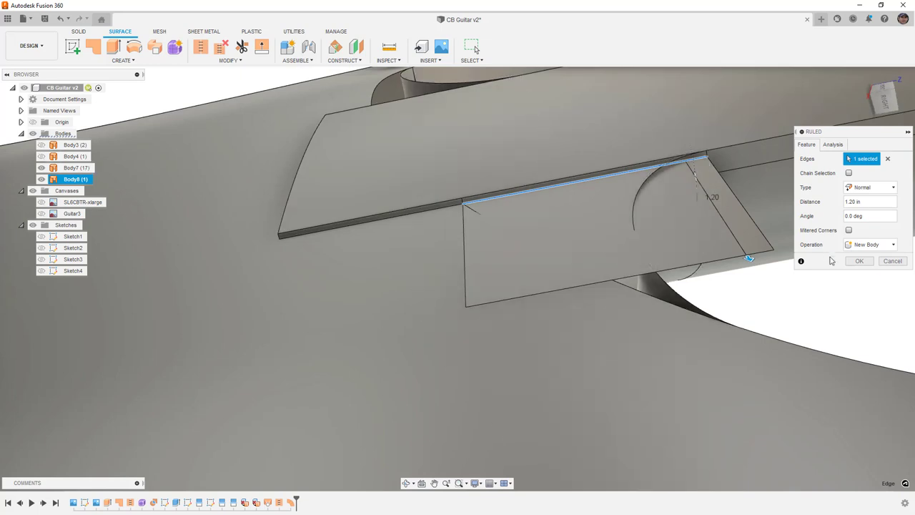
key("Return")
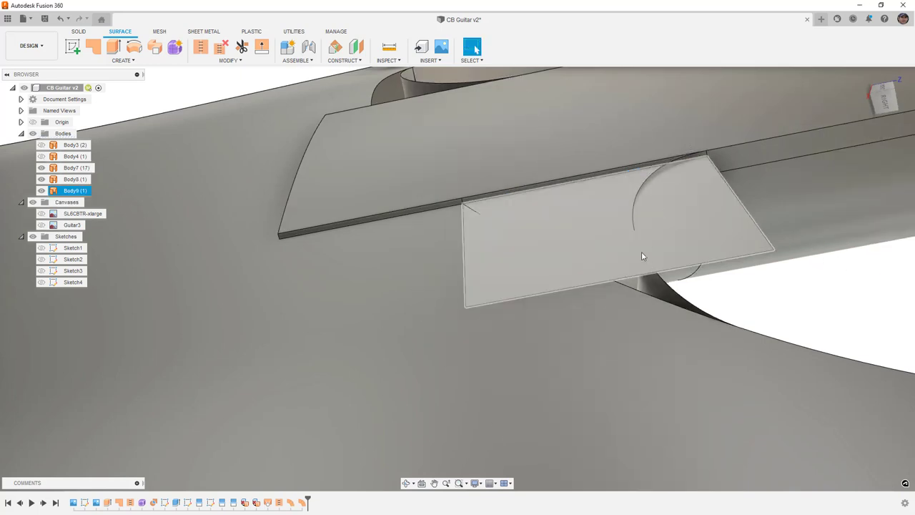
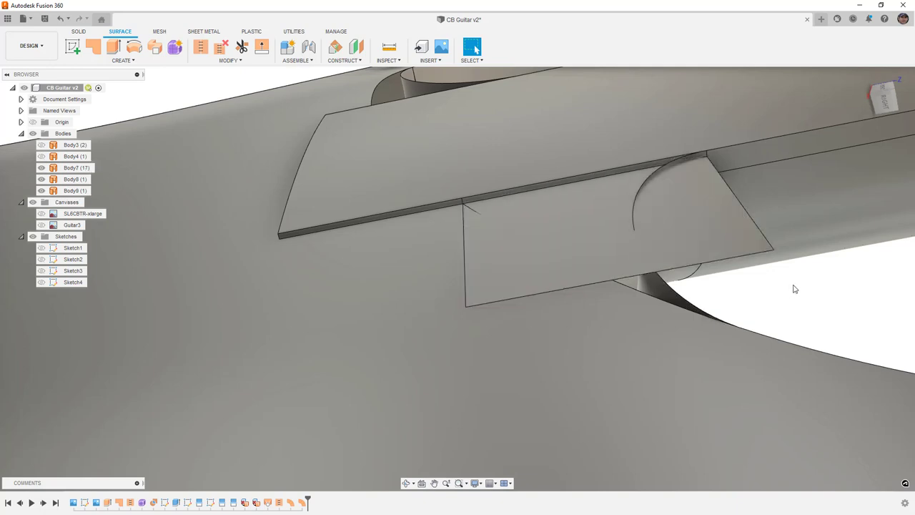
left_click(242, 47)
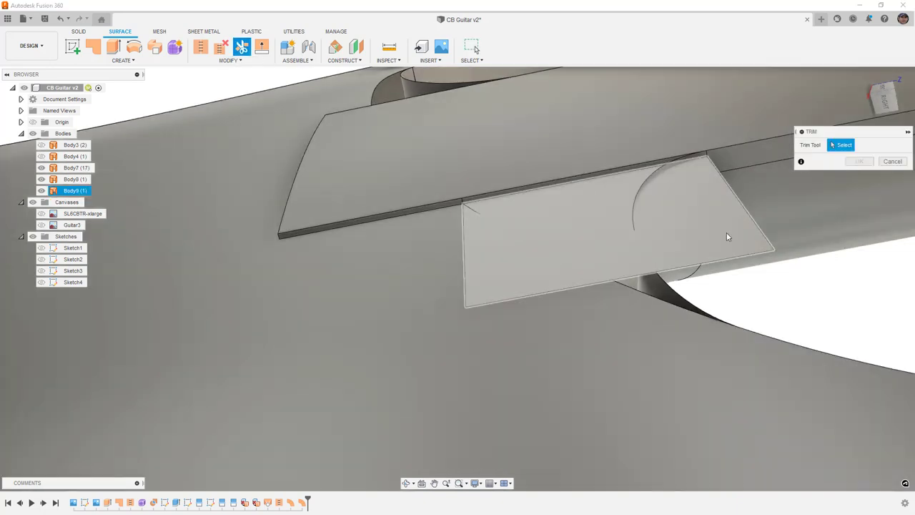
left_click(722, 227)
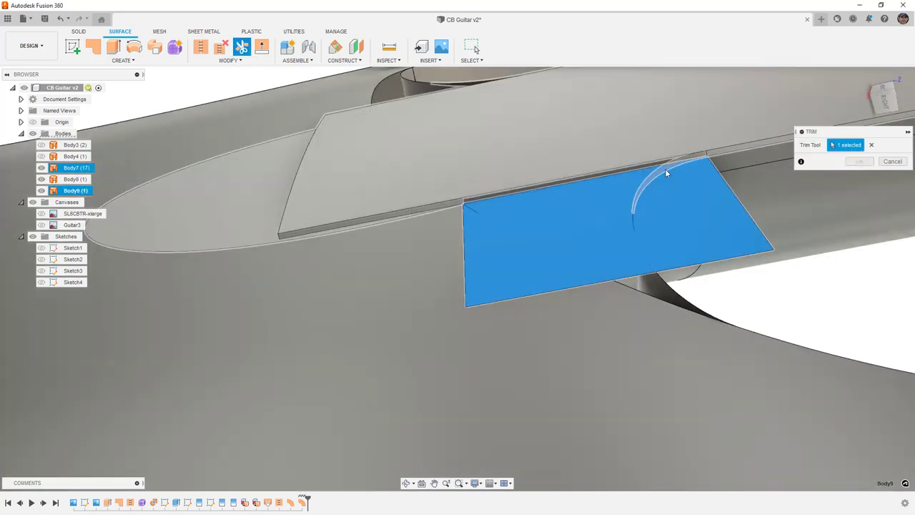
left_click(656, 175)
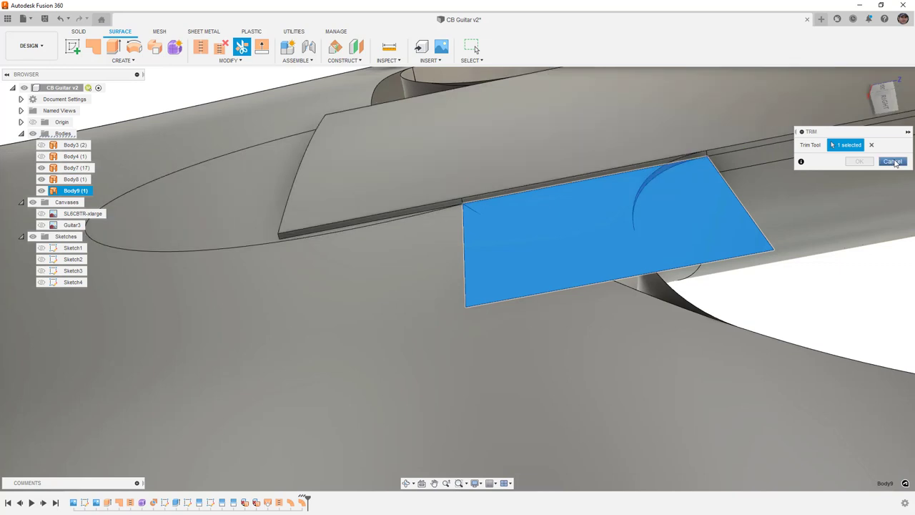
left_click(860, 161)
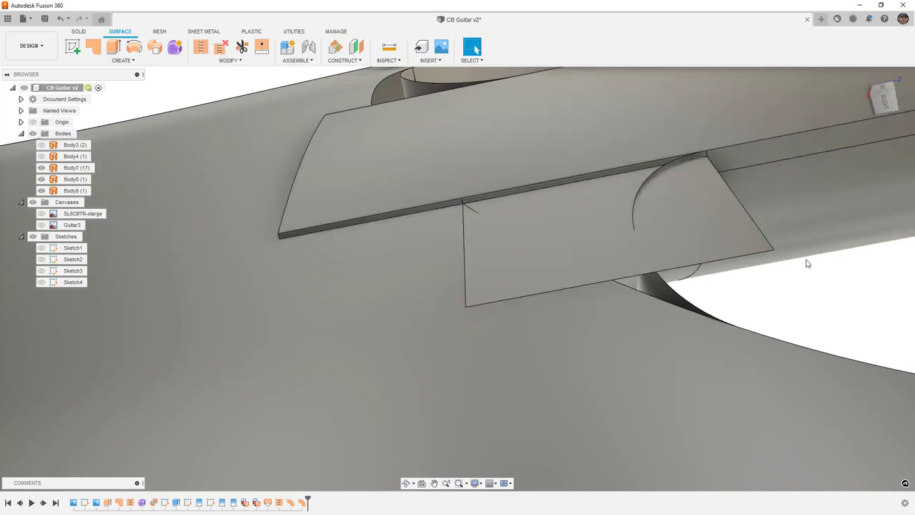
Try to split the curved lofted heel face with the flat normal ruled surface, leaving the splitting tool unextended
left_click(229, 60)
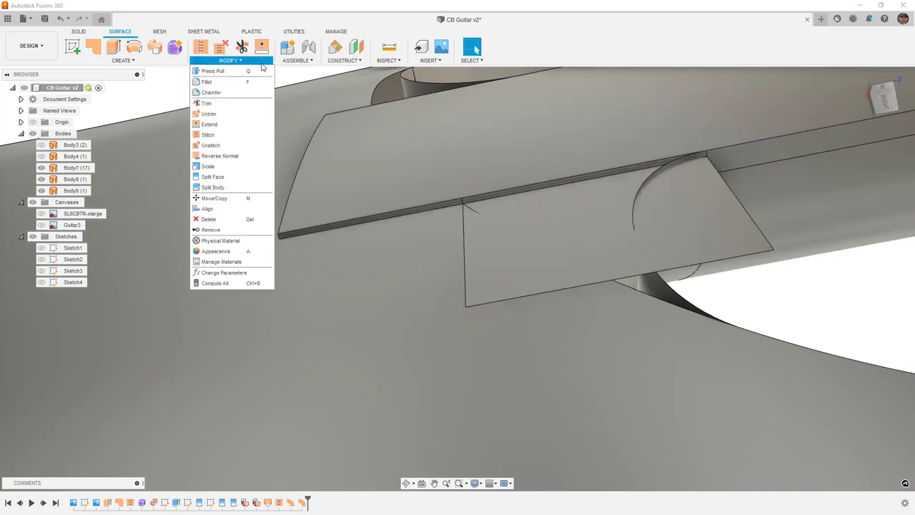
left_click(223, 176)
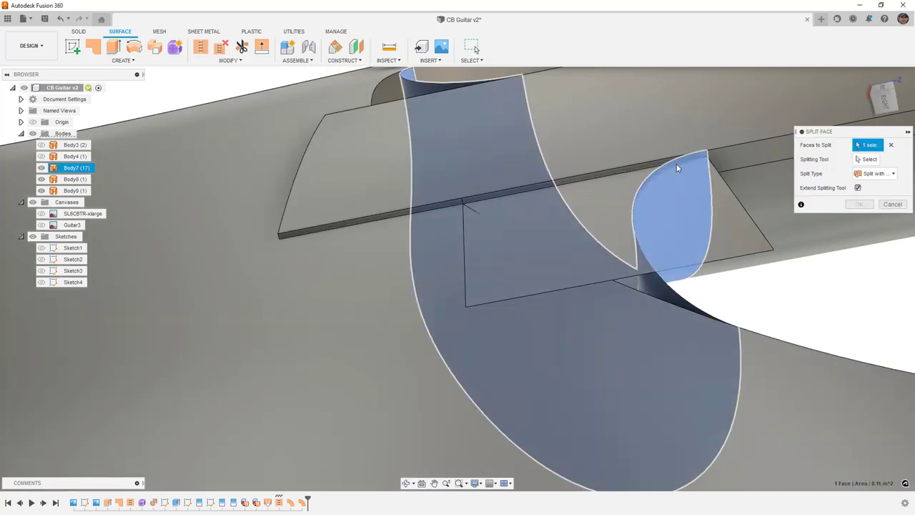
left_click(670, 164)
left_click(721, 244)
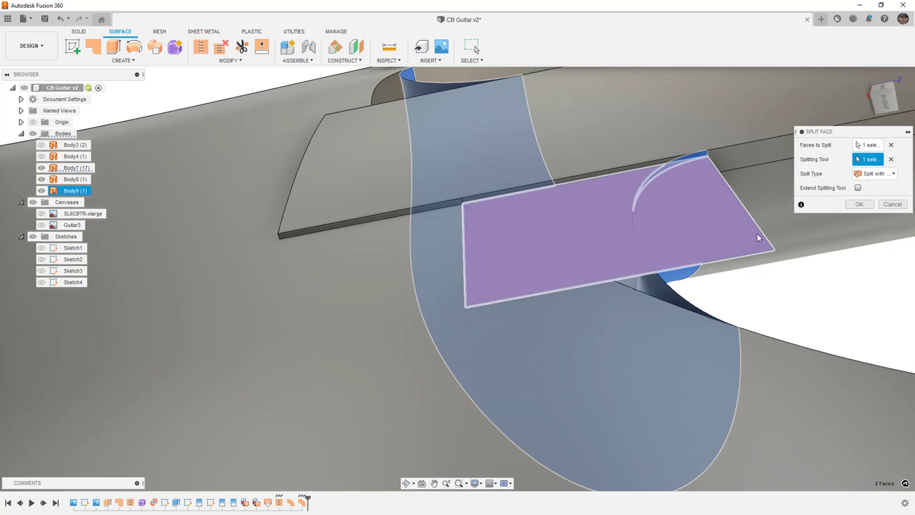
left_click(858, 187)
left_click(860, 204)
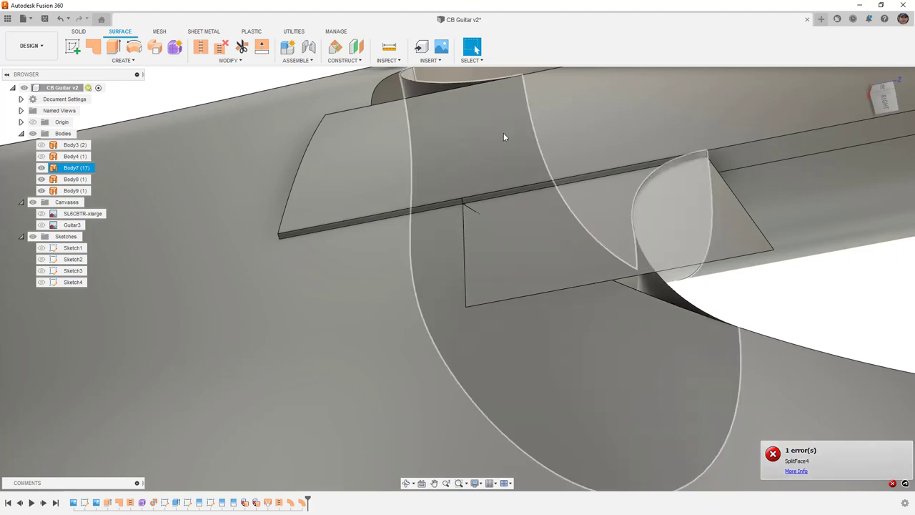
Split the curved heel face beside the neck using the flat ruled surface, with Extend Splitting Tool off
left_click(242, 59)
left_click(236, 178)
left_click(699, 166)
left_click(866, 159)
left_click(749, 241)
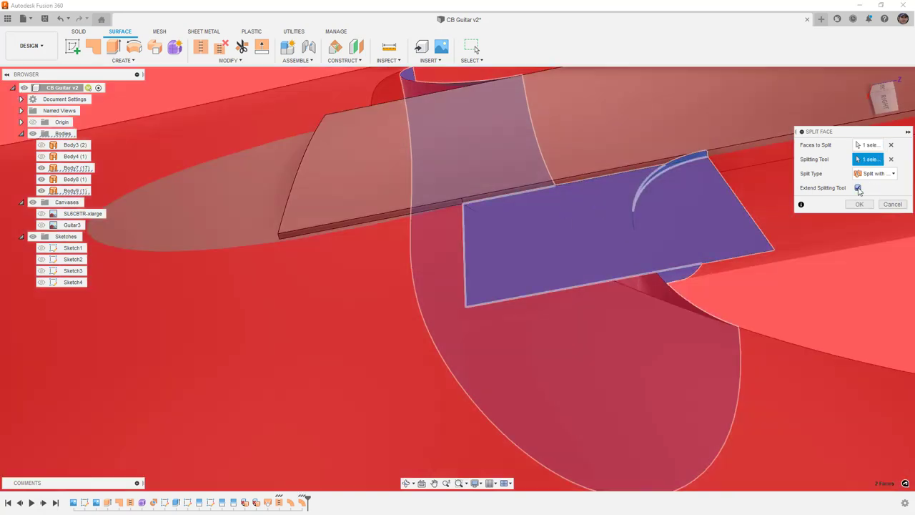
left_click(859, 203)
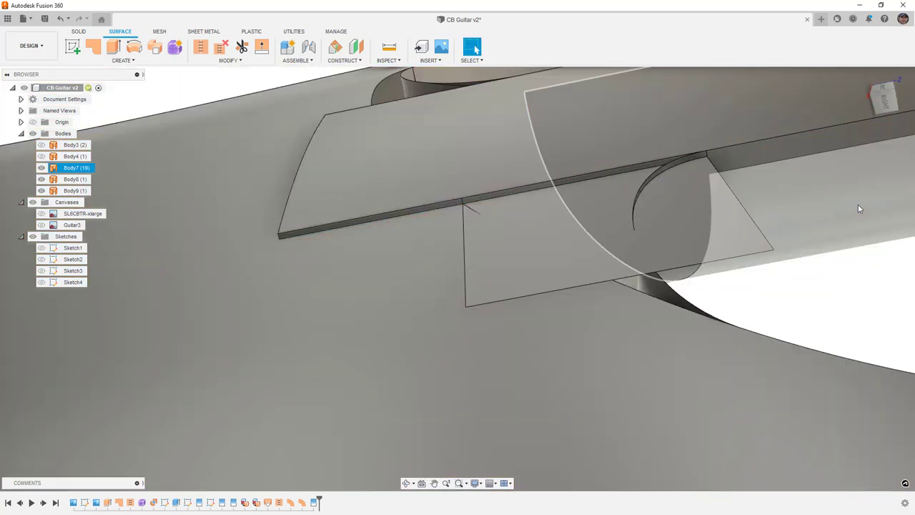
Hide the flat ruled surface Body9 and delete the split-off heel face sliver under the neck edge
left_click(705, 187)
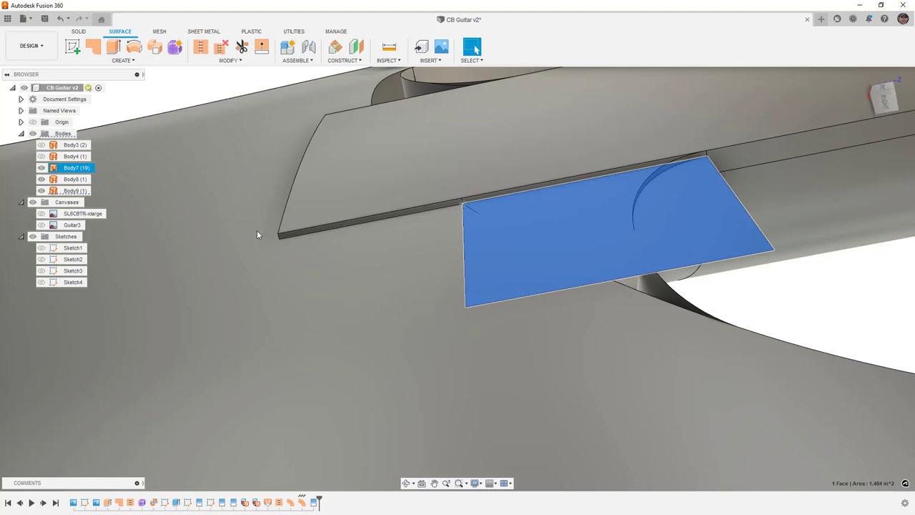
left_click(42, 191)
middle_click_drag(731, 261, 654, 105, "shift")
scroll(655, 105, "up", 3)
left_click(653, 110)
key("Delete")
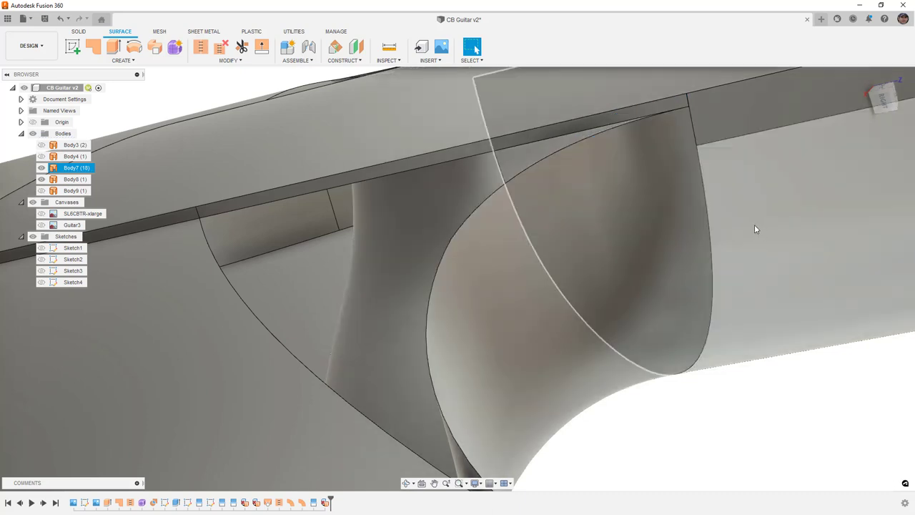
On the opposite neck side, extend a Tangent ruled surface as a new body from the short side-face edge to the heel corner, chain selection off
scroll(755, 225, "down", 5)
middle_click_drag(749, 230, 791, 250, "shift")
middle_click_drag(307, 154, 388, 180)
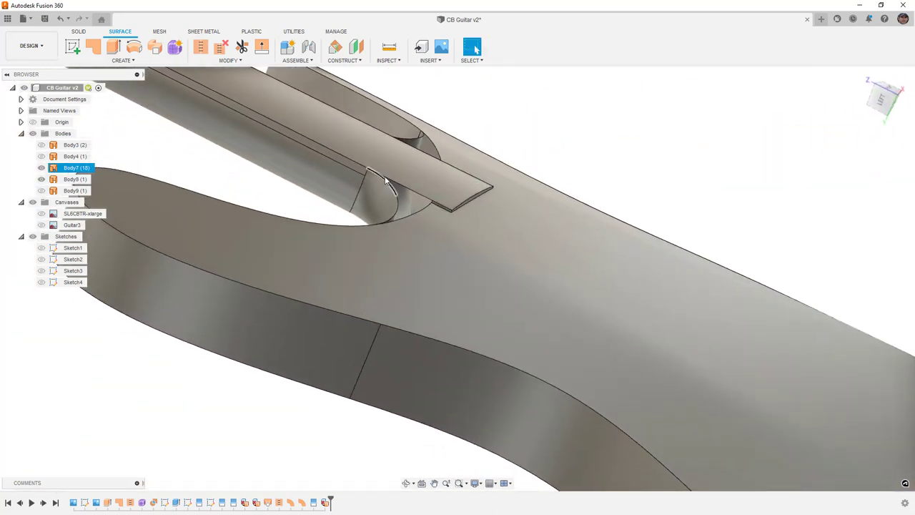
scroll(367, 173, "up", 4)
scroll(366, 172, "up", 3)
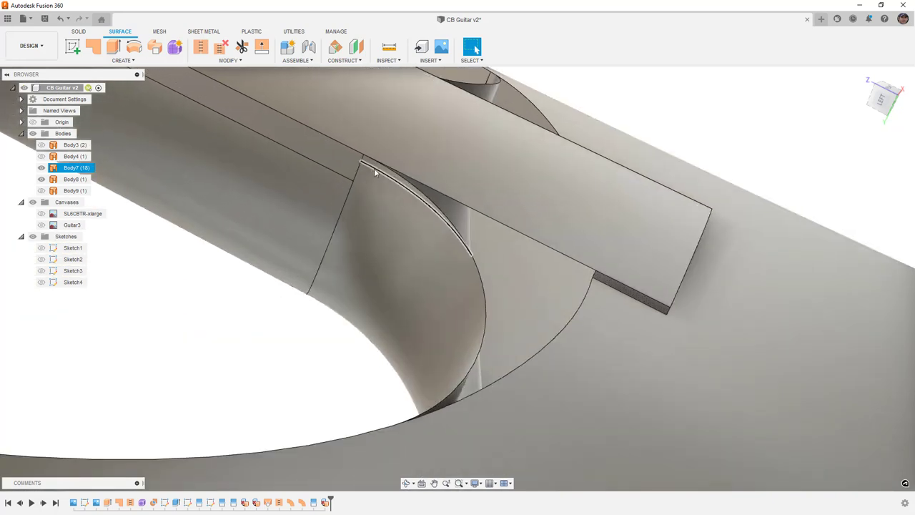
scroll(594, 279, "up", 3)
left_click(597, 274)
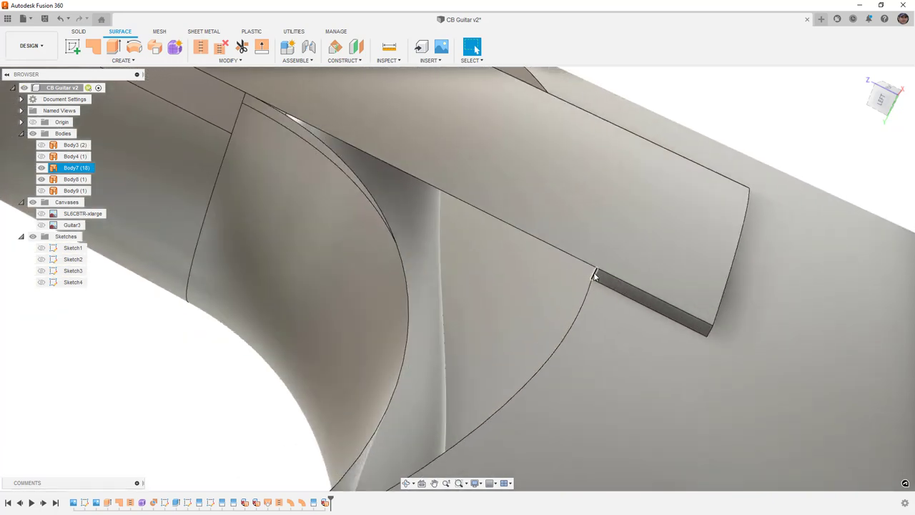
left_click(128, 60)
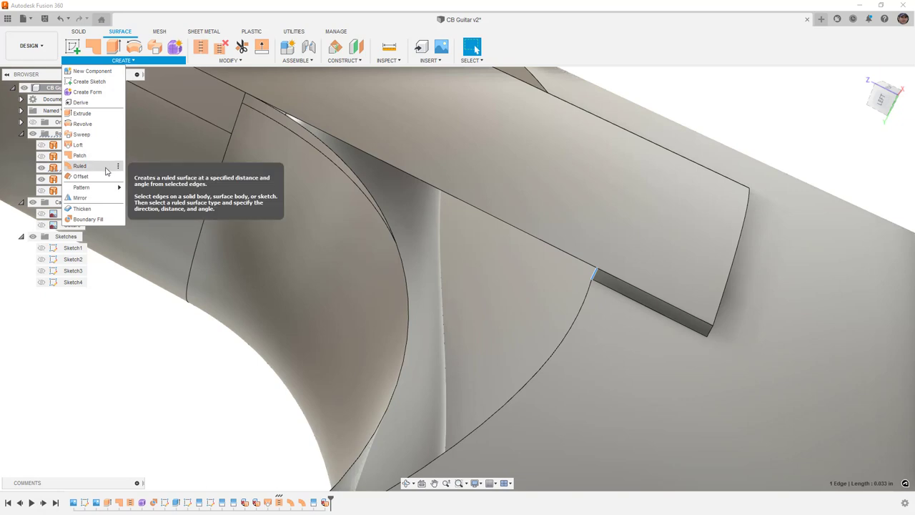
left_click(132, 174)
left_click(869, 188)
left_click(869, 203)
left_click_drag(587, 269, 244, 91)
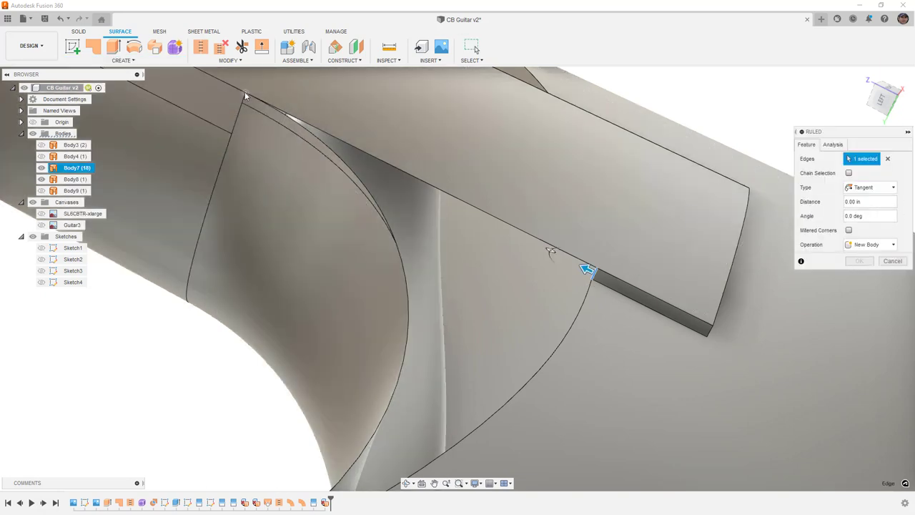
left_click(863, 263)
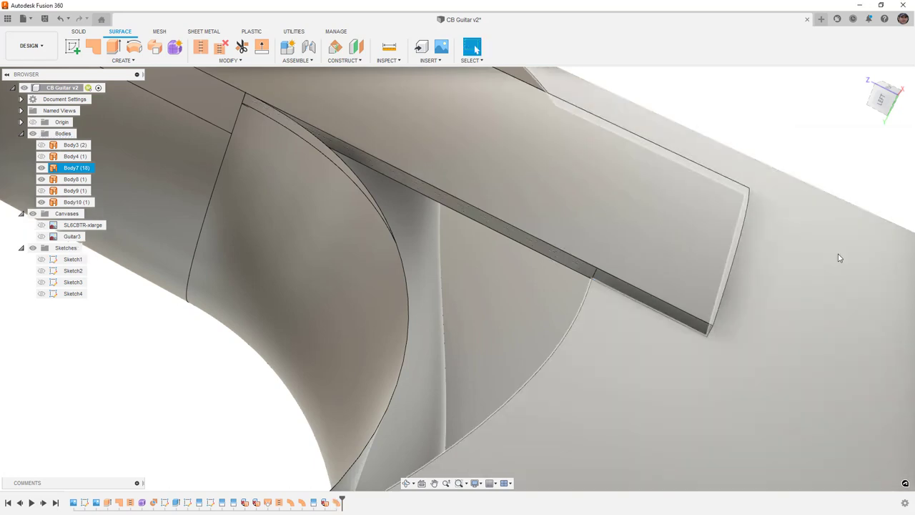
Delete the leftover heel face sliver below the new ruled strip on this side of the neck
scroll(461, 195, "down", 1)
middle_click_drag(461, 194, 497, 210, "shift")
left_click(344, 152)
key("Delete")
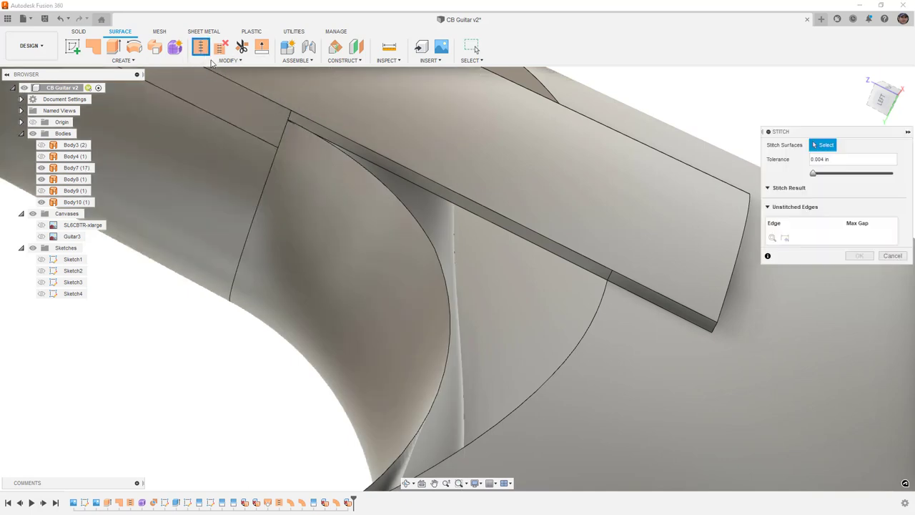
Stitch the guitar surface and both tangent ruled strips into a new body with a 0.004 in tolerance
left_click(202, 52)
left_click(282, 115)
left_click(407, 182)
scroll(406, 191, "down", 3)
scroll(406, 196, "down", 2)
middle_click_drag(453, 174, 176, 266, "shift")
scroll(408, 275, "down", 3)
scroll(603, 244, "up", 2)
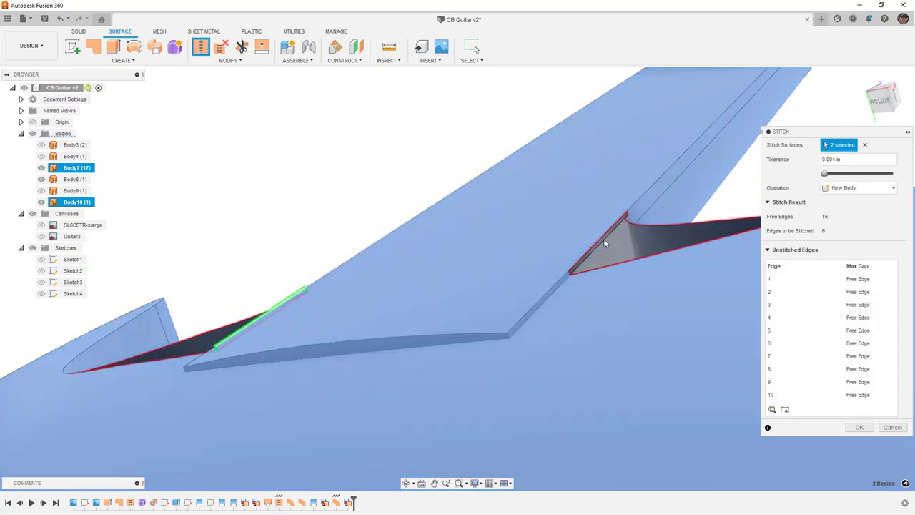
left_click(603, 244)
middle_click_drag(480, 241, 504, 275, "shift")
left_click(860, 401)
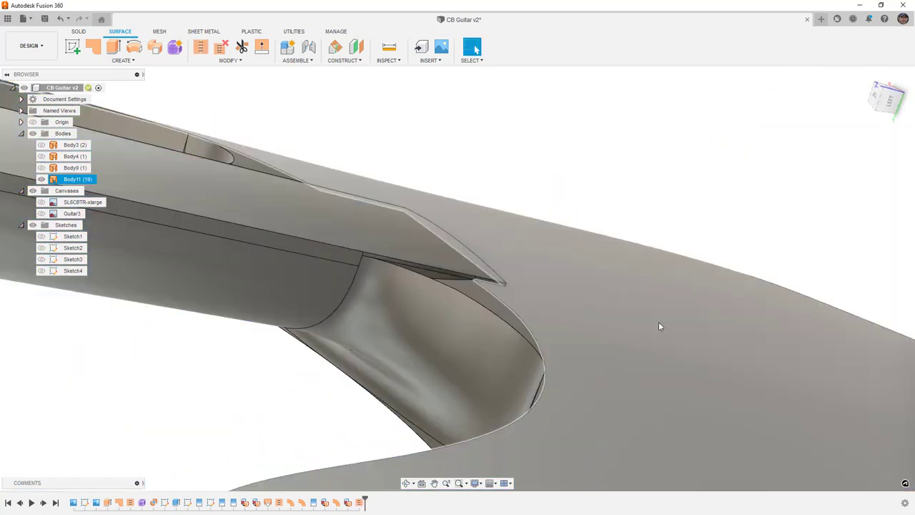
Patch the open gap between the heel, ruled strip and guitar body with Connected edges as a new body
scroll(373, 260, "up", 5)
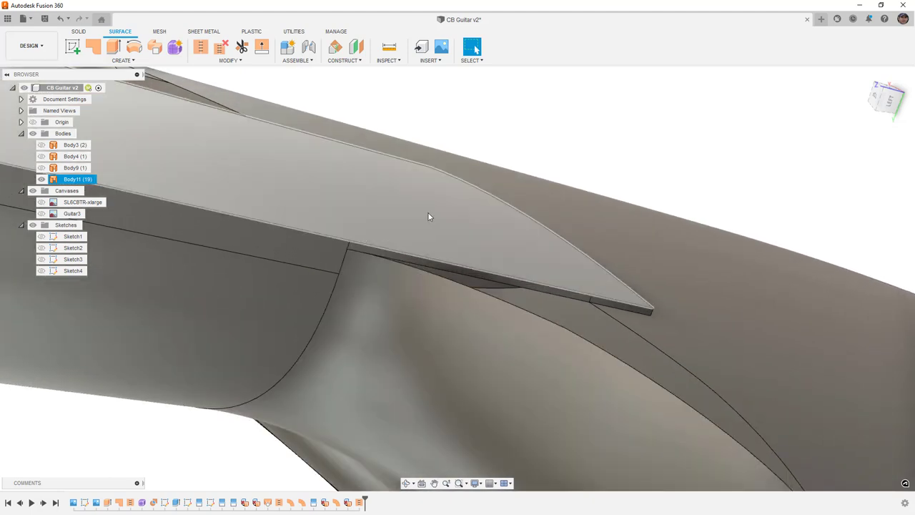
key("Escape")
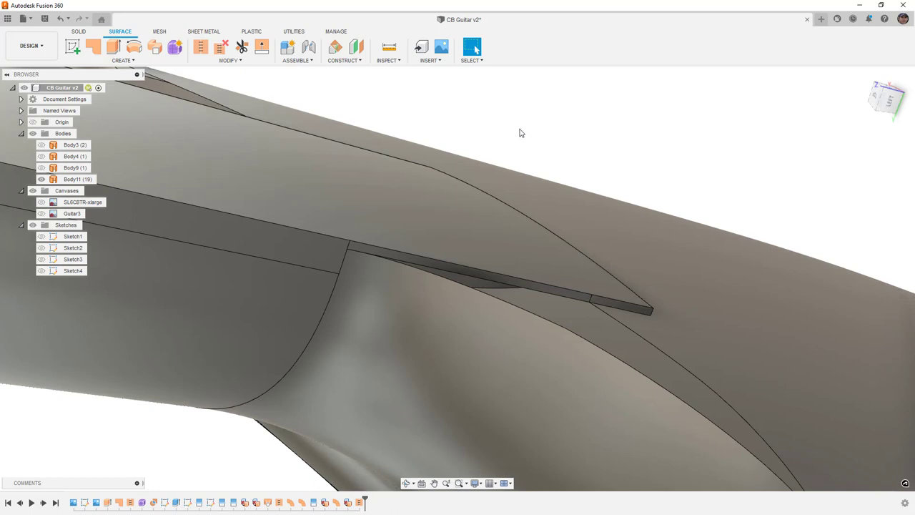
left_click(93, 47)
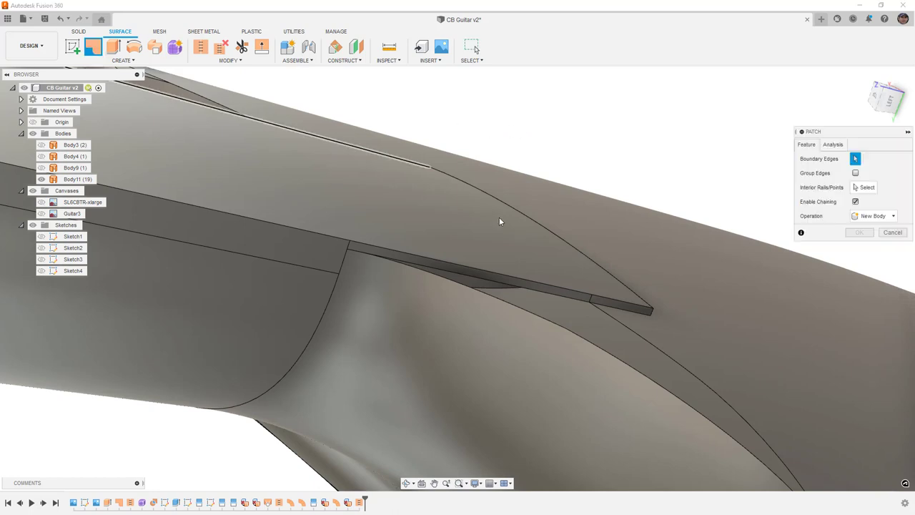
left_click(601, 314)
left_click(601, 310)
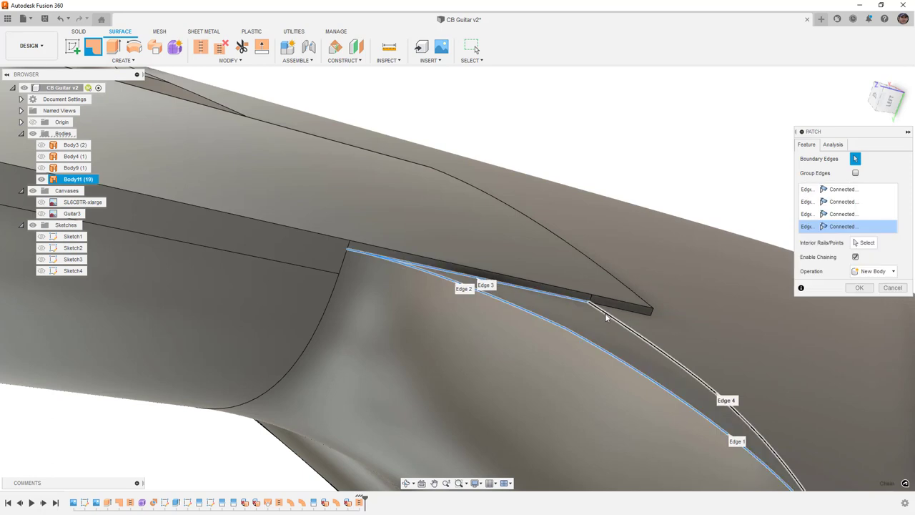
left_click(861, 288)
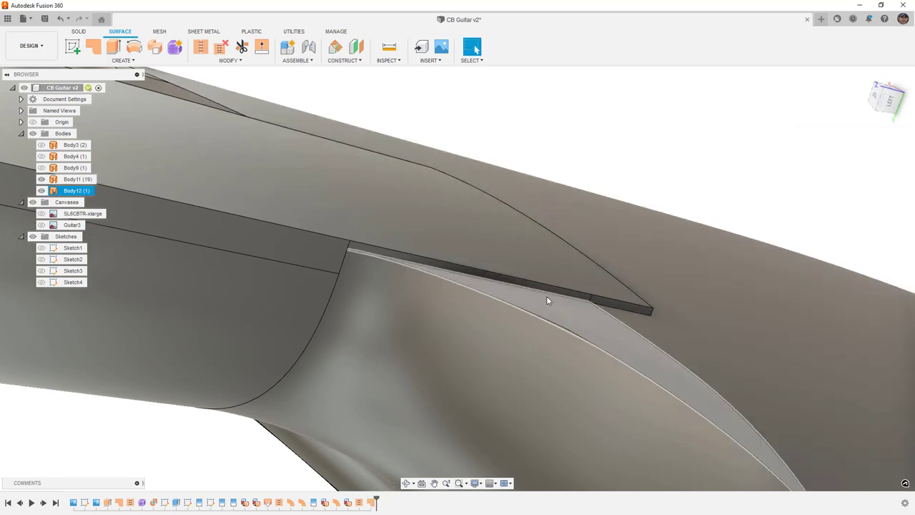
Patch the matching gap on the other side of the neck as a new body
middle_click_drag(547, 294, 382, 250, "shift")
right_click(269, 236)
left_click(279, 209)
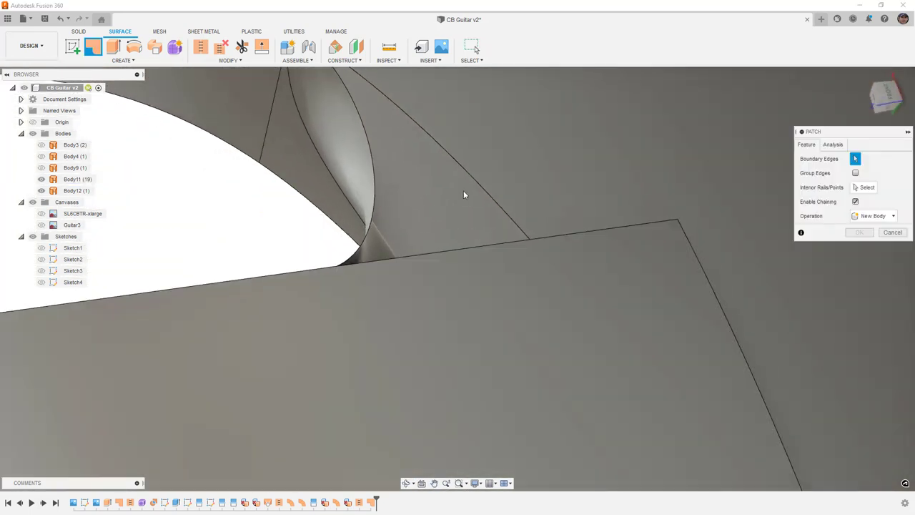
left_click(476, 186)
left_click(861, 288)
Stitch the guitar surface and both patches into one closed body with a 0.004 in tolerance
scroll(487, 255, "down", 3)
left_click(200, 47)
left_click(335, 163)
left_click(470, 236)
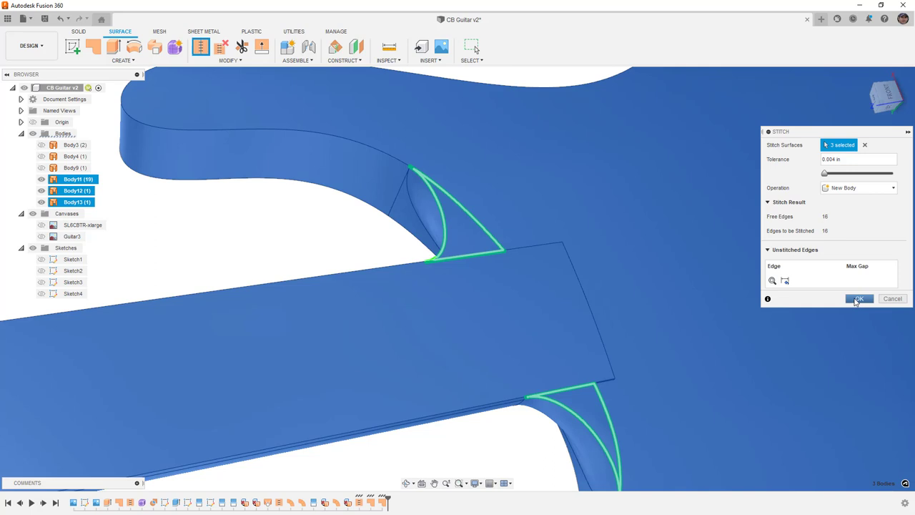
left_click(857, 300)
scroll(848, 301, "down", 5)
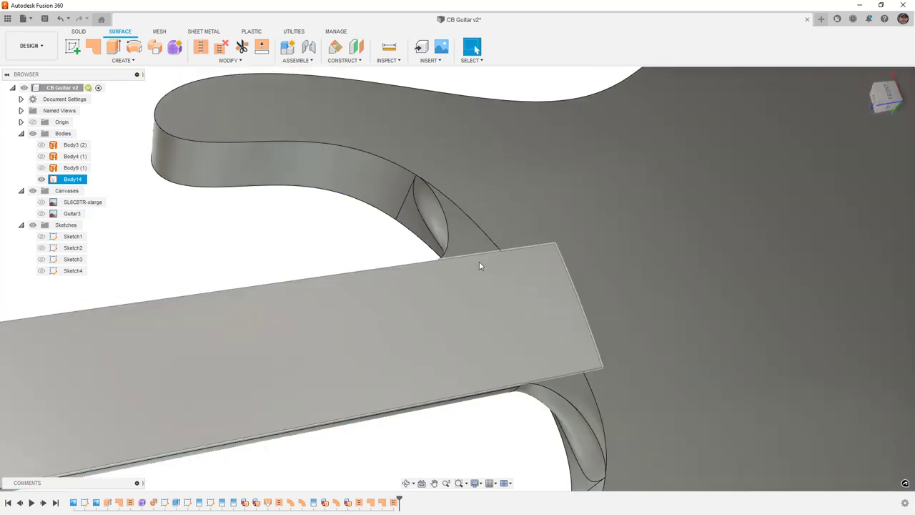
Highlight the stitched guitar body and examine it around the neck and heel
left_click(72, 179)
middle_click_drag(203, 229, 476, 50, "shift")
middle_click_drag(302, 208, 268, 239, "shift")
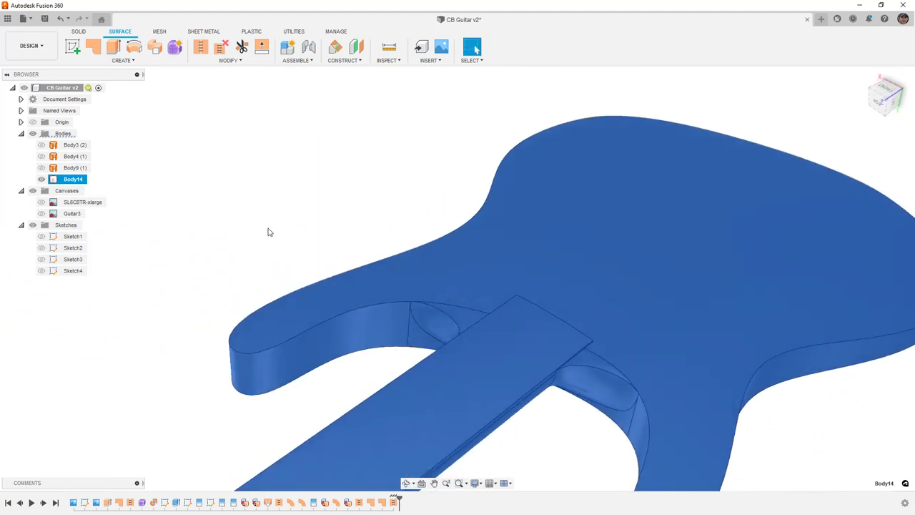
left_click(268, 208)
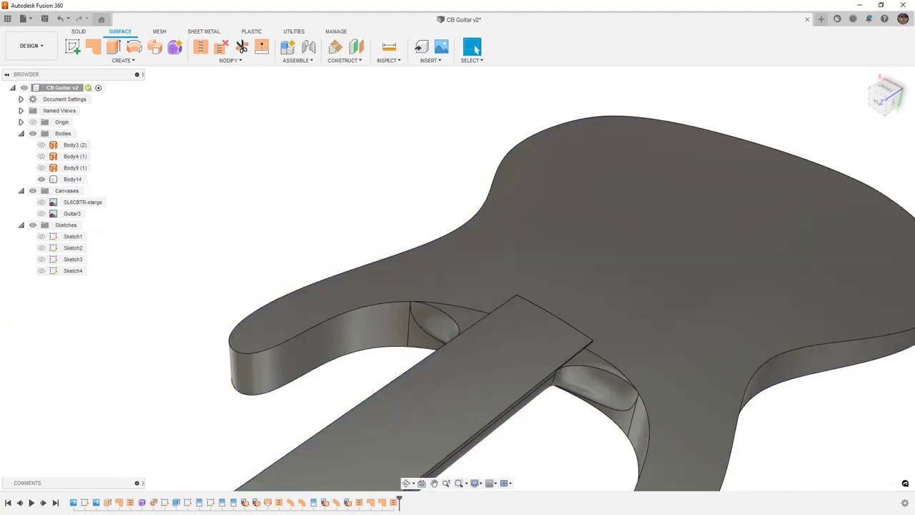
Compare the model's neck joint with a close view of the reference guitar photo
left_click_drag(0, 114, 305, 114)
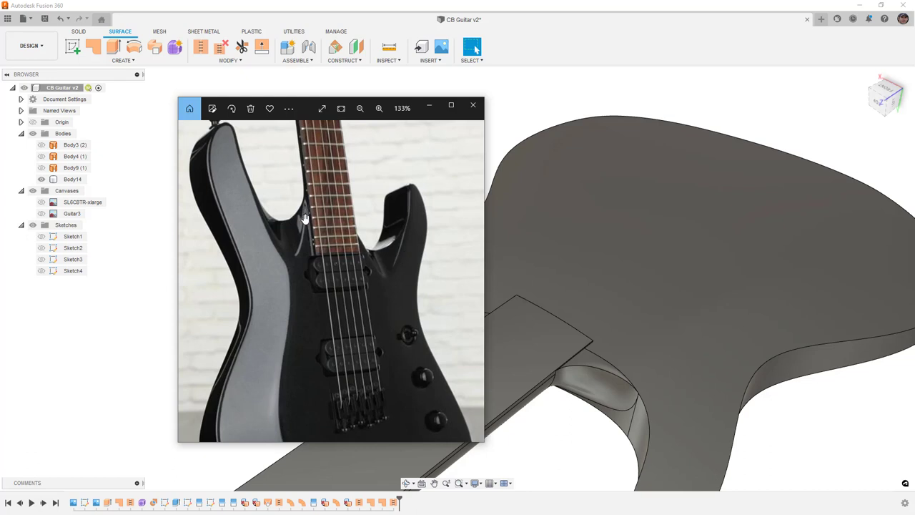
scroll(303, 218, "up", 5)
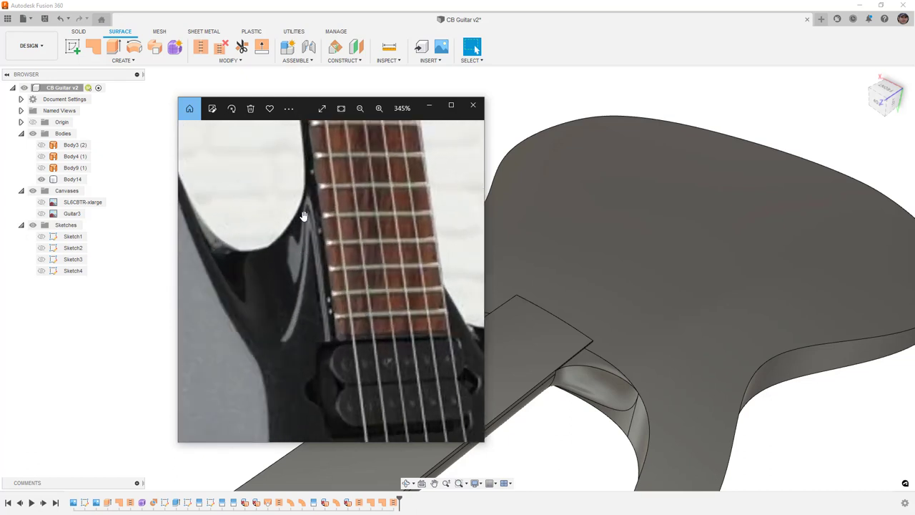
left_click_drag(301, 110, 0, 114)
Save the guitar design
scroll(308, 180, "down", 2)
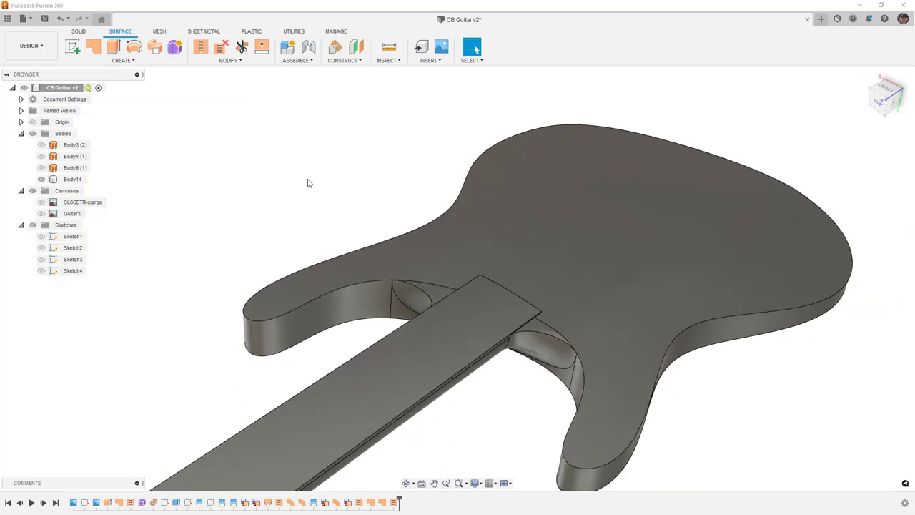
key("ctrl+s")
key("Return")
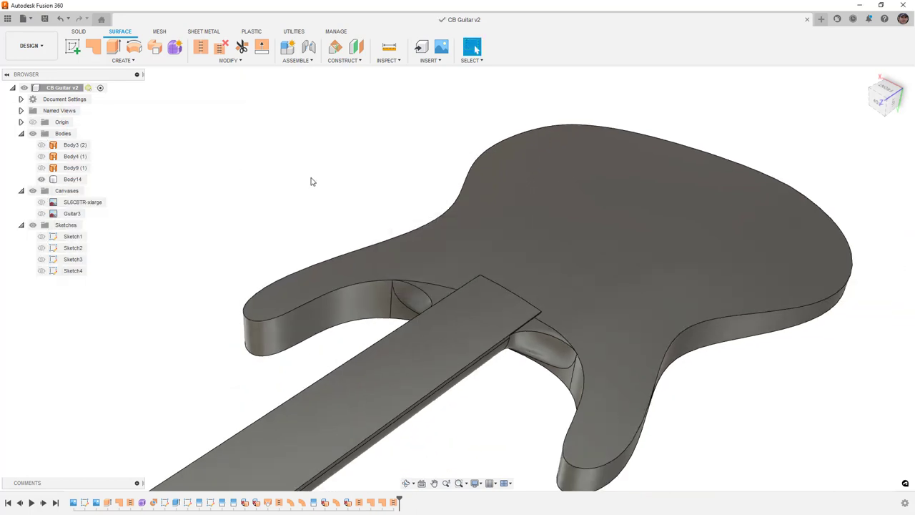
Examine the lofted heel faces beside the neck and the corner where they meet the cutaway
scroll(461, 178, "down", 2)
left_click(526, 308)
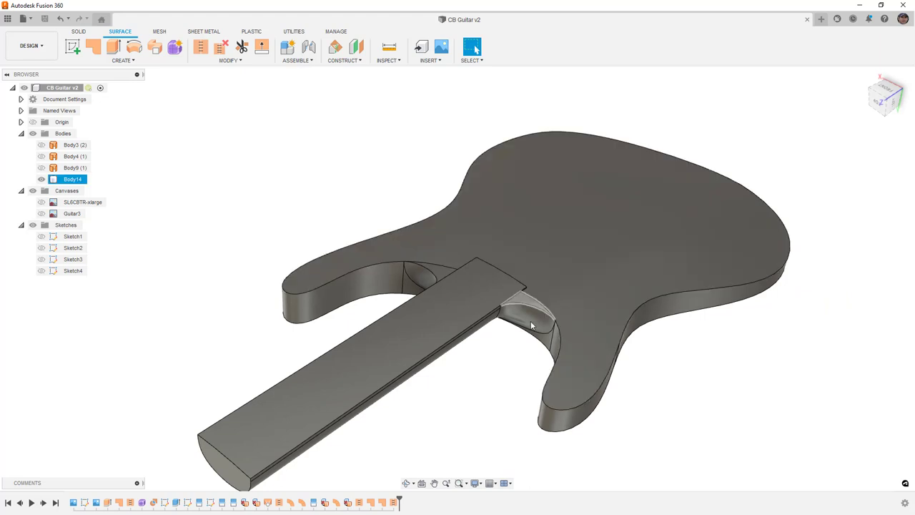
left_click(505, 368)
scroll(507, 359, "up", 3)
scroll(507, 356, "down", 2)
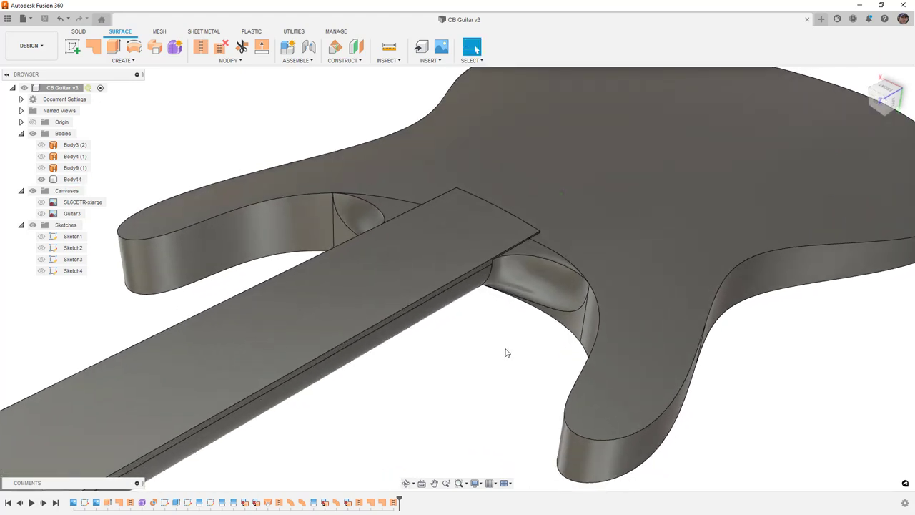
left_click(541, 262)
scroll(539, 262, "up", 3)
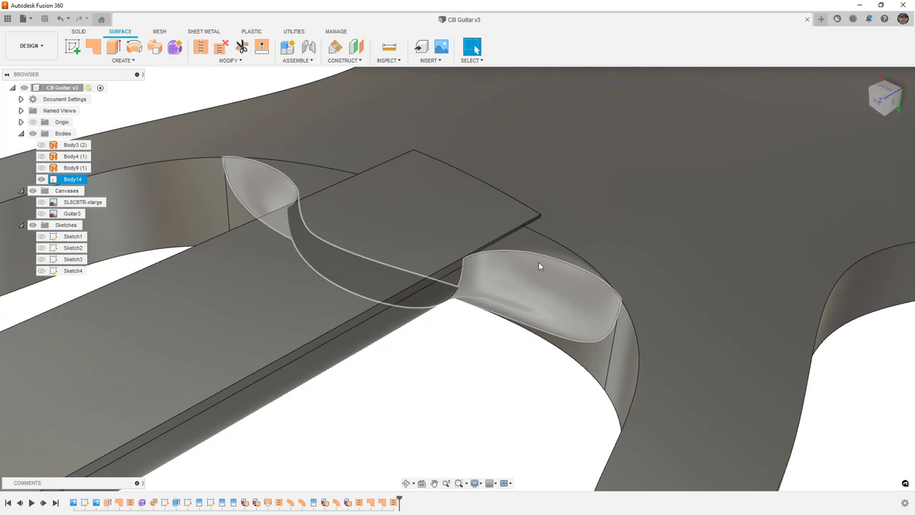
left_click(458, 363)
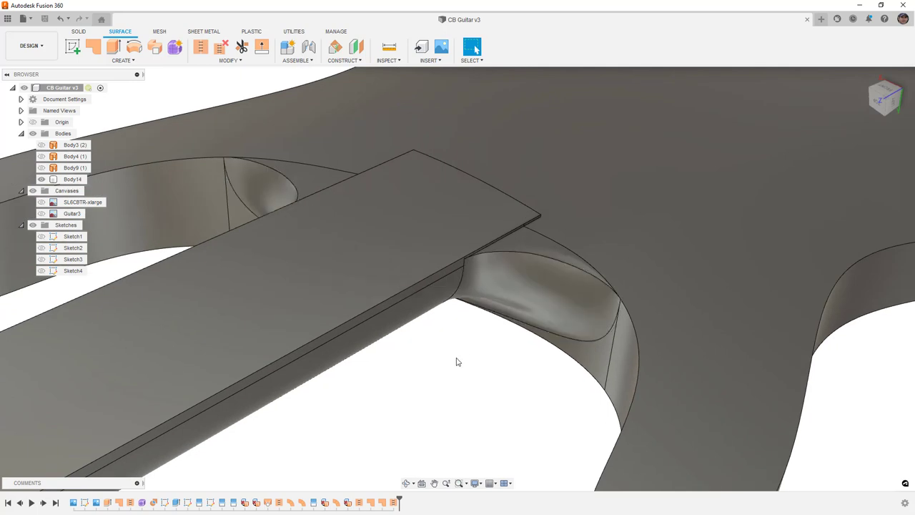
left_click(466, 271)
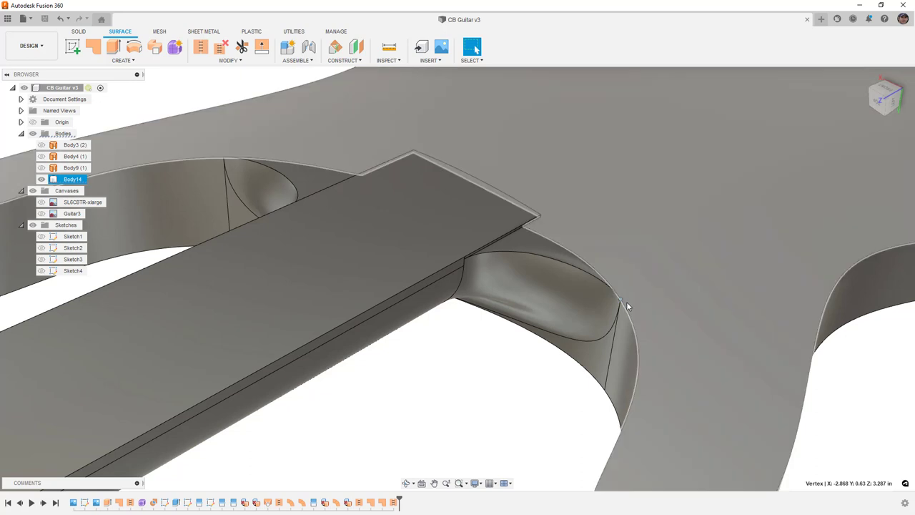
left_click(623, 302)
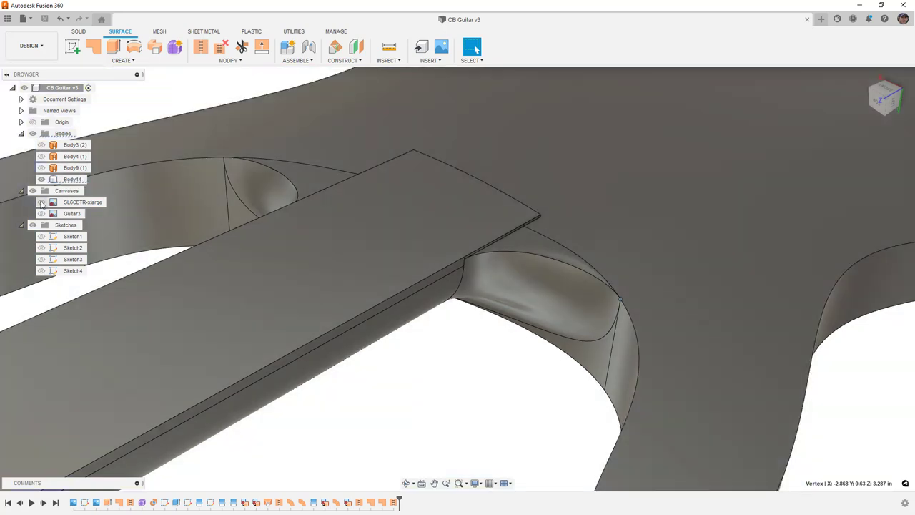
Show the SL6CBTR-xlarge canvas over the model, compare the cutaway near the neck joint with it, and hide it again
left_click(42, 202)
scroll(438, 272, "down", 1)
scroll(451, 280, "down", 3)
middle_click_drag(482, 288, 486, 294, "shift")
scroll(486, 287, "up", 3)
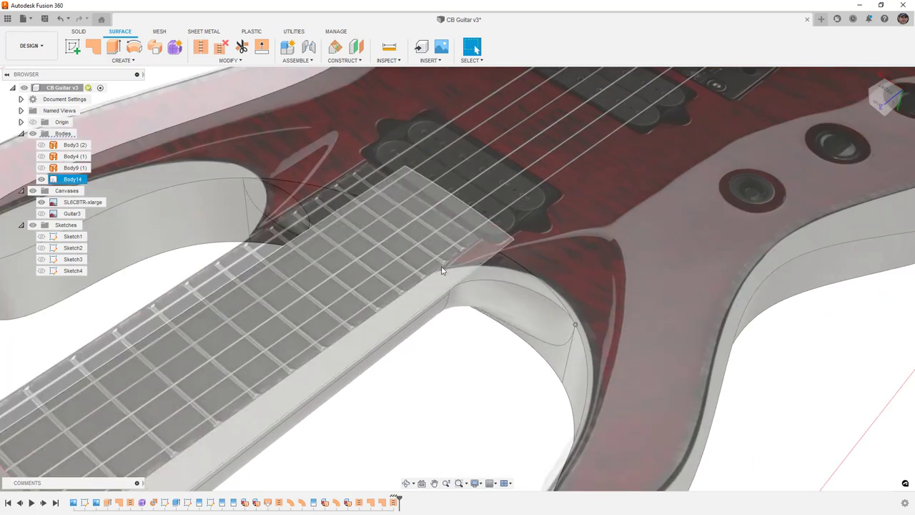
scroll(544, 352, "down", 4)
scroll(599, 400, "up", 3)
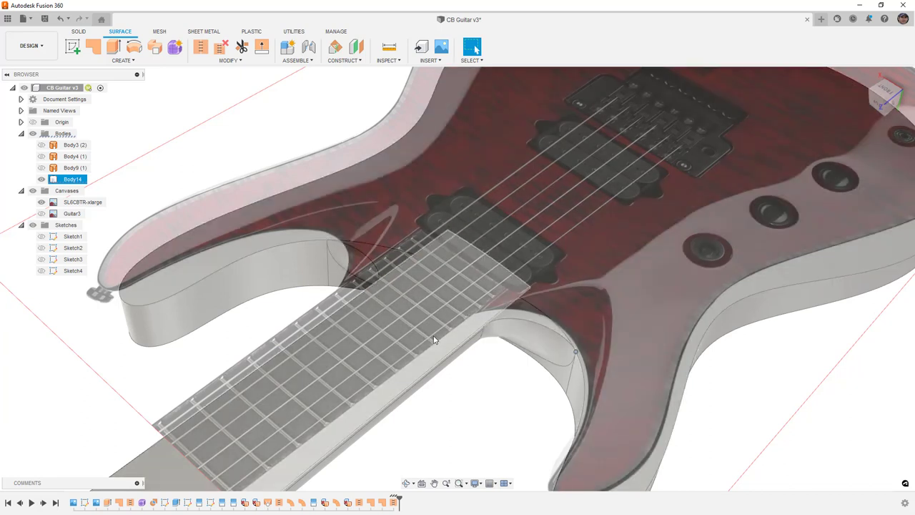
left_click(41, 202)
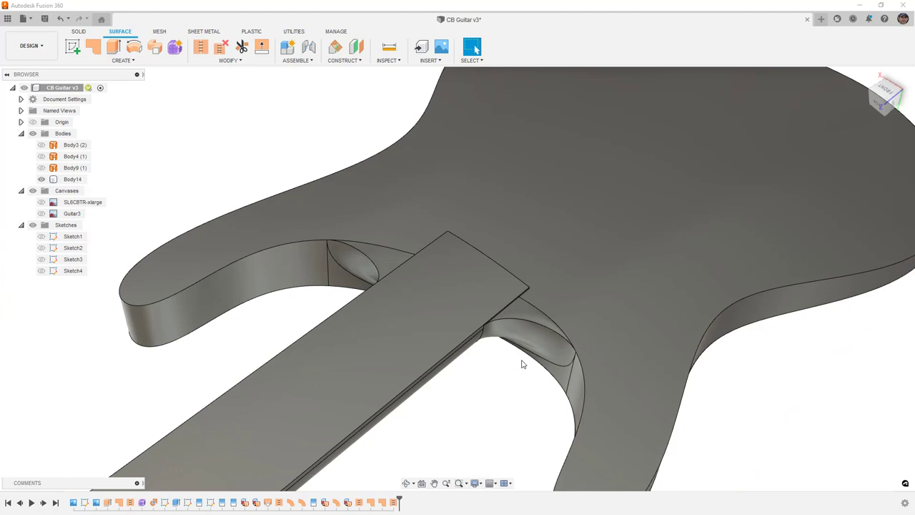
Create a construction plane offset -2.20 in from the YZ plane, passing through the cutaway beside the neck
middle_click_drag(523, 367, 473, 334, "shift")
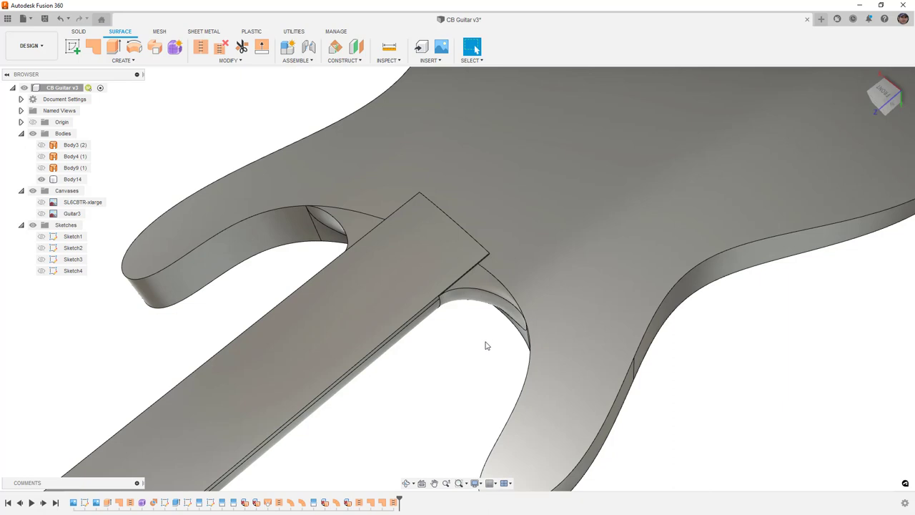
left_click(357, 48)
scroll(373, 161, "down", 1)
middle_click_drag(454, 205, 476, 185, "shift")
left_click(497, 169)
left_click_drag(504, 151, 549, 206)
left_click(884, 93)
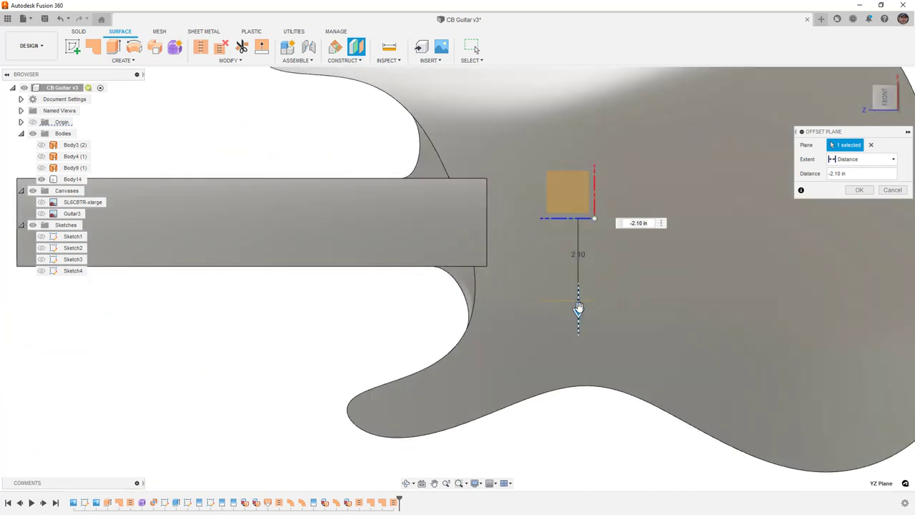
left_click_drag(578, 309, 578, 314)
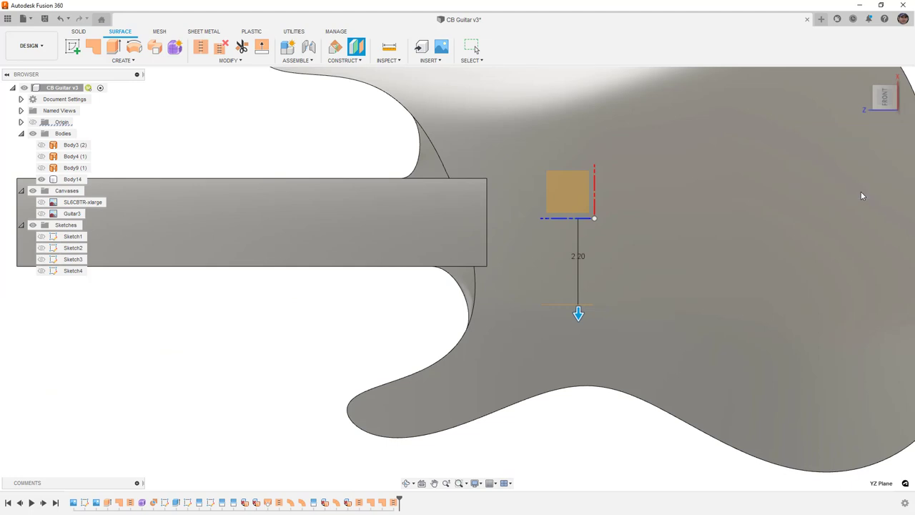
left_click(860, 189)
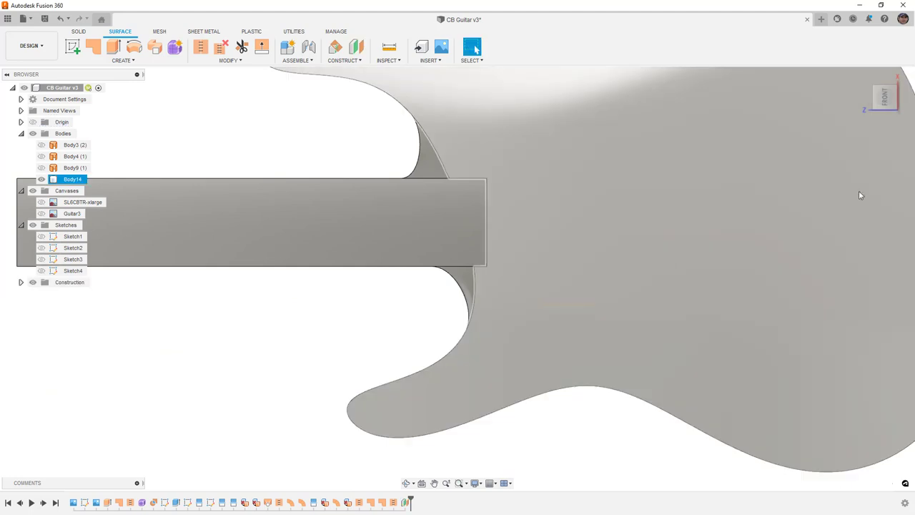
Start a sketch on the new offset plane and slice the guitar body at the sketch plane
middle_click_drag(666, 250, 609, 262, "shift")
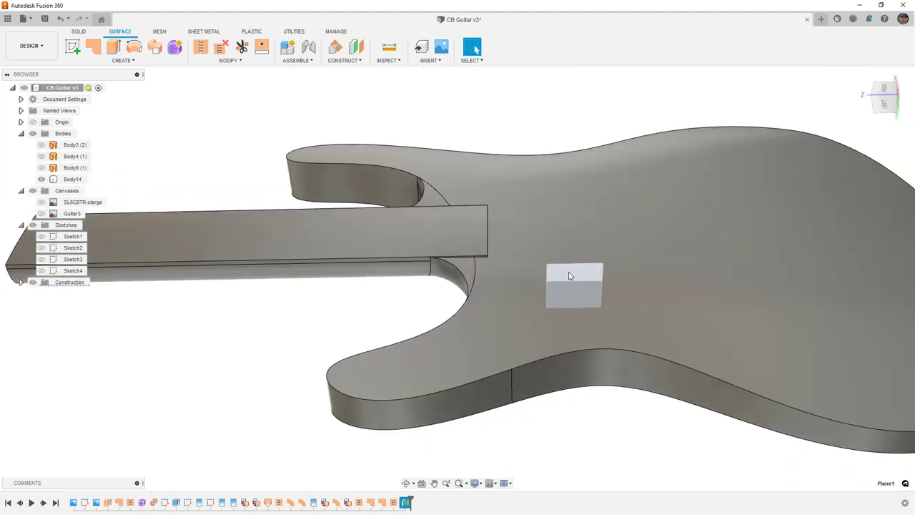
right_click(570, 273)
left_click(562, 321)
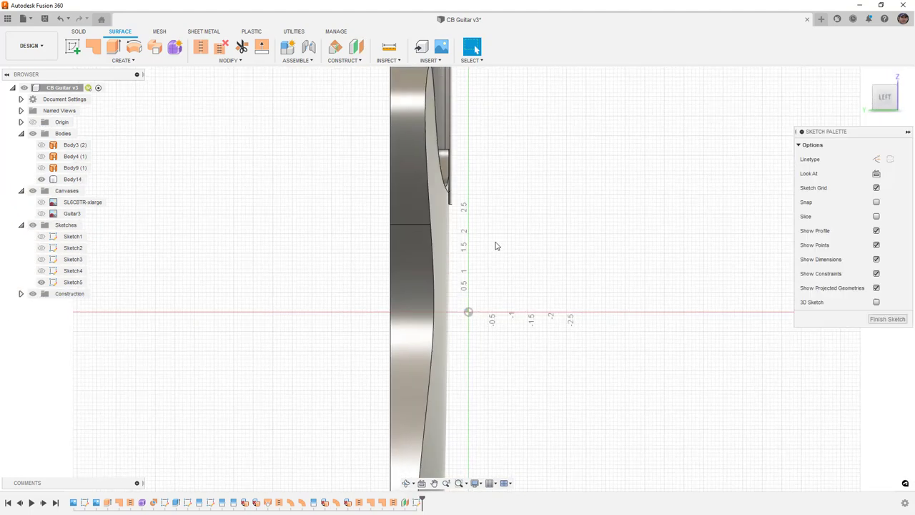
left_click(897, 75)
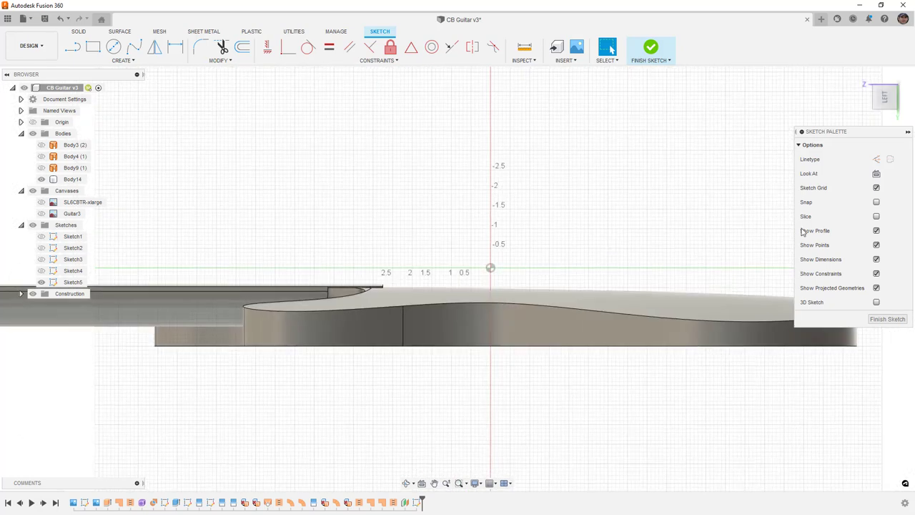
left_click(877, 216)
middle_click_drag(409, 263, 496, 243)
scroll(462, 289, "up", 3)
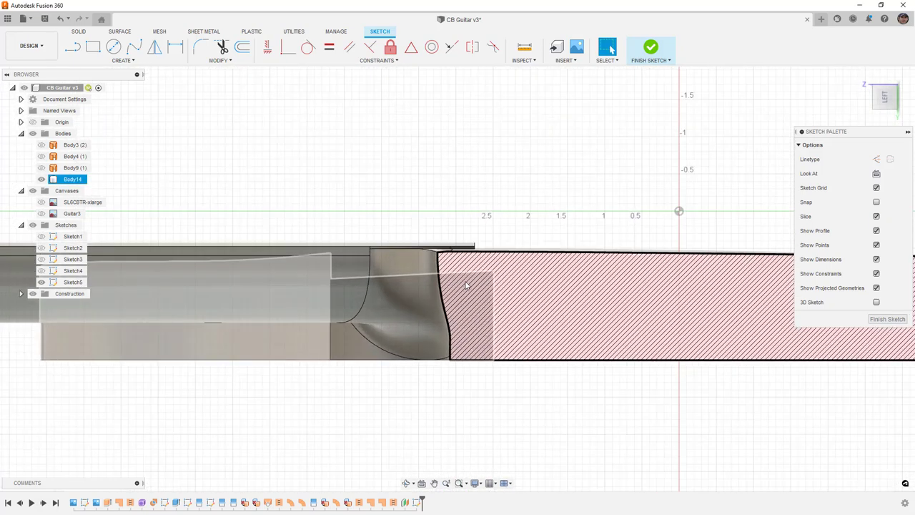
key("Escape")
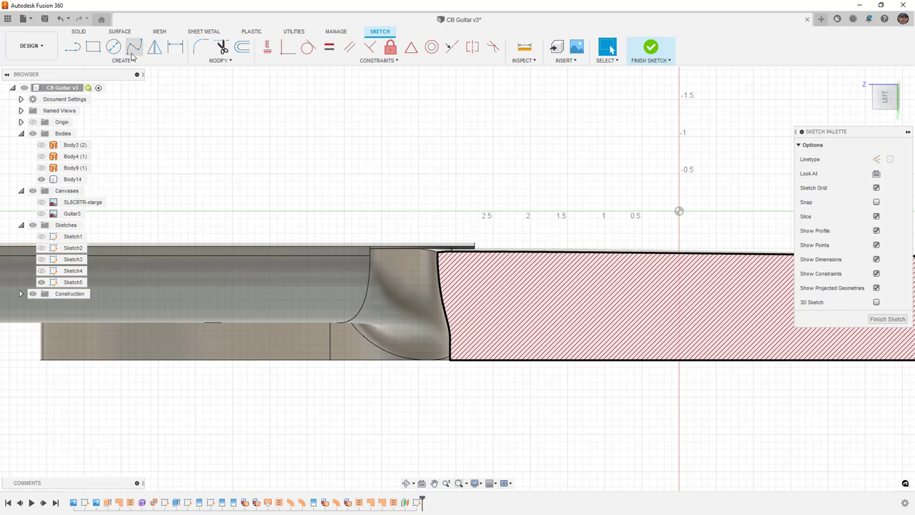
Sketch a slanted line from the heel area beneath the neck up through the body to above its front face, and finish the sketch
left_click(72, 48)
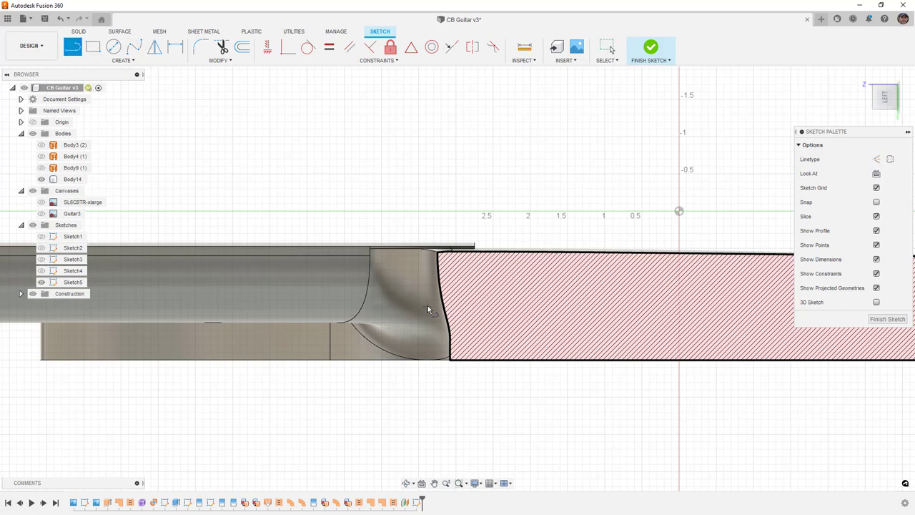
left_click(383, 325)
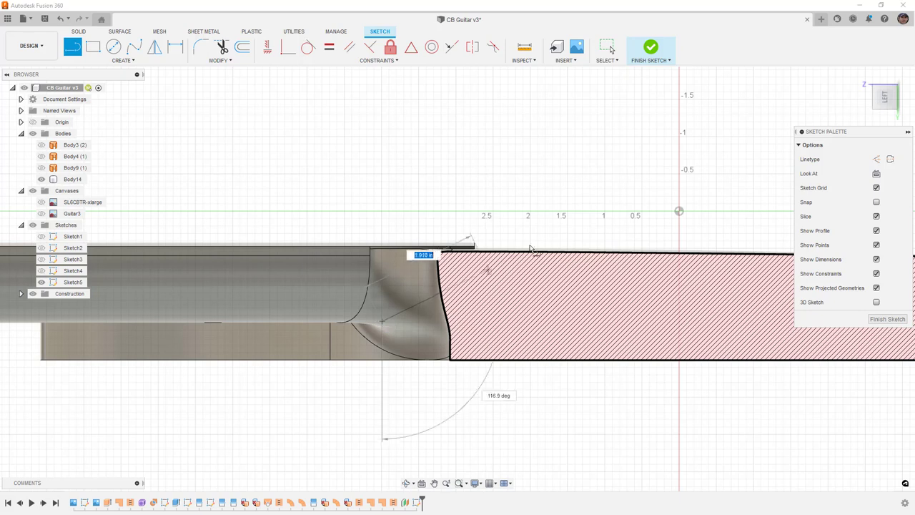
left_click(624, 223)
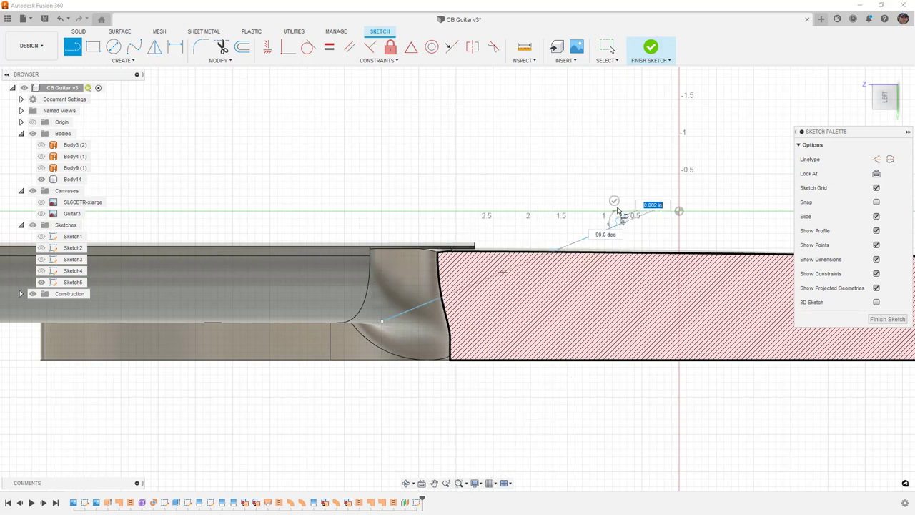
left_click(614, 202)
middle_click_drag(521, 179, 535, 195, "shift")
key("l")
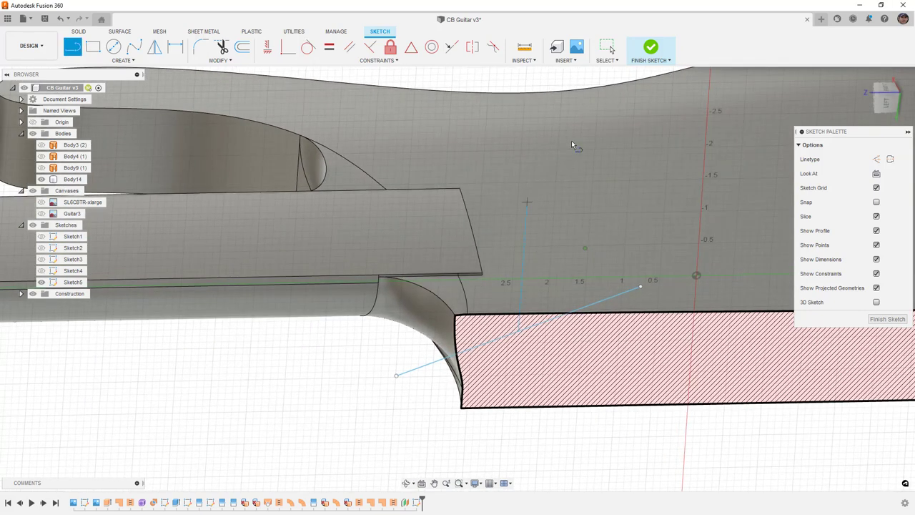
left_click(660, 44)
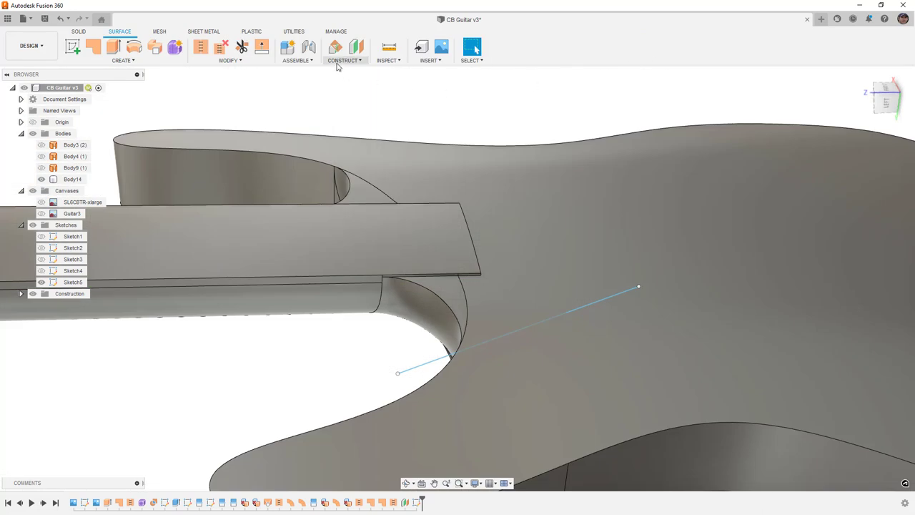
Create a plane along path on the slanted line, positioned at the line's end beside the heel
left_click(342, 60)
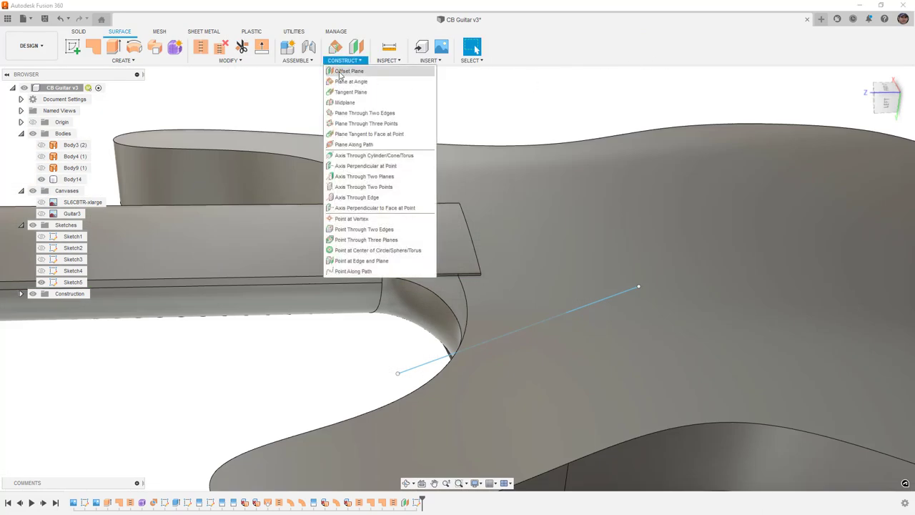
left_click(351, 144)
left_click(433, 366)
left_click_drag(439, 357, 393, 376)
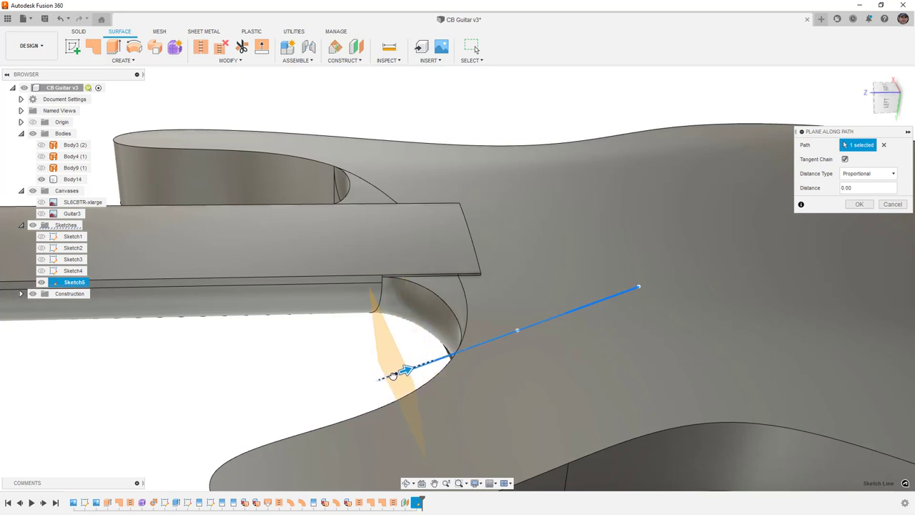
left_click(856, 205)
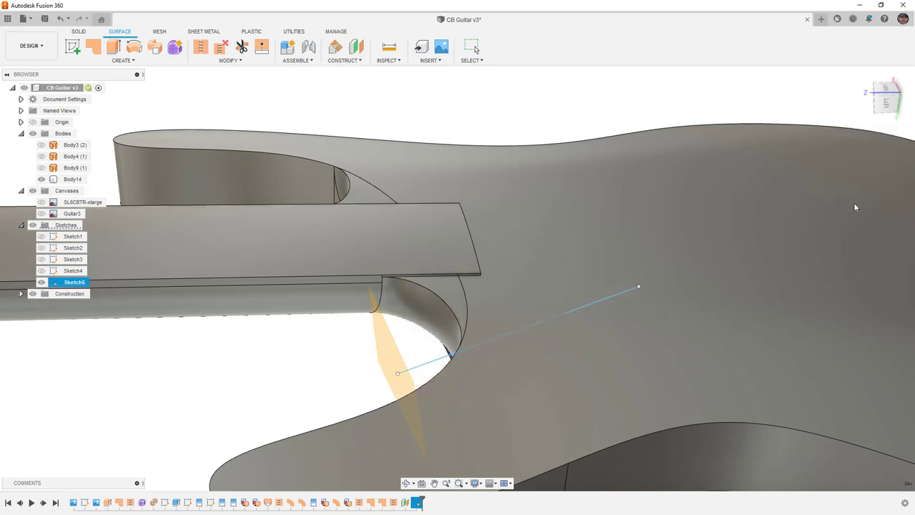
Start a sketch on the plane perpendicular to the slanted line, with the heel and cutaway in close view
scroll(588, 241, "down", 3)
middle_click_drag(581, 244, 599, 291, "shift")
right_click(599, 296)
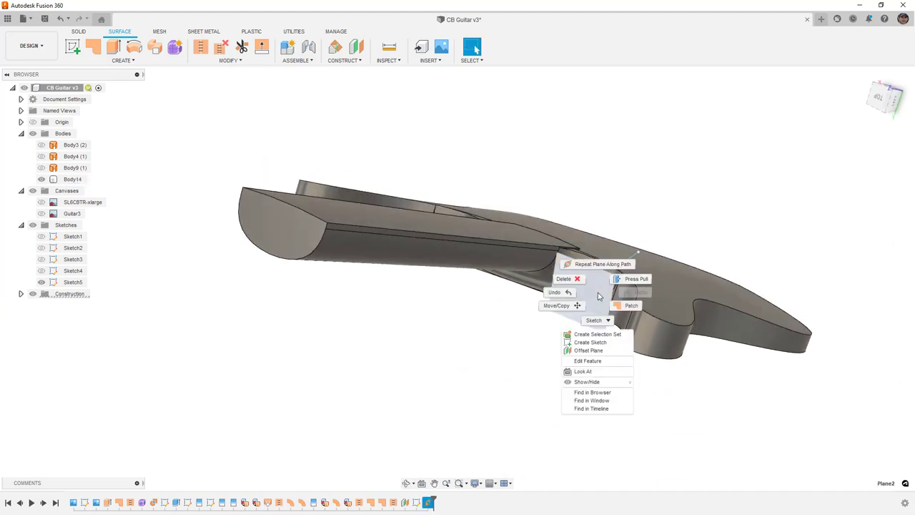
left_click(599, 346)
middle_click_drag(434, 269, 472, 277)
scroll(472, 276, "up", 4)
scroll(450, 275, "up", 3)
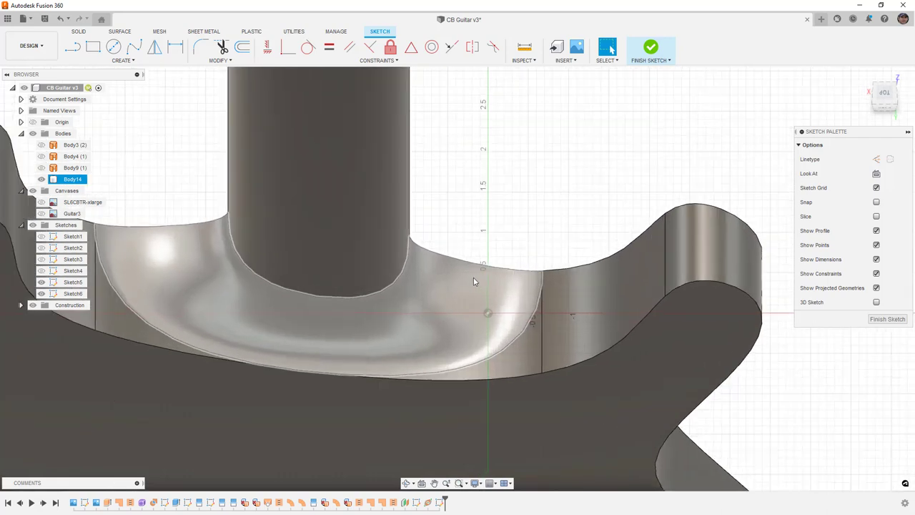
Draw a U-shaped three-point spline over the cutaway with its lowest point at the sketch origin
left_click(135, 47)
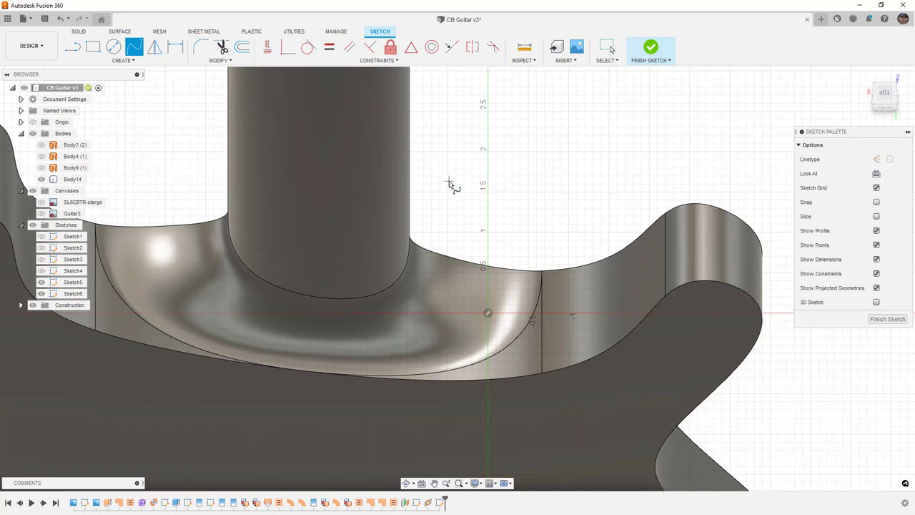
left_click(488, 312)
left_click(566, 207)
left_click(547, 200)
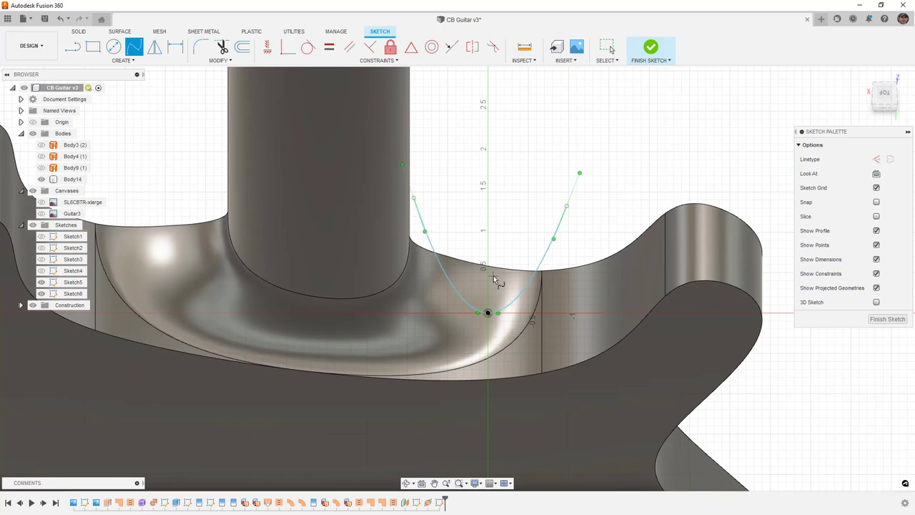
Make the spline's tangent handle at the origin horizontal and move both spline ends outward to widen the curve
scroll(493, 278, "up", 2)
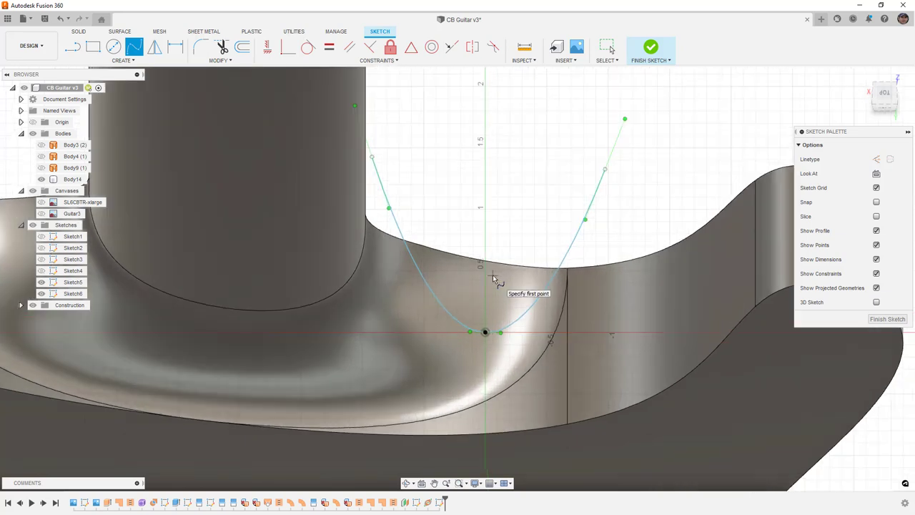
left_click(266, 47)
left_click(497, 336)
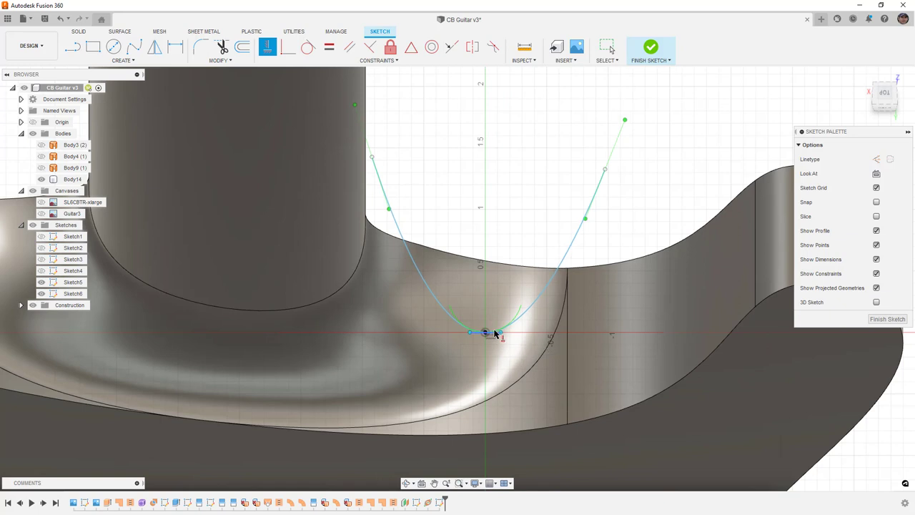
key("Escape")
left_click_drag(605, 171, 705, 164)
left_click_drag(376, 160, 345, 147)
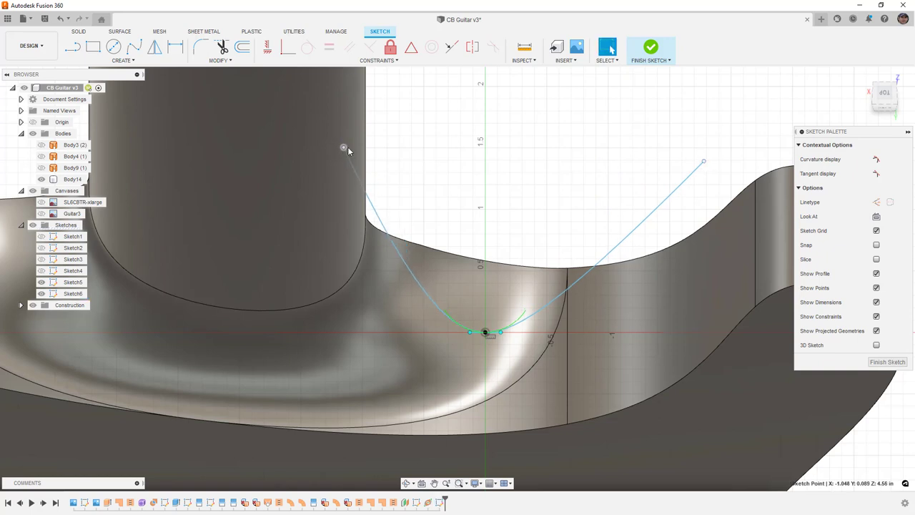
middle_click_drag(450, 176, 444, 186, "shift")
left_click(143, 62)
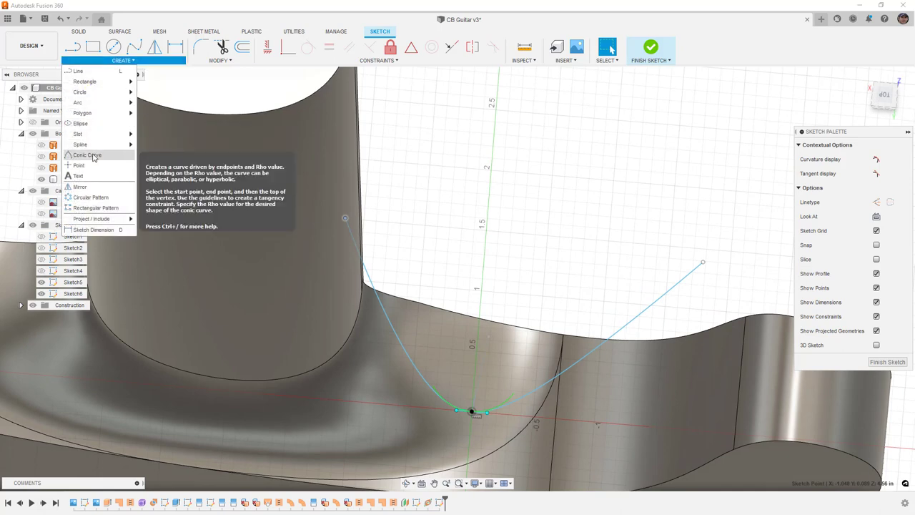
left_click(96, 127)
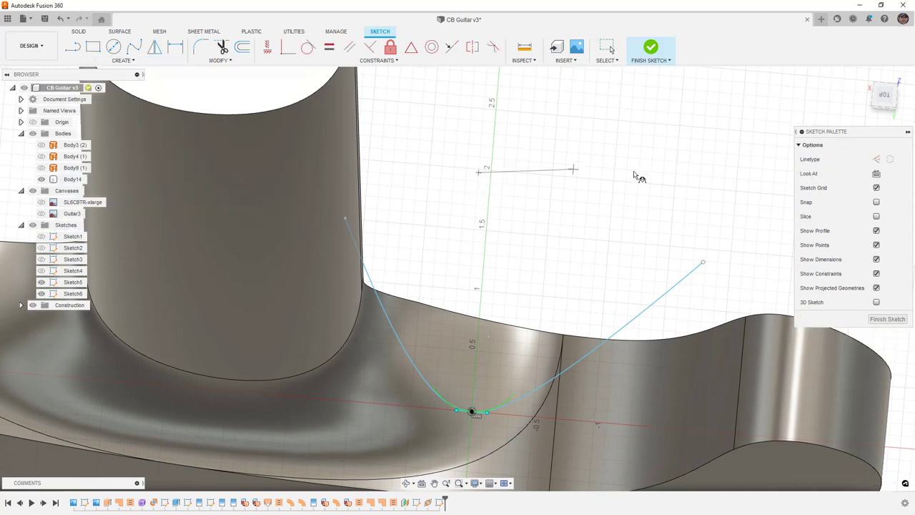
left_click(684, 181)
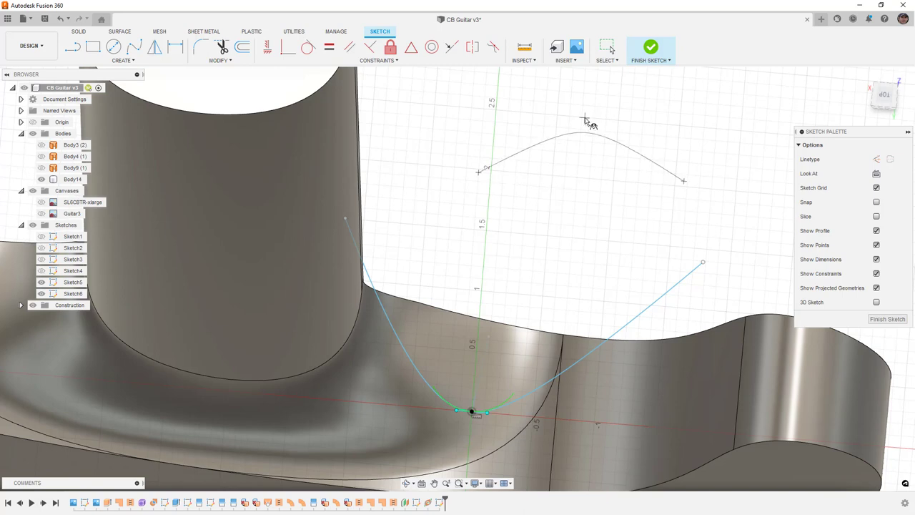
left_click(583, 81)
middle_click_drag(583, 112, 572, 186)
left_click_drag(571, 188, 572, 162)
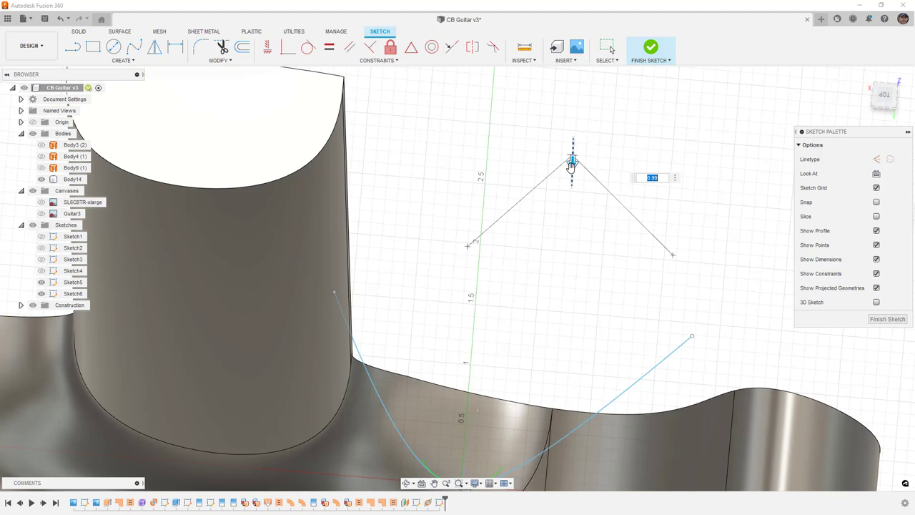
left_click_drag(572, 162, 573, 181)
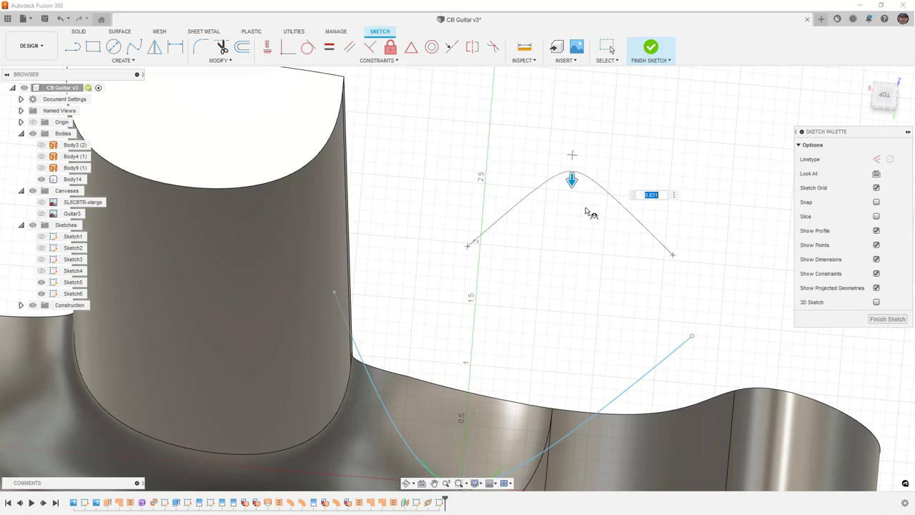
key("Escape")
Finish the spline sketch and sweep the spline along the slanted line as a new surface body
scroll(585, 211, "down", 3)
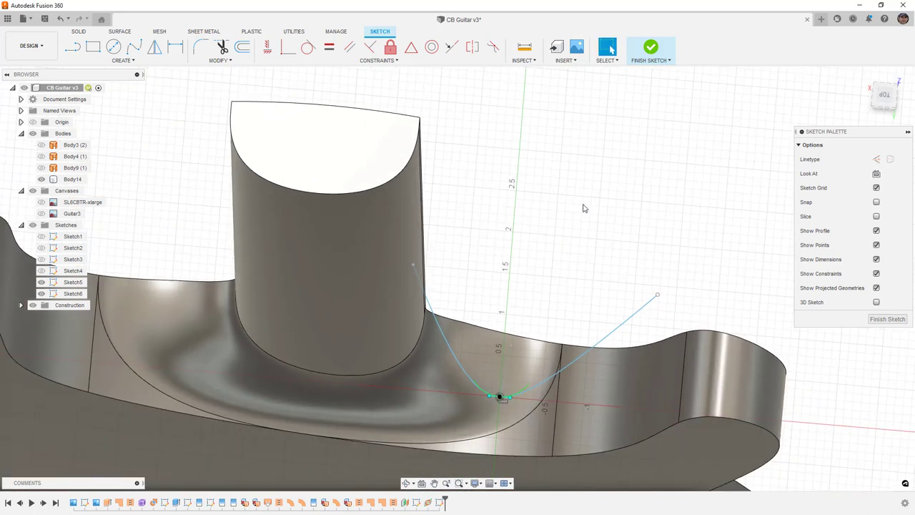
middle_click_drag(584, 206, 572, 290, "shift")
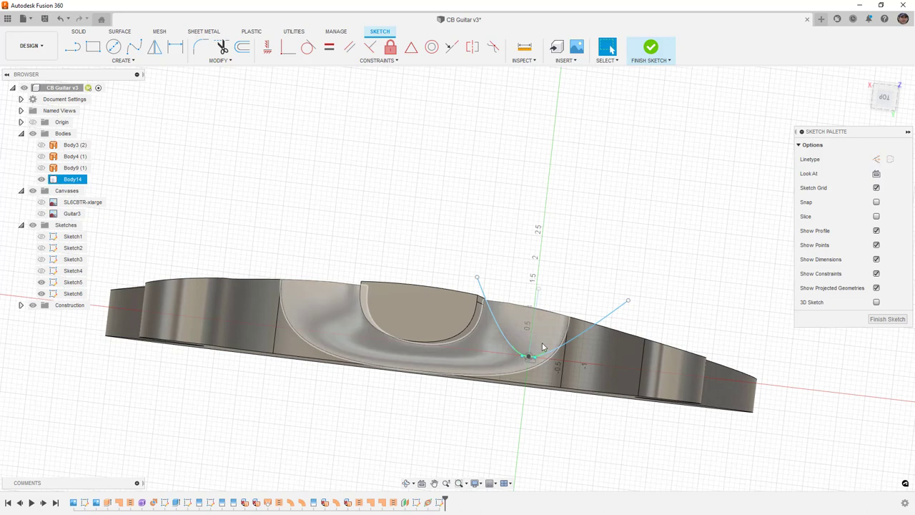
left_click(650, 50)
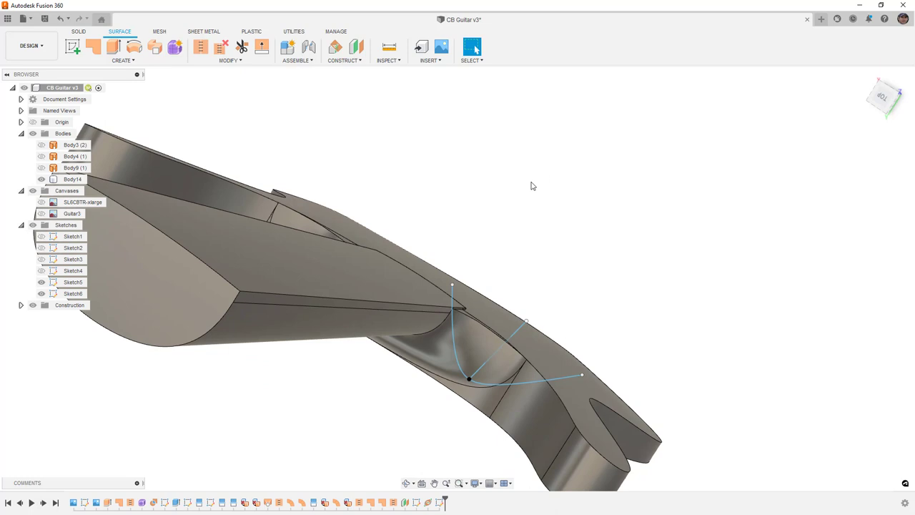
left_click(154, 48)
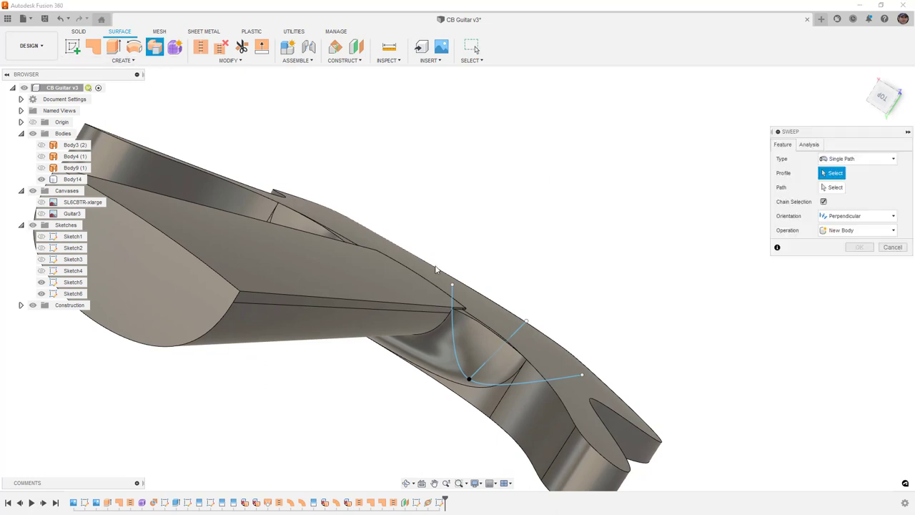
left_click(526, 383)
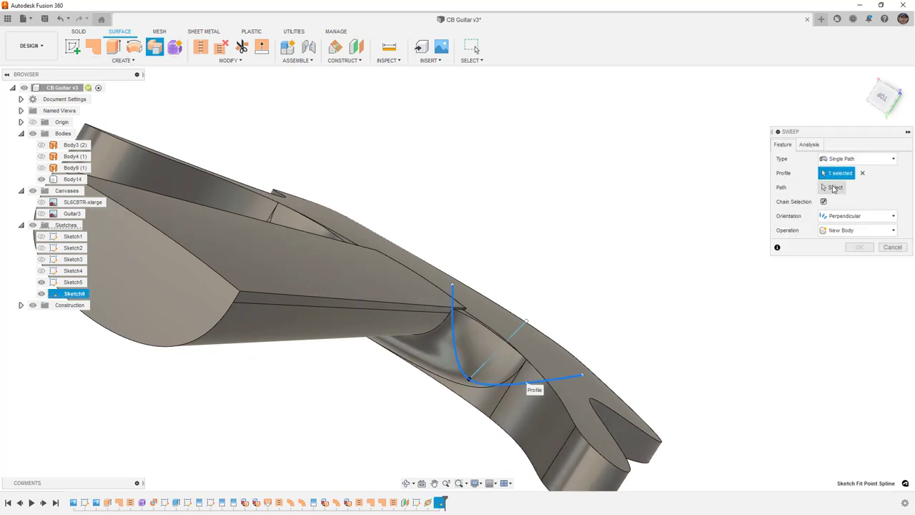
left_click(837, 187)
left_click(516, 334)
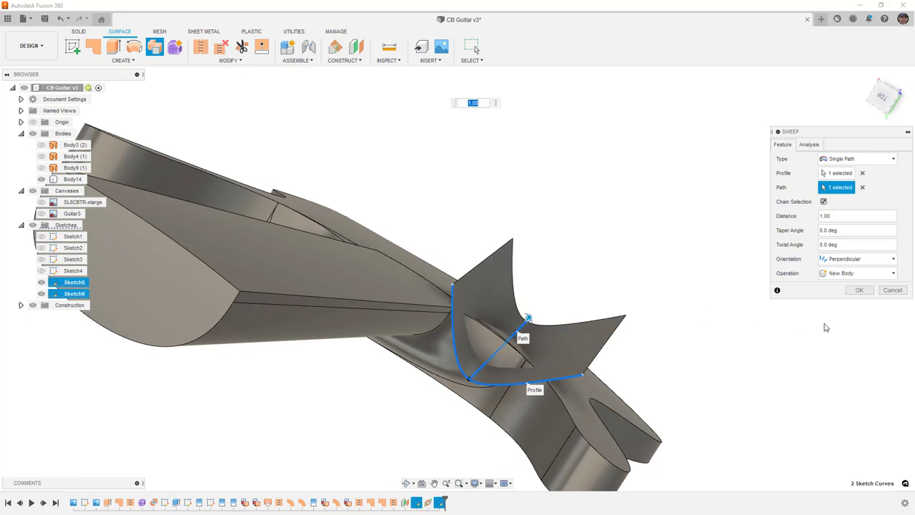
left_click(857, 290)
Check where the swept surface cuts the cutaway, hide that surface and show the sketch with the slanted line
mouse_move(548, 260)
middle_mouse_down("shift")
mouse_move(541, 270)
mouse_move(571, 277)
mouse_move(562, 253)
middle_mouse_up("shift")
scroll(568, 259, "up", 4)
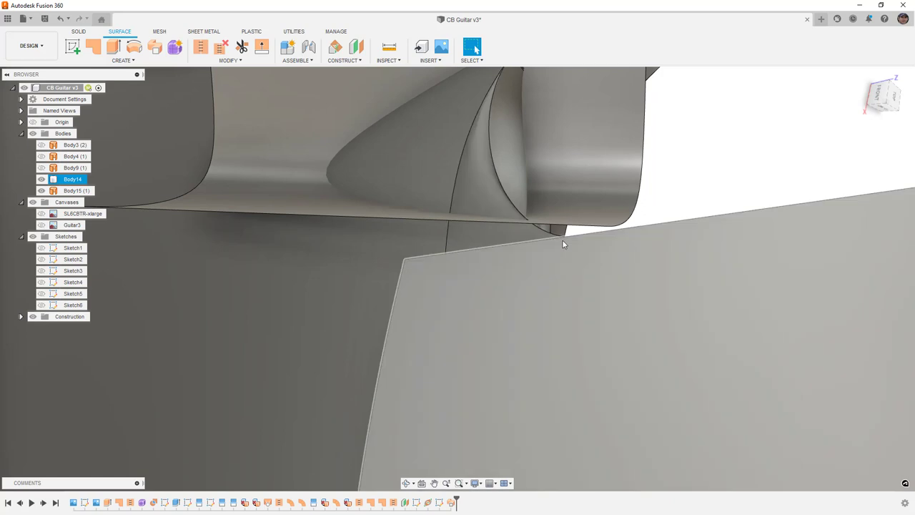
middle_click_drag(563, 241, 538, 236, "shift")
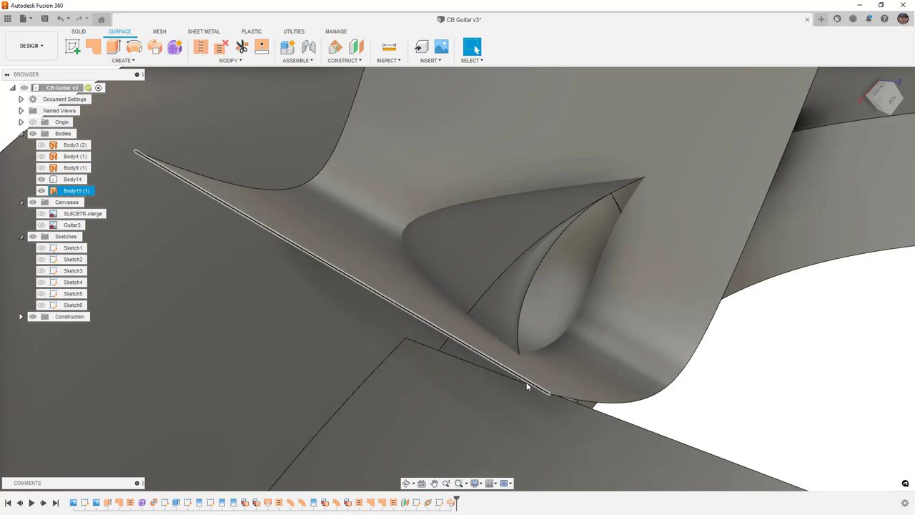
scroll(524, 375, "down", 2)
scroll(521, 369, "down", 3)
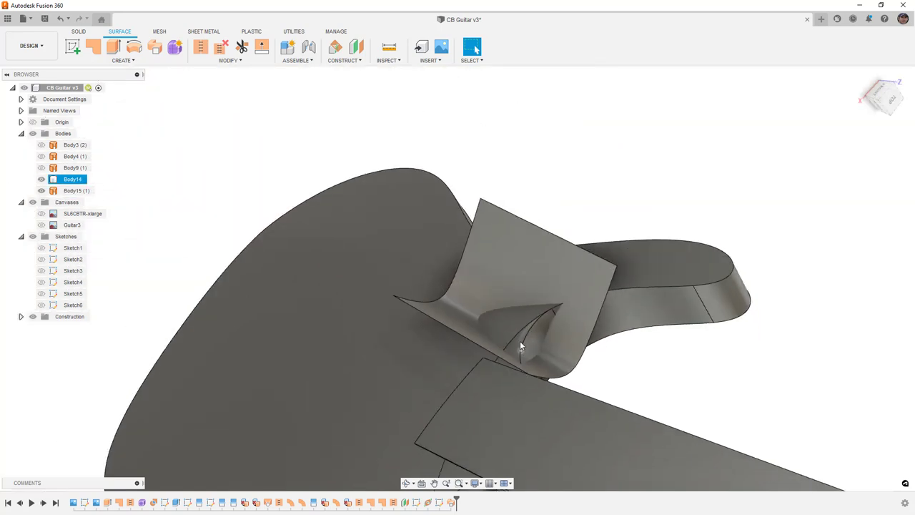
left_click(42, 191)
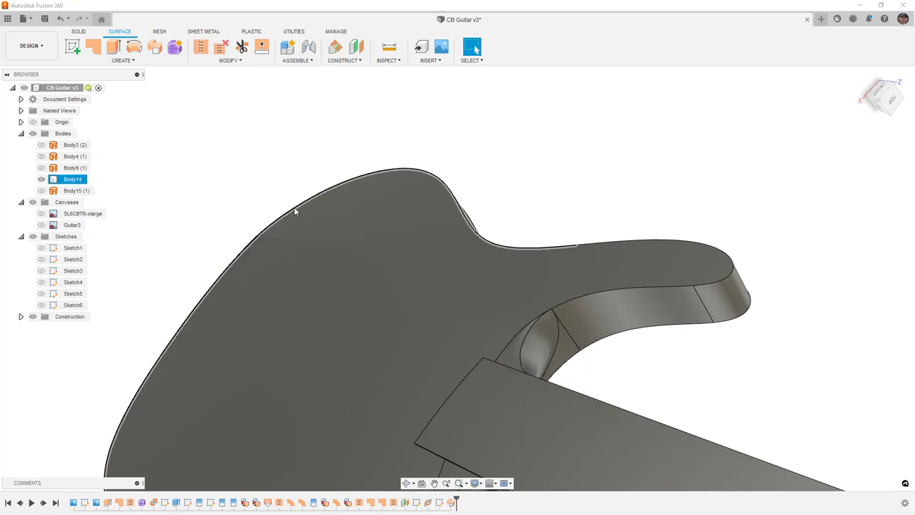
left_click(41, 293)
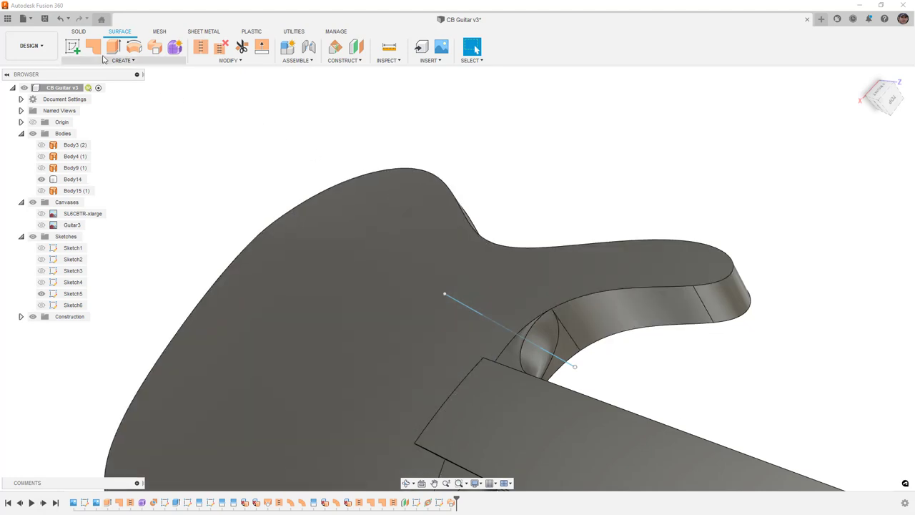
Create a sketch on the guitar's front face with two included 3D points, on the horn's inner edge and where the neck meets the body
left_click(72, 47)
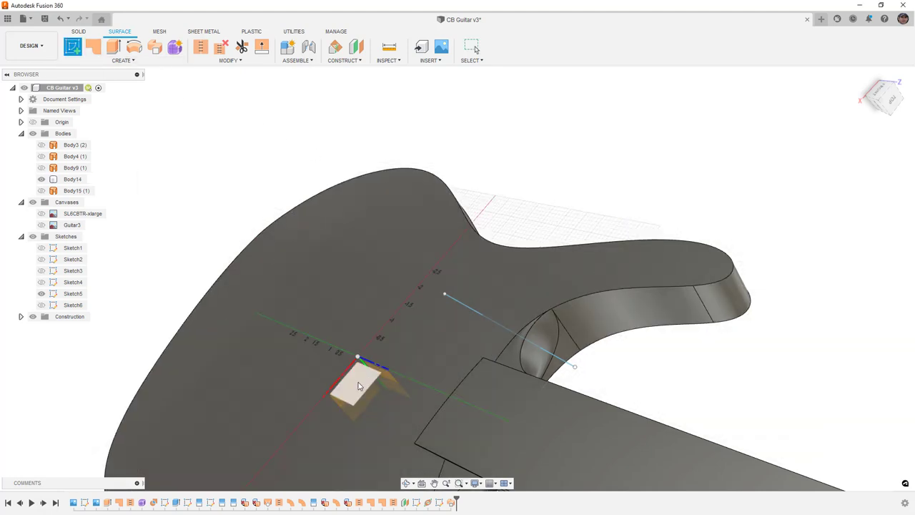
left_click(559, 275)
mouse_move(514, 274)
middle_mouse_down("shift")
mouse_move(460, 179)
mouse_move(552, 345)
middle_mouse_up("shift")
left_click(122, 60)
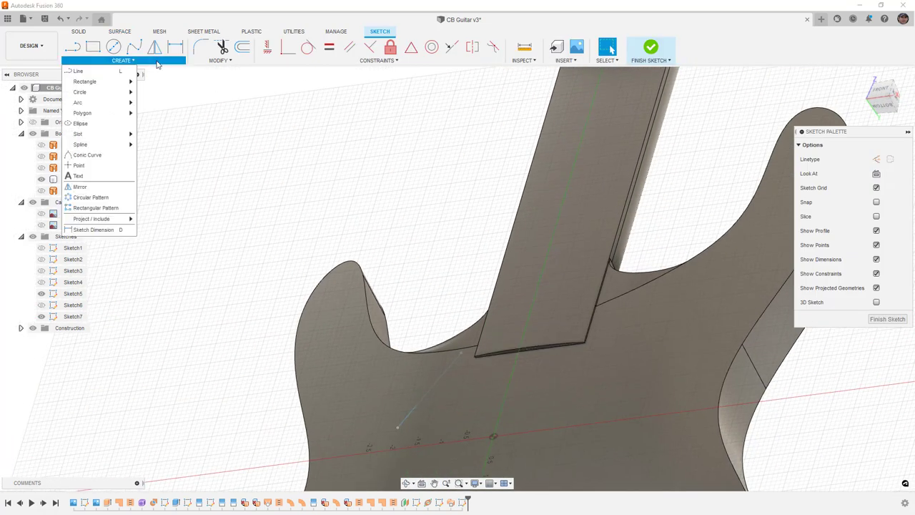
mouse_move(111, 222)
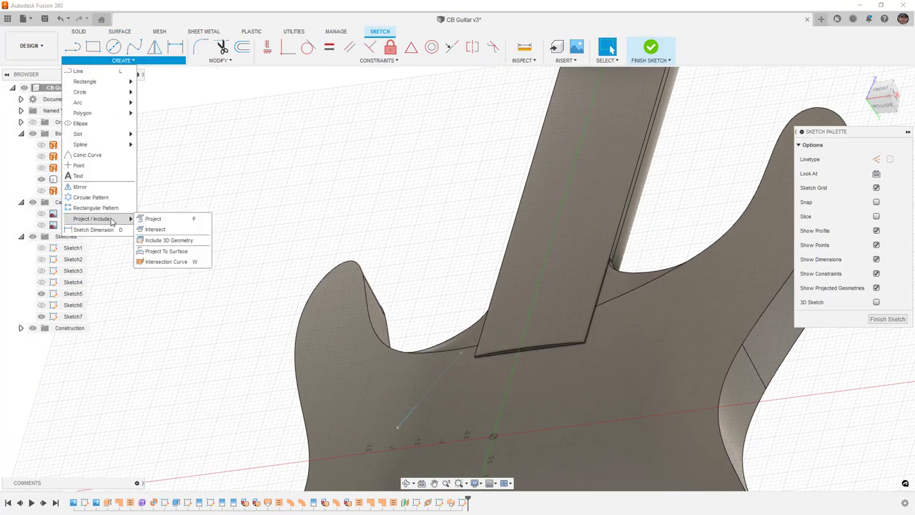
left_click(169, 241)
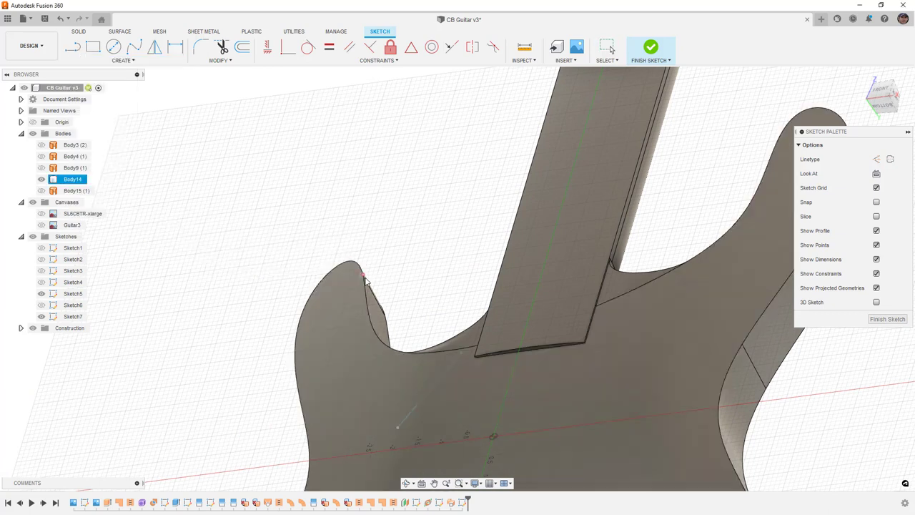
mouse_move(408, 300)
middle_mouse_down("shift")
mouse_move(464, 296)
mouse_move(397, 307)
middle_mouse_up("shift")
left_click(396, 306)
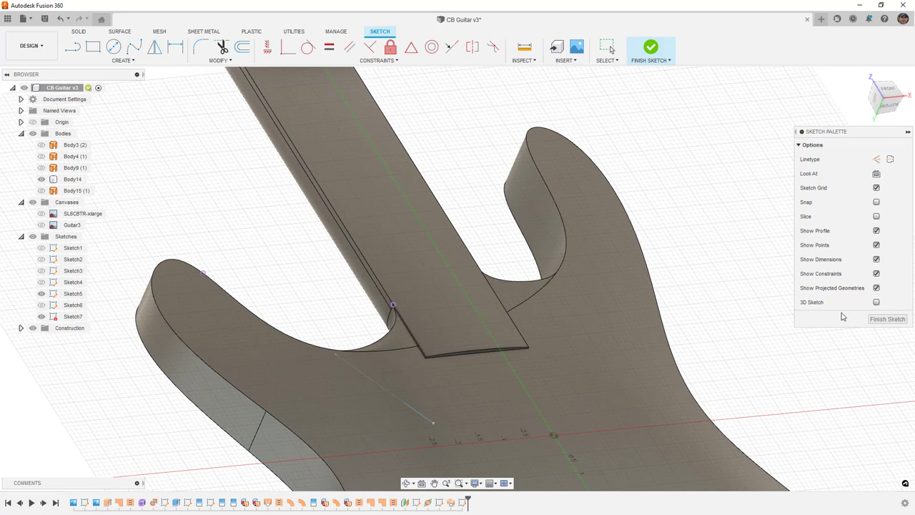
left_click(887, 319)
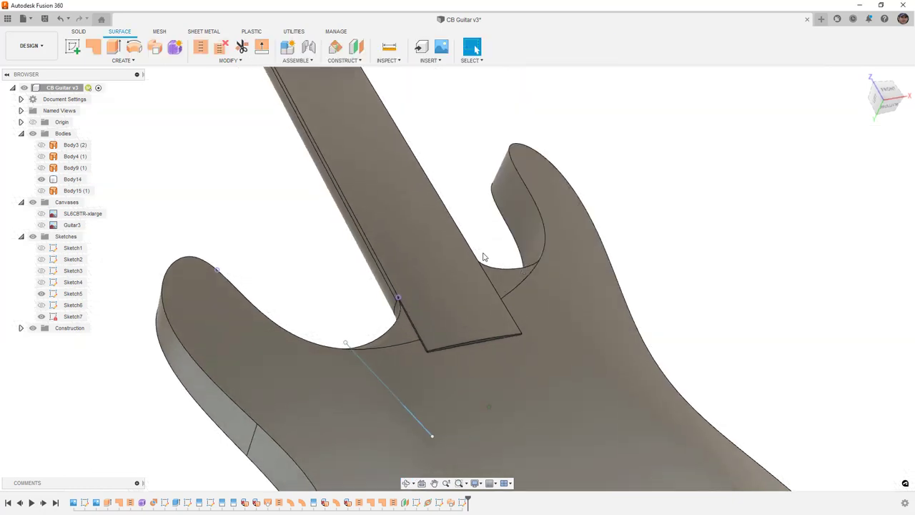
Loft a new surface body from the horn point through the slanted line to the point beside the neck
left_click(128, 60)
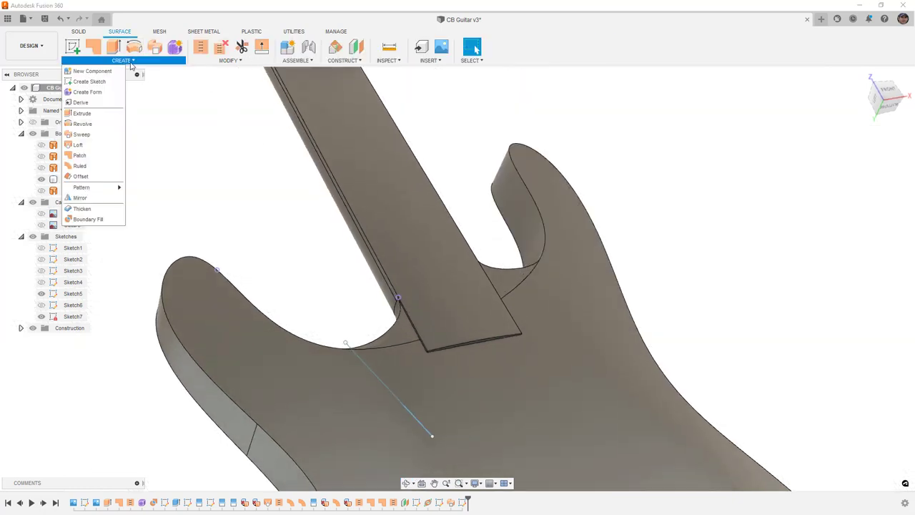
left_click(100, 146)
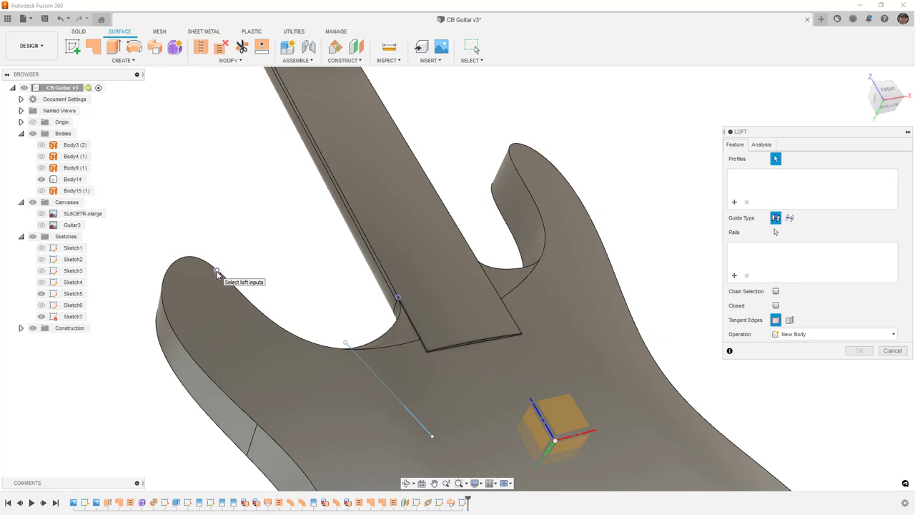
left_click(217, 272)
left_click(389, 388)
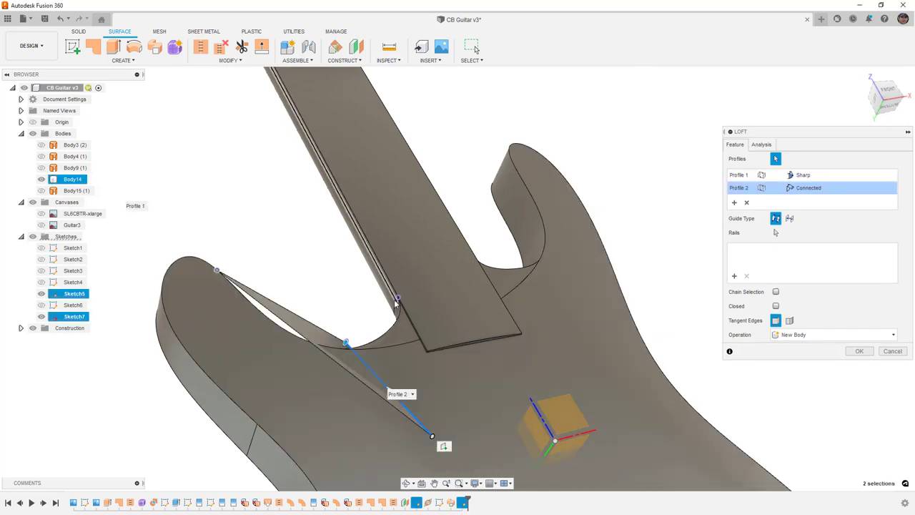
left_click(398, 298)
mouse_move(355, 301)
middle_mouse_down("shift")
mouse_move(366, 294)
mouse_move(396, 304)
mouse_move(369, 358)
mouse_move(388, 301)
middle_mouse_up("shift")
scroll(370, 358, "up", 3)
scroll(371, 360, "up", 1)
scroll(386, 291, "down", 3)
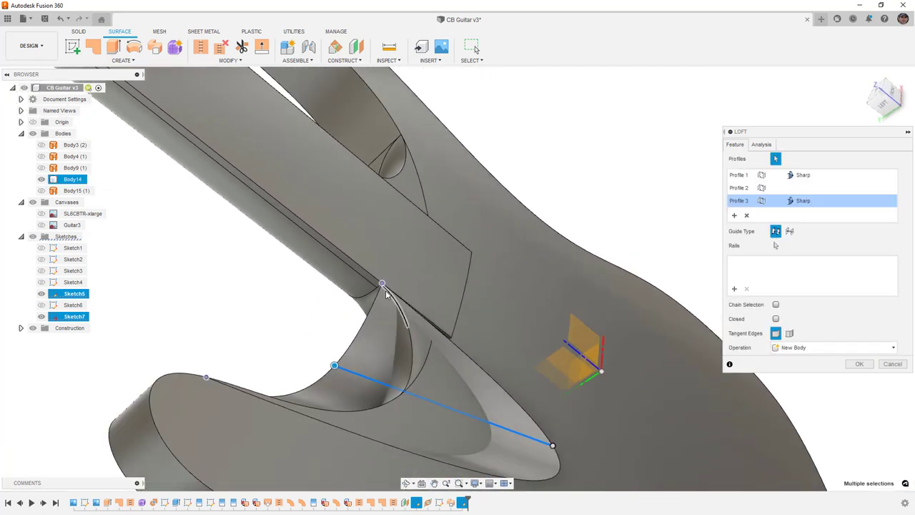
scroll(386, 294, "down", 2)
middle_click_drag(358, 344, 328, 354, "shift")
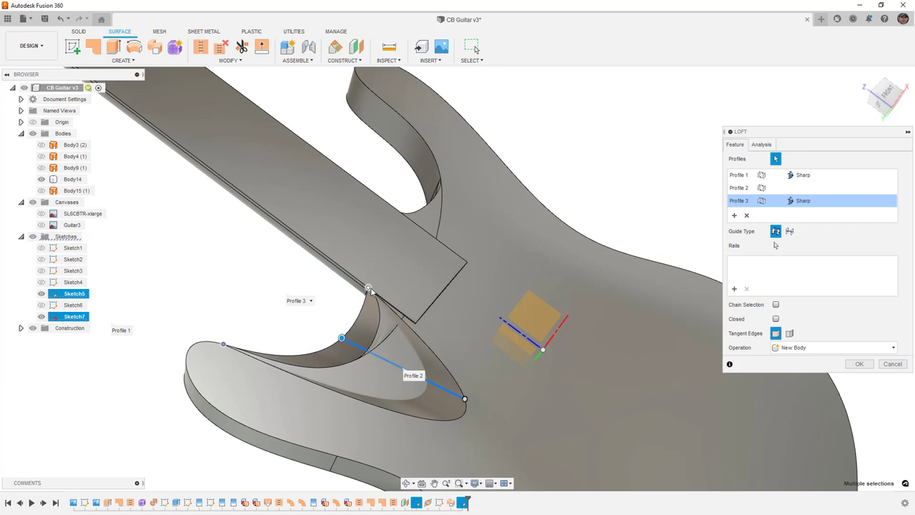
left_click(858, 365)
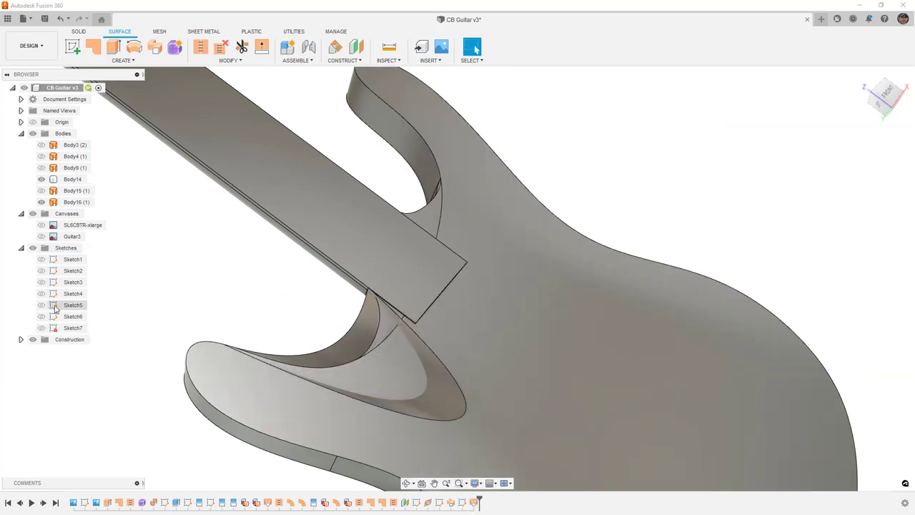
Try to split the guitar body with the lofted surface, with Extend Splitting Tool(s) enabled
left_click(236, 60)
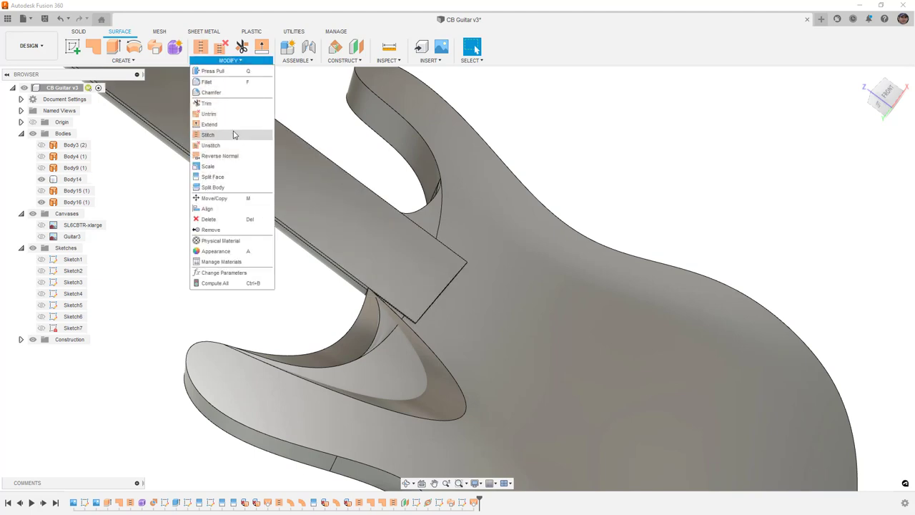
left_click(233, 187)
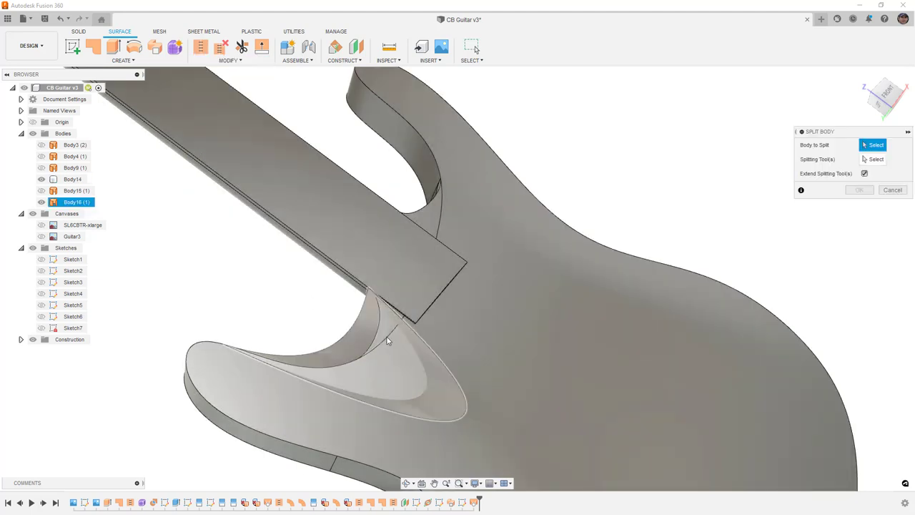
left_click(451, 347)
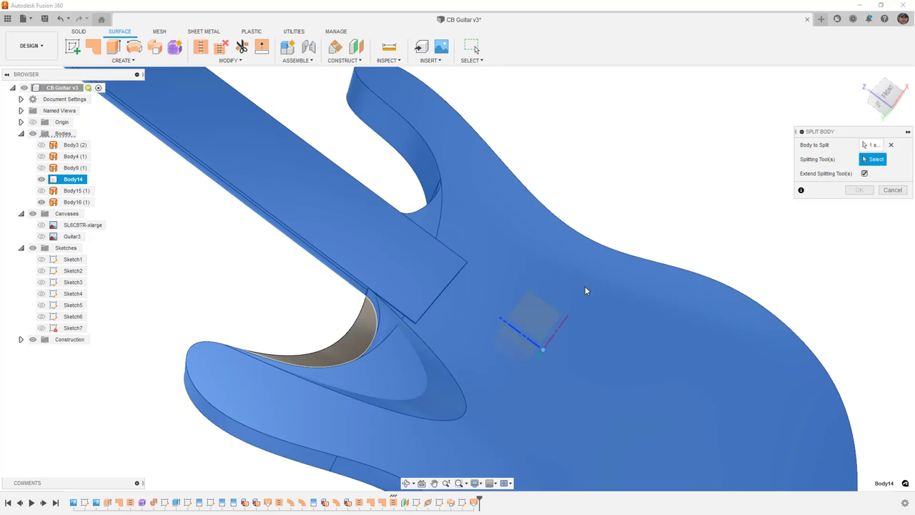
left_click(444, 385)
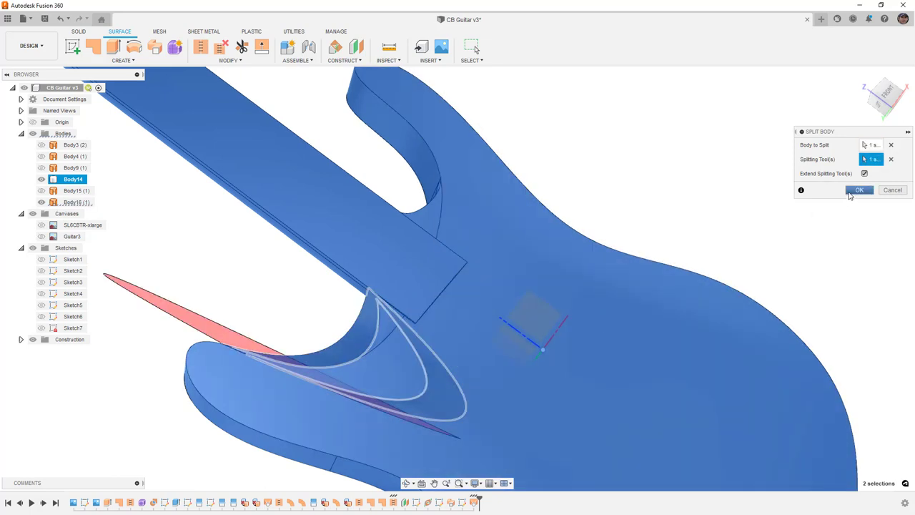
left_click(859, 191)
middle_click_drag(718, 215, 683, 240, "shift")
scroll(376, 359, "up", 3)
middle_click_drag(376, 358, 396, 341, "shift")
Split the guitar body with the lofted surface, with Extend Splitting Tool(s) disabled
left_click(229, 60)
left_click(226, 188)
left_click(501, 333)
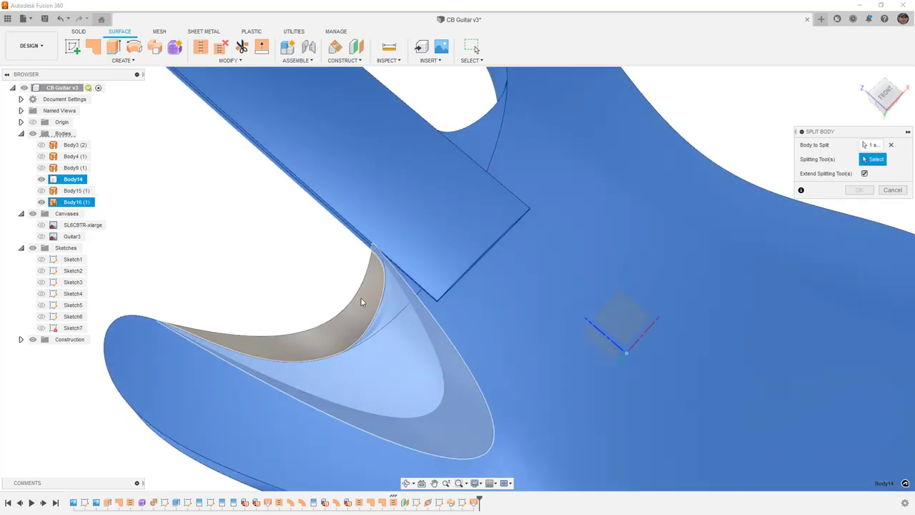
left_click(361, 298)
left_click(866, 174)
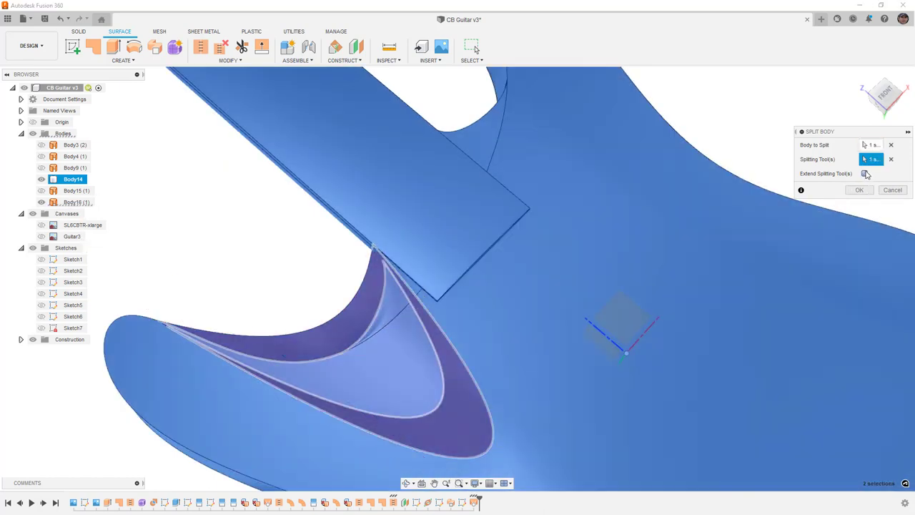
left_click(861, 190)
Remove the sliver body split off inside the cutaway and hide the lofted surface body used for the split
middle_click_drag(768, 215, 566, 290, "shift")
left_click(223, 314)
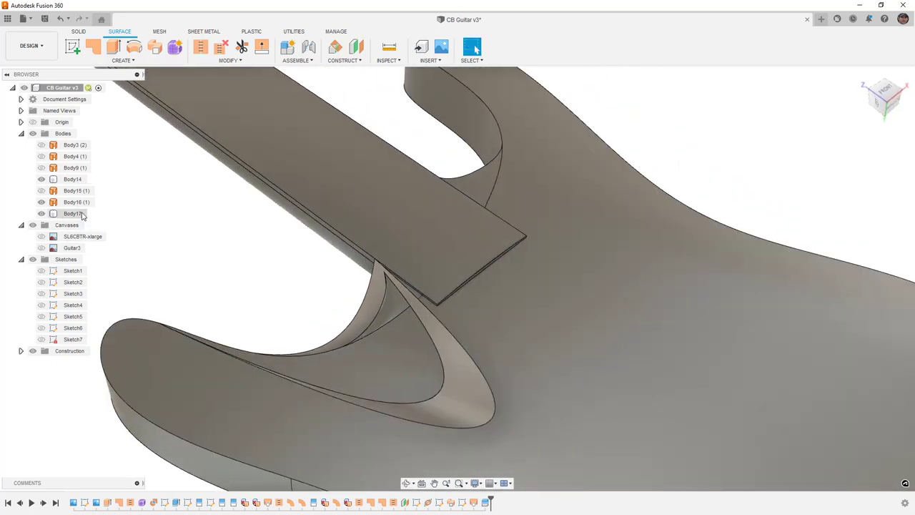
left_click(75, 213)
right_click(79, 216)
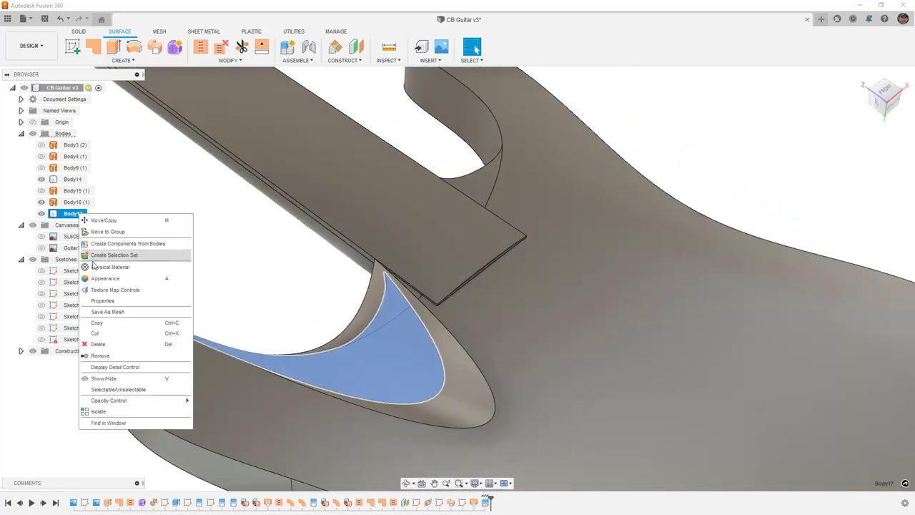
left_click(99, 344)
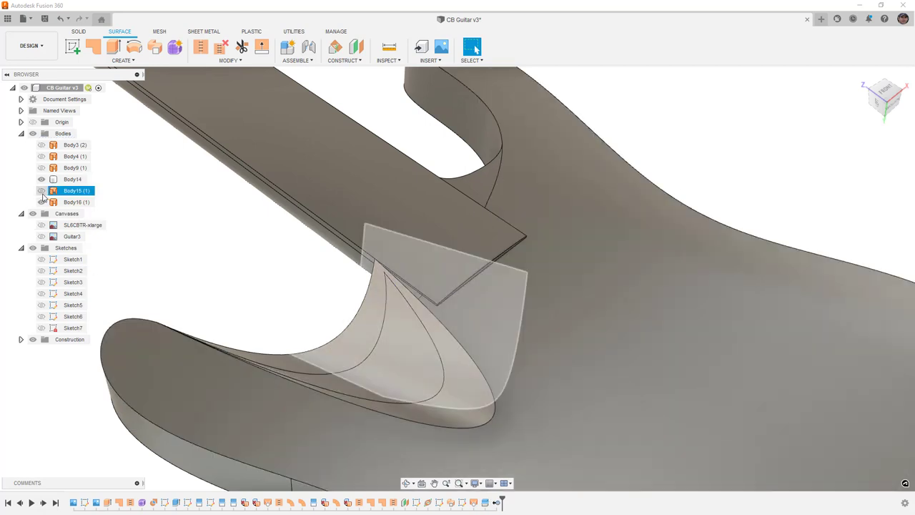
middle_click_drag(180, 226, 251, 221, "shift")
middle_click_drag(178, 336, 193, 225, "shift")
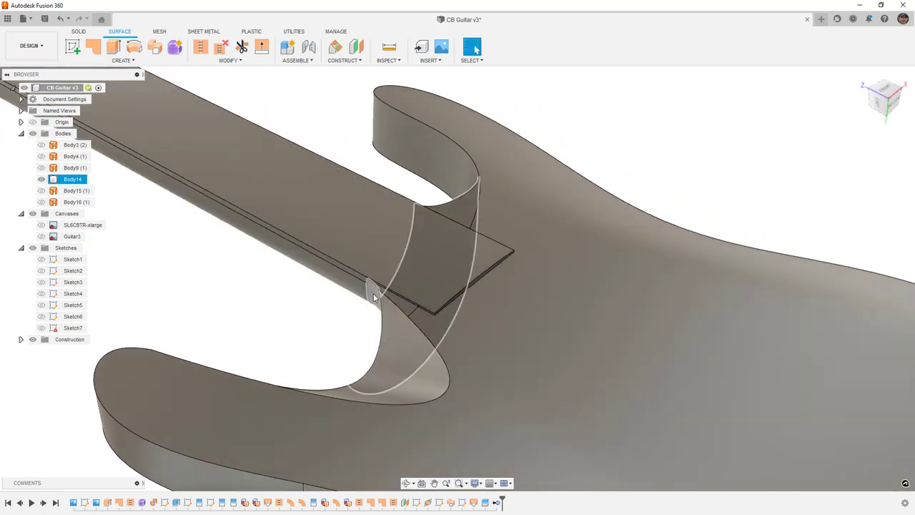
Create a construction plane offset 2.25 in from the YZ plane, through the body beside the uncarved cutaway
scroll(379, 291, "up", 4)
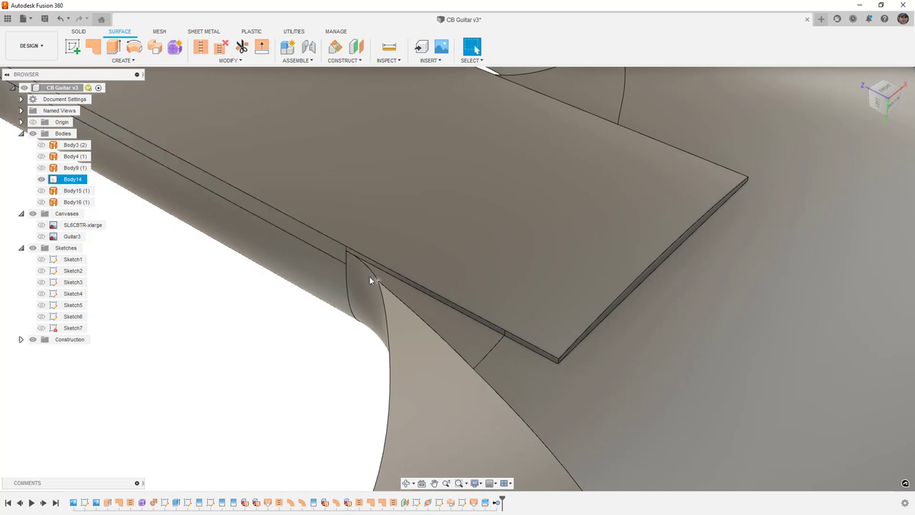
scroll(365, 271, "down", 6)
middle_click_drag(366, 272, 332, 352, "shift")
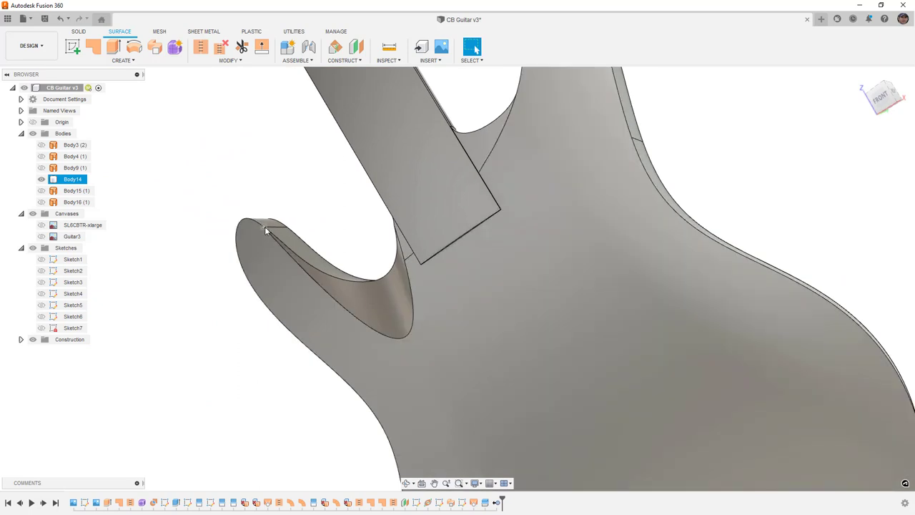
middle_click_drag(358, 296, 383, 260, "shift")
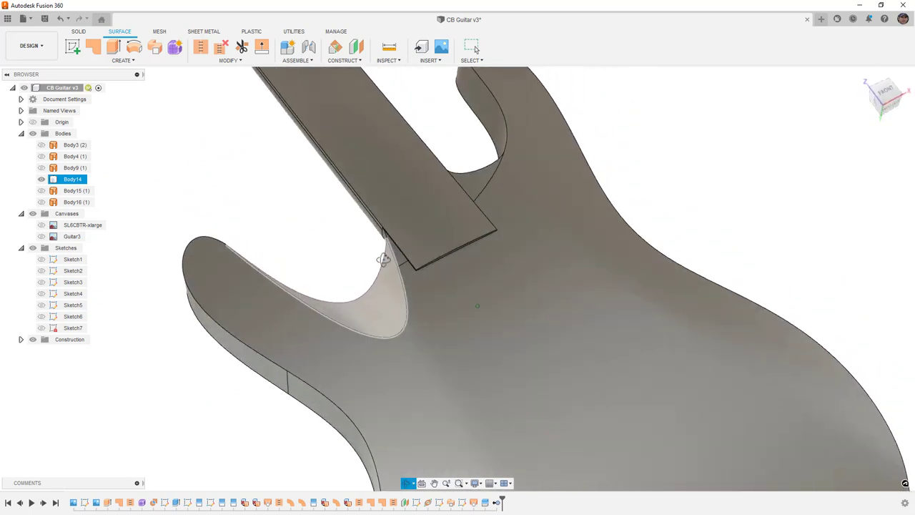
scroll(360, 253, "down", 3)
left_click(343, 60)
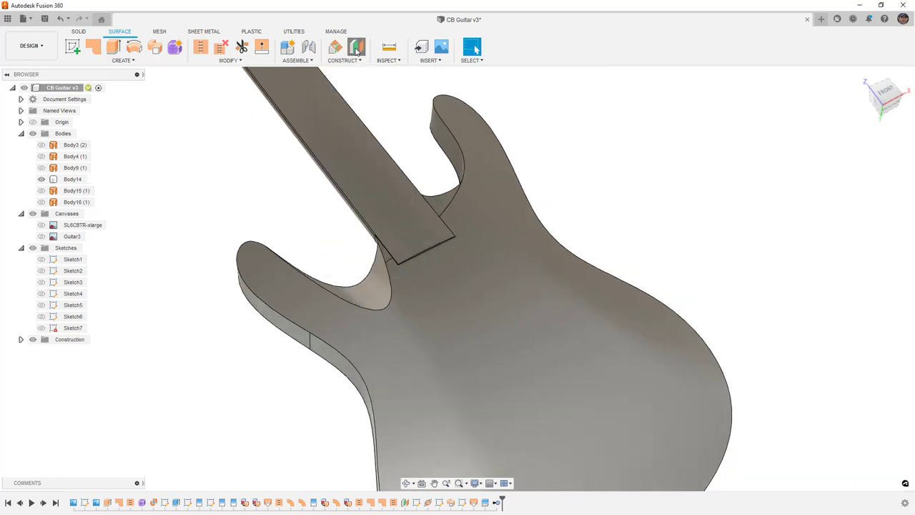
left_click(356, 47)
left_click(474, 290)
left_click_drag(474, 290, 515, 269)
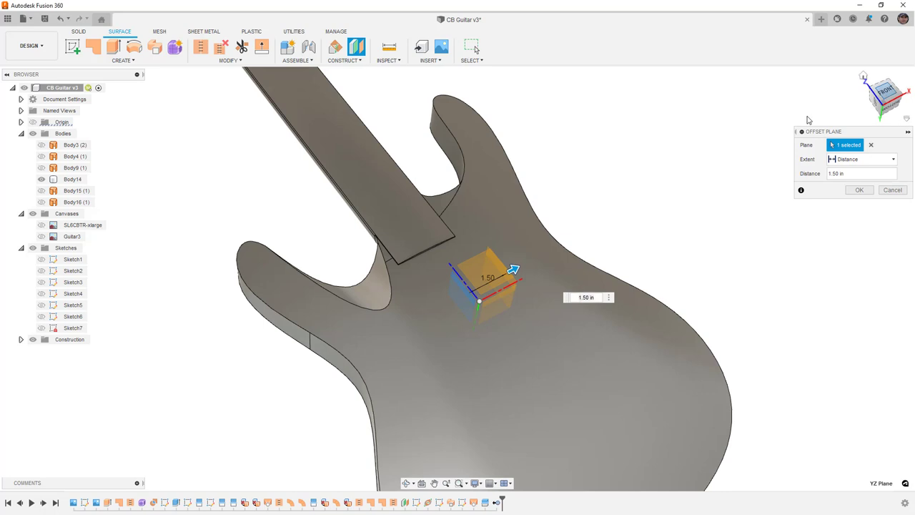
left_click(876, 98)
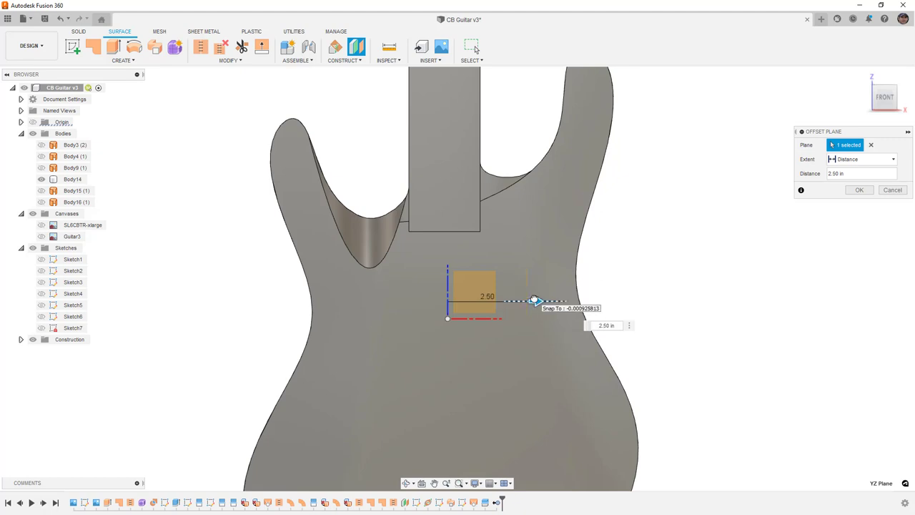
left_click_drag(531, 301, 532, 301)
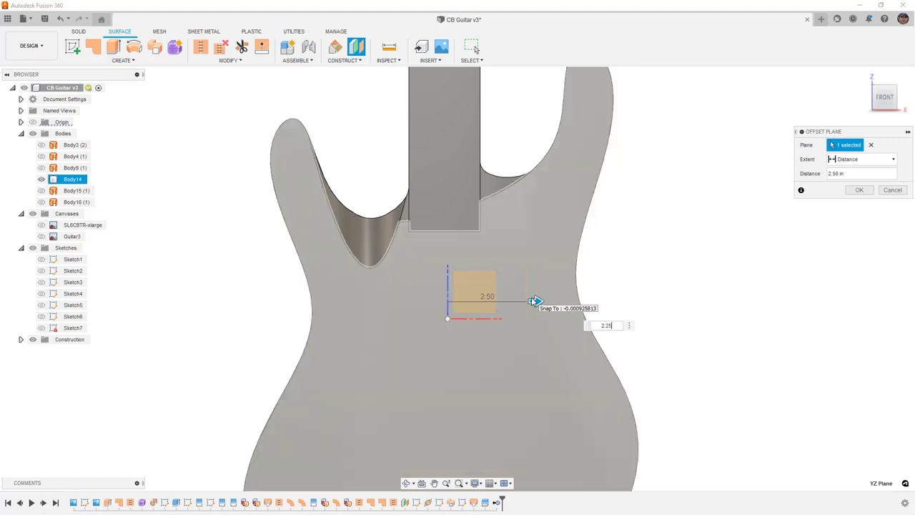
key("Return")
Sketch a slanted line on the offset plane, crossing the body's sliced profile near the neck end
middle_click_drag(564, 312, 531, 291, "shift")
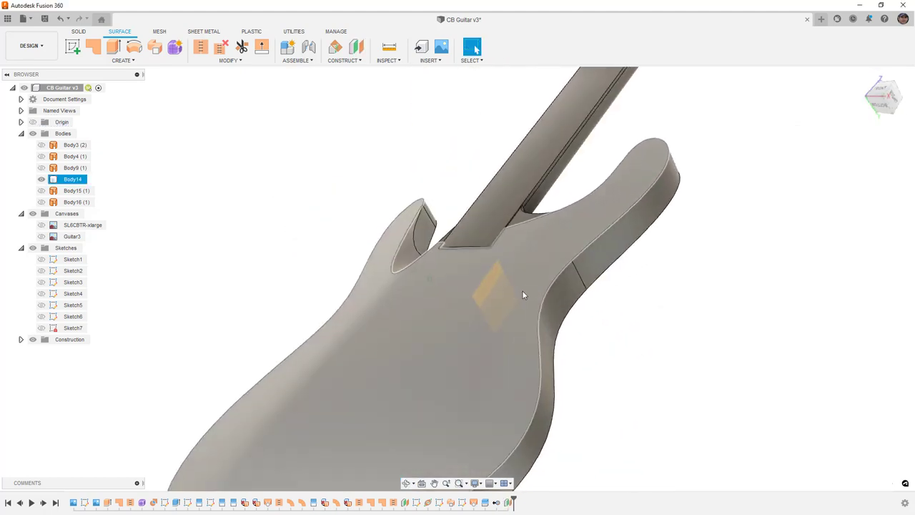
right_click(494, 286)
left_click(497, 334)
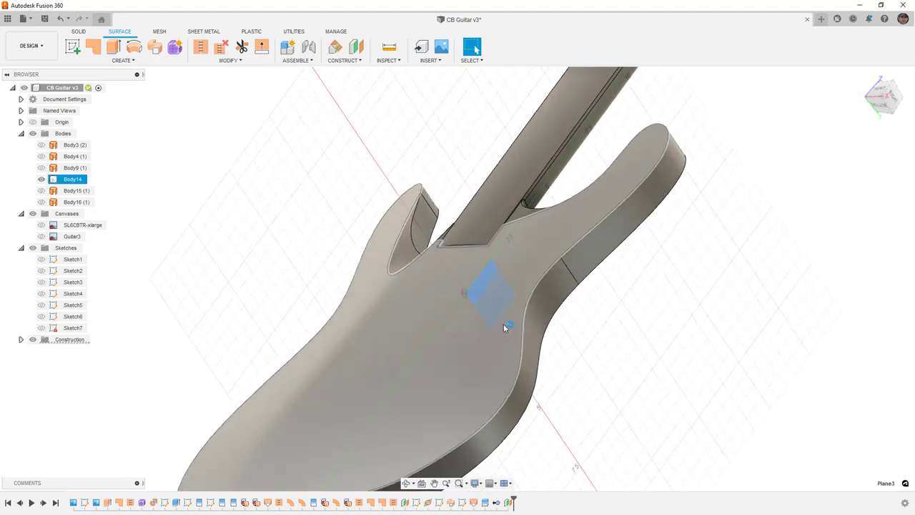
left_click(877, 217)
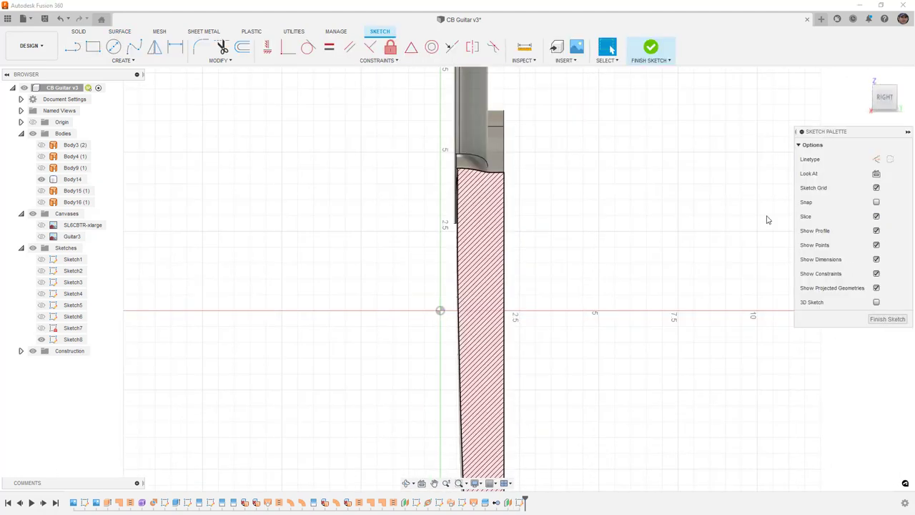
middle_click_drag(632, 169, 560, 247)
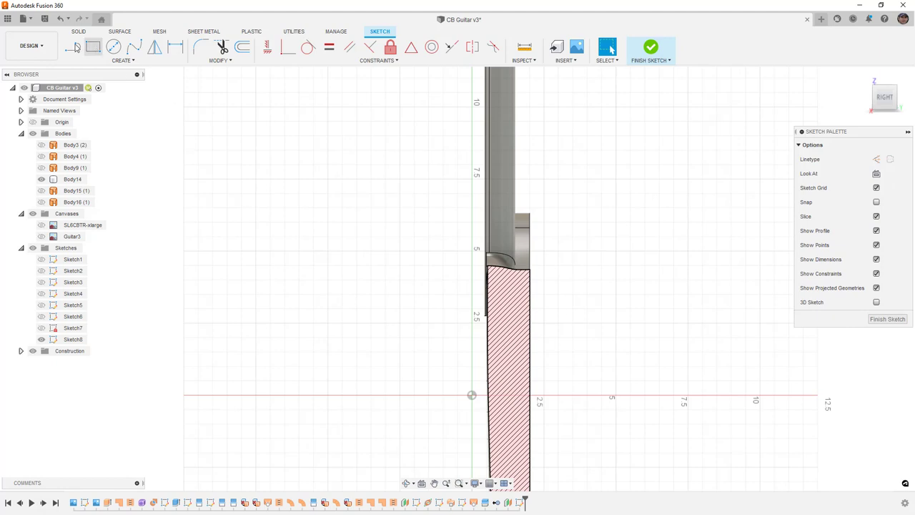
scroll(536, 257, "up", 4)
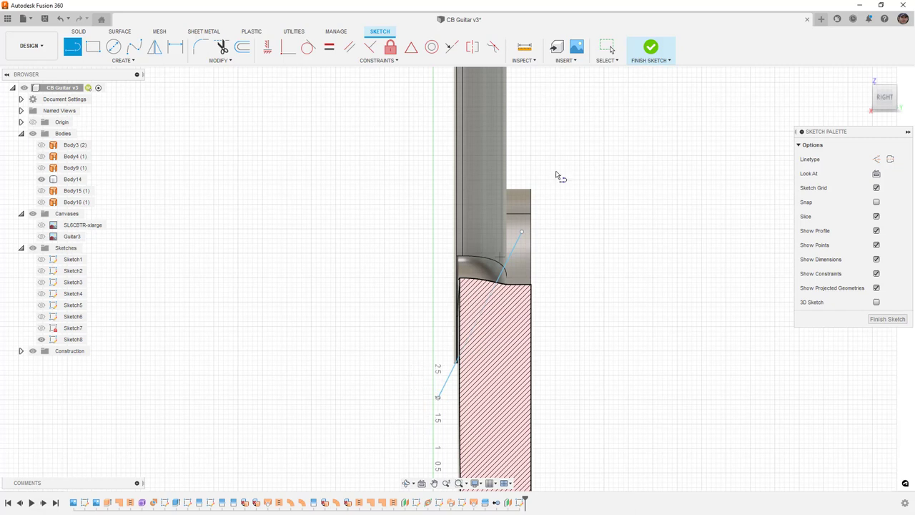
left_click(650, 48)
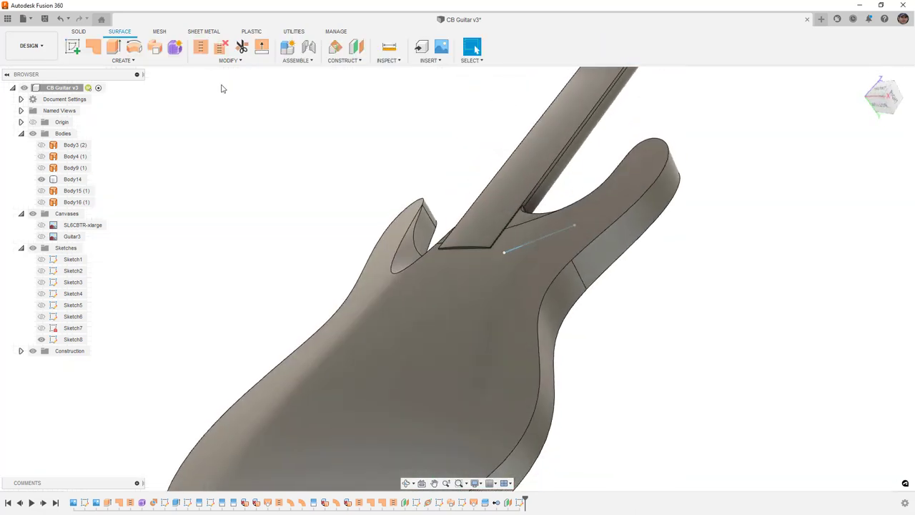
Start a sketch on the front origin plane and include the 3D corner point where the neck meets the body at the uncarved cutaway
left_click(176, 61)
left_click(89, 81)
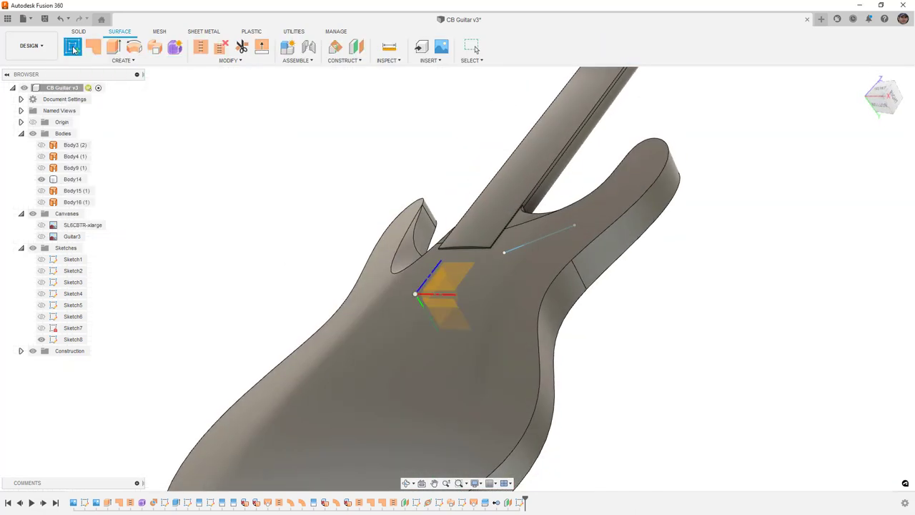
left_click(440, 285)
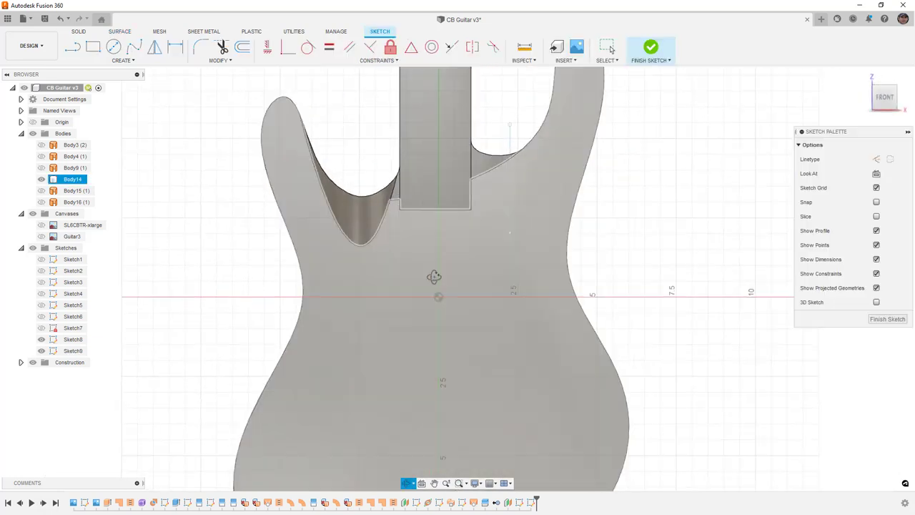
left_click(123, 61)
mouse_move(123, 219)
left_click(156, 243)
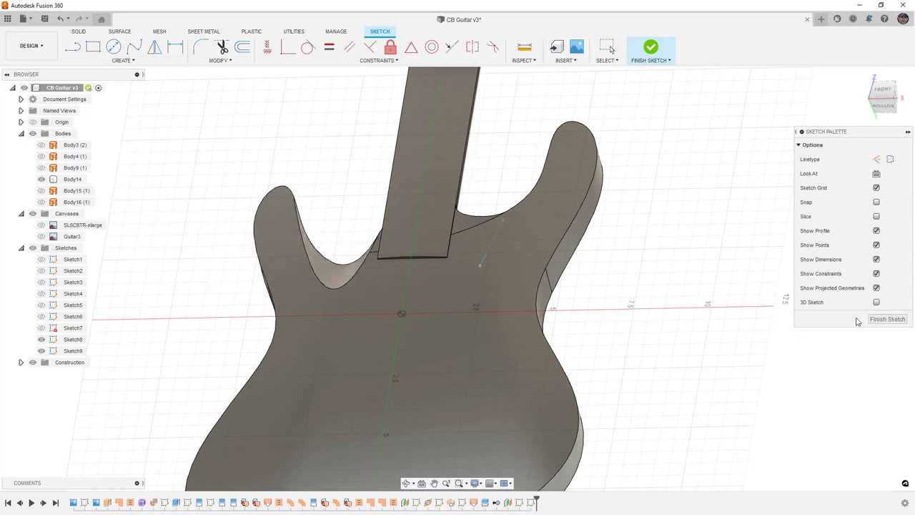
scroll(487, 193, "up", 3)
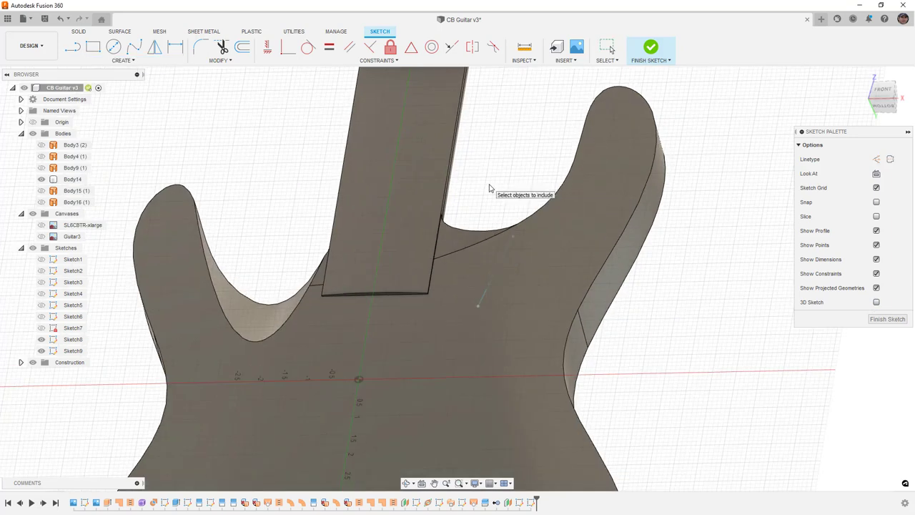
middle_click_drag(493, 189, 469, 198, "shift")
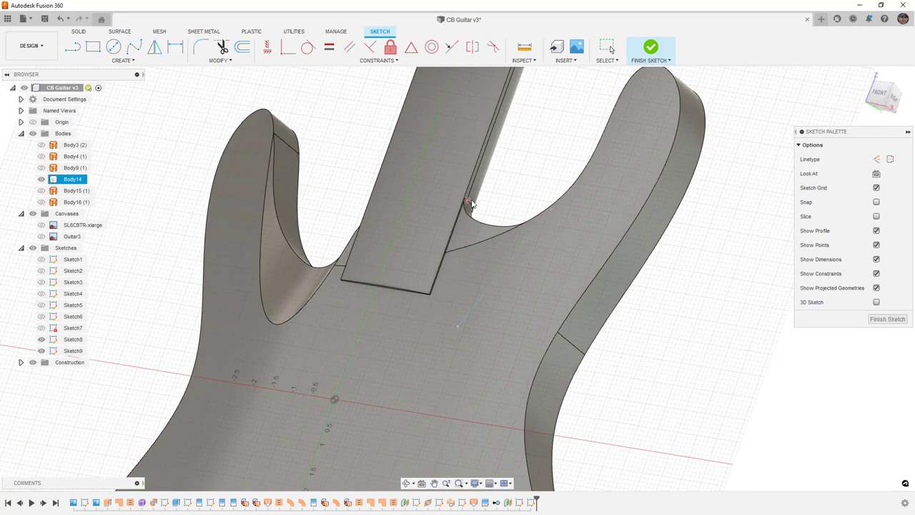
scroll(472, 203, "up", 3)
scroll(468, 200, "up", 4)
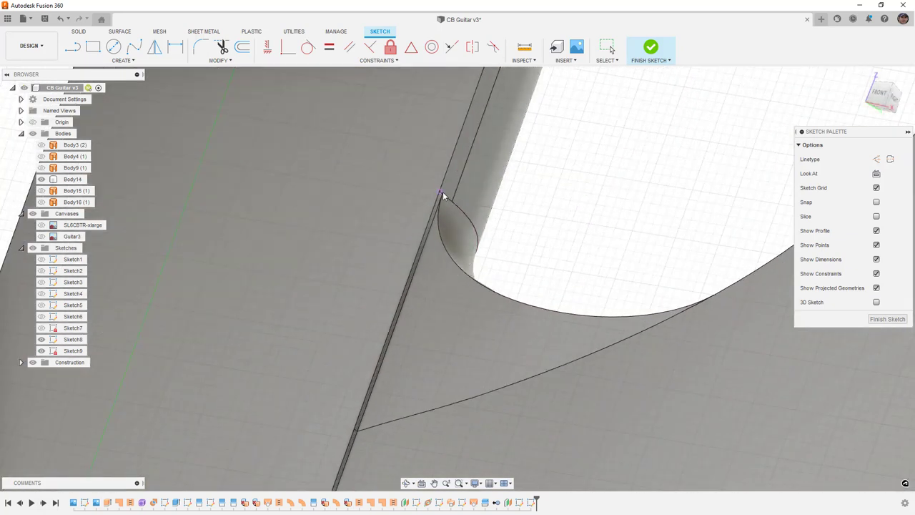
left_click(440, 192)
scroll(530, 237, "down", 6)
Include the outline edge of the uncarved horn in the sketch, checking it against the SL6CBTR-xlarge canvas, and hide the canvas again
mouse_move(532, 233)
middle_mouse_down("shift")
mouse_move(593, 213)
mouse_move(613, 214)
mouse_move(613, 234)
middle_mouse_up("shift")
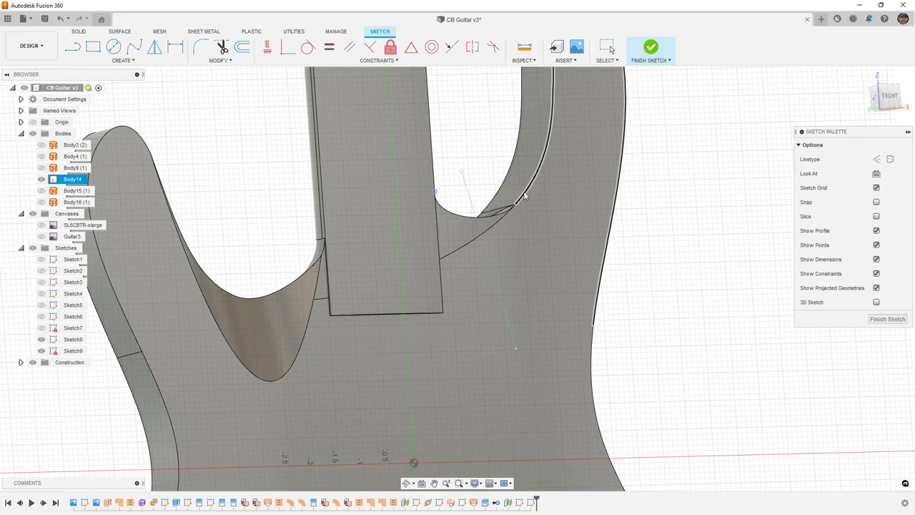
left_click(41, 225)
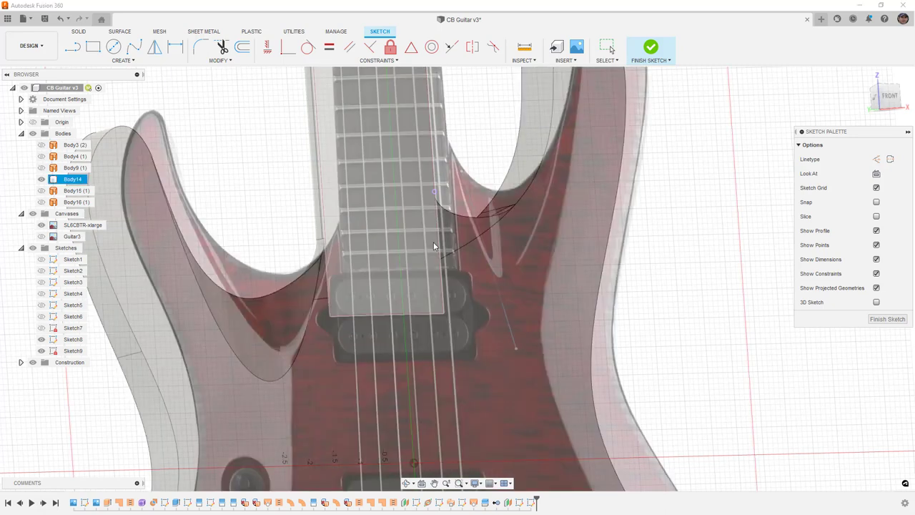
middle_click_drag(411, 246, 469, 241, "shift")
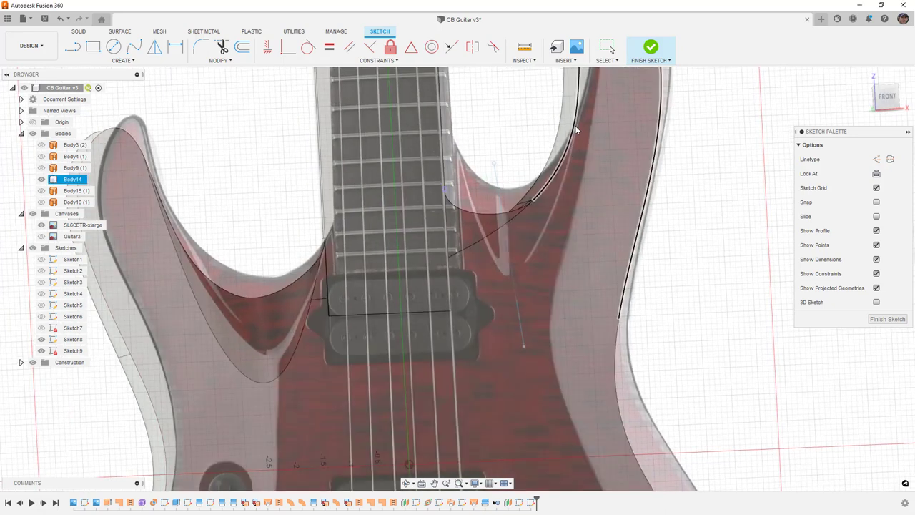
left_click(573, 129)
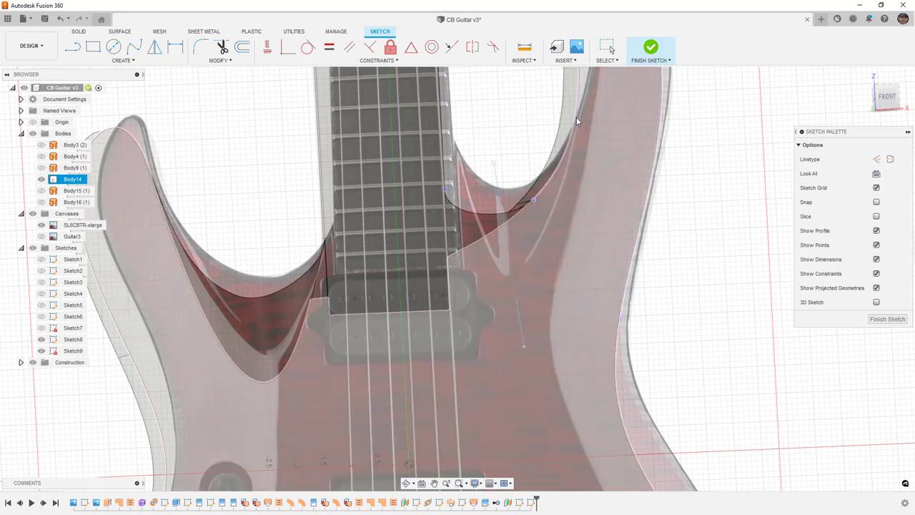
left_click(41, 225)
With 3D Sketch enabled, place a sketch point on the included horn edge, partway up its inner side
middle_click_drag(582, 126, 588, 290)
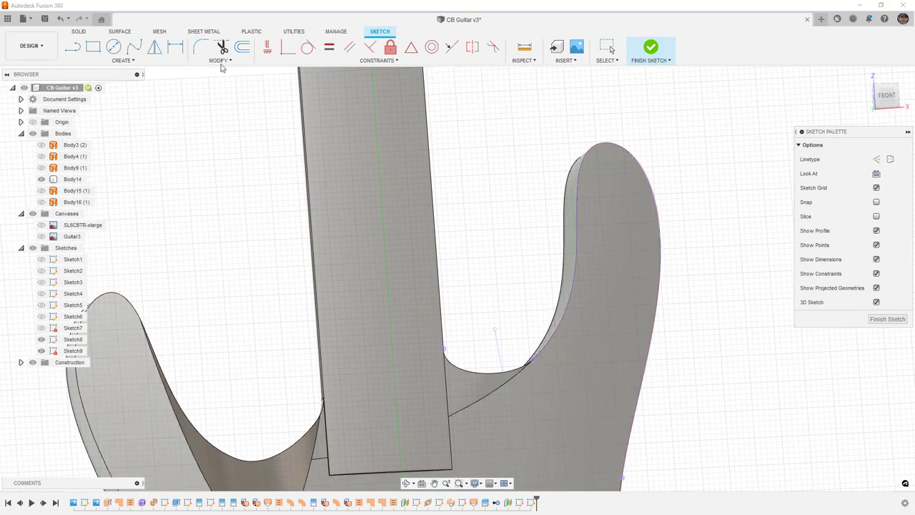
left_click(122, 60)
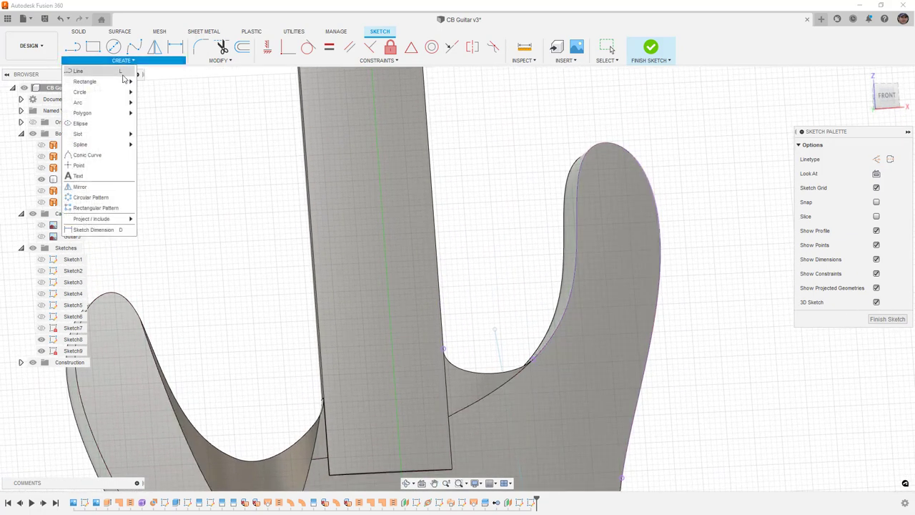
left_click(87, 154)
left_click(572, 287)
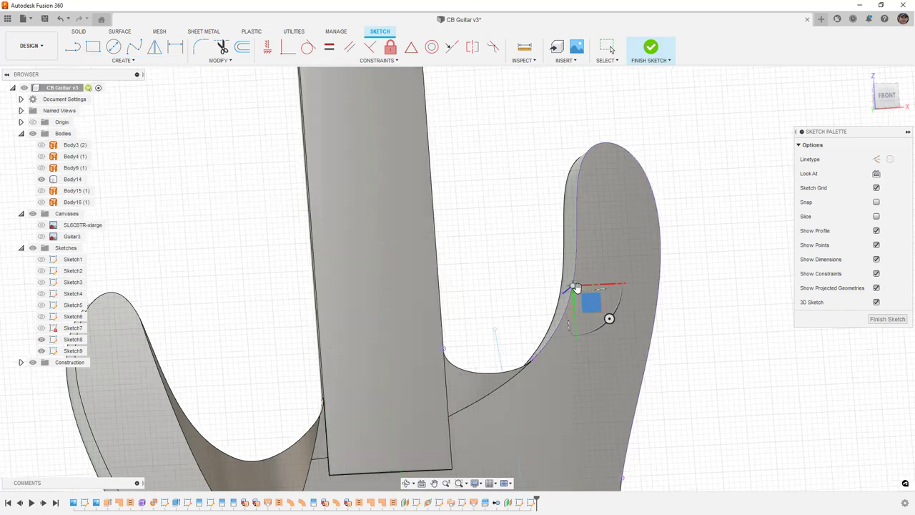
right_click(722, 292)
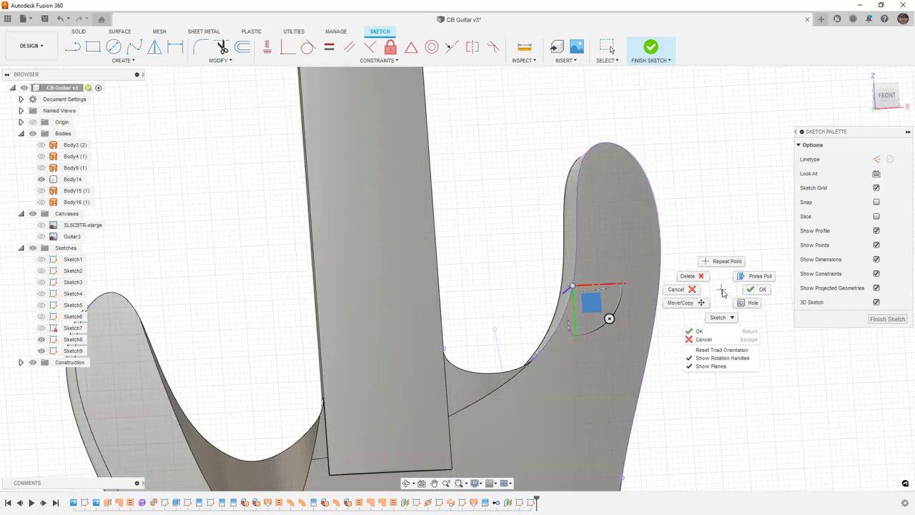
left_click(746, 294)
middle_click_drag(728, 291, 730, 291, "shift")
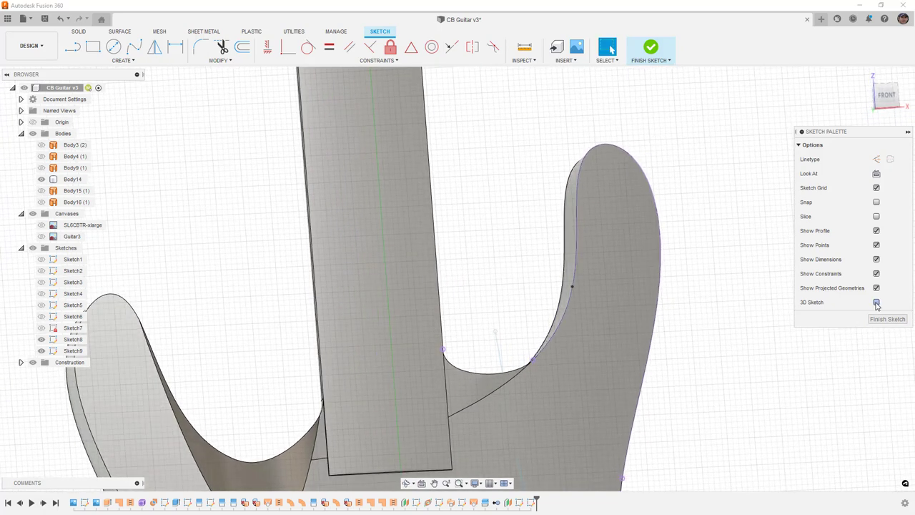
Finish the sketch and loft a surface from the horn-edge point through the slanted line to the neck corner point
left_click(887, 319)
left_click(122, 60)
left_click(104, 147)
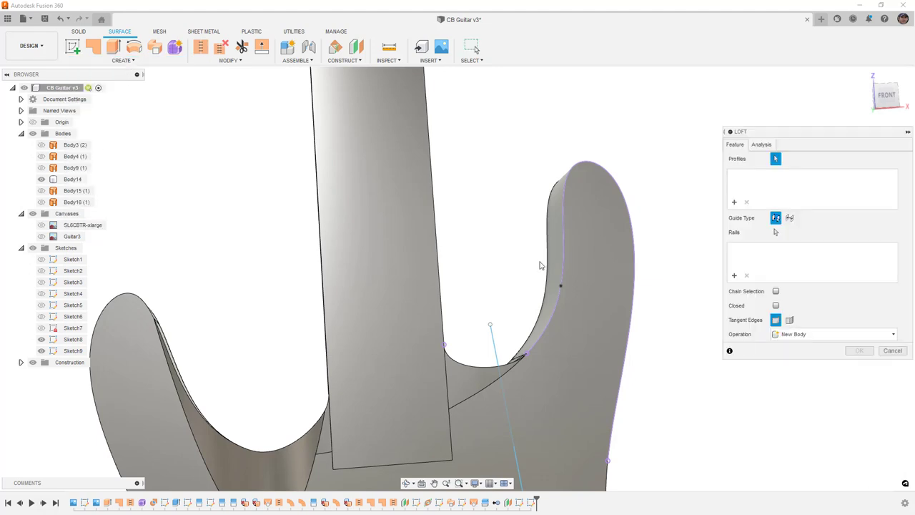
left_click(560, 286)
left_click(490, 325)
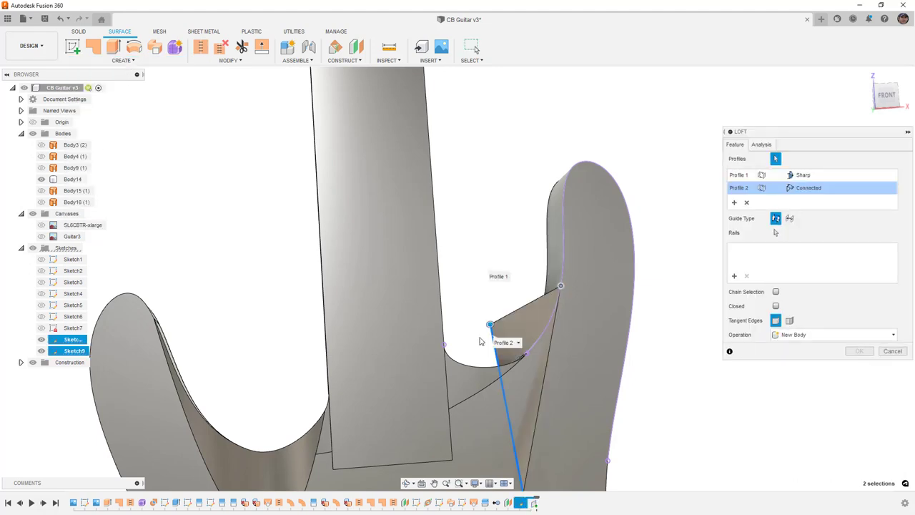
left_click(444, 345)
mouse_move(458, 321)
middle_mouse_down("shift")
mouse_move(474, 276)
mouse_move(528, 198)
middle_mouse_up("shift")
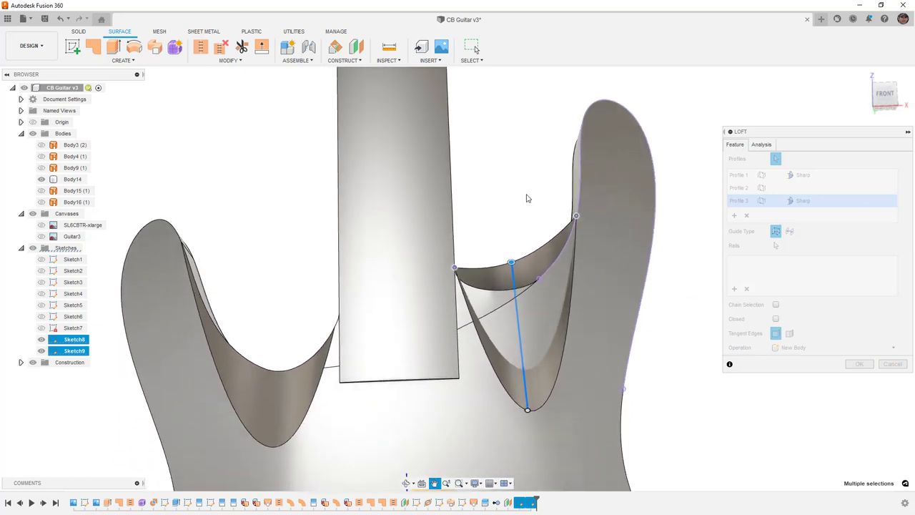
left_click(860, 364)
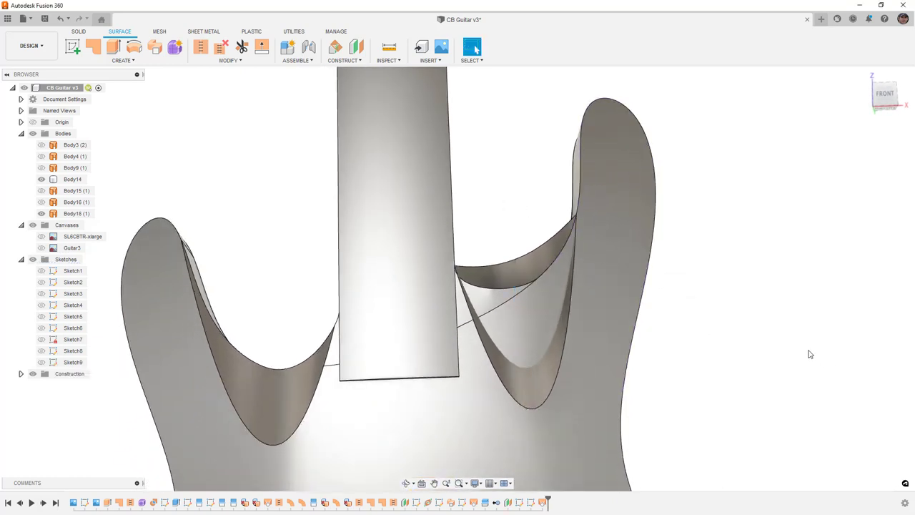
Try to split the guitar body Body14 using the new lofted cutaway surface as the splitting tool
left_click(261, 61)
left_click(226, 179)
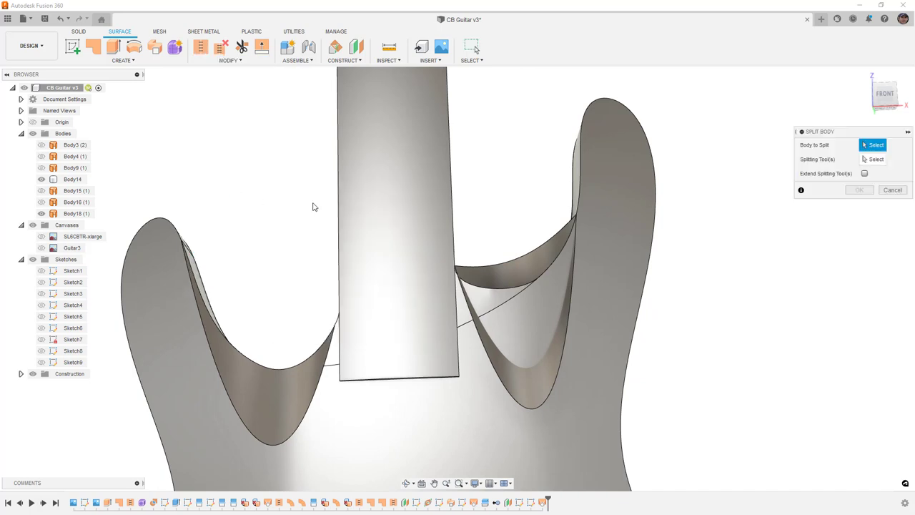
left_click(613, 214)
left_click(864, 160)
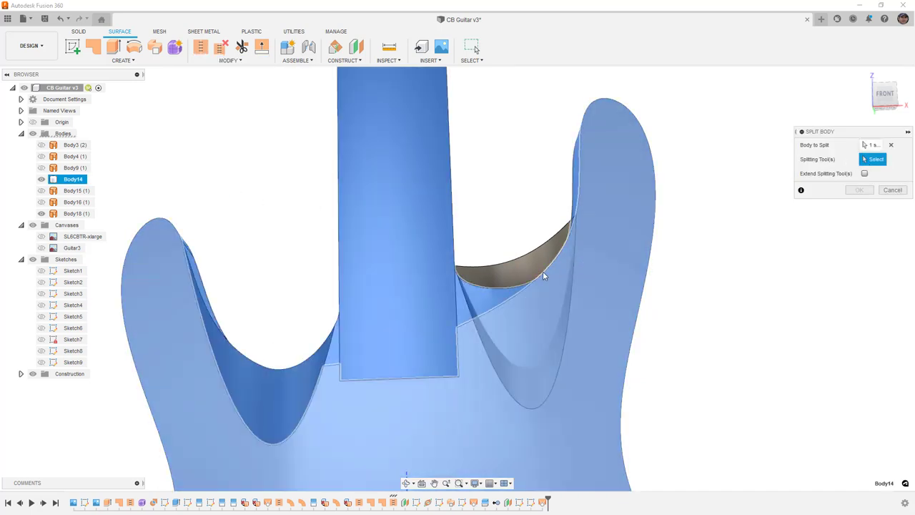
left_click(533, 262)
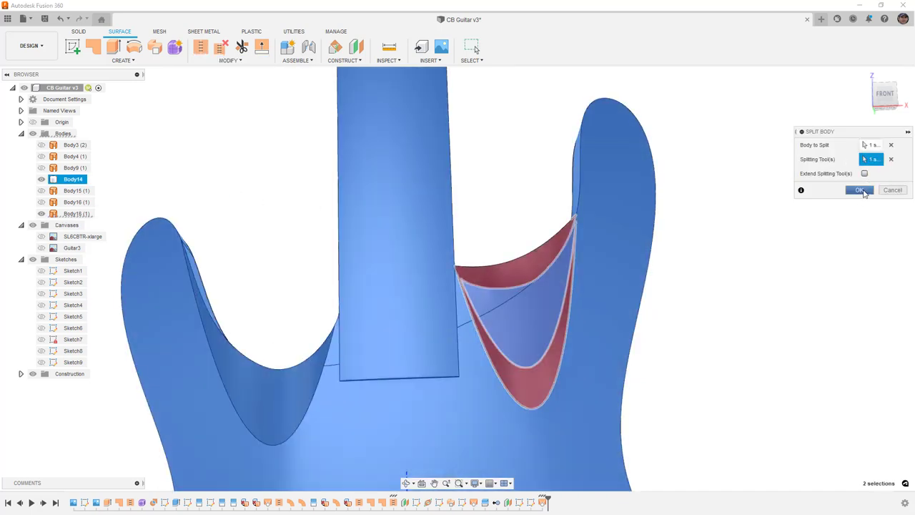
left_click(861, 190)
Inspect the corner where the lofted surface meets the neck edge and the body for gaps
mouse_move(800, 273)
middle_mouse_down("shift")
mouse_move(801, 262)
mouse_move(785, 267)
middle_mouse_up("shift")
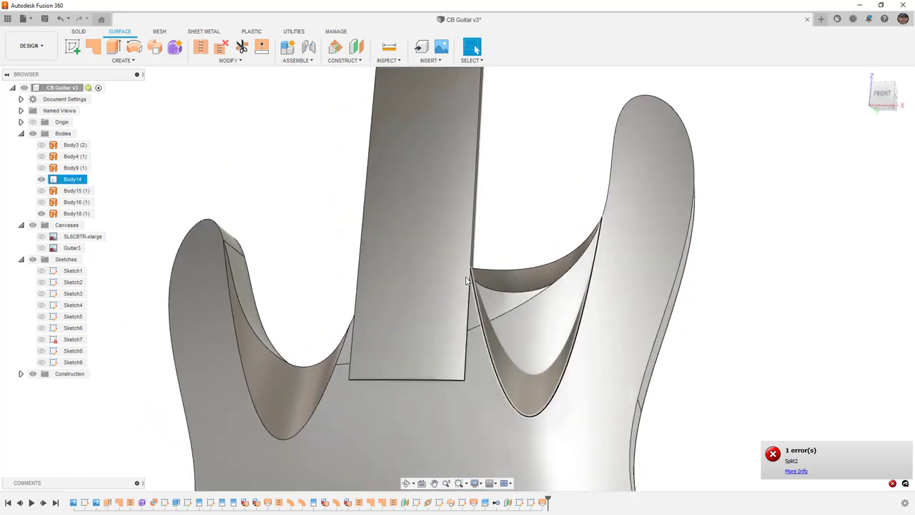
scroll(488, 283, "up", 5)
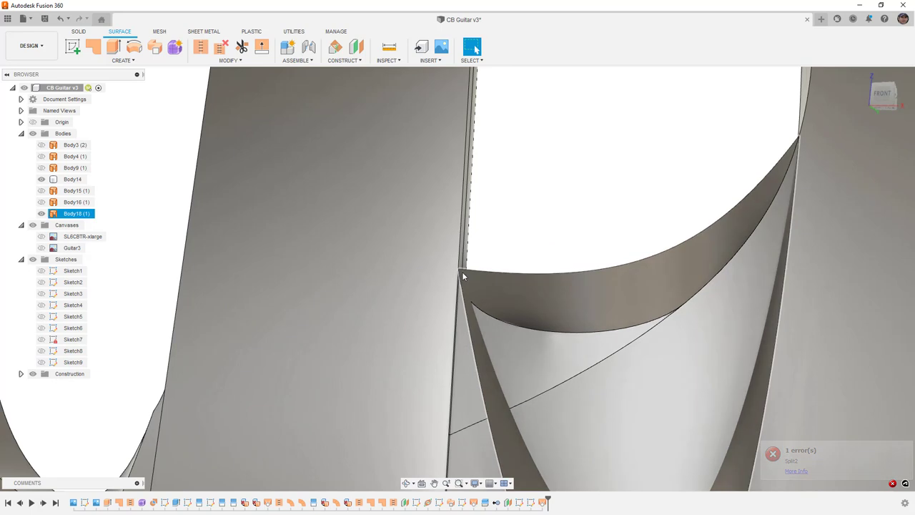
scroll(462, 273, "up", 4)
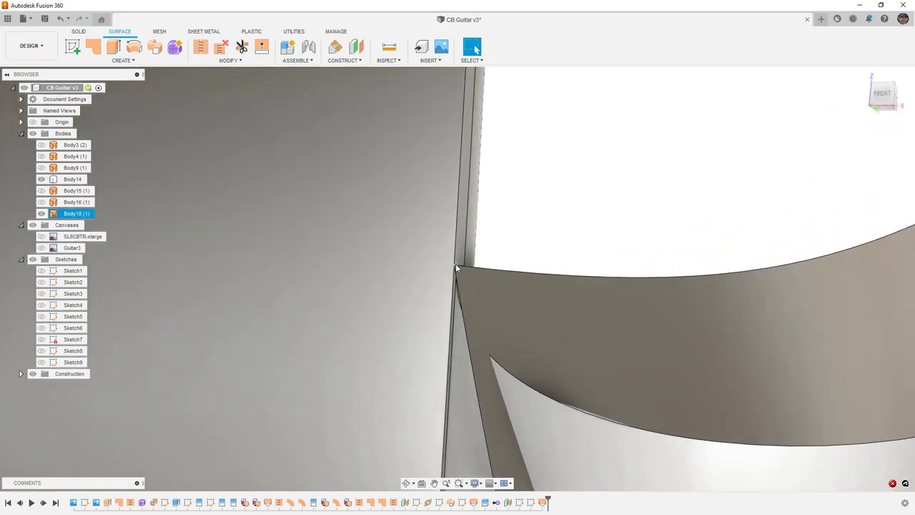
left_click(454, 262)
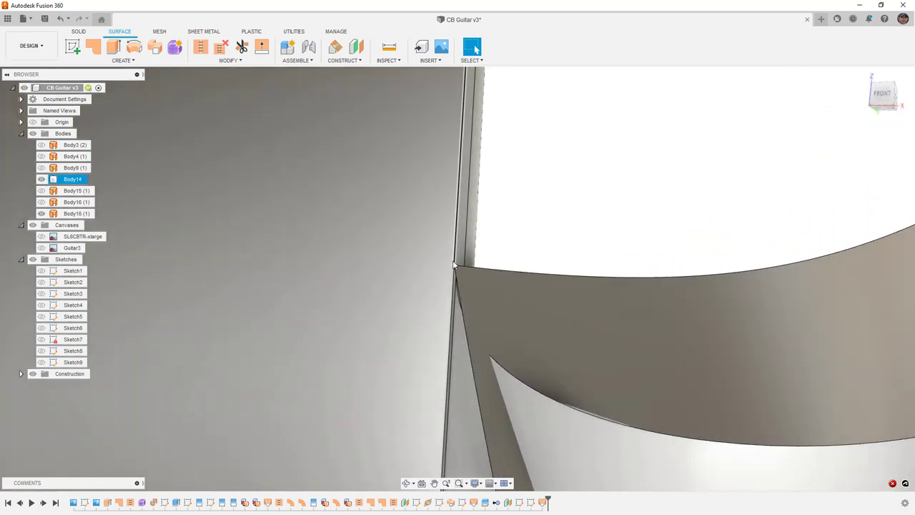
left_click(465, 263)
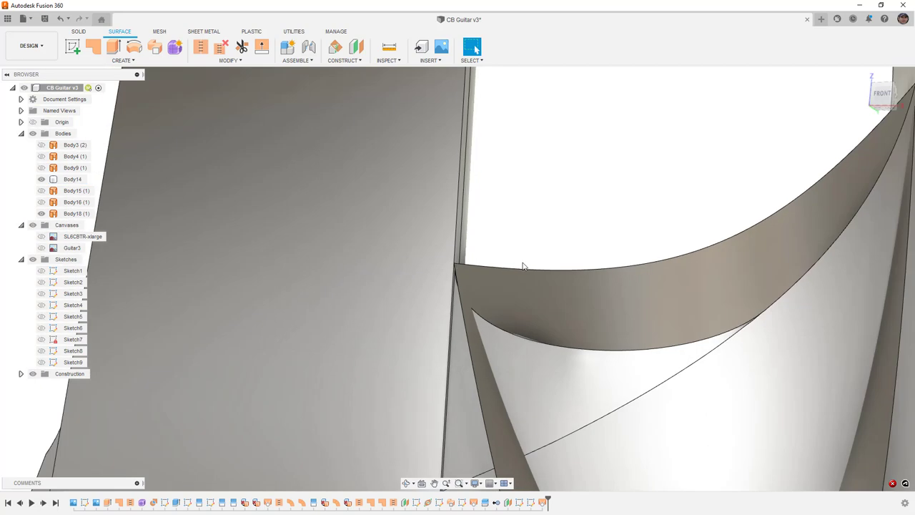
scroll(523, 266, "down", 3)
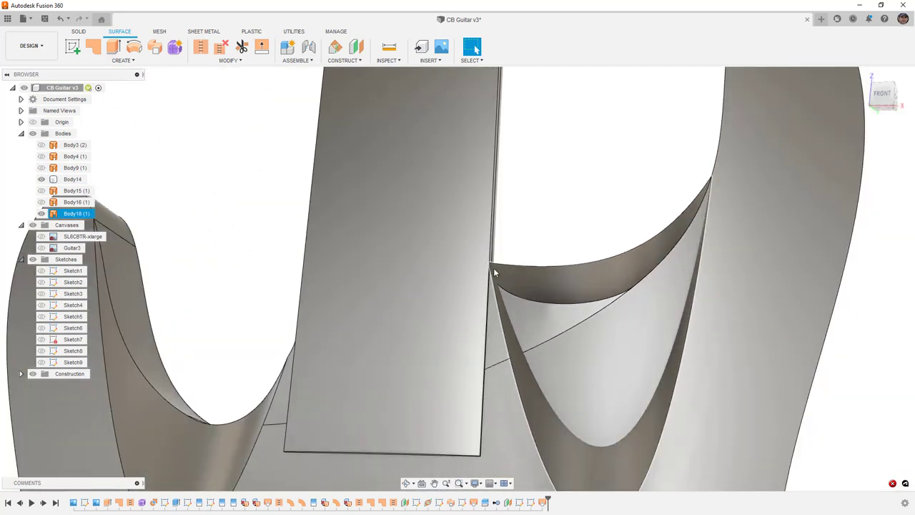
left_click(523, 261)
middle_click_drag(532, 254, 550, 253)
left_click(163, 61)
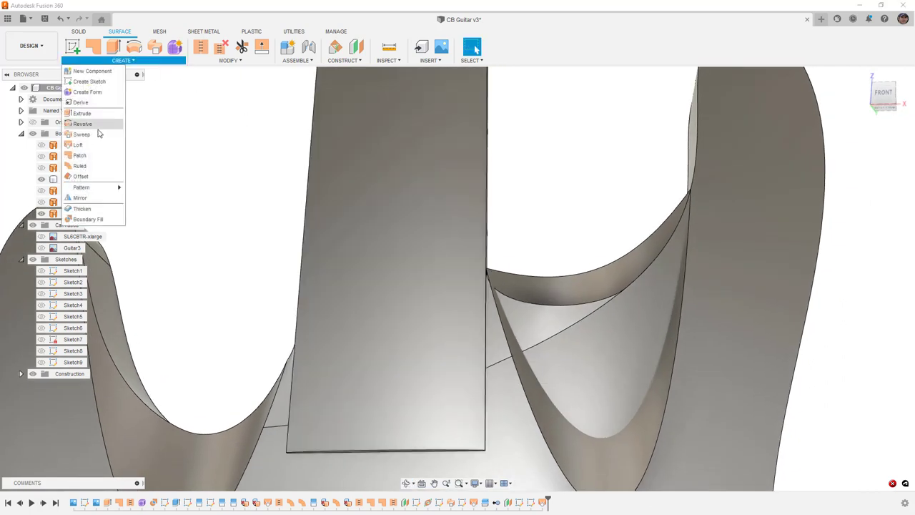
left_click(80, 176)
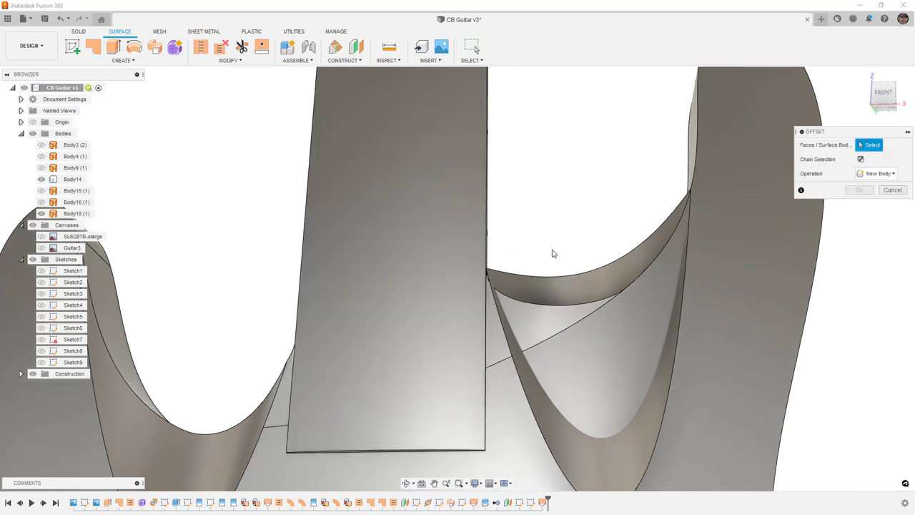
left_click(580, 276)
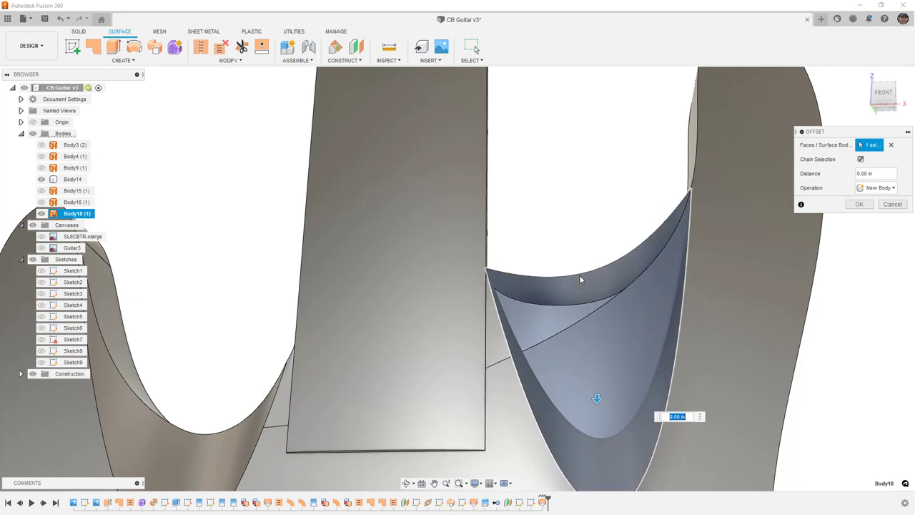
left_click(894, 204)
Move the lofted cutaway surface's face 0.02 in along Z after resetting the move pivot
left_click(620, 270)
mouse_move(620, 272)
middle_mouse_down("shift")
mouse_move(623, 255)
mouse_move(603, 278)
middle_mouse_up("shift")
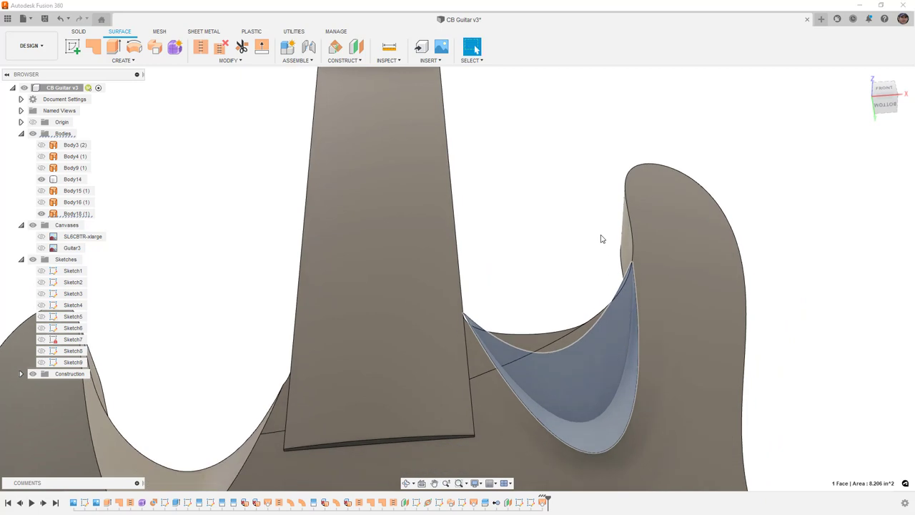
key("m")
scroll(577, 255, "down", 2)
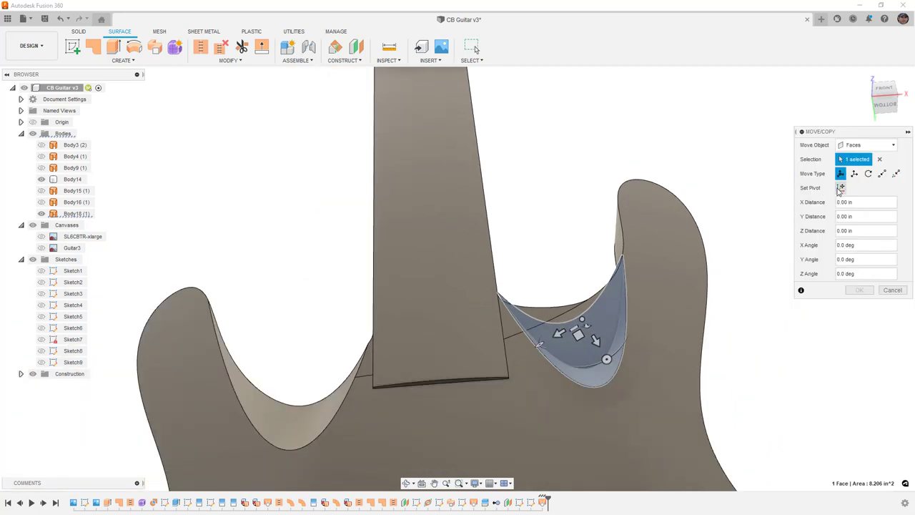
left_click(840, 188)
scroll(563, 187, "down", 5)
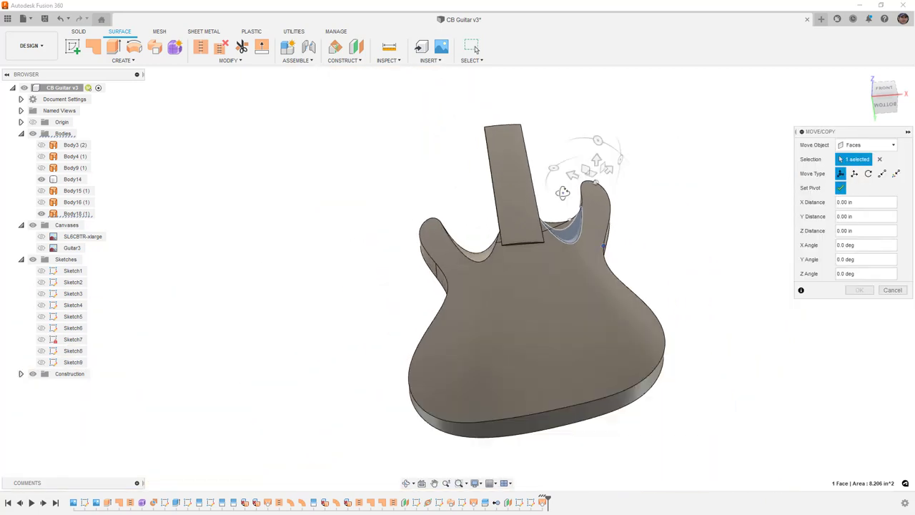
scroll(567, 241, "up", 3)
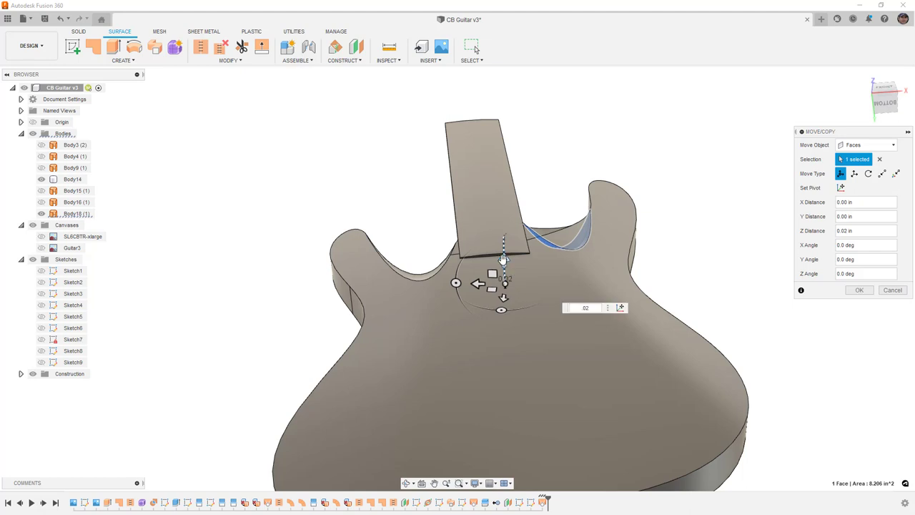
left_click(859, 289)
Split the guitar body Body14 with the shifted lofted surface at the uncarved cutaway
middle_click_drag(649, 163, 636, 184, "shift")
scroll(599, 183, "up", 4)
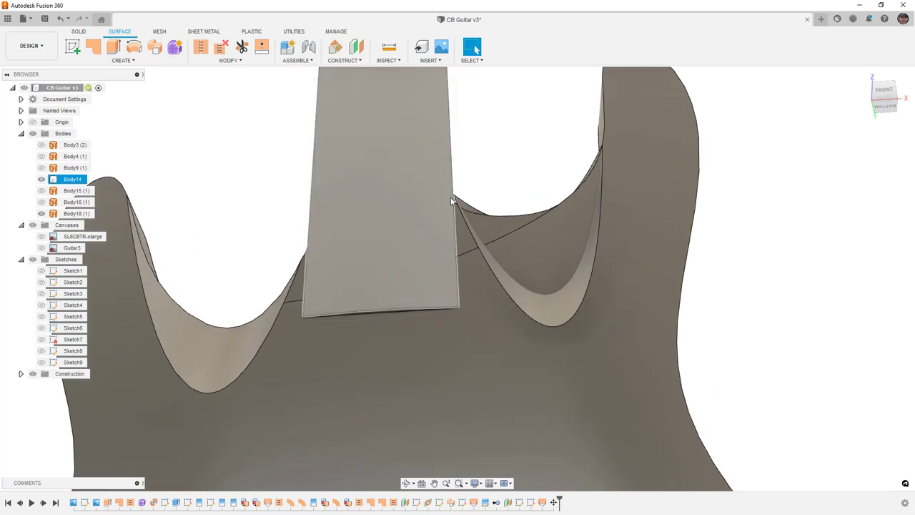
left_click(244, 62)
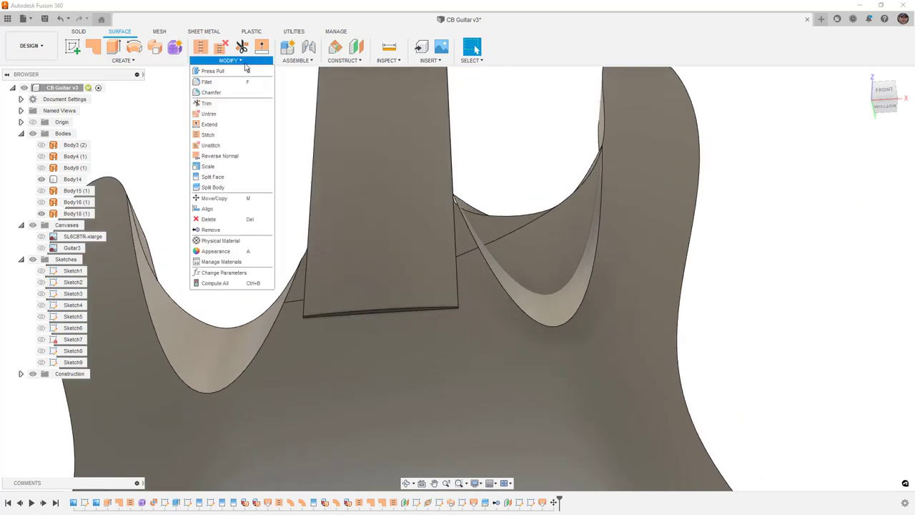
left_click(229, 178)
key("Escape")
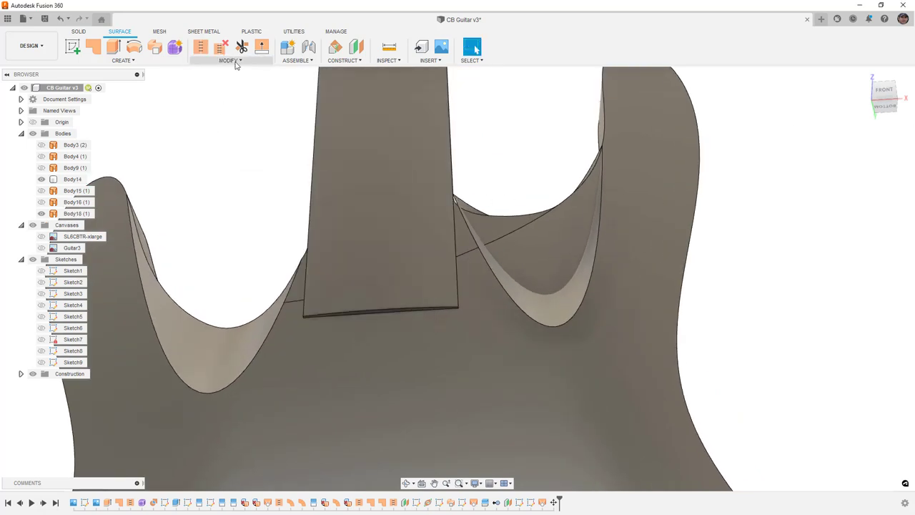
left_click(229, 60)
left_click(236, 181)
left_click(633, 181)
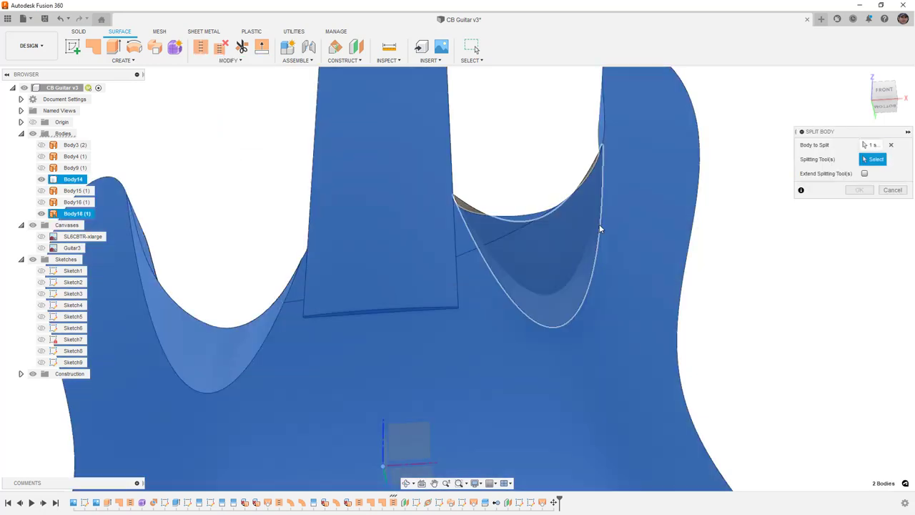
left_click(600, 229)
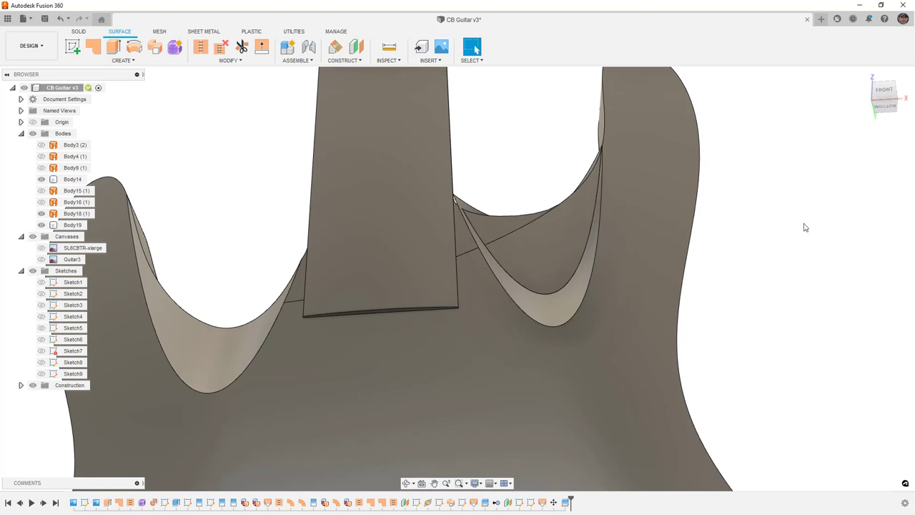
Check the split at the neck corner, remove the cut-off piece Body14, and hide the lofted surface Body18
left_click(644, 211)
scroll(454, 199, "up", 1)
scroll(453, 199, "up", 2)
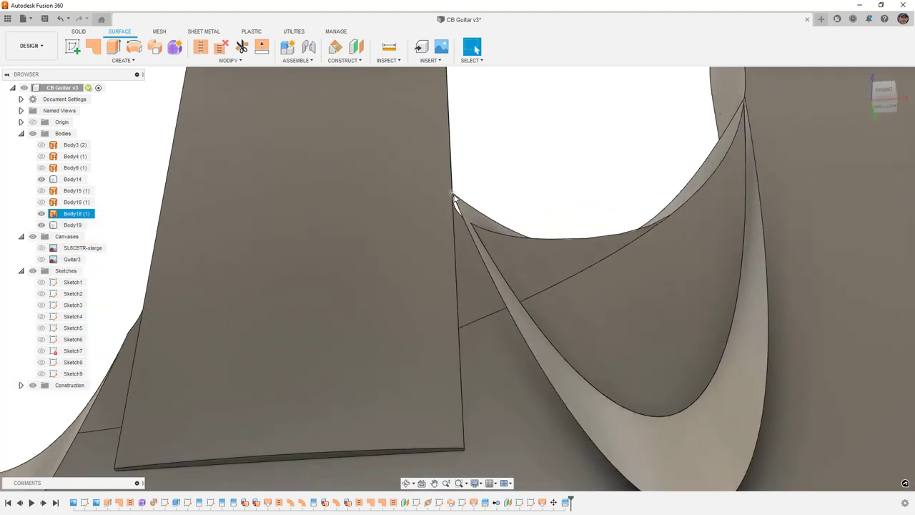
left_click(452, 194)
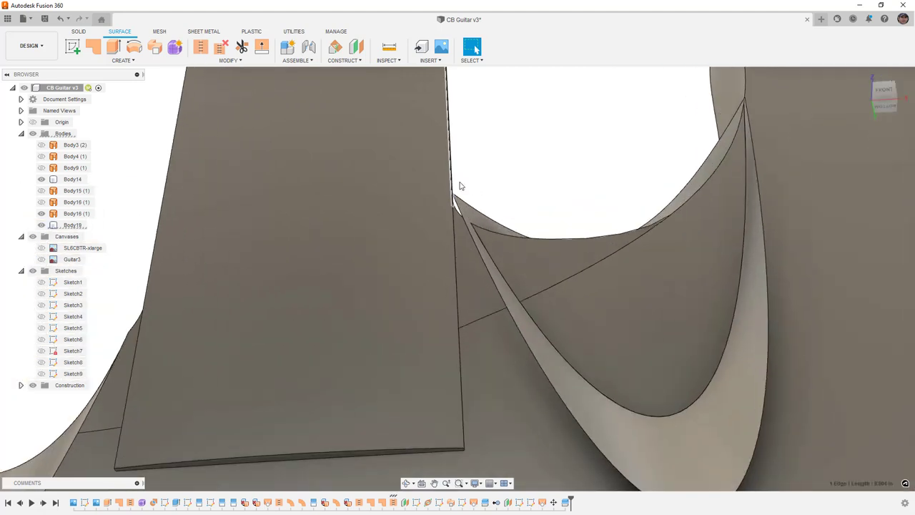
scroll(453, 188, "down", 3)
left_click(478, 173)
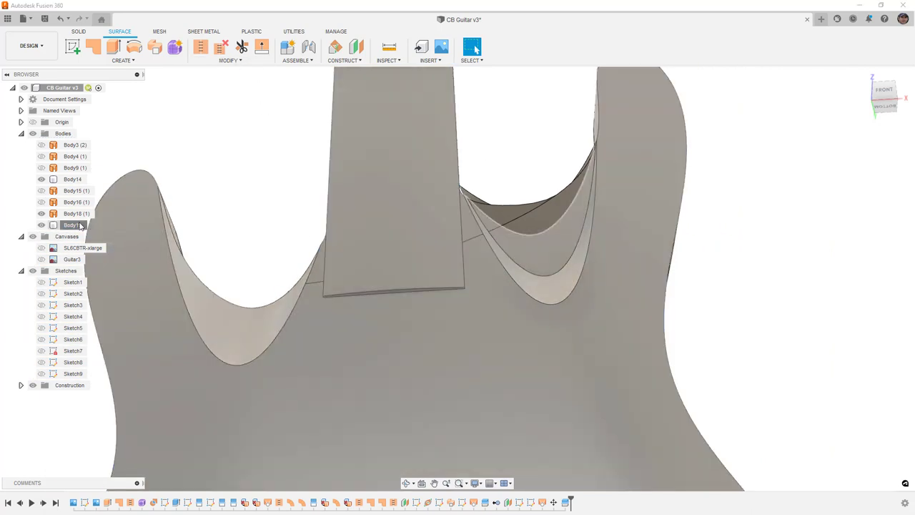
left_click(74, 225)
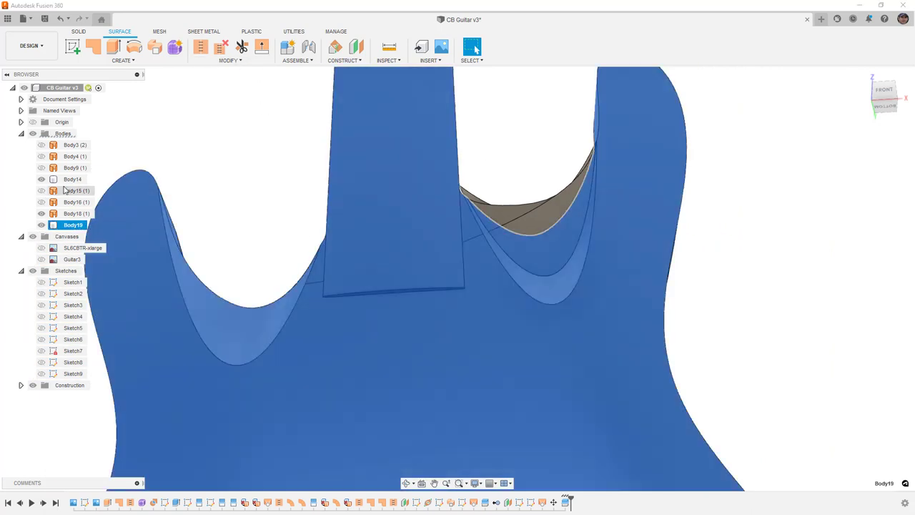
left_click(72, 179)
right_click(68, 182)
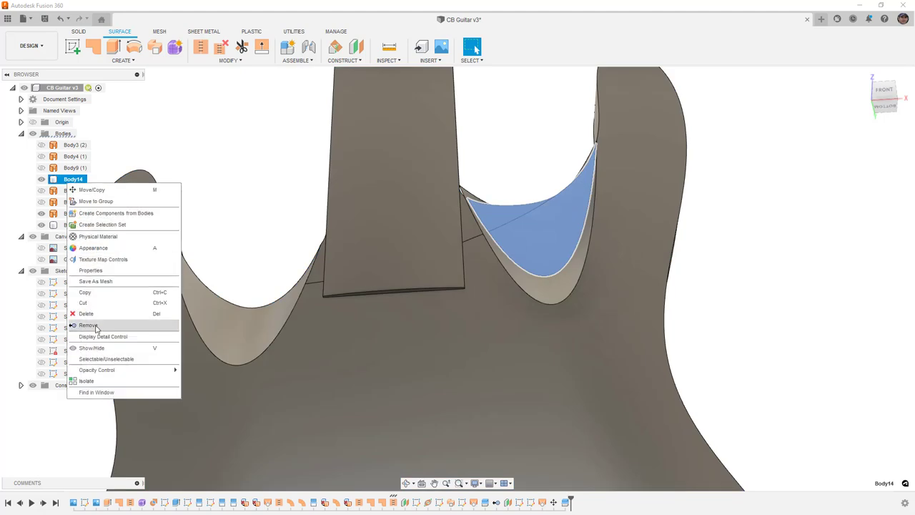
left_click(96, 326)
left_click(40, 202)
Examine the newly carved cutaway and its corner at the neck from several angles
middle_click_drag(492, 175, 484, 214, "shift")
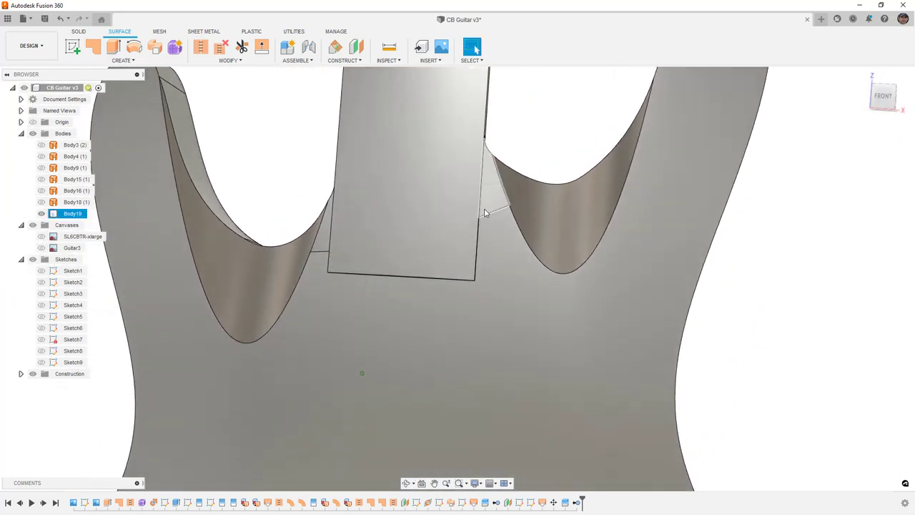
left_click(485, 215)
scroll(484, 215, "down", 4)
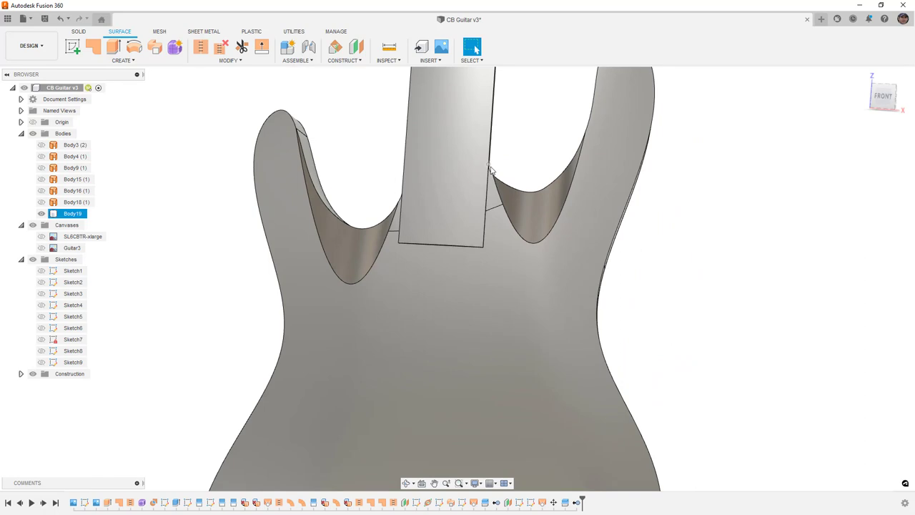
middle_click_drag(511, 201, 474, 198, "shift")
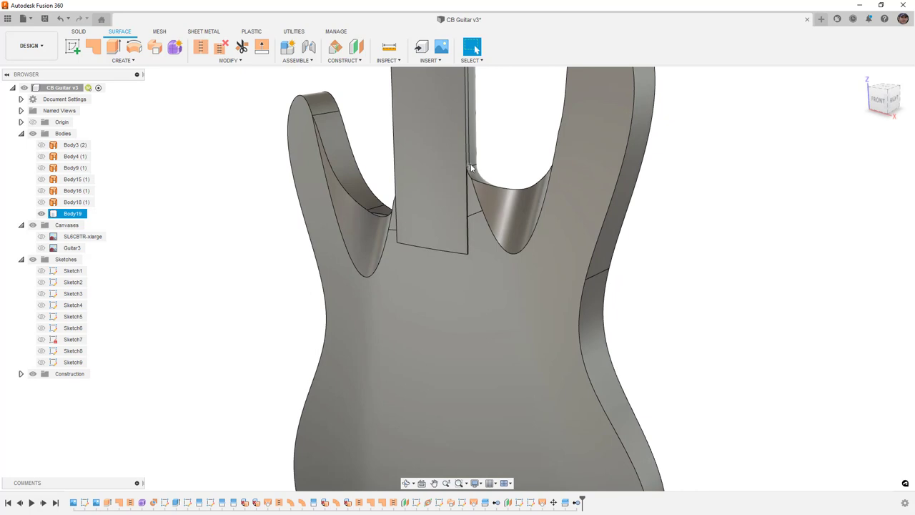
scroll(470, 164, "up", 10)
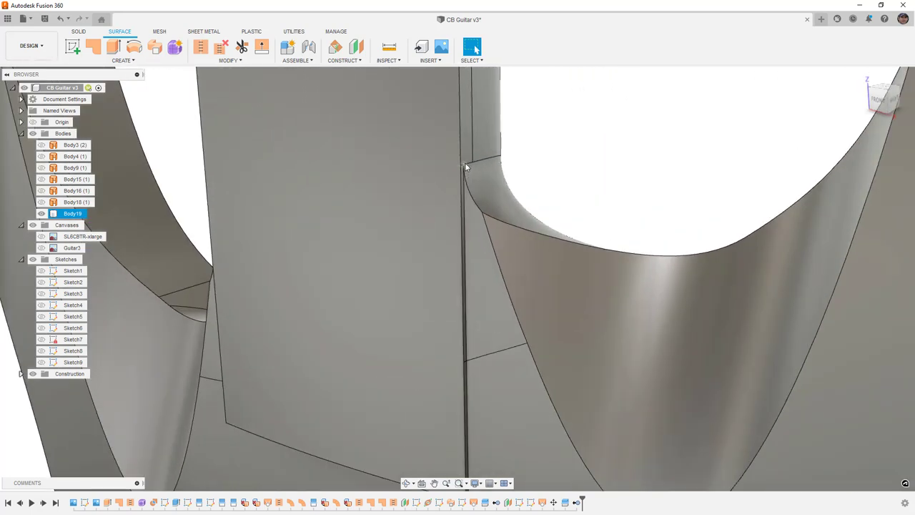
scroll(468, 166, "down", 10)
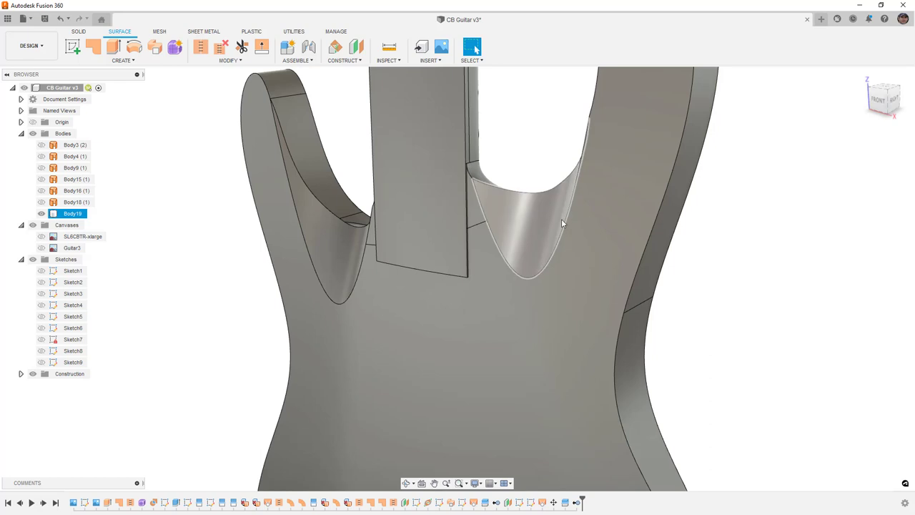
scroll(564, 198, "down", 3)
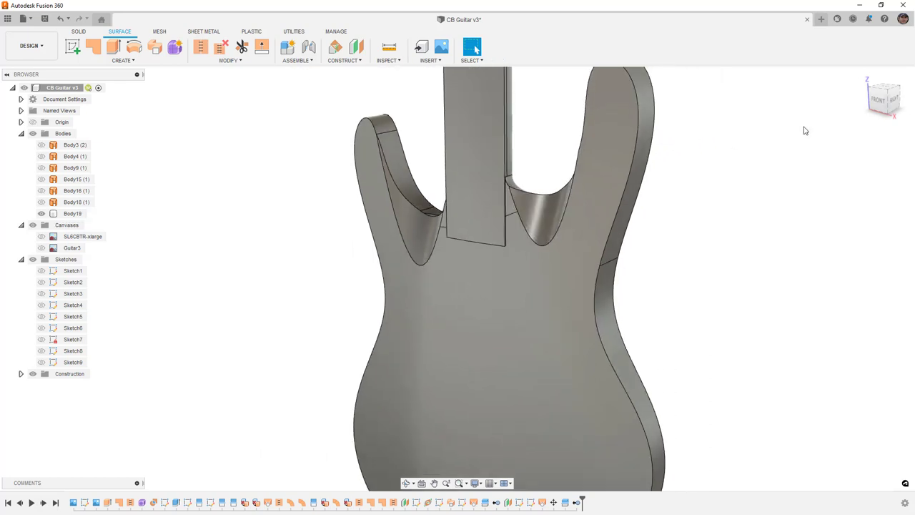
Turn the guitar to a sideways orientation from the front and review the whole body with both cutaways
left_click(879, 102)
scroll(666, 183, "down", 6)
middle_click_drag(650, 226, 592, 253)
left_click(894, 74)
mouse_move(618, 215)
middle_mouse_down("shift")
mouse_move(619, 135)
mouse_move(621, 205)
middle_mouse_up("shift")
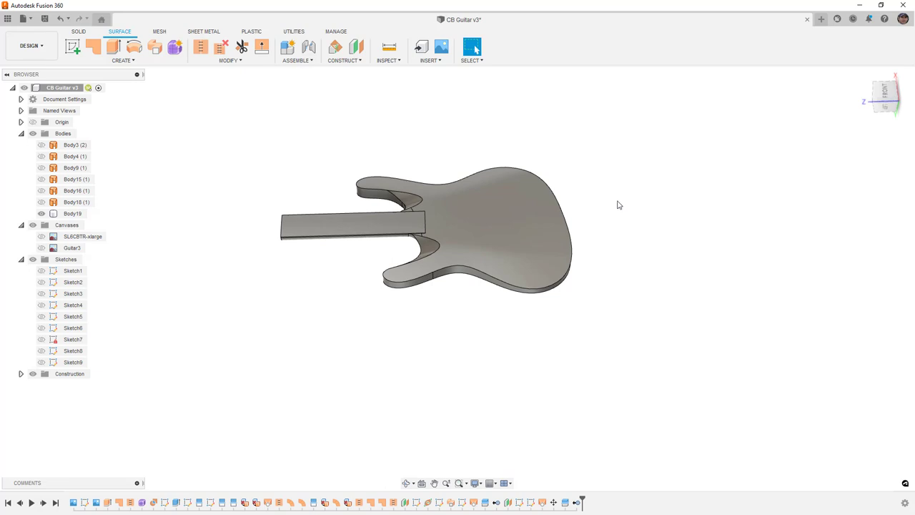
middle_click_drag(462, 302, 390, 266, "shift")
scroll(434, 221, "up", 3)
Inspect the carved cutaway faces and their corner beside the neck up close, and compare both cutaways in a straight front view
left_click(432, 216)
left_click(423, 265)
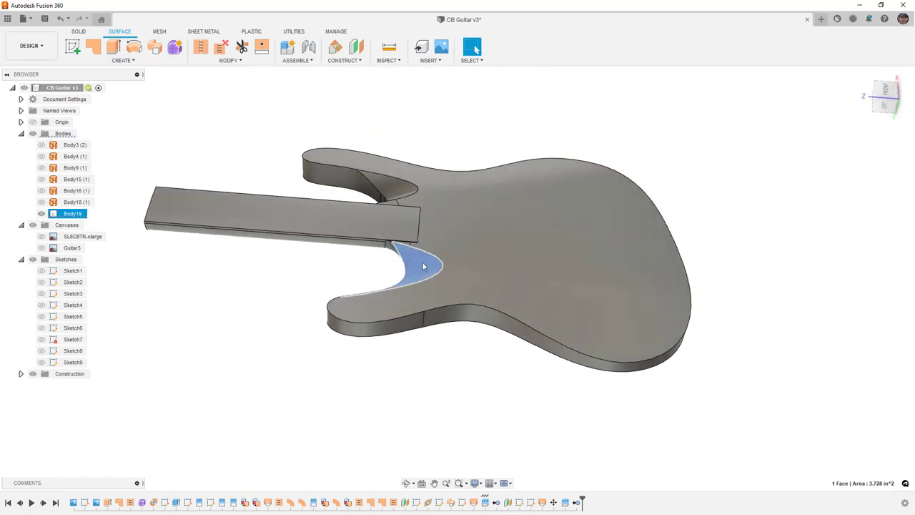
scroll(421, 260, "up", 3)
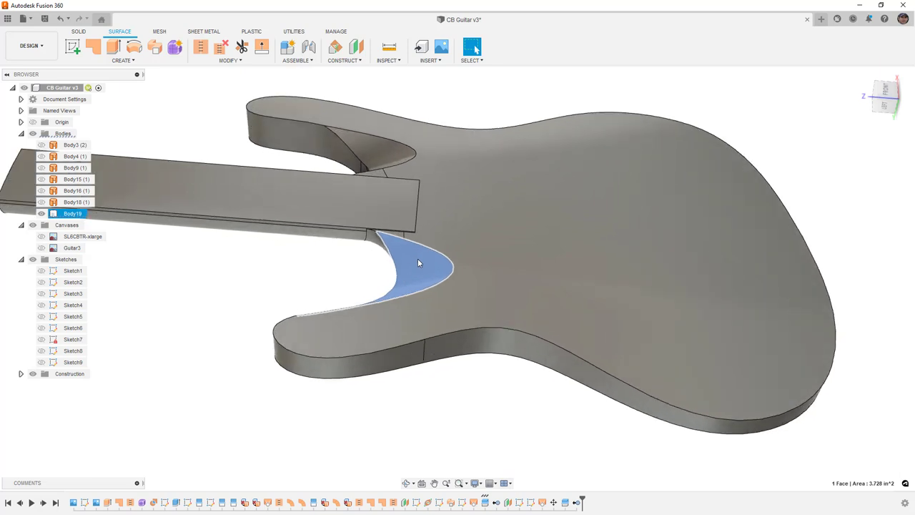
middle_click_drag(417, 250, 414, 272, "shift")
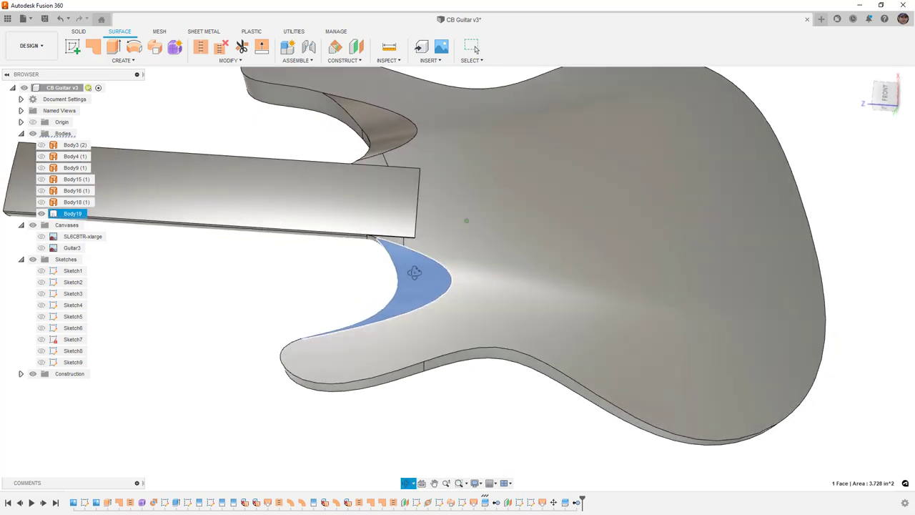
scroll(415, 263, "down", 5)
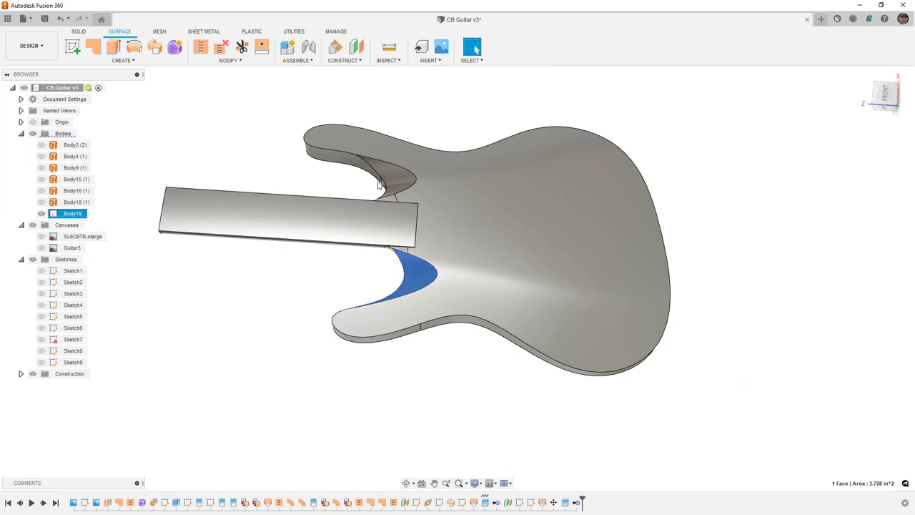
scroll(392, 251, "up", 5)
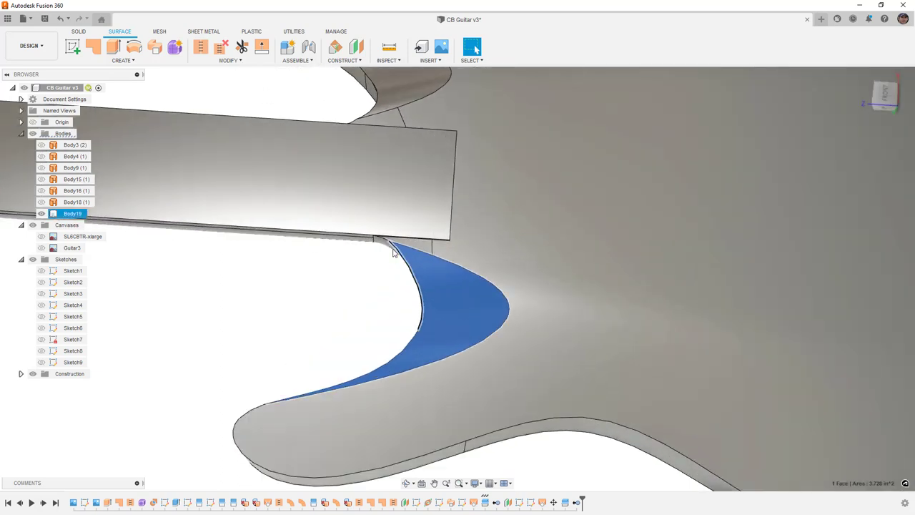
scroll(393, 247, "up", 1)
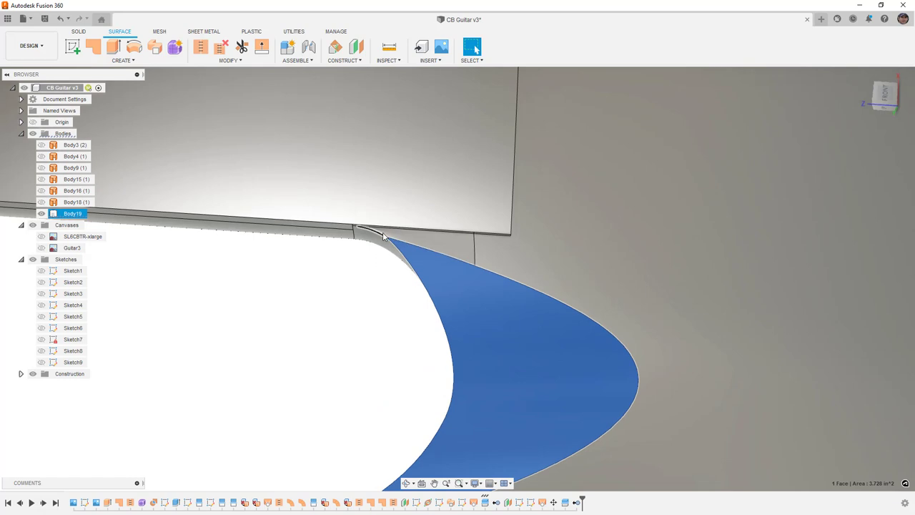
scroll(374, 262, "down", 3)
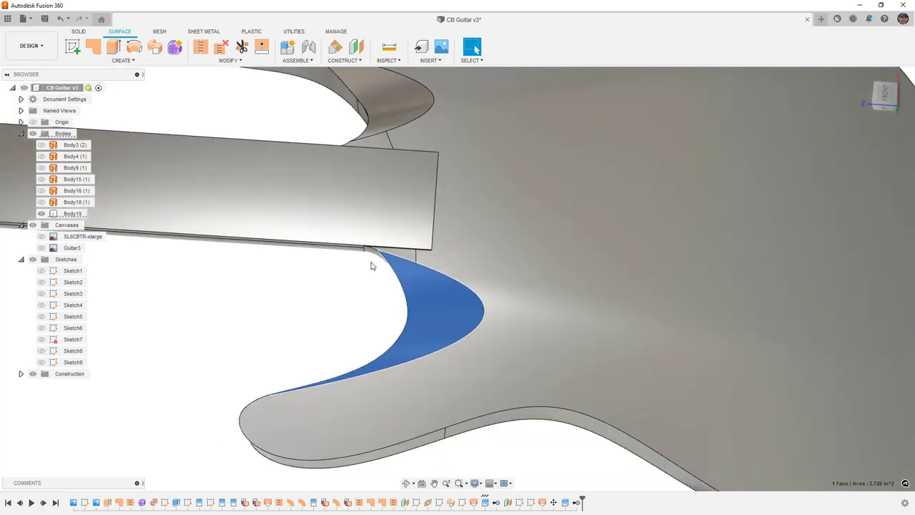
scroll(367, 276, "down", 4)
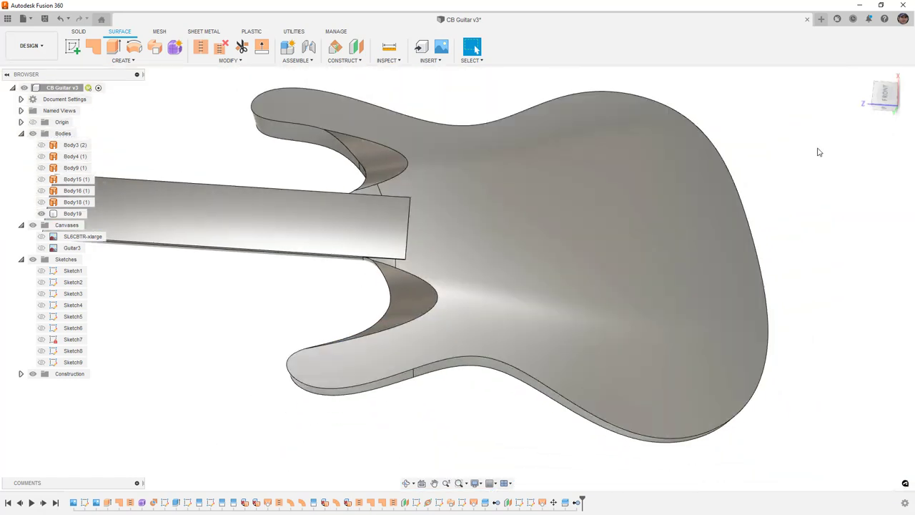
left_click(888, 93)
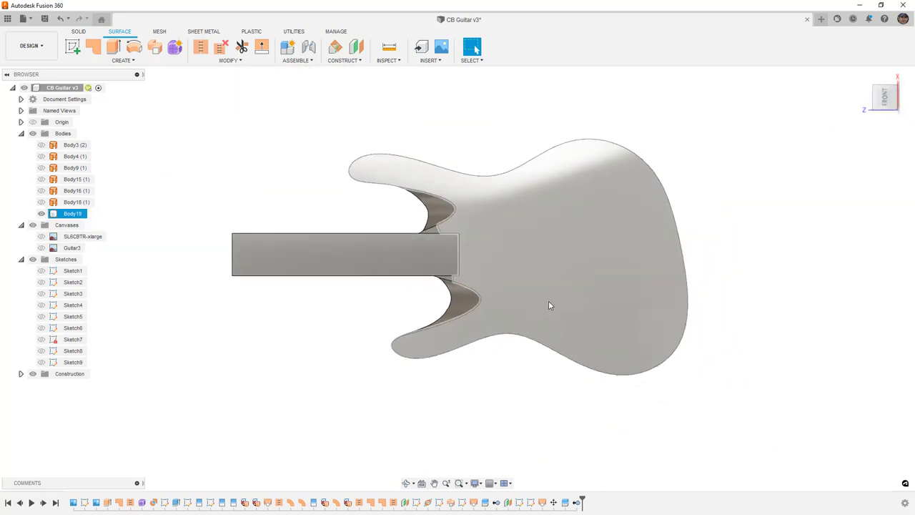
left_click(523, 380)
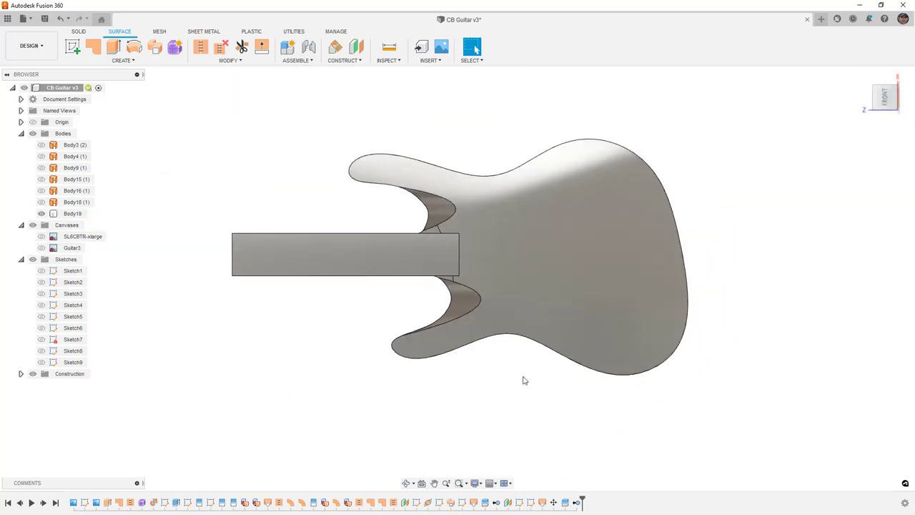